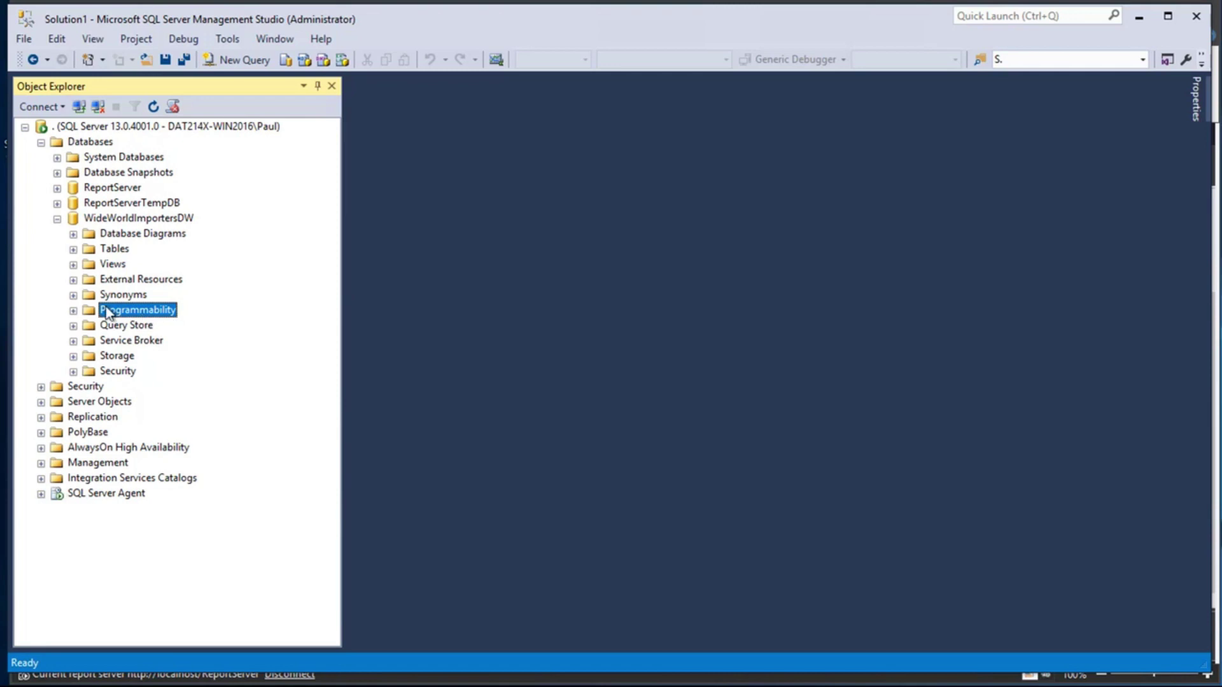
Step: Script the view dbo.vwStockCategoryOrderHistory as DROP And CREATE to a new query editor window and go to the script's end
click(73, 265)
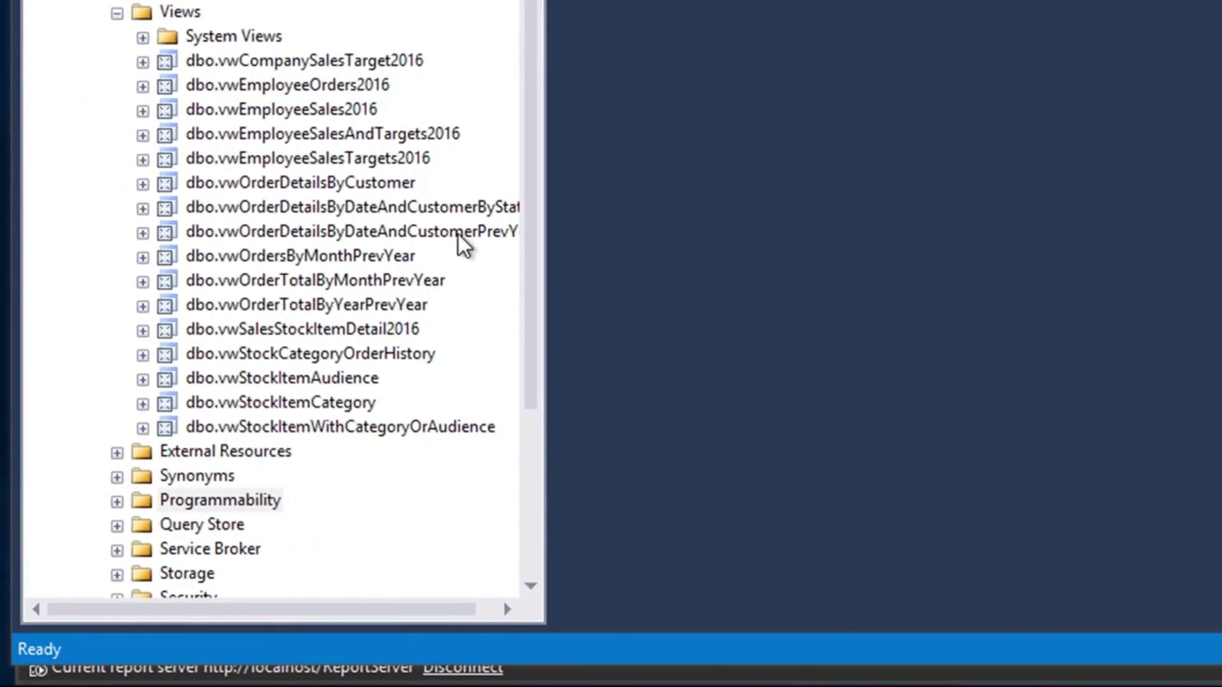
right_click(386, 356)
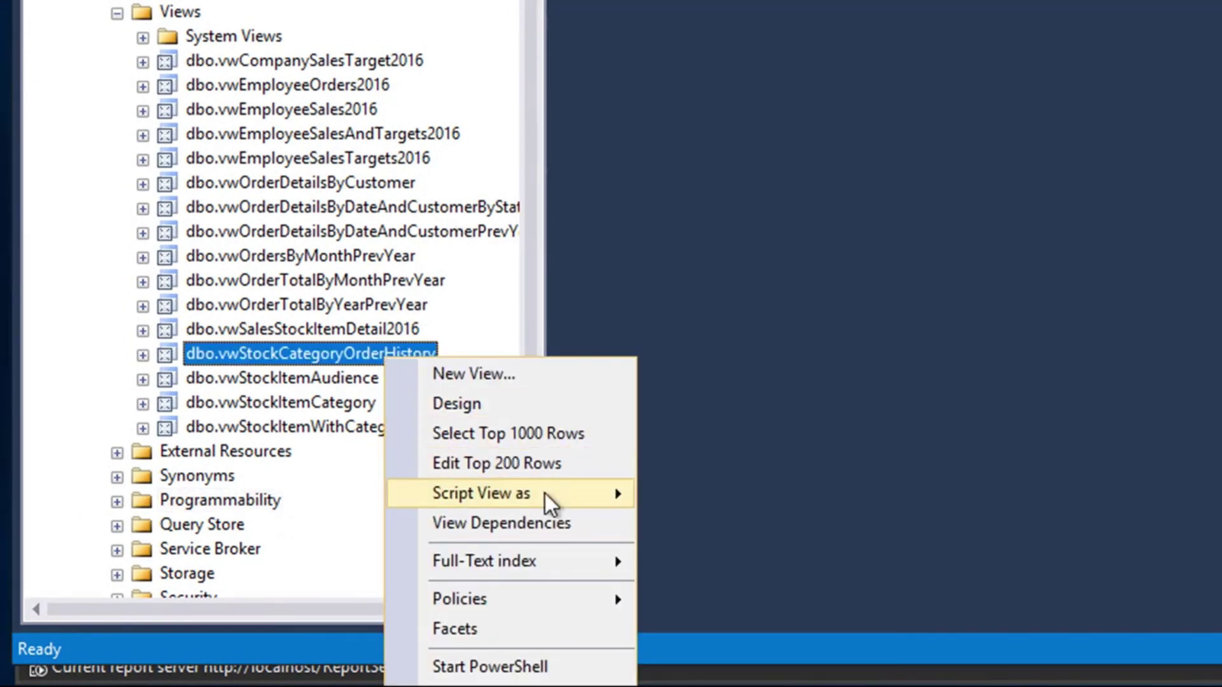
mouse_move(545, 493)
mouse_move(814, 588)
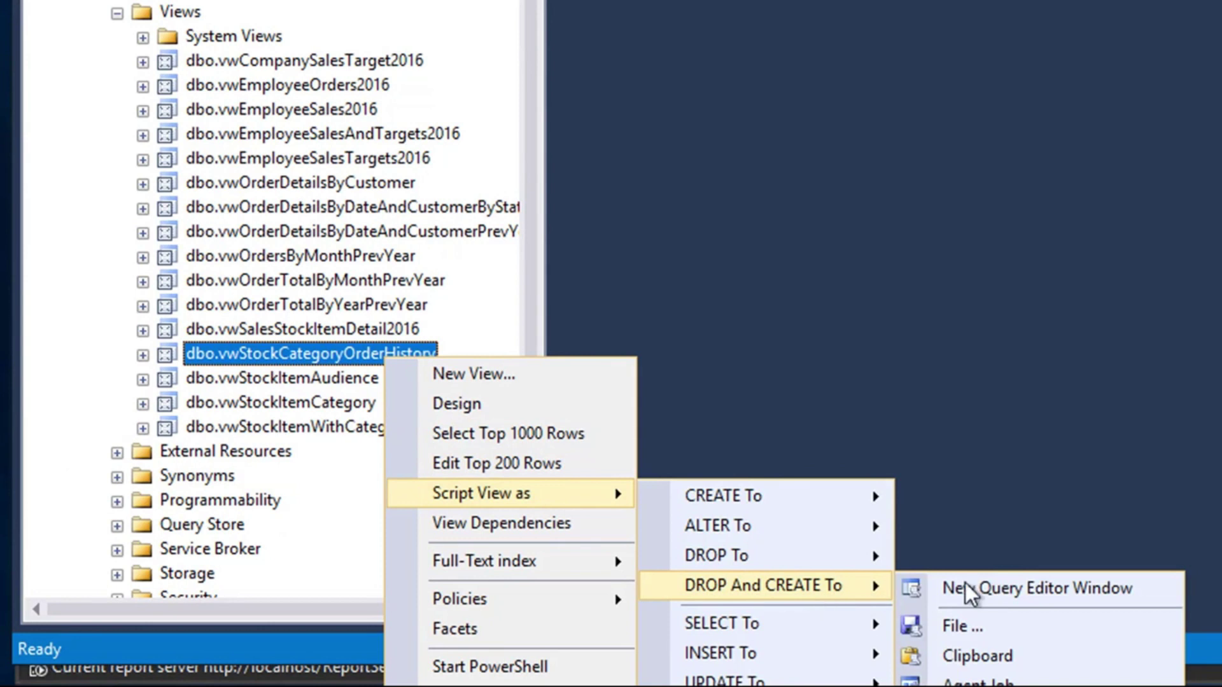
click(1026, 583)
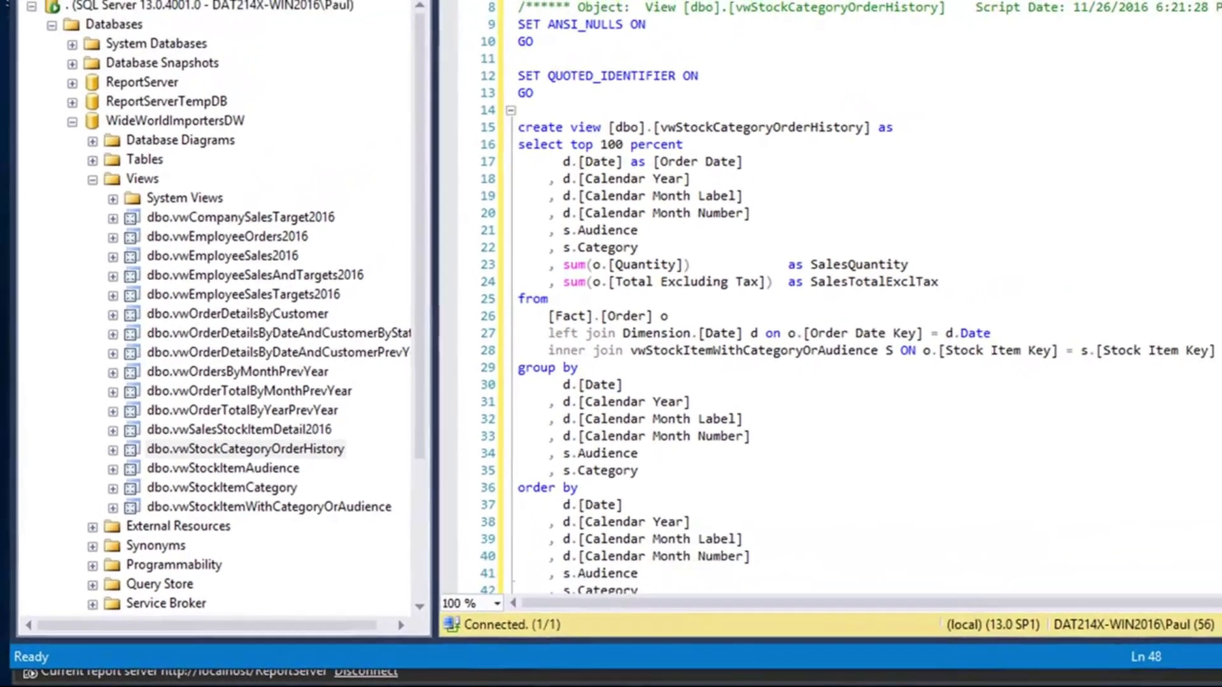
key(ctrl+End)
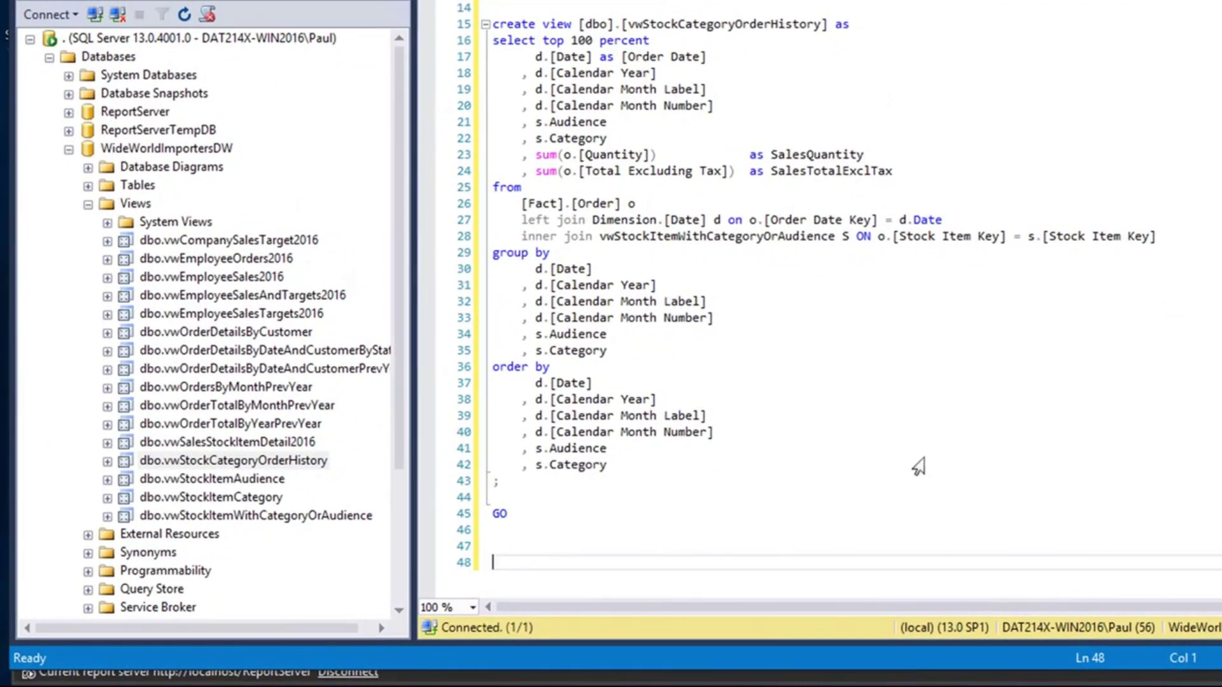
Step: Examine the view script's select list, joins, grouping, ordering and view name, and close the script
drag(640, 475, 390, 58)
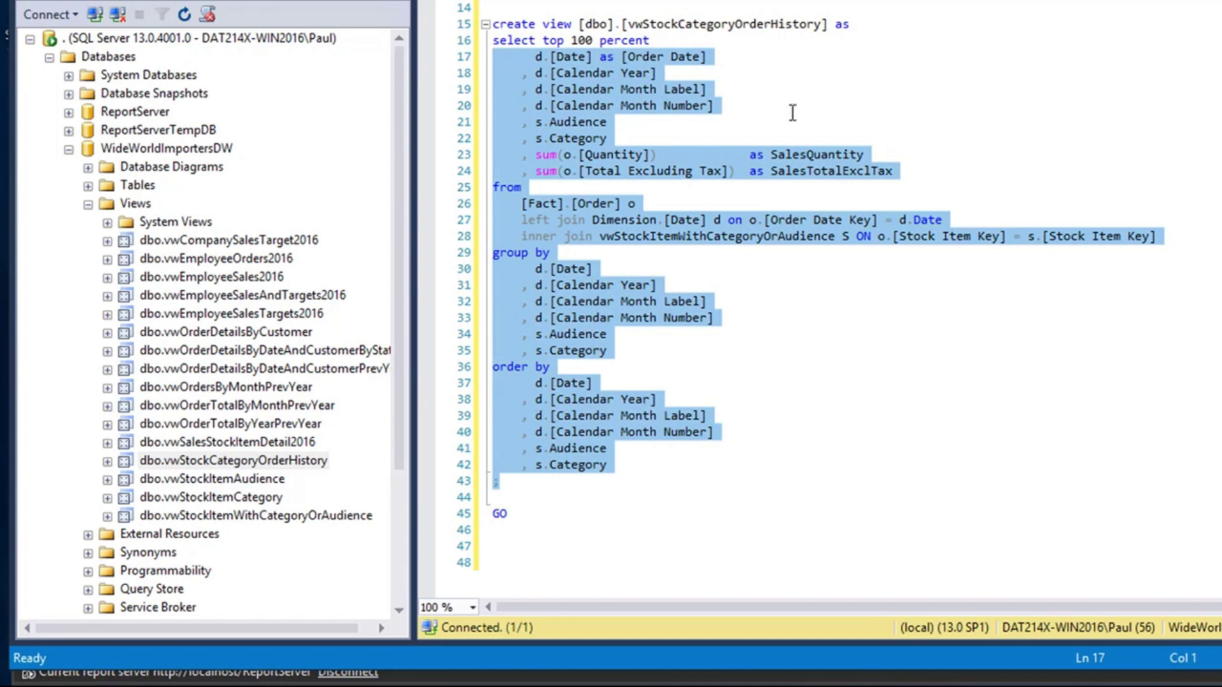
click(1063, 93)
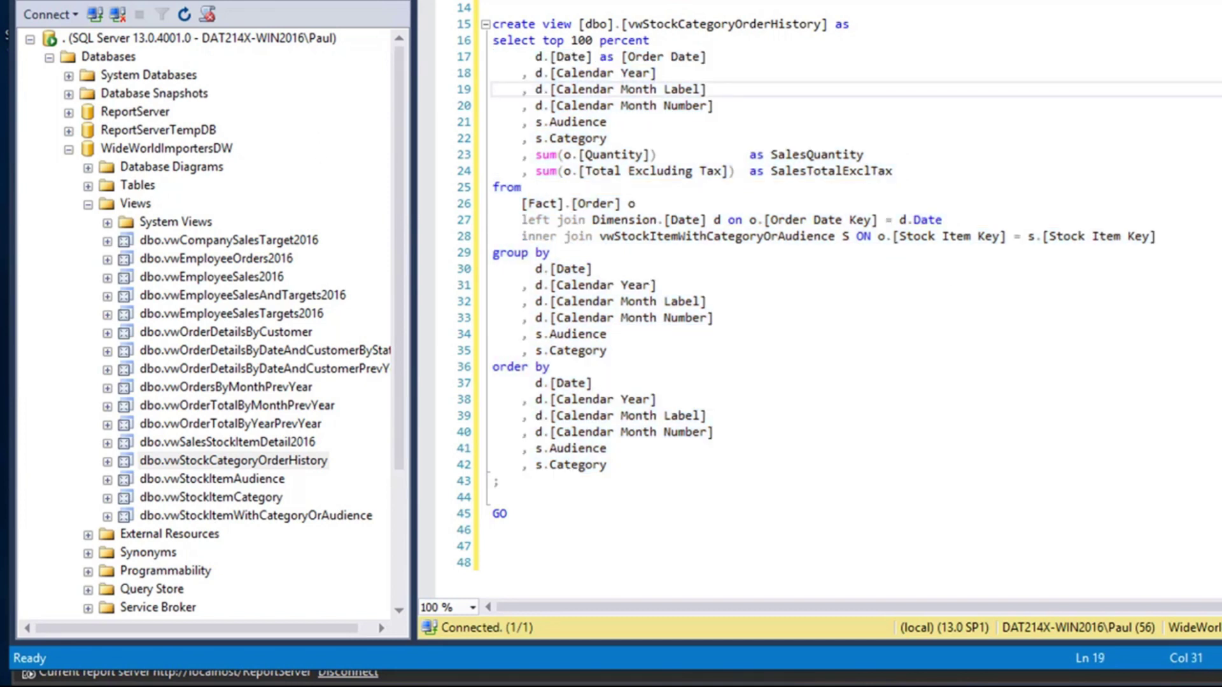
click(821, 314)
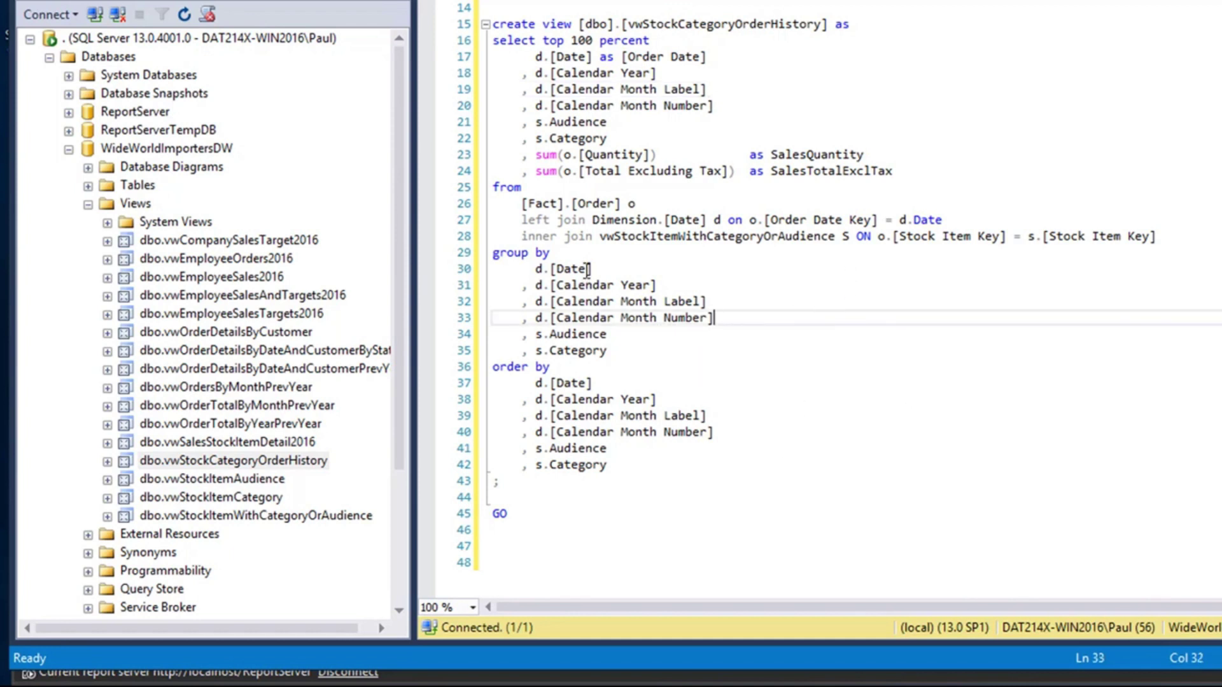
drag(1197, 237, 344, 215)
click(998, 385)
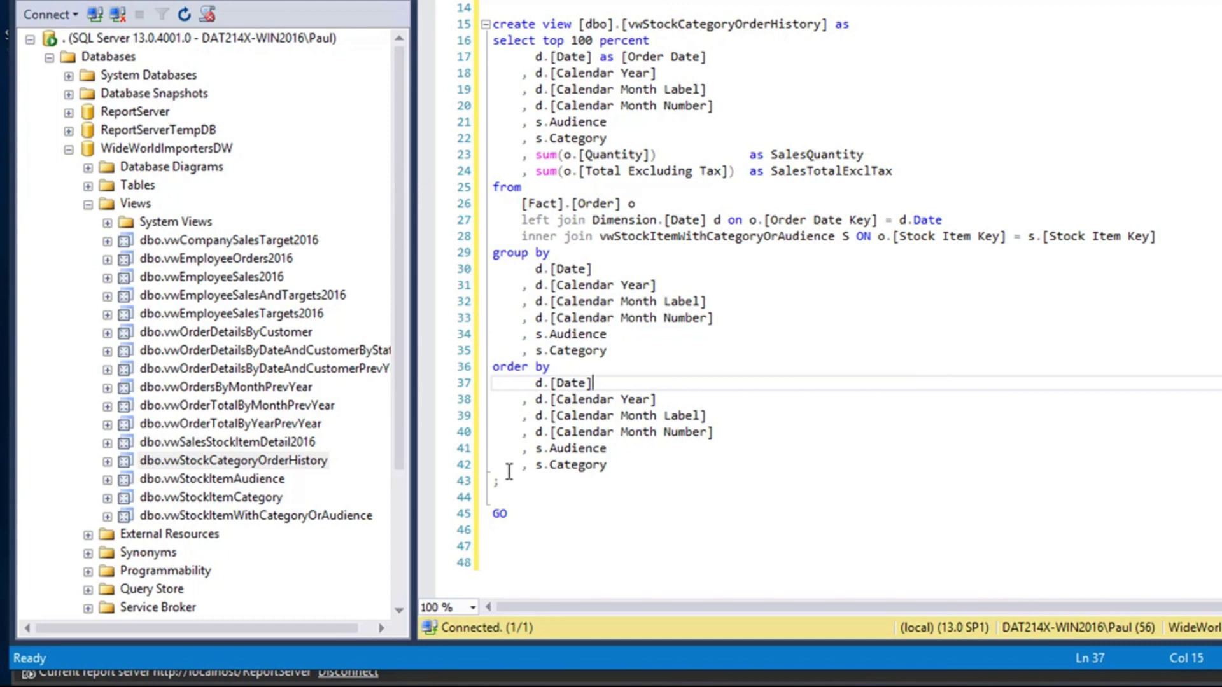
drag(1053, 189, 493, 40)
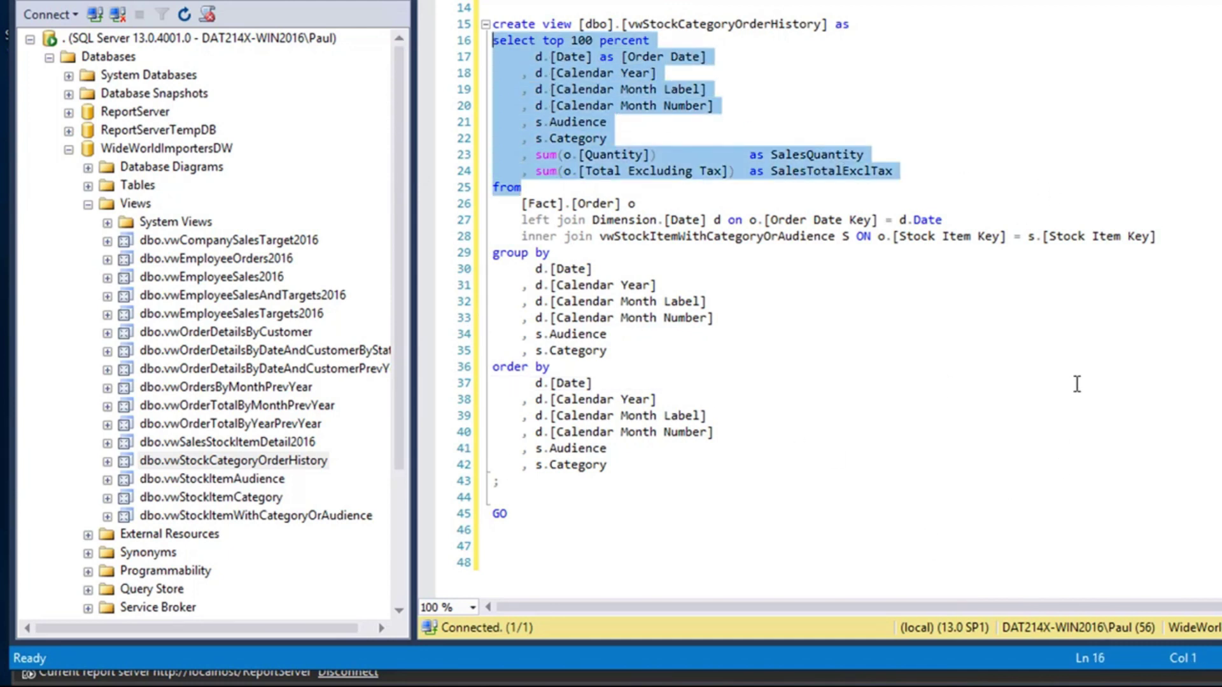
click(1041, 444)
drag(628, 24, 821, 24)
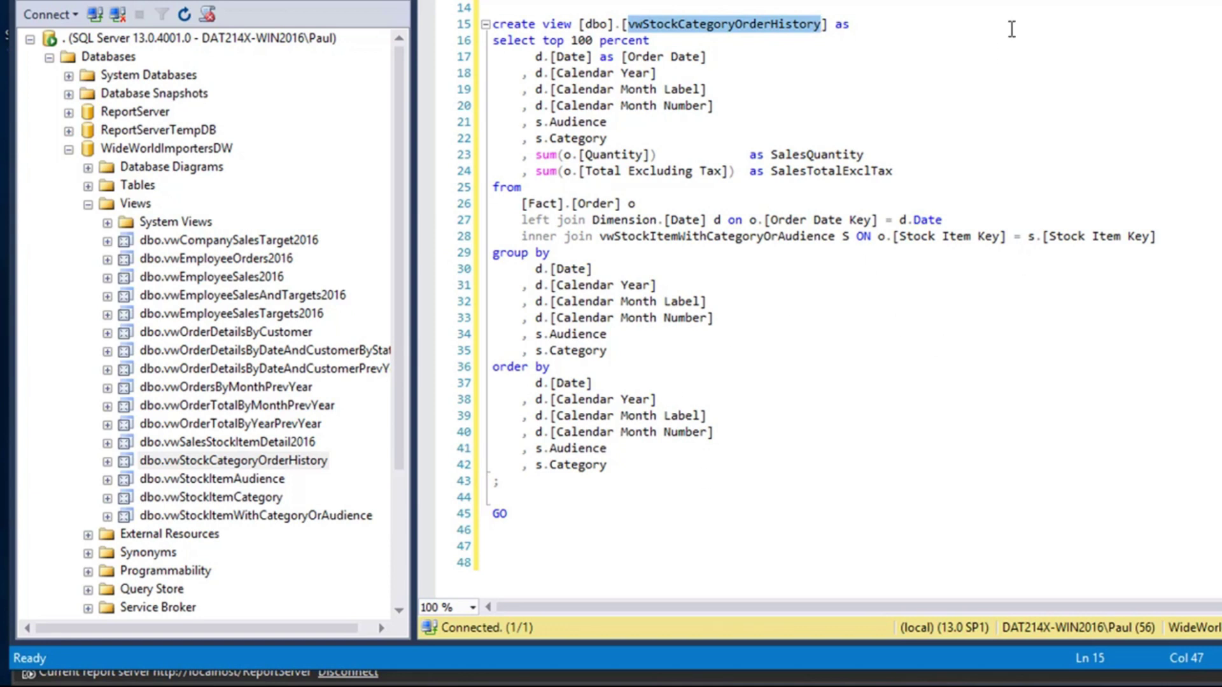
click(676, 4)
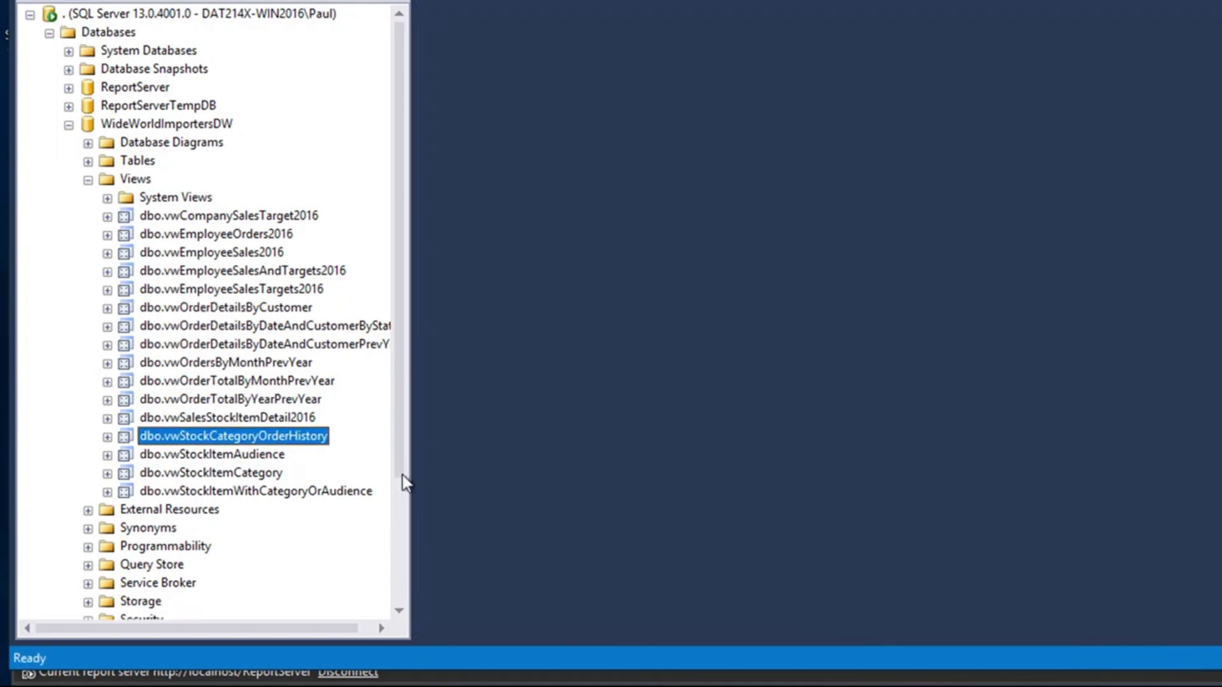
Step: Script the stored procedure dbo.uspStockHistory in WideWorldImportersDW as DROP And CREATE to a new query editor window
drag(398, 306, 655, 471)
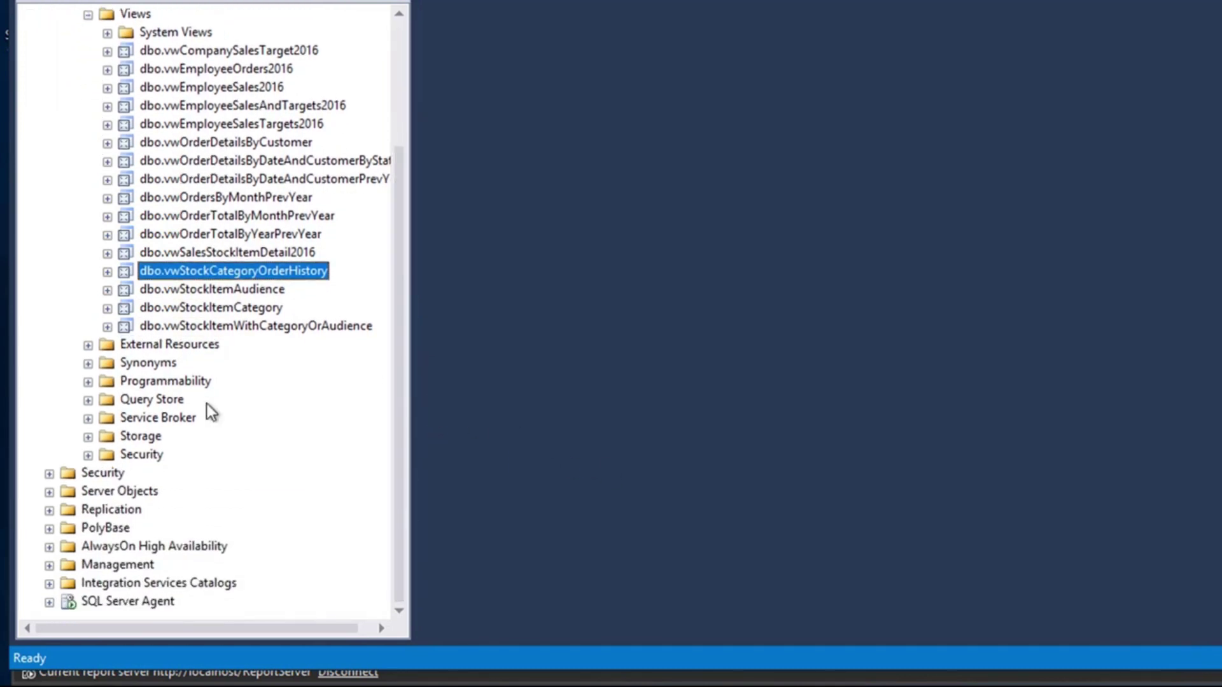
click(88, 381)
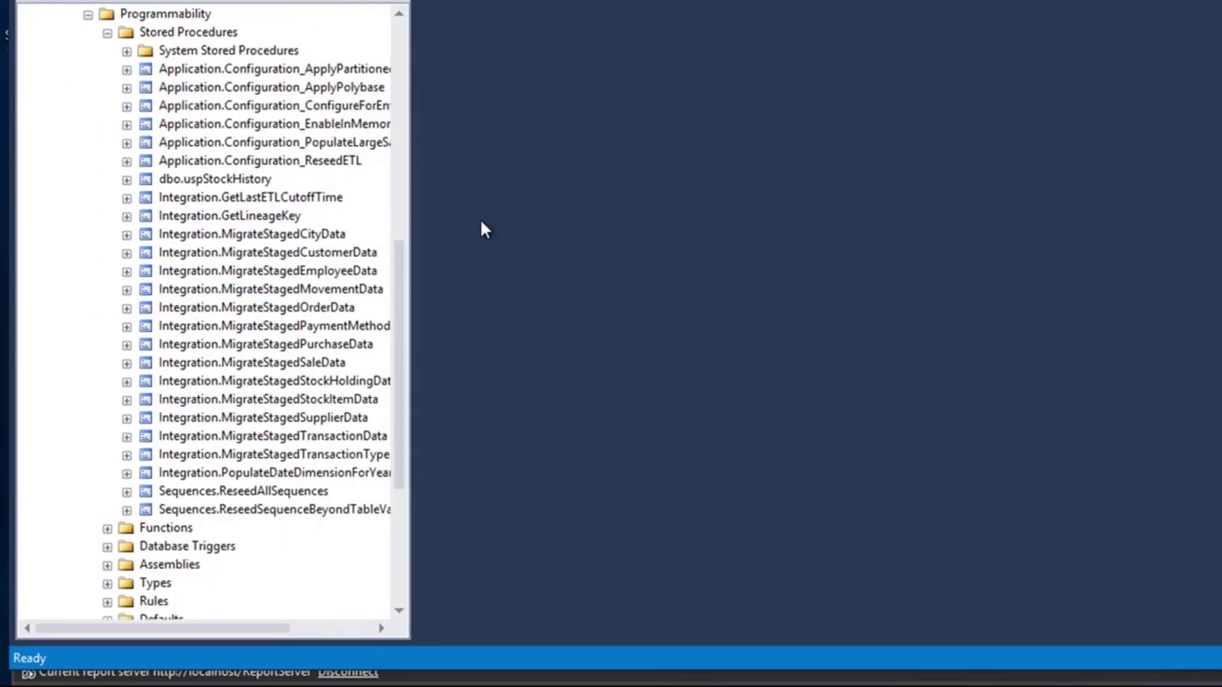
right_click(226, 181)
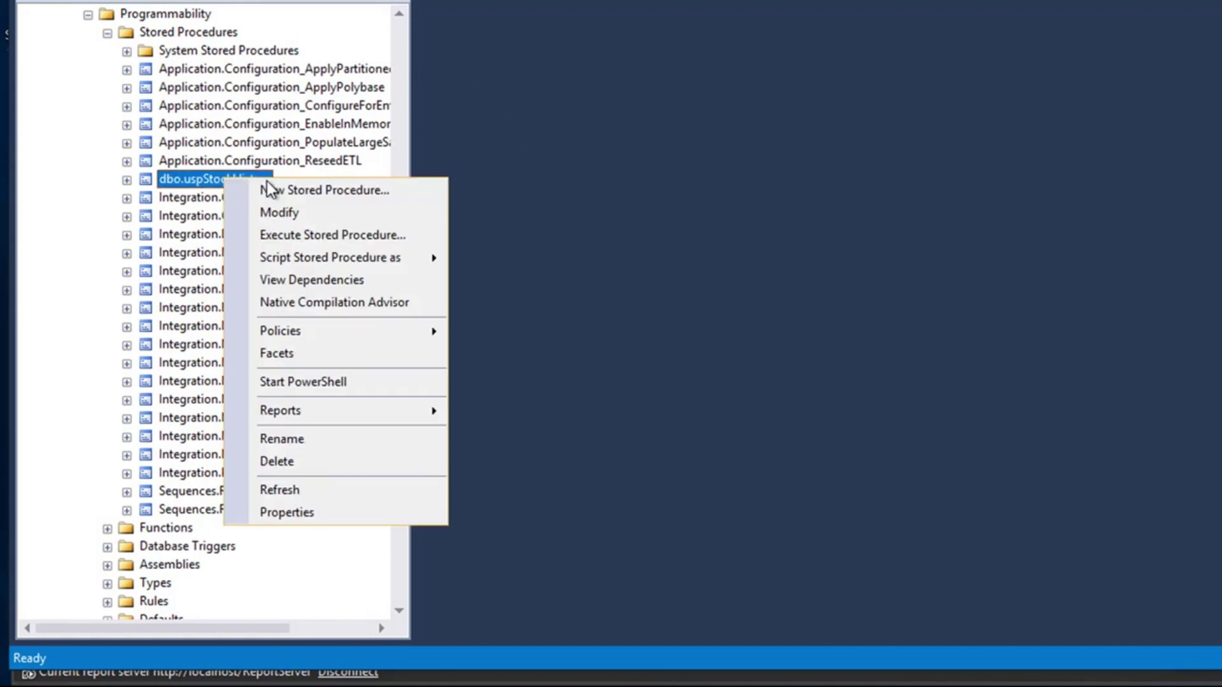
mouse_move(349, 261)
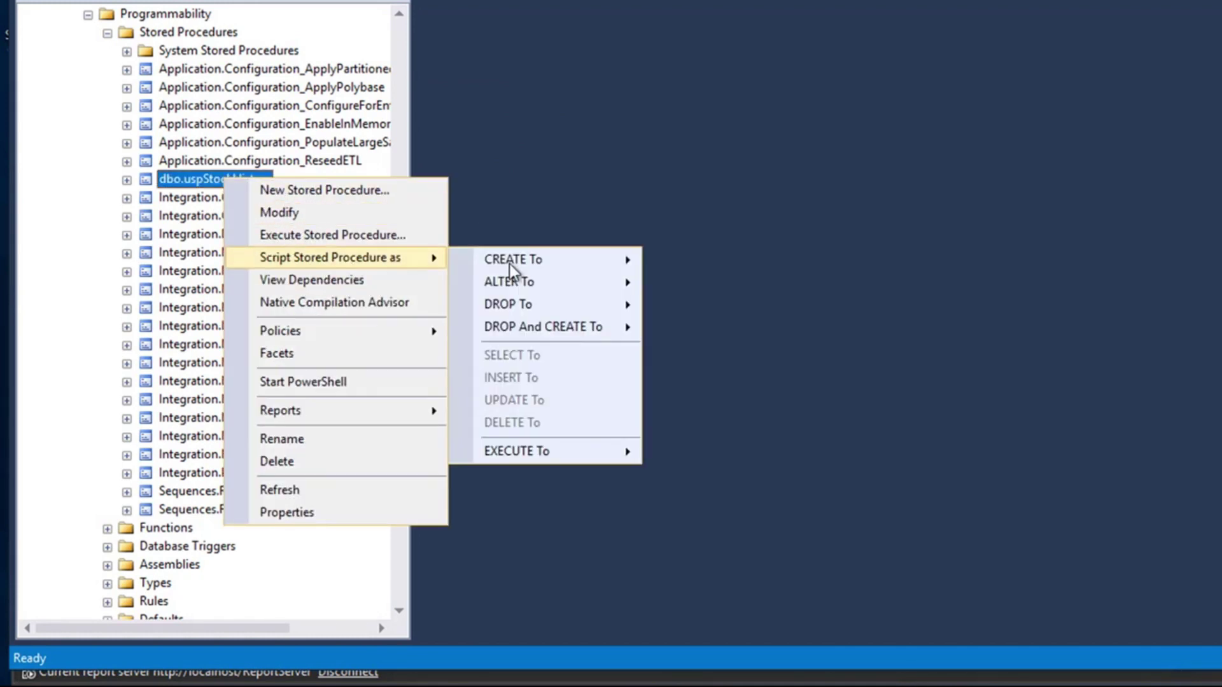
mouse_move(620, 327)
click(753, 344)
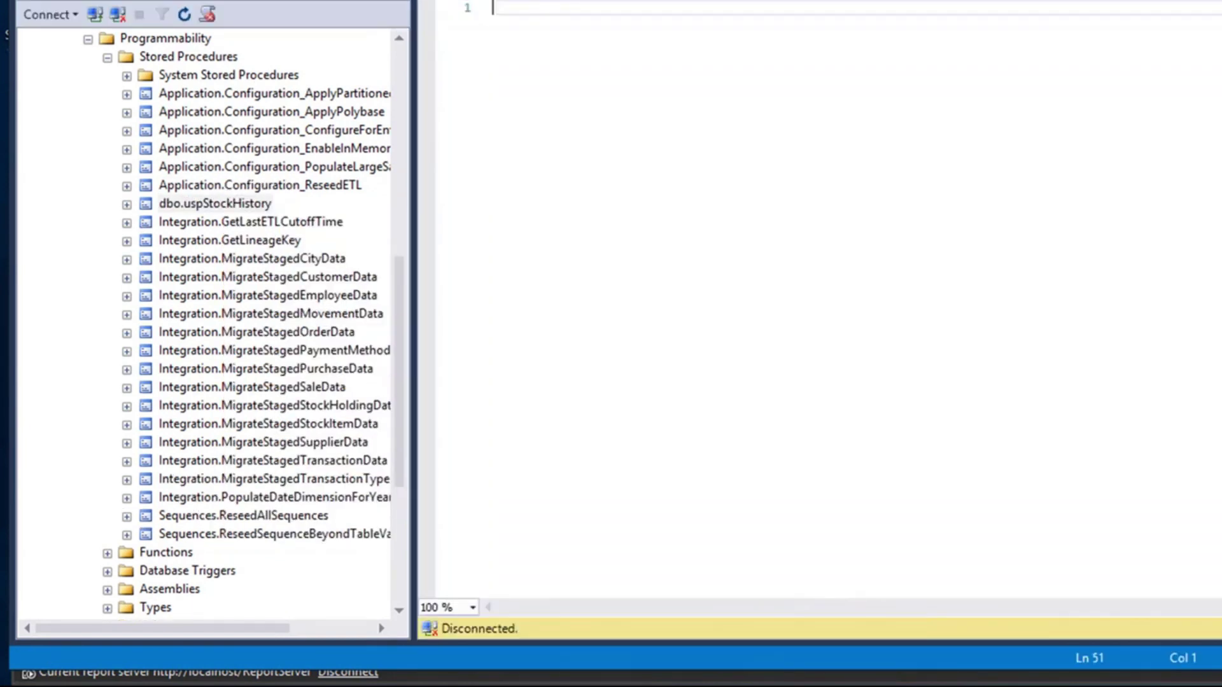
scroll(764, 299, down, 5)
scroll(763, 299, up, 1)
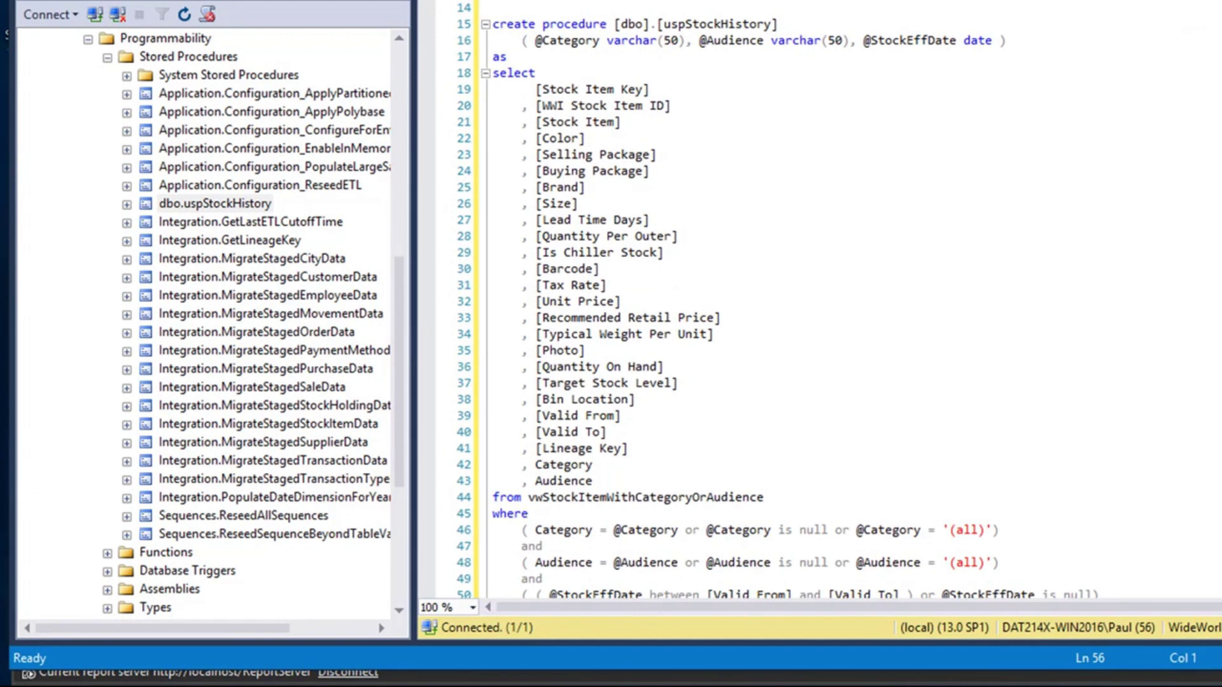
scroll(763, 299, down, 1)
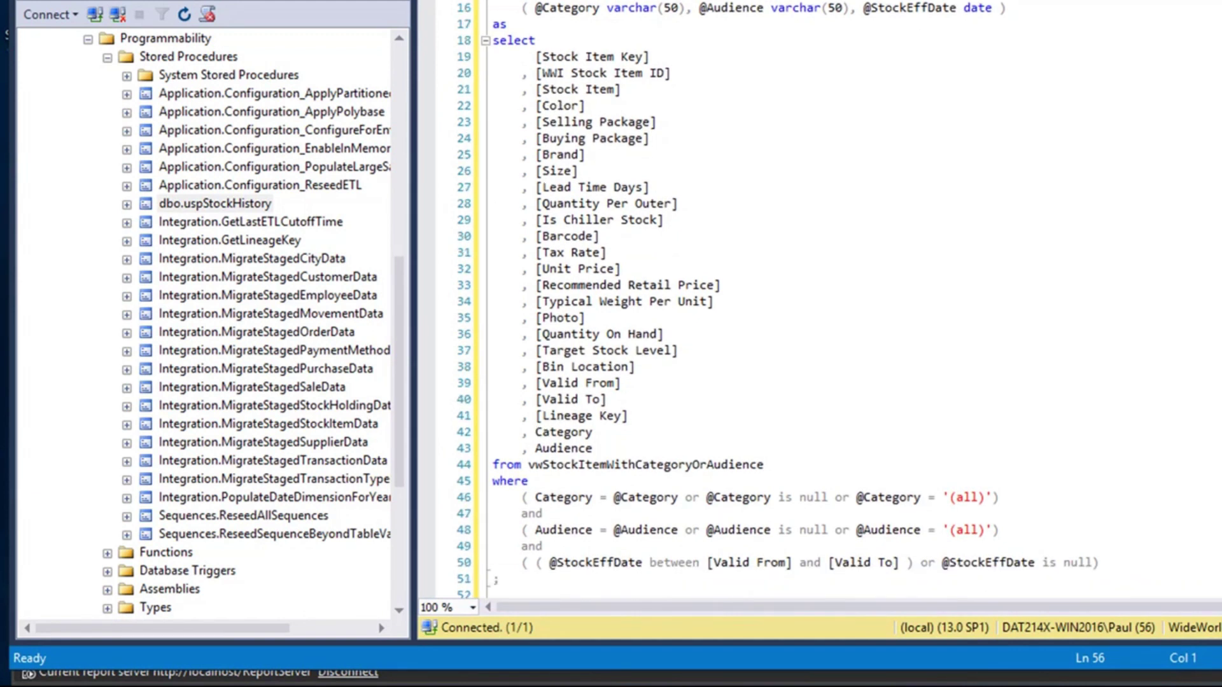
scroll(763, 299, down, 1)
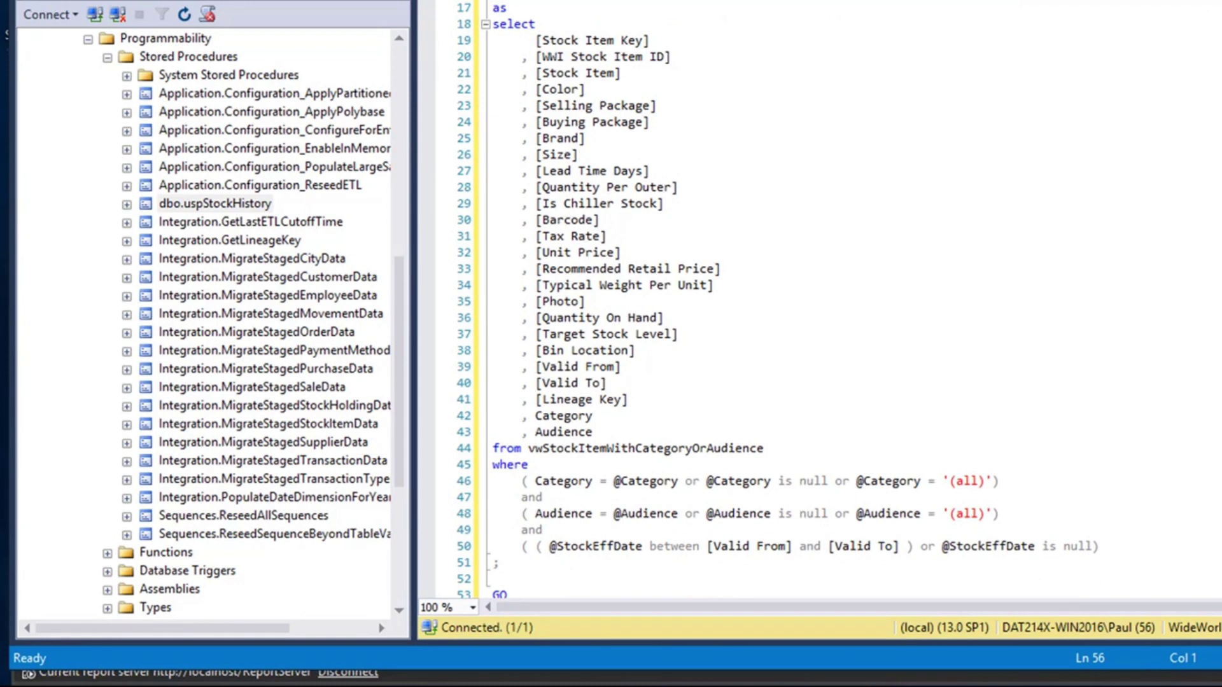
scroll(763, 299, up, 1)
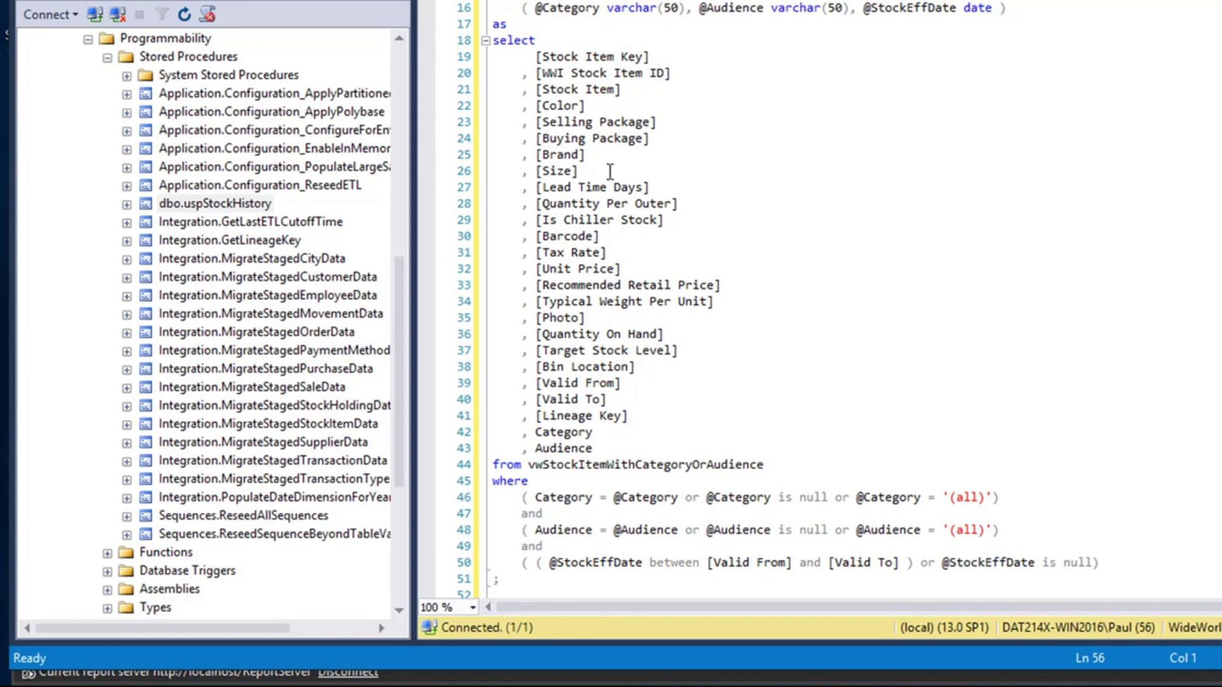
scroll(702, 468, up, 1)
scroll(701, 468, down, 1)
mouse_move(875, 532)
scroll(546, 112, up, 2)
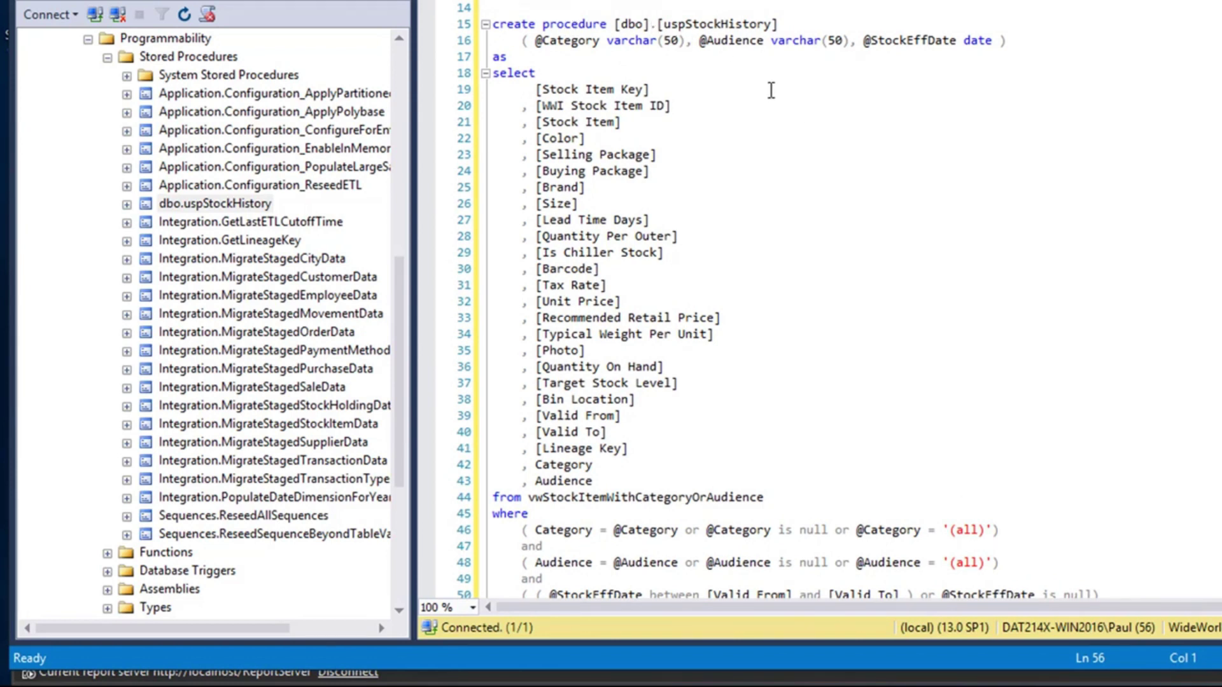
drag(535, 40, 979, 40)
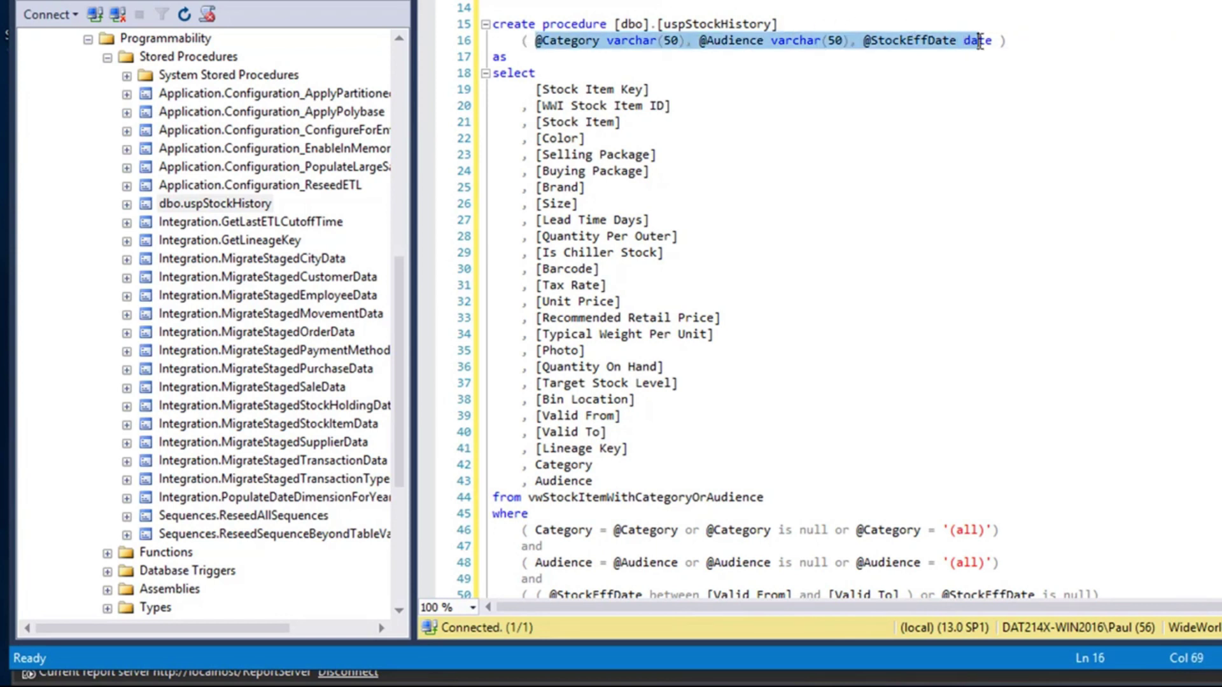
click(1126, 105)
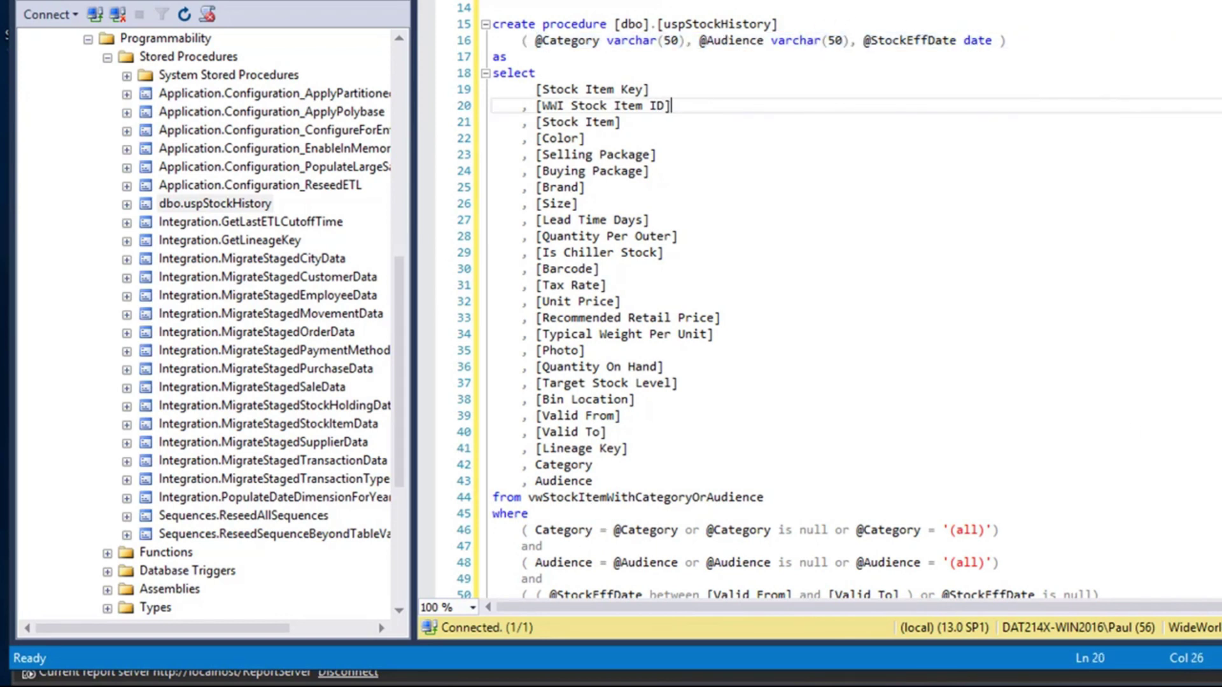
scroll(637, 425, down, 2)
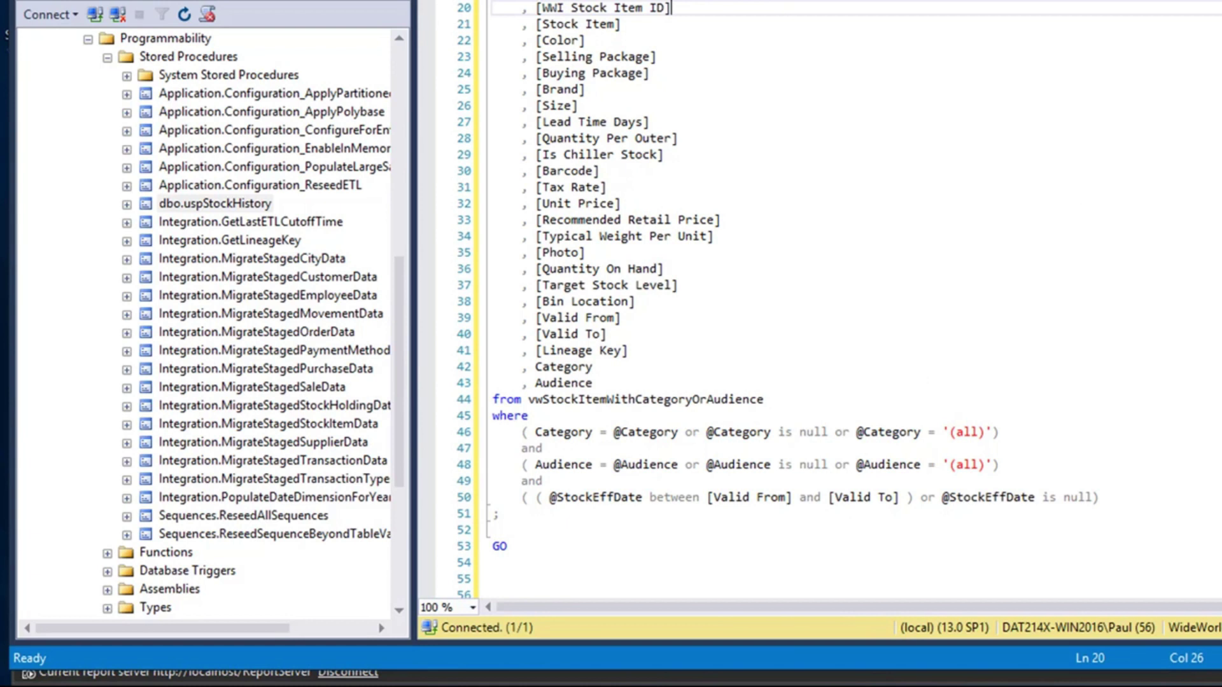
Step: Switch to Report Builder and start a new dataset embedded in the report that uses the WideWorldImportersDW data source
key(alt+Tab)
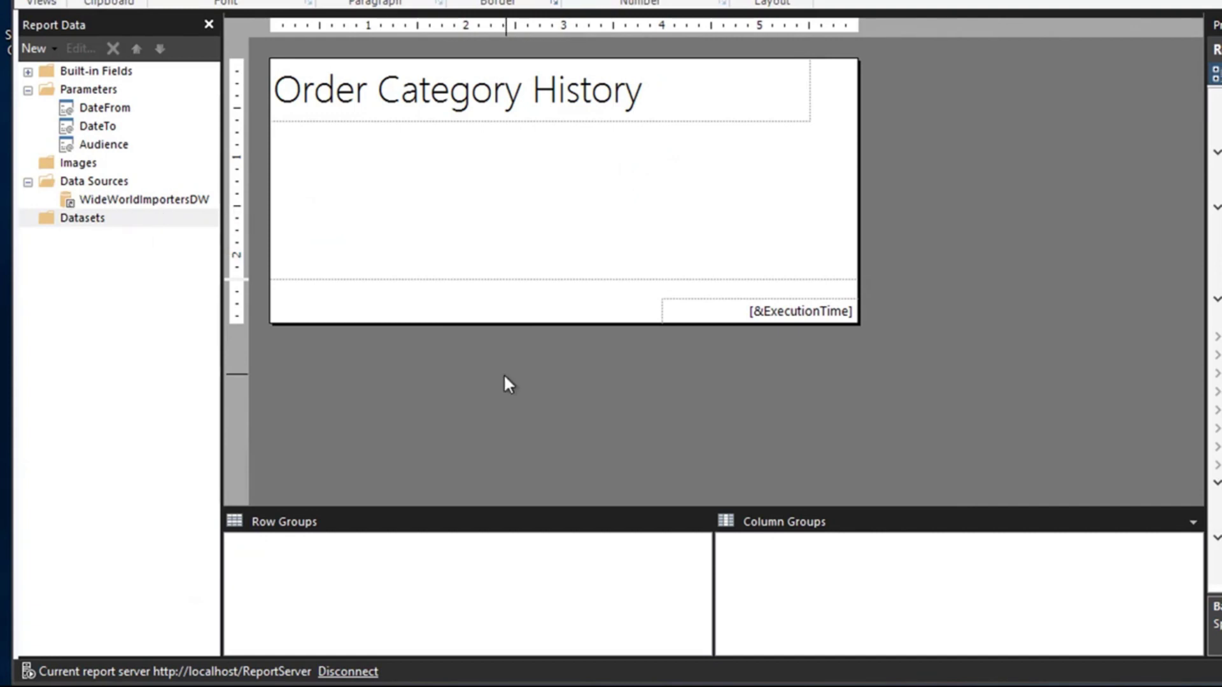
right_click(116, 219)
click(216, 234)
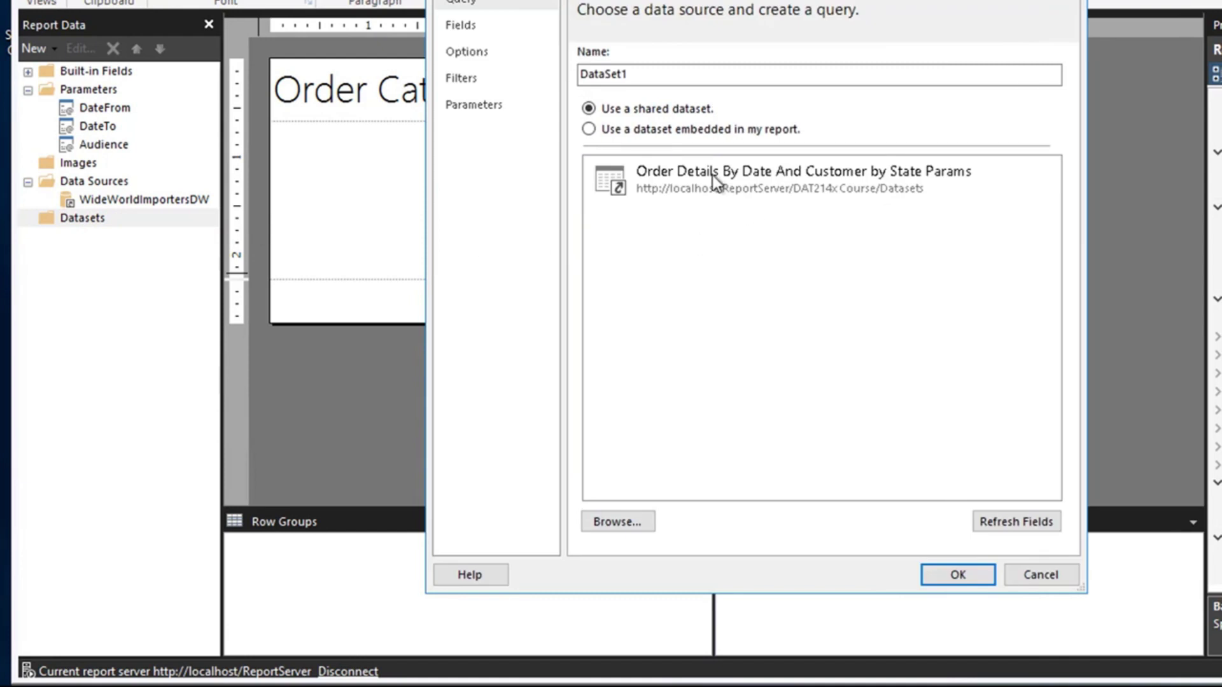
click(642, 131)
click(849, 189)
click(726, 209)
click(638, 75)
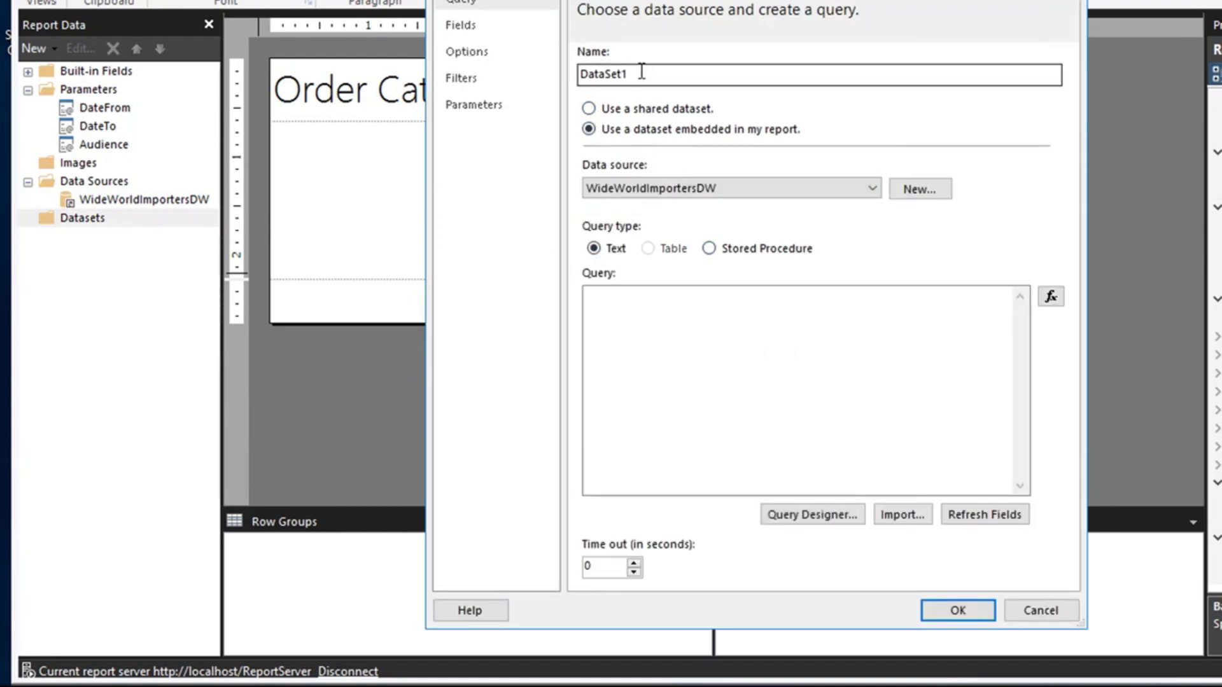
double_click(633, 74)
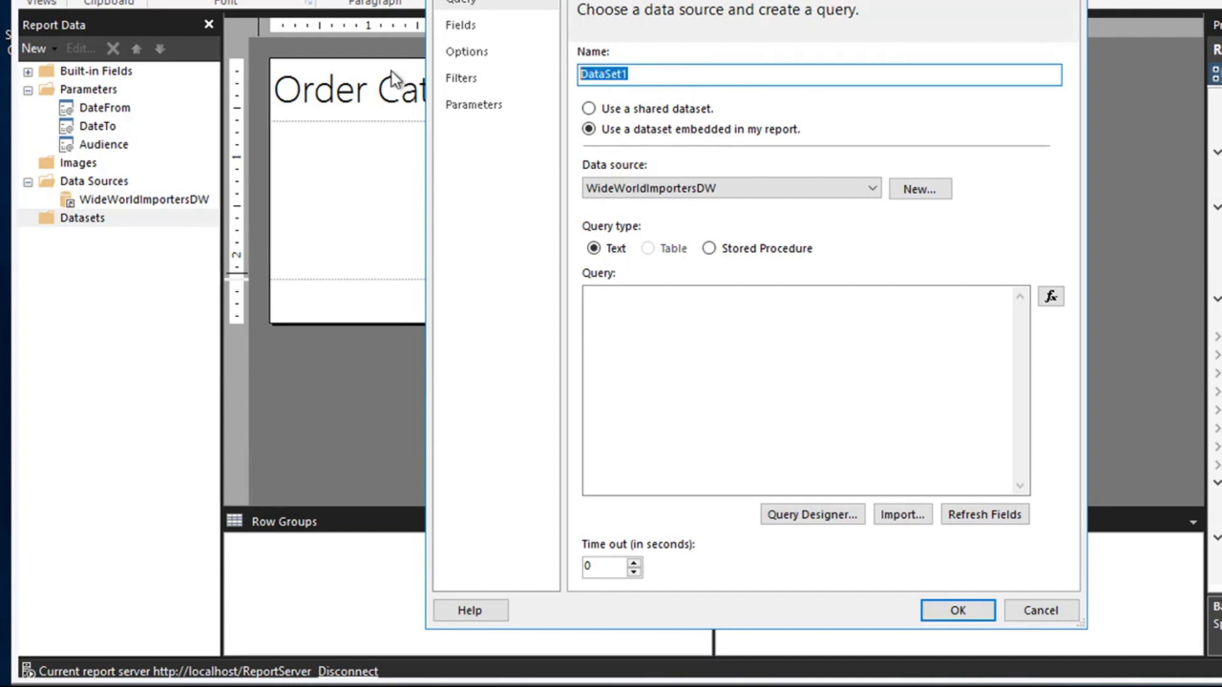
click(622, 313)
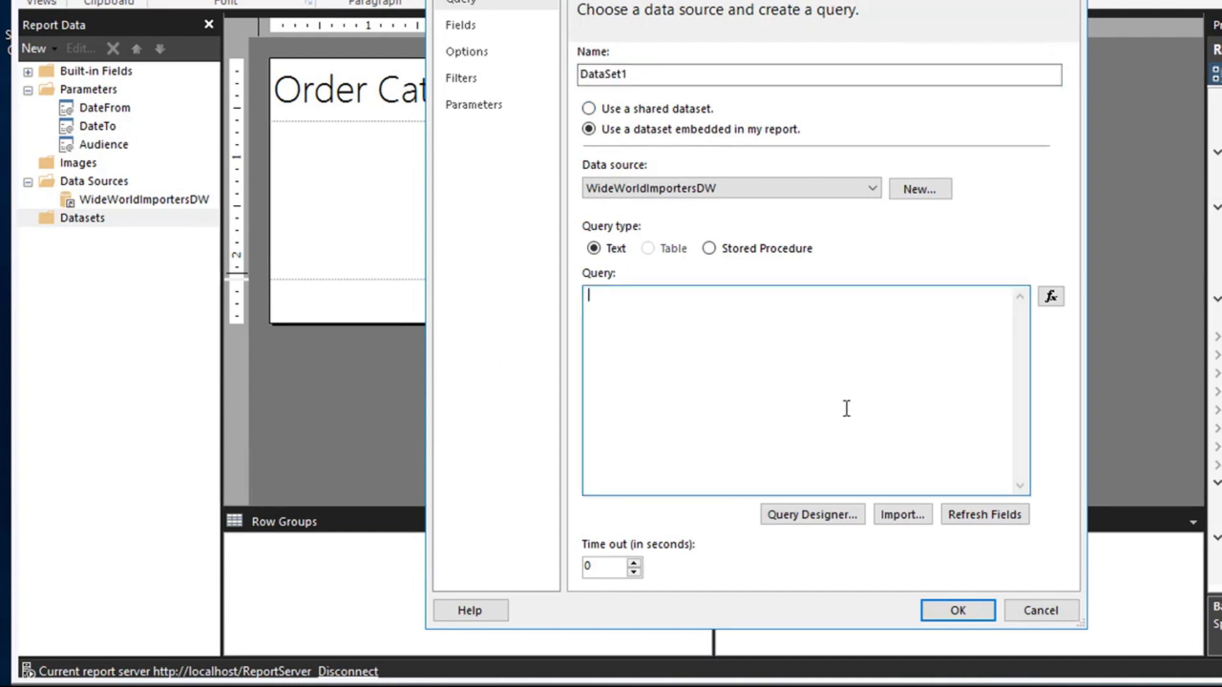
click(798, 515)
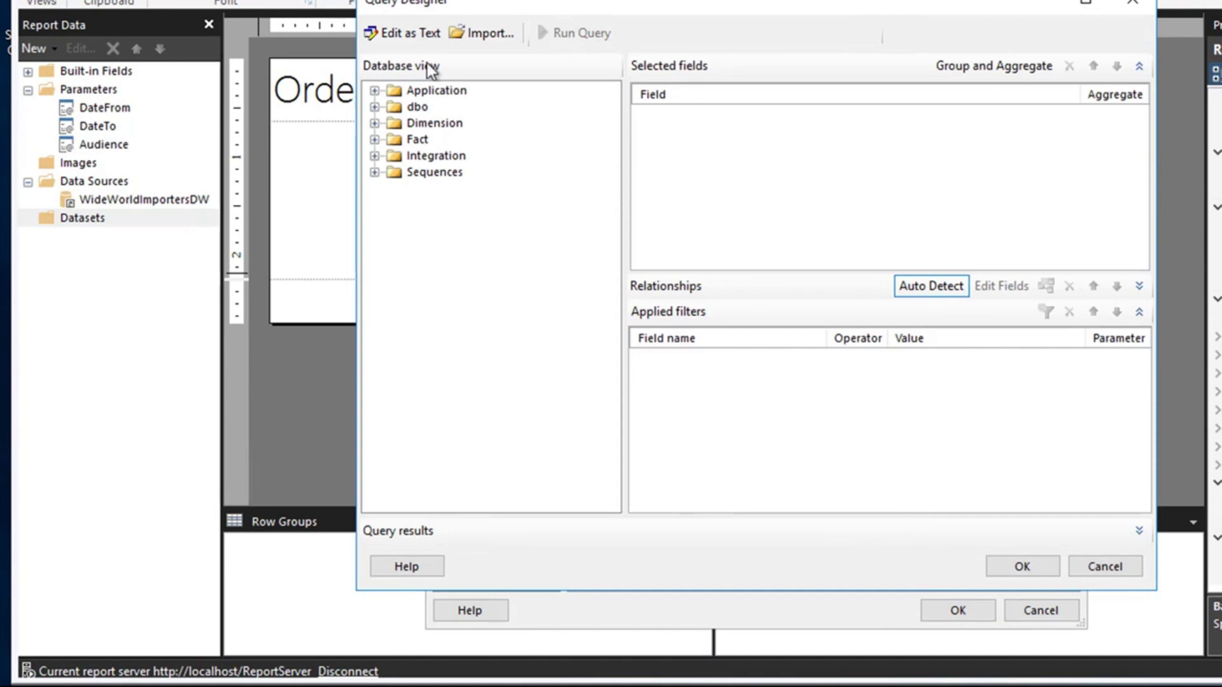
click(399, 33)
drag(786, 1, 599, 0)
drag(956, 570, 1064, 614)
drag(770, 186, 700, 375)
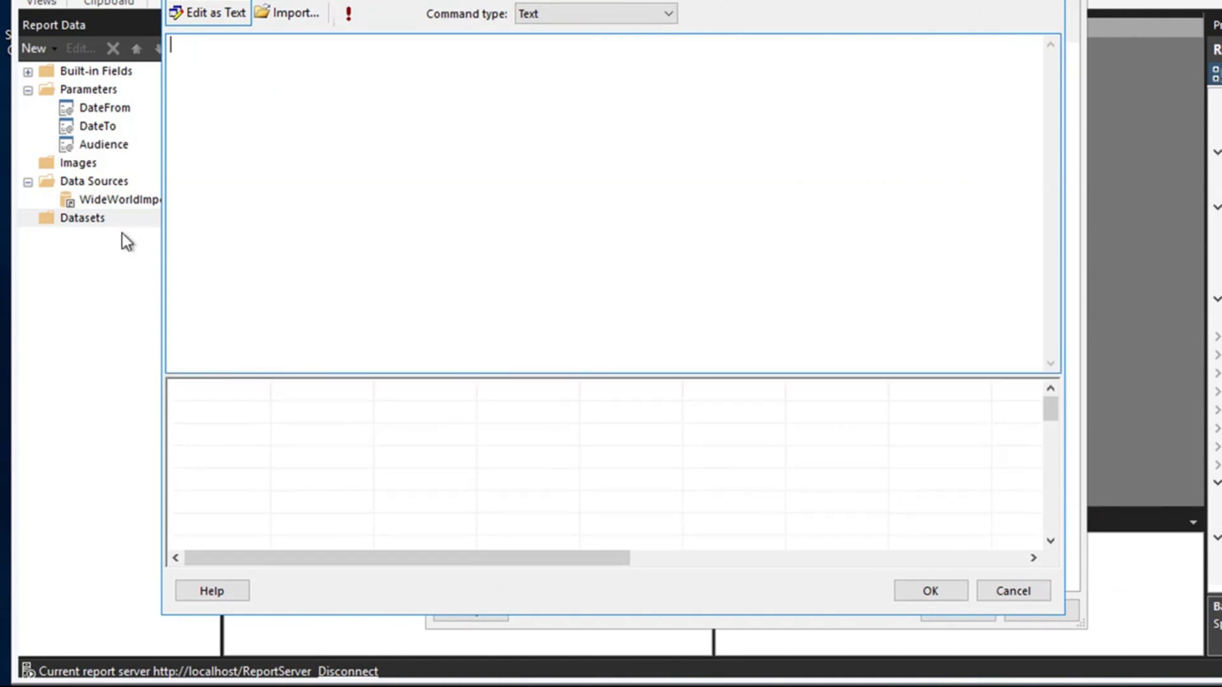
text(SELECT * FROM vwStockCategoryOrderHistory WHERE ([Order Date] between @DateFrom and @DateTo) and (Audience = @Audience or @Audience = '(all)') order by [Order Date])
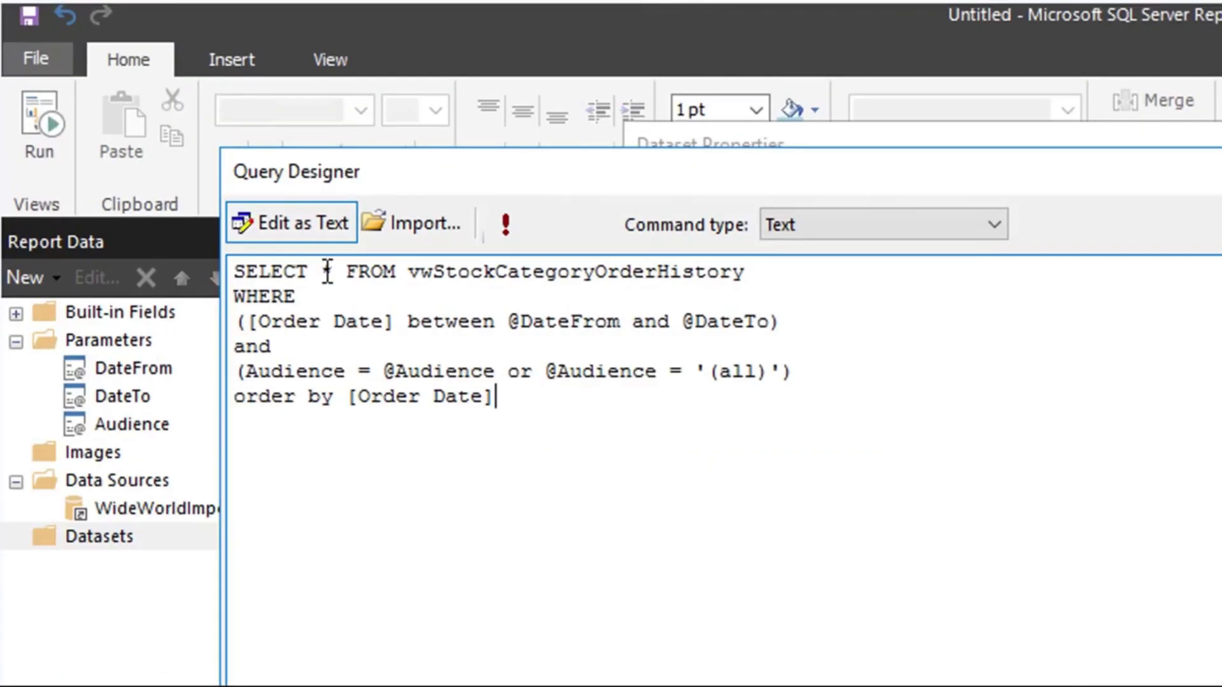
Step: Reformat the query so that the * and the FROM clause each sit on their own line below SELECT
click(327, 271)
key(Return)
click(458, 296)
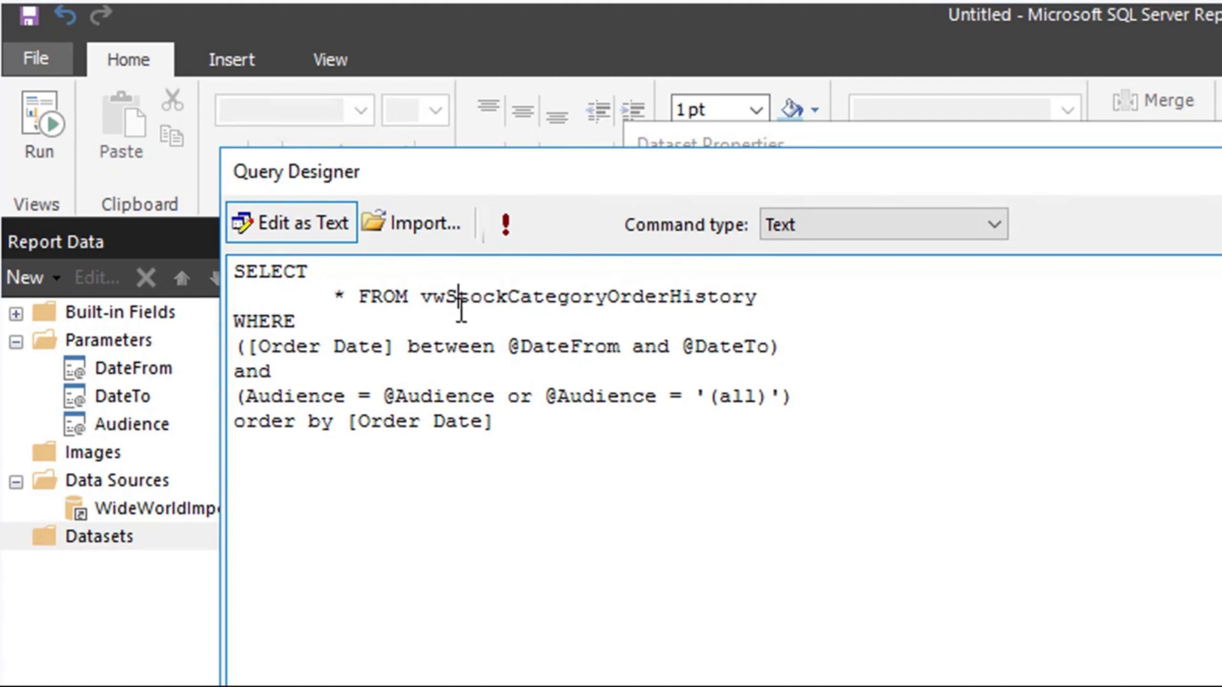
click(359, 297)
key(Return)
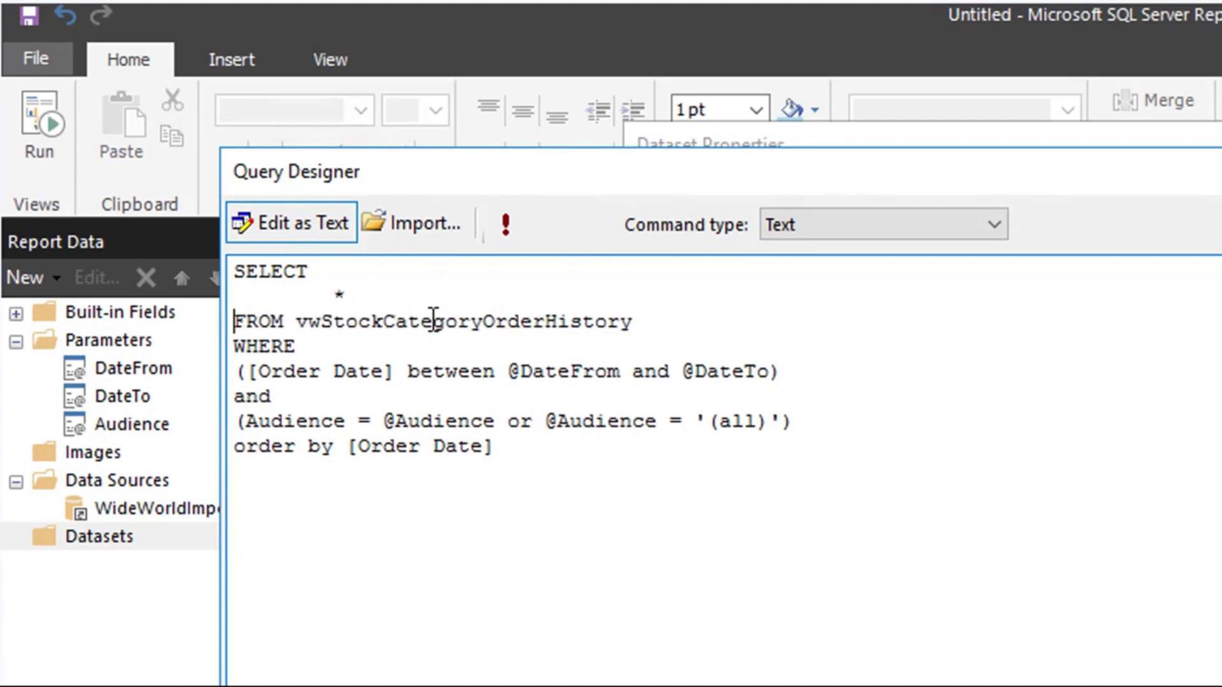
double_click(431, 322)
double_click(259, 339)
click(349, 401)
drag(509, 371, 632, 371)
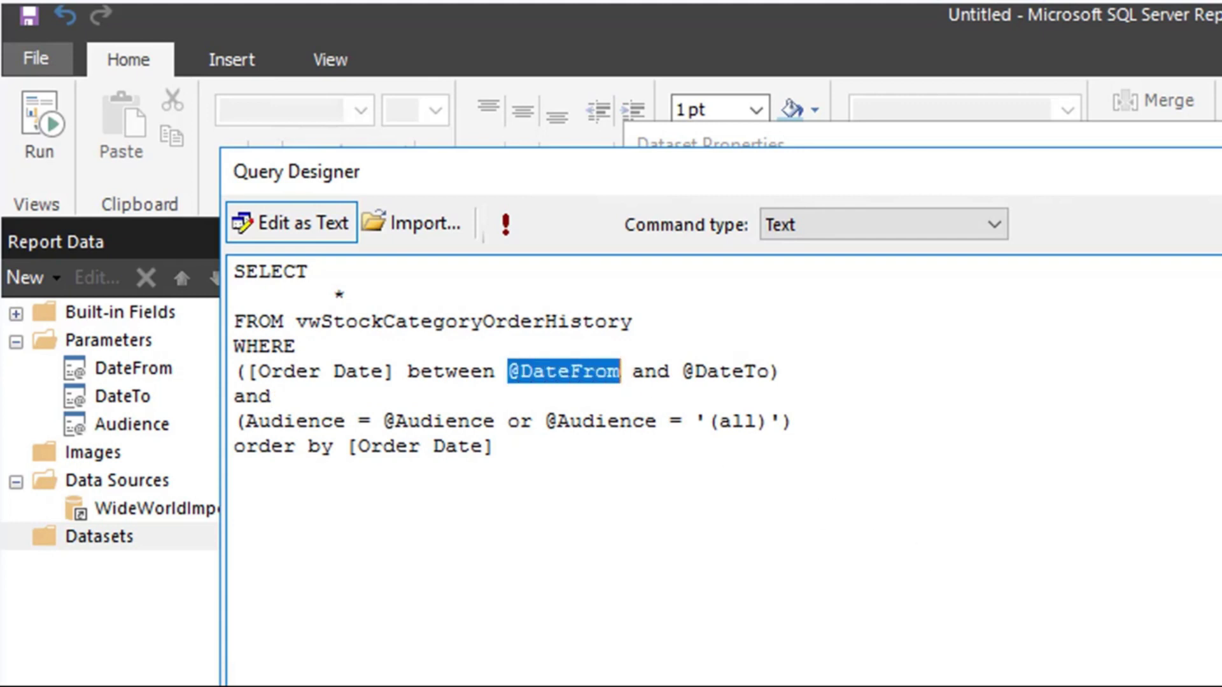
click(560, 420)
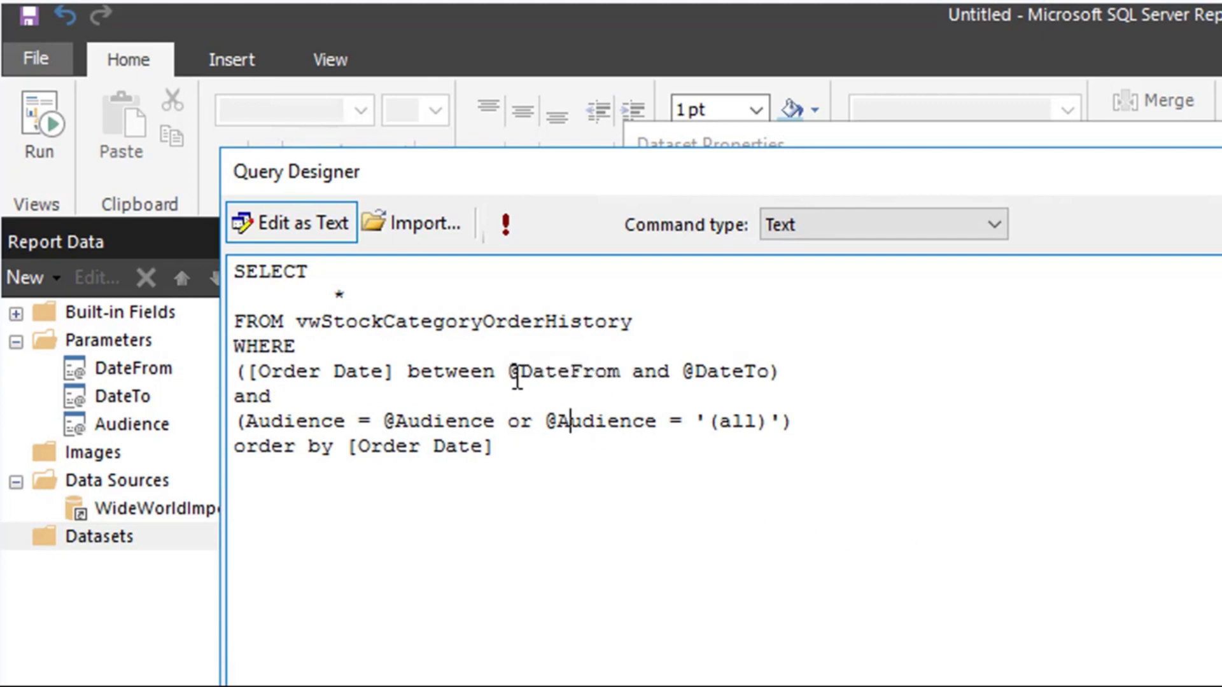
drag(509, 371, 539, 380)
click(602, 443)
drag(683, 371, 783, 372)
click(772, 417)
drag(235, 373, 201, 382)
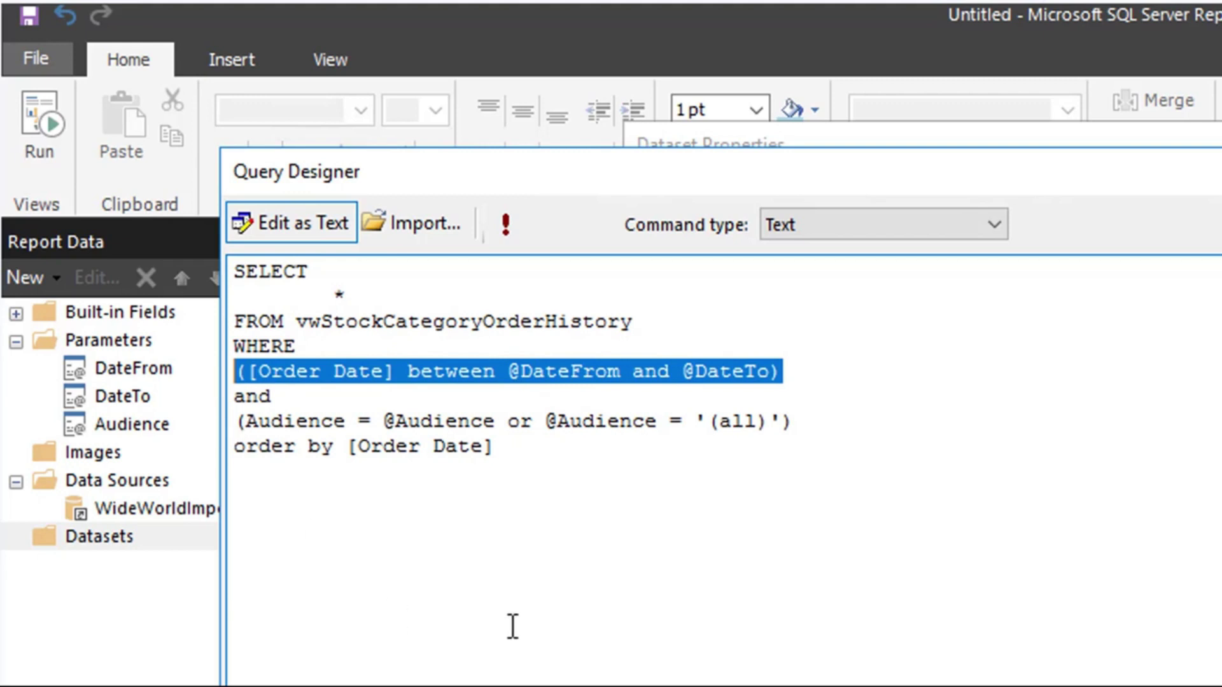
drag(303, 399, 185, 395)
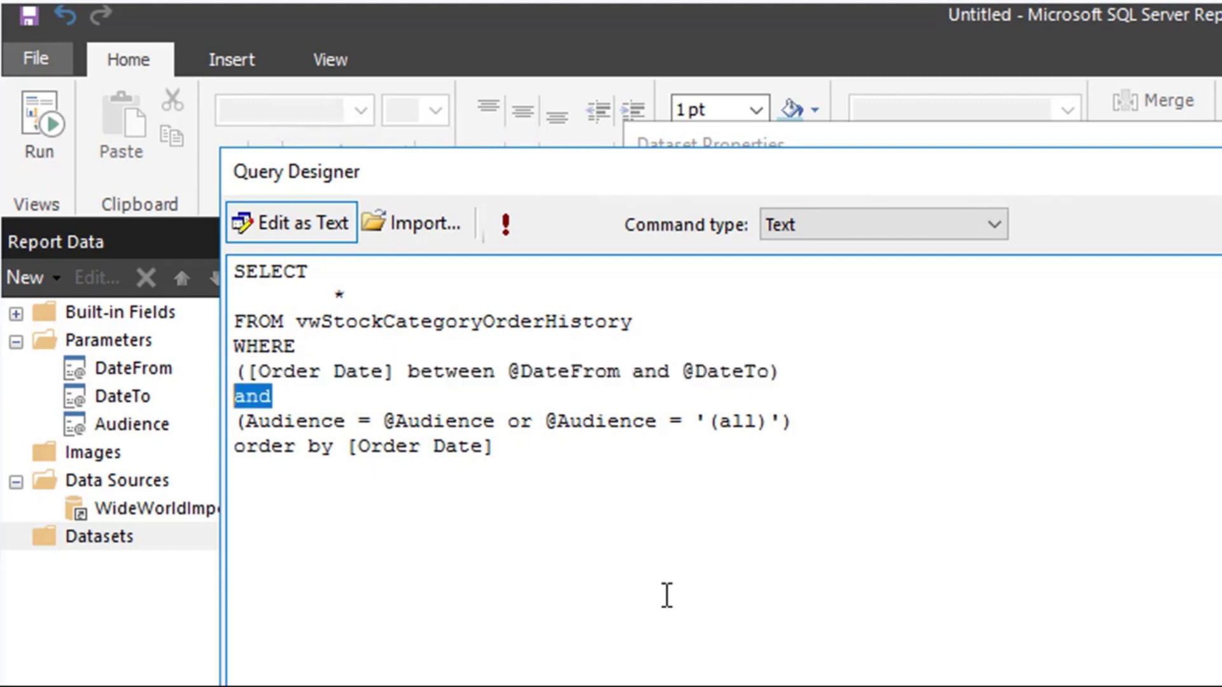
click(498, 396)
drag(844, 371, 155, 379)
click(297, 396)
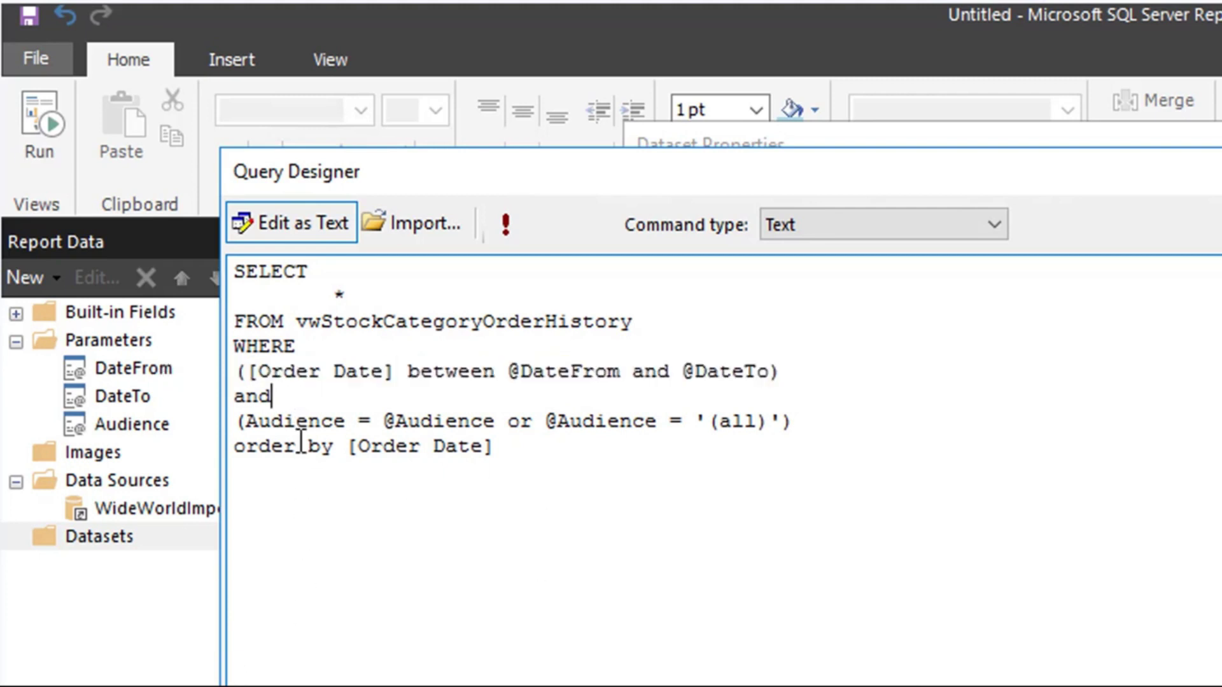
drag(835, 419, 217, 425)
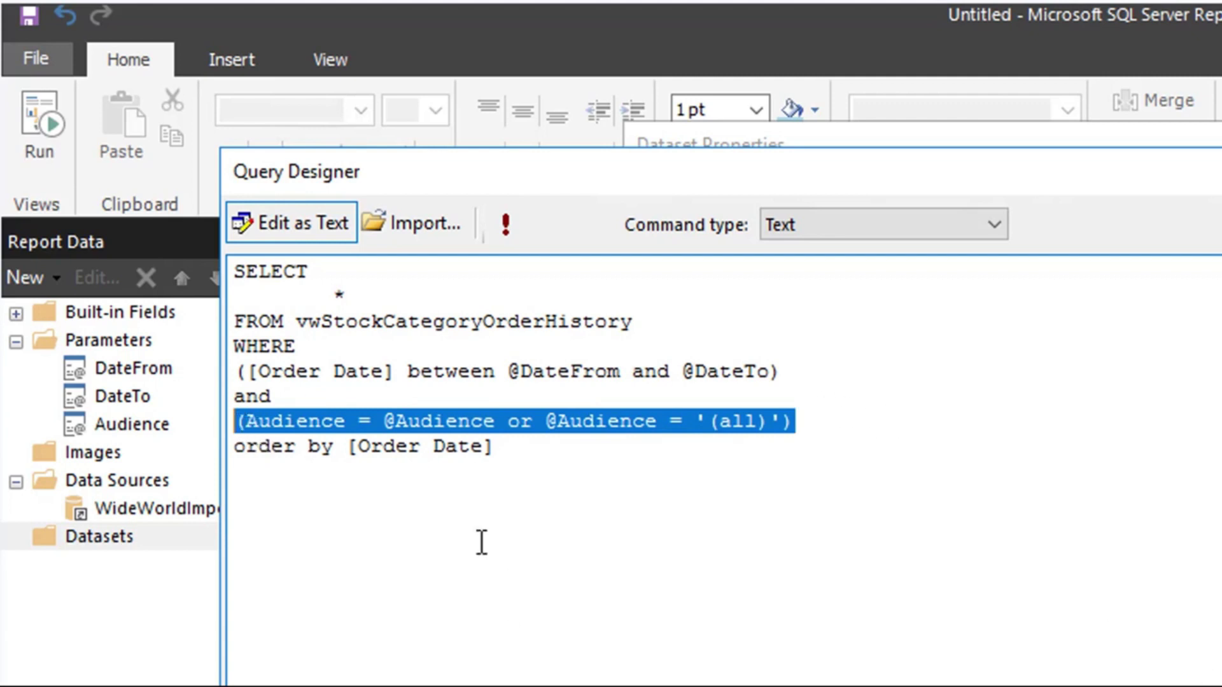
click(354, 441)
drag(246, 422, 496, 421)
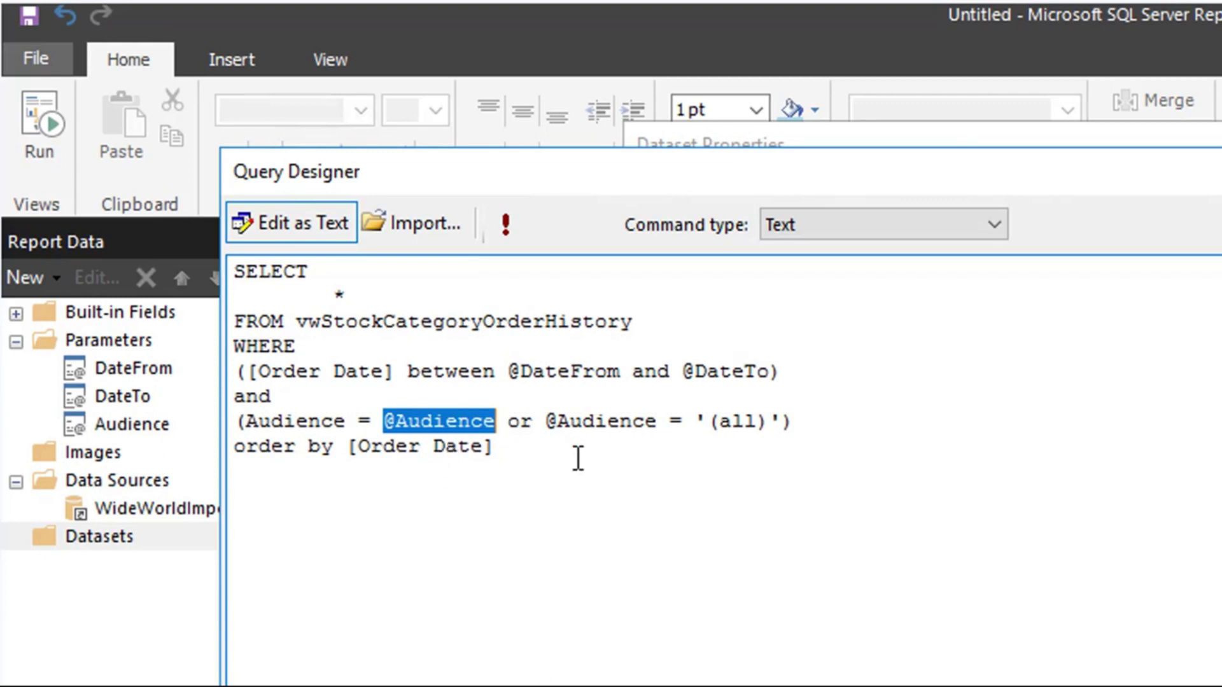
click(578, 458)
drag(546, 420, 769, 421)
click(698, 421)
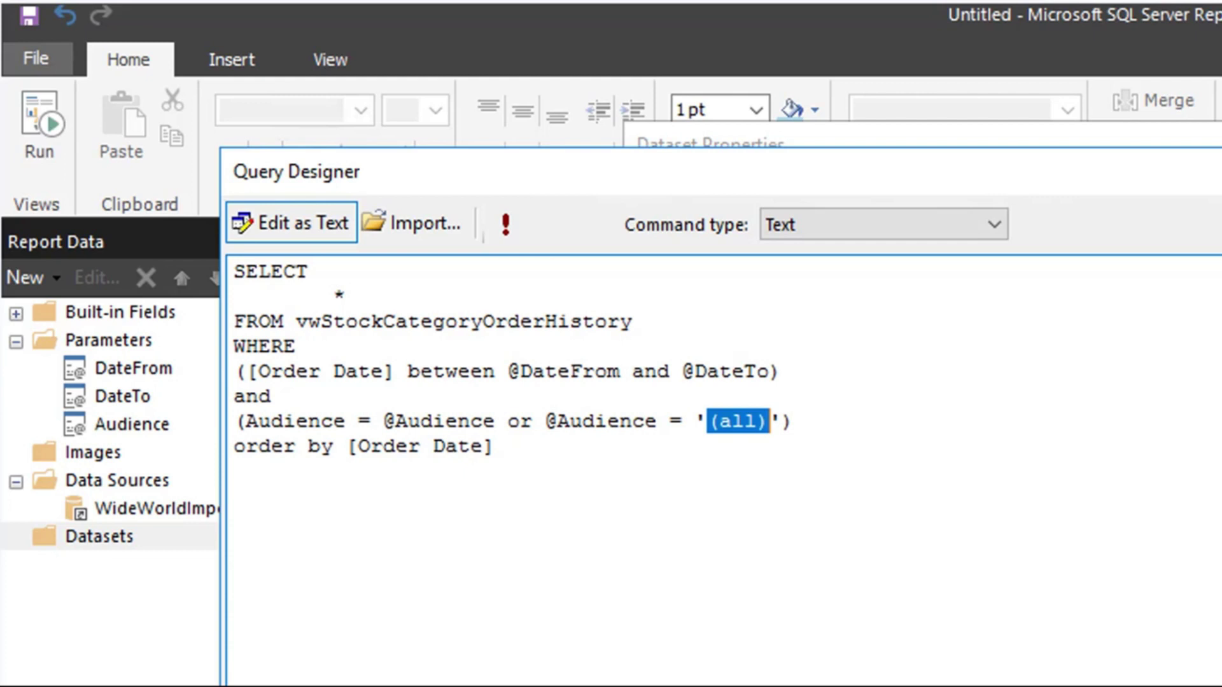
click(754, 456)
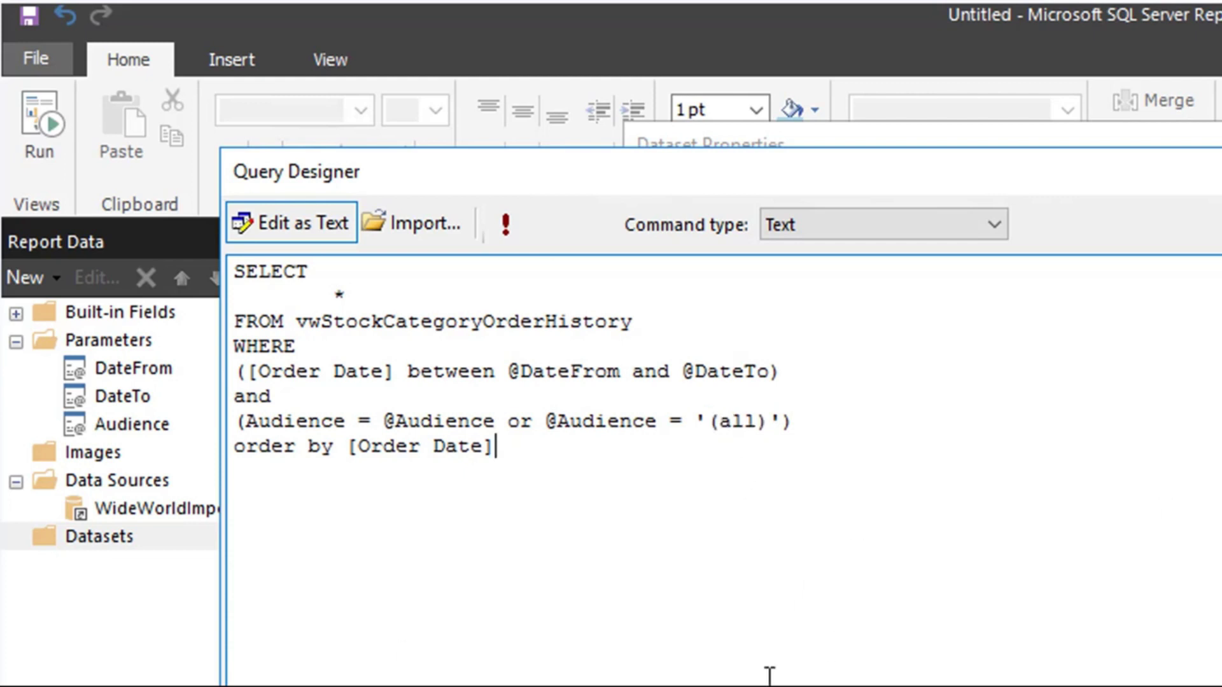
drag(547, 455, 232, 449)
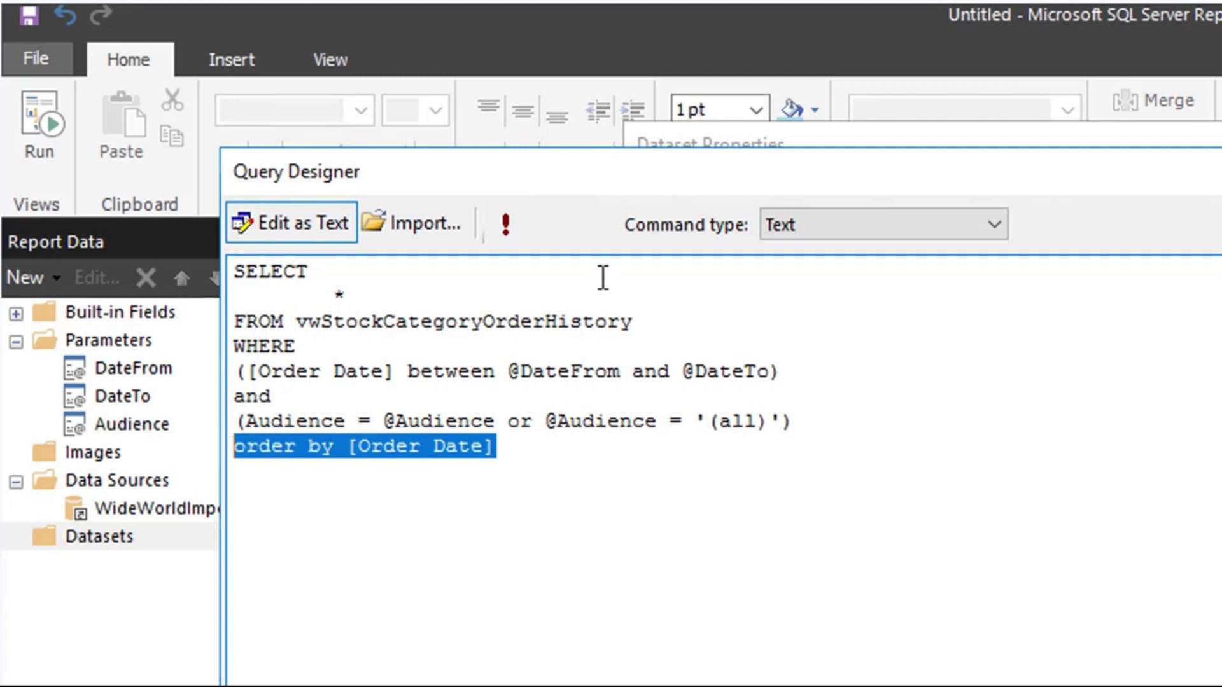
click(507, 228)
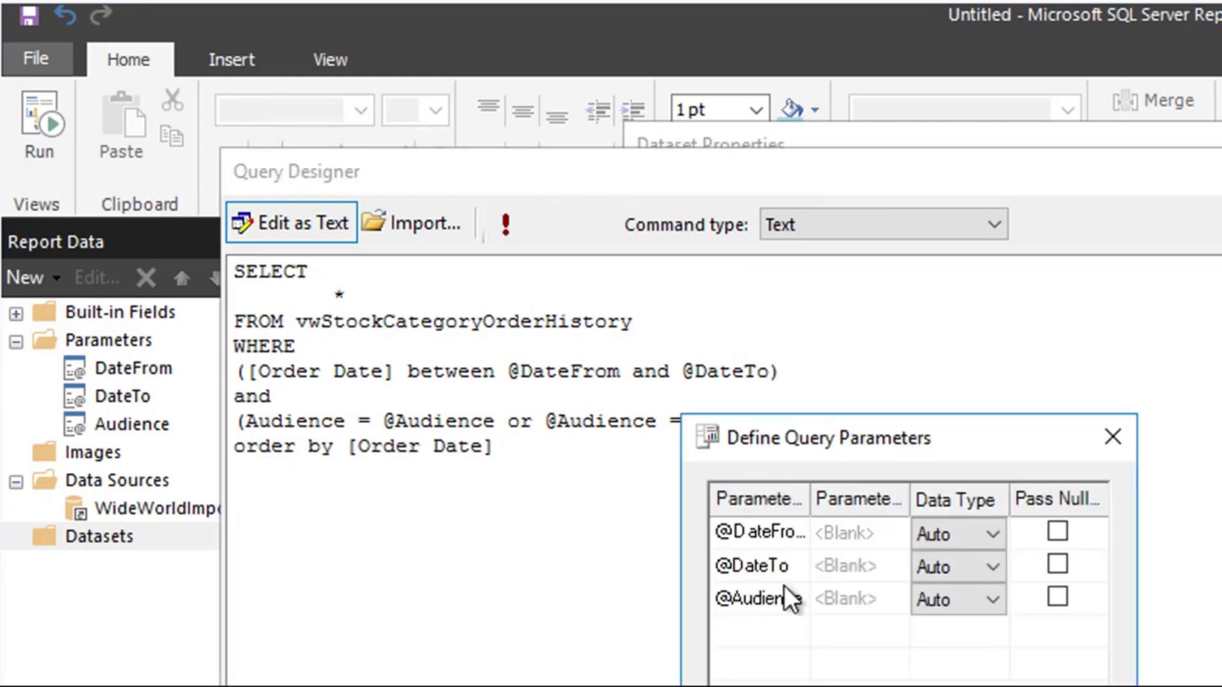
mouse_move(812, 500)
mouse_down()
mouse_move(878, 500)
mouse_move(819, 512)
mouse_up()
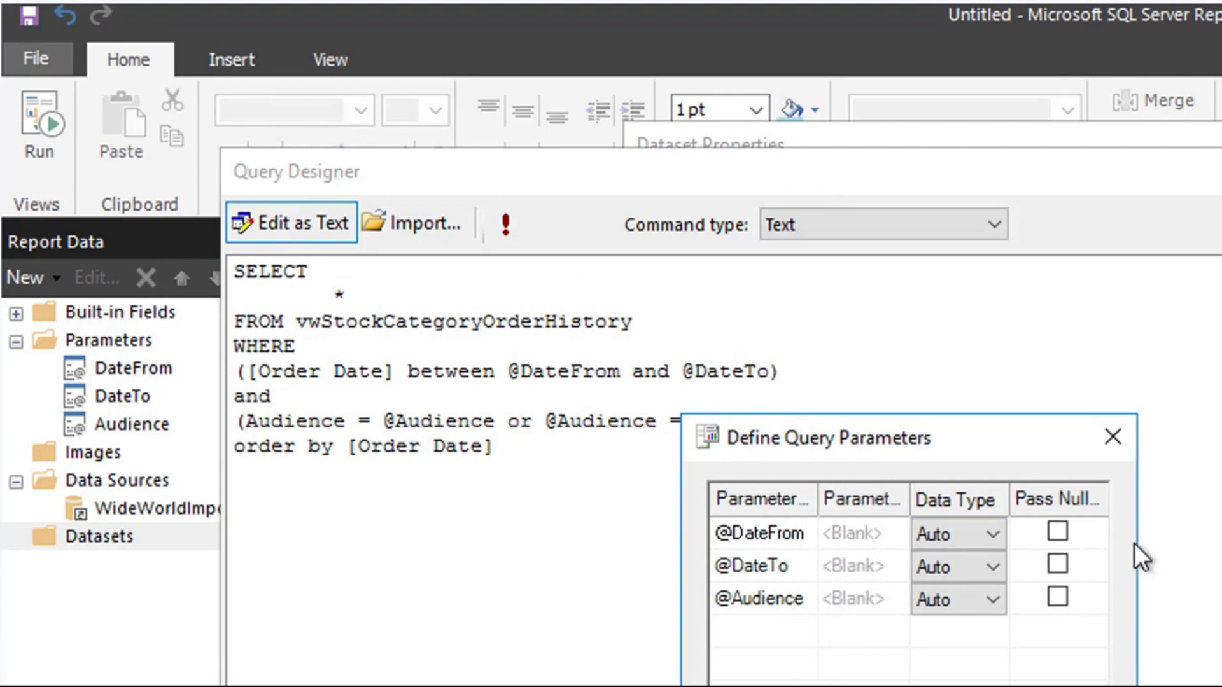
drag(1141, 543, 1219, 544)
click(933, 535)
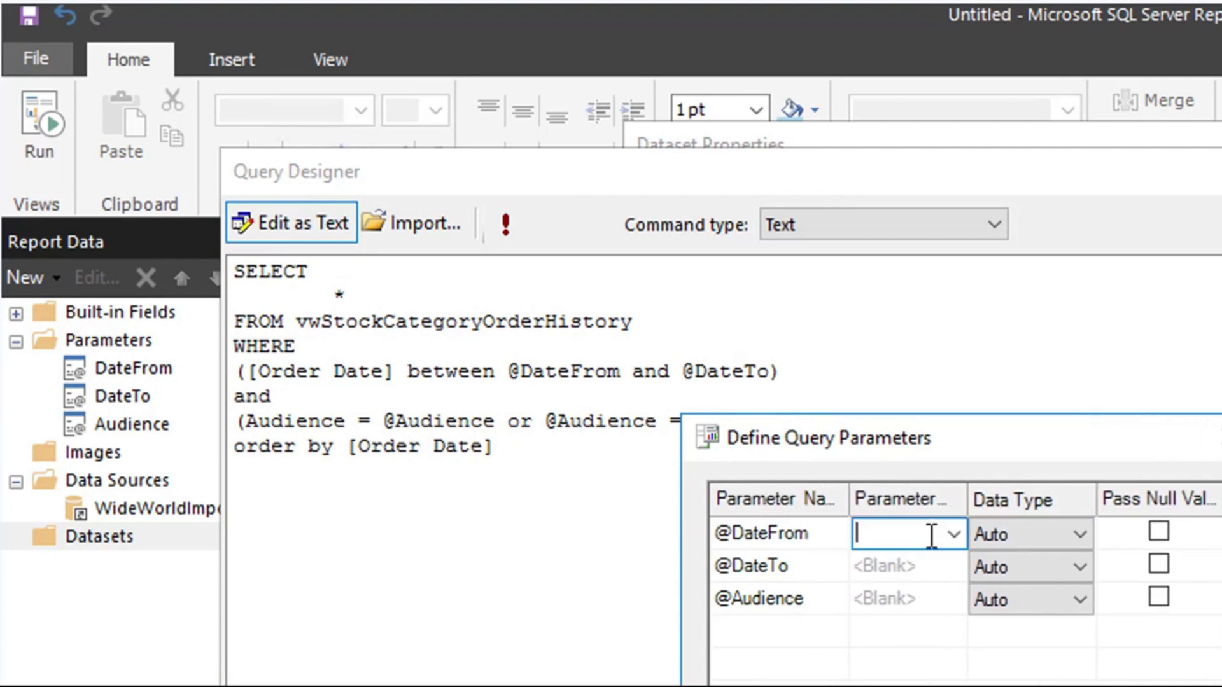
text(1/)
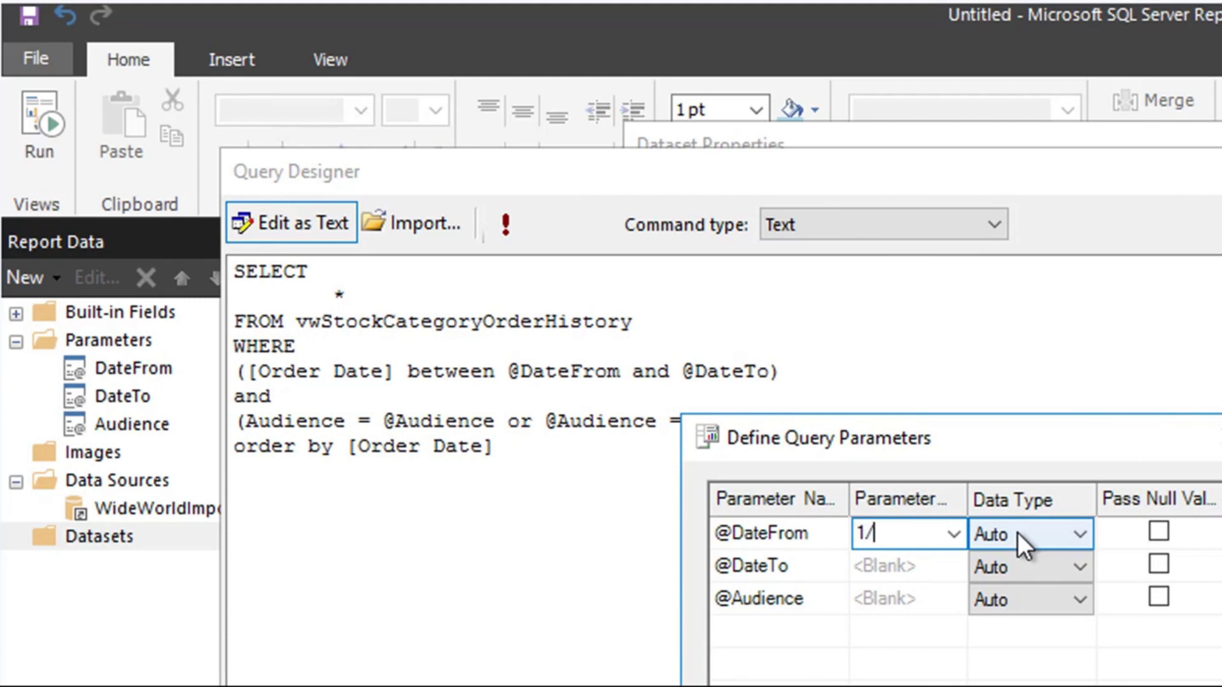
text(1/2015)
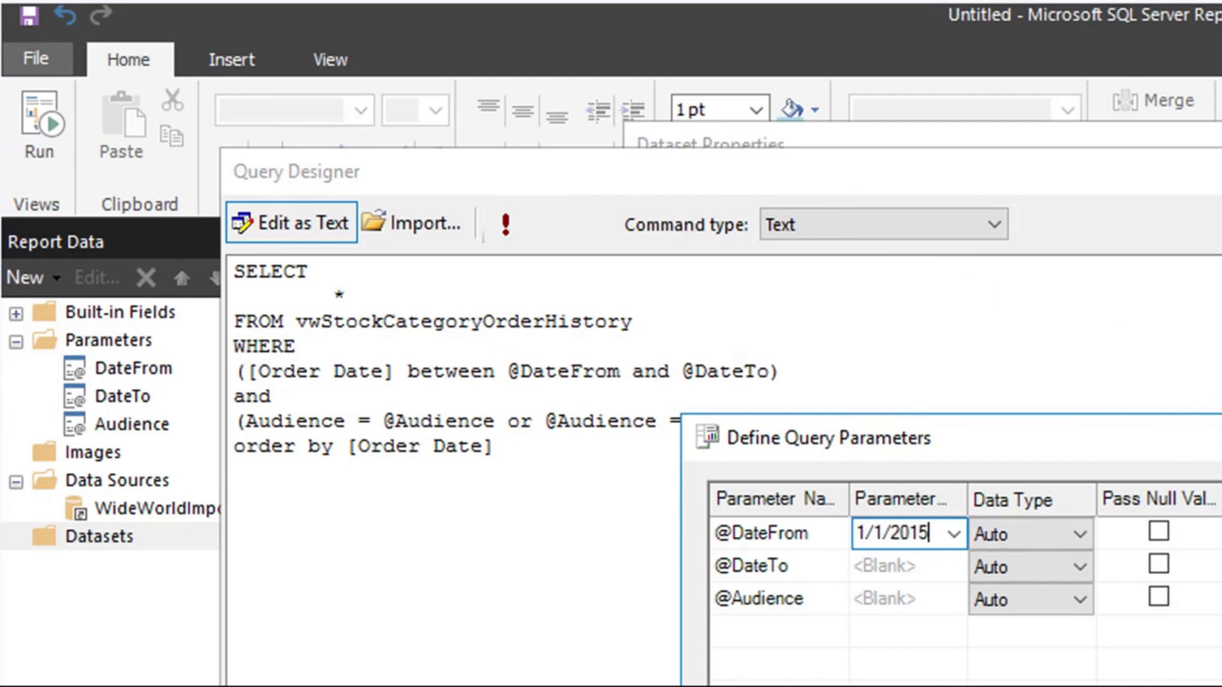
key(Return)
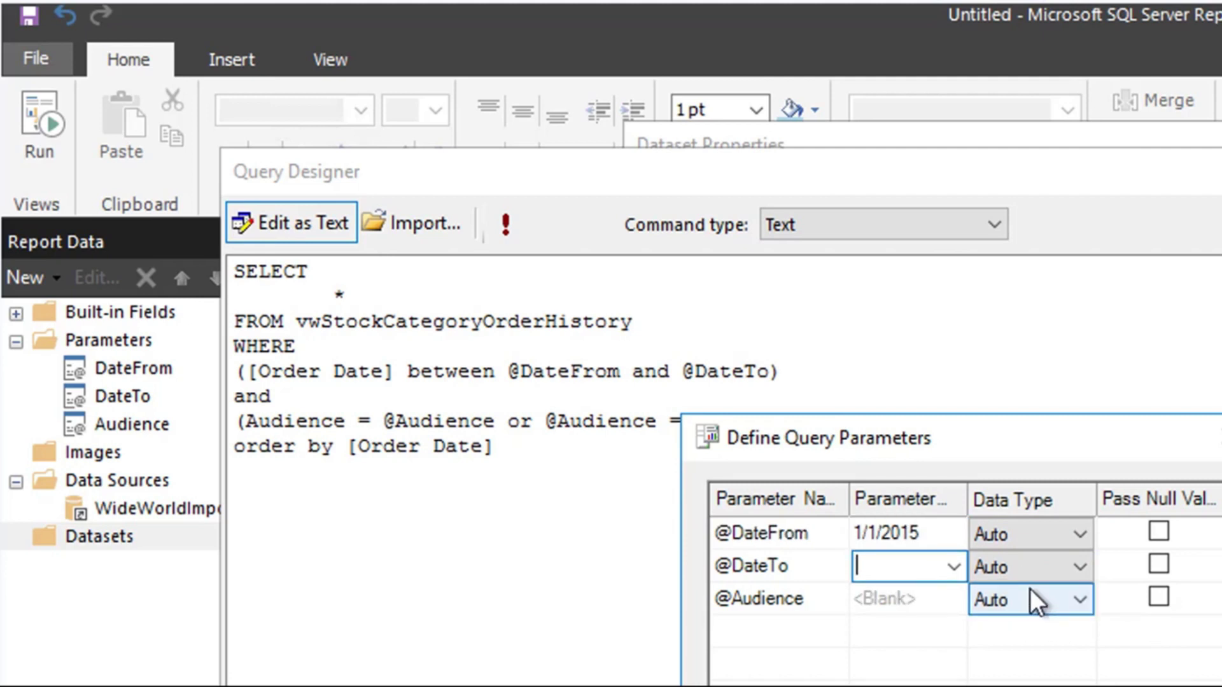
text(1/31/2015)
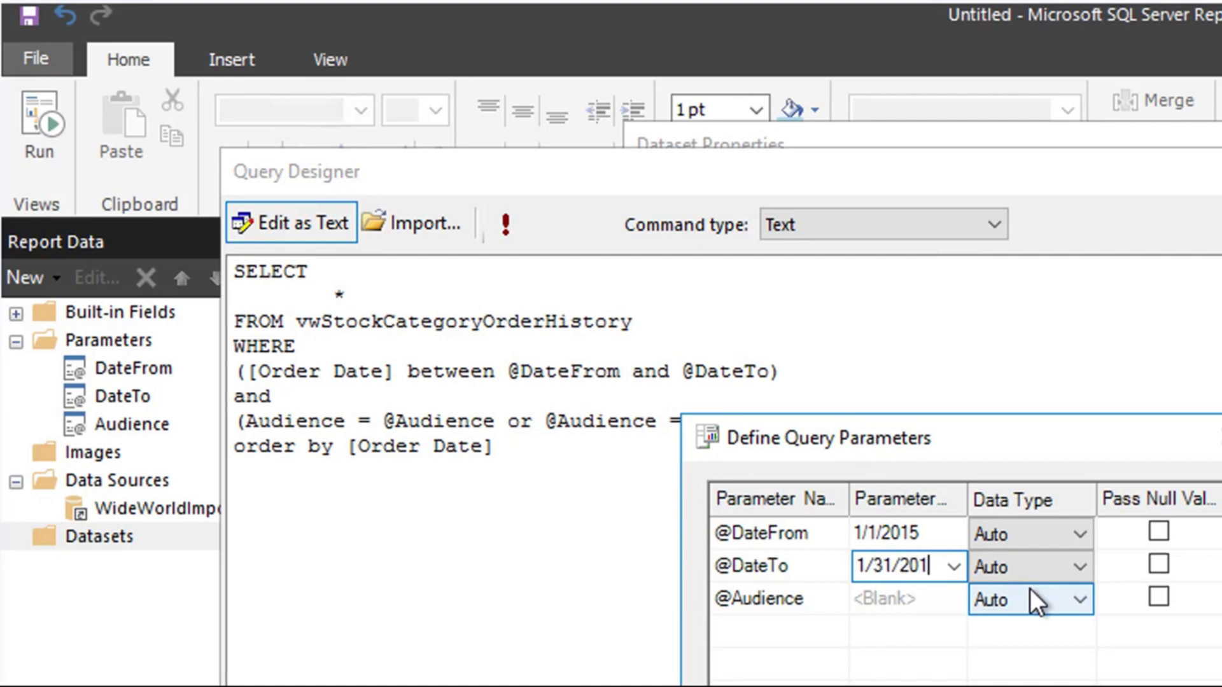
click(941, 608)
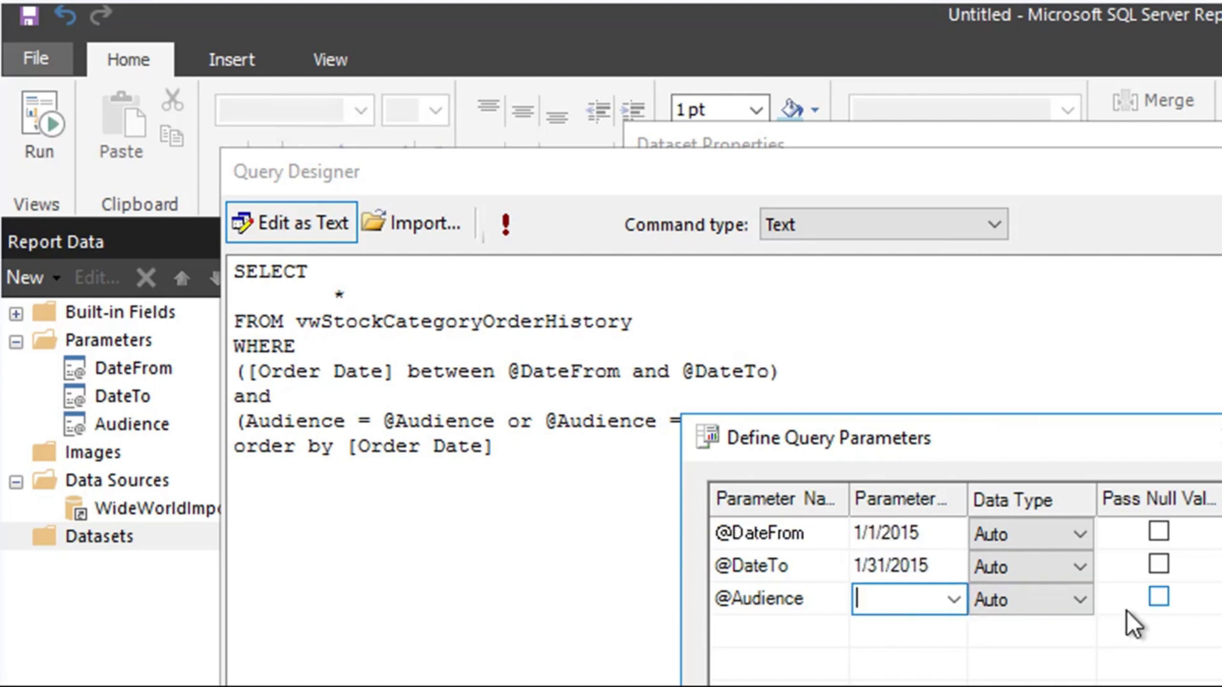
text((all))
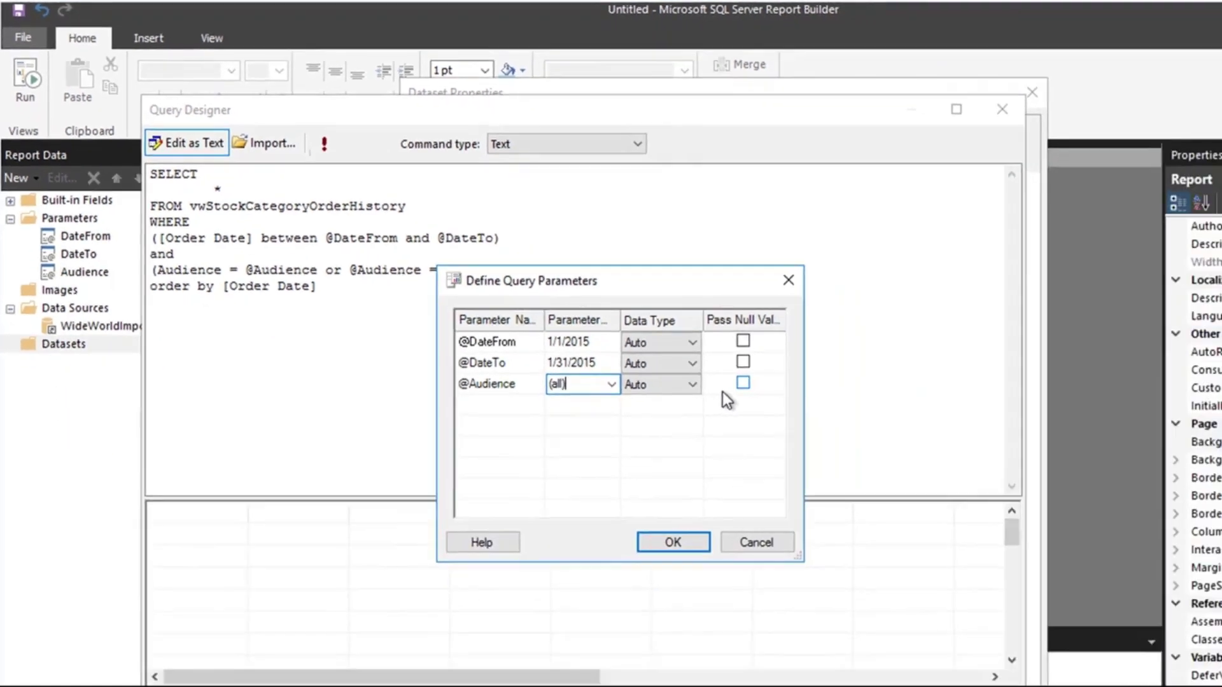
click(627, 505)
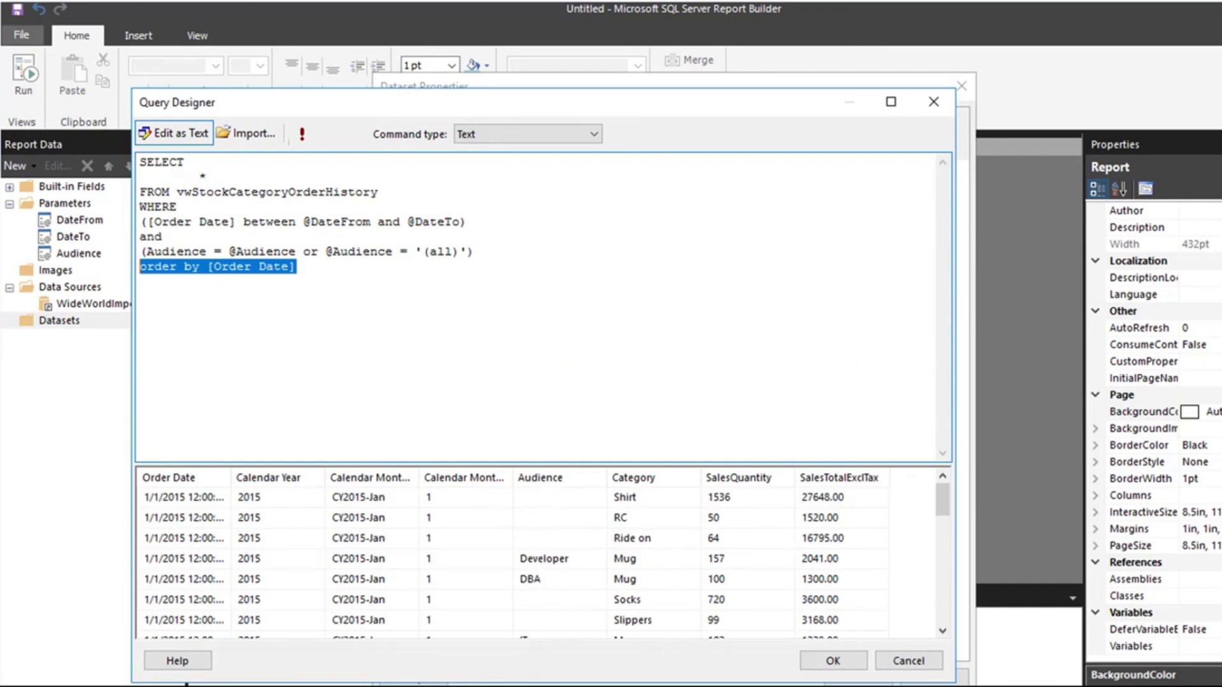
click(307, 134)
click(511, 357)
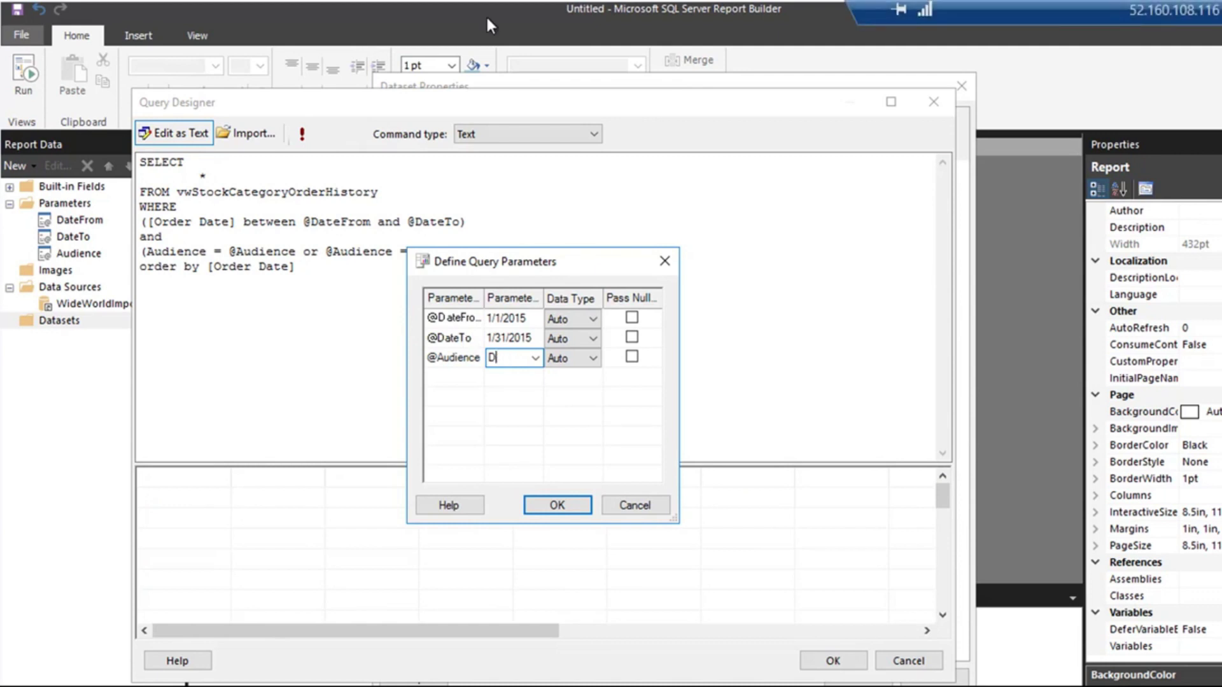
click(560, 505)
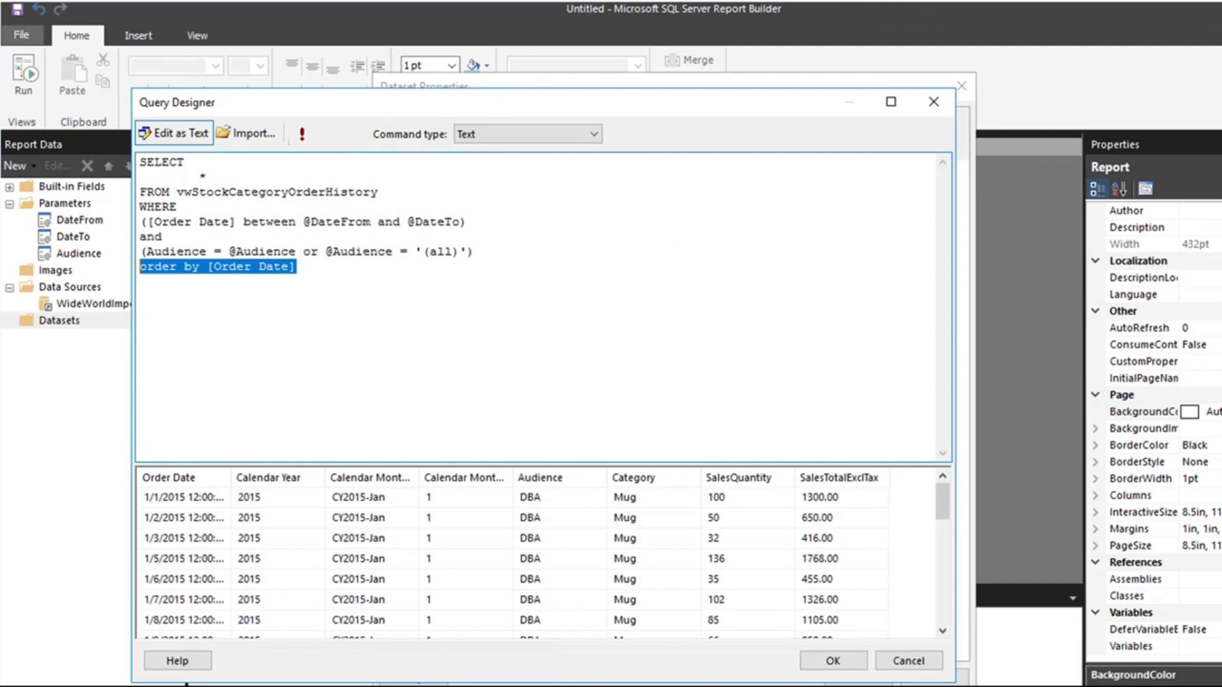
Step: Accept the query, name the dataset ReportData and save it to the report
click(834, 662)
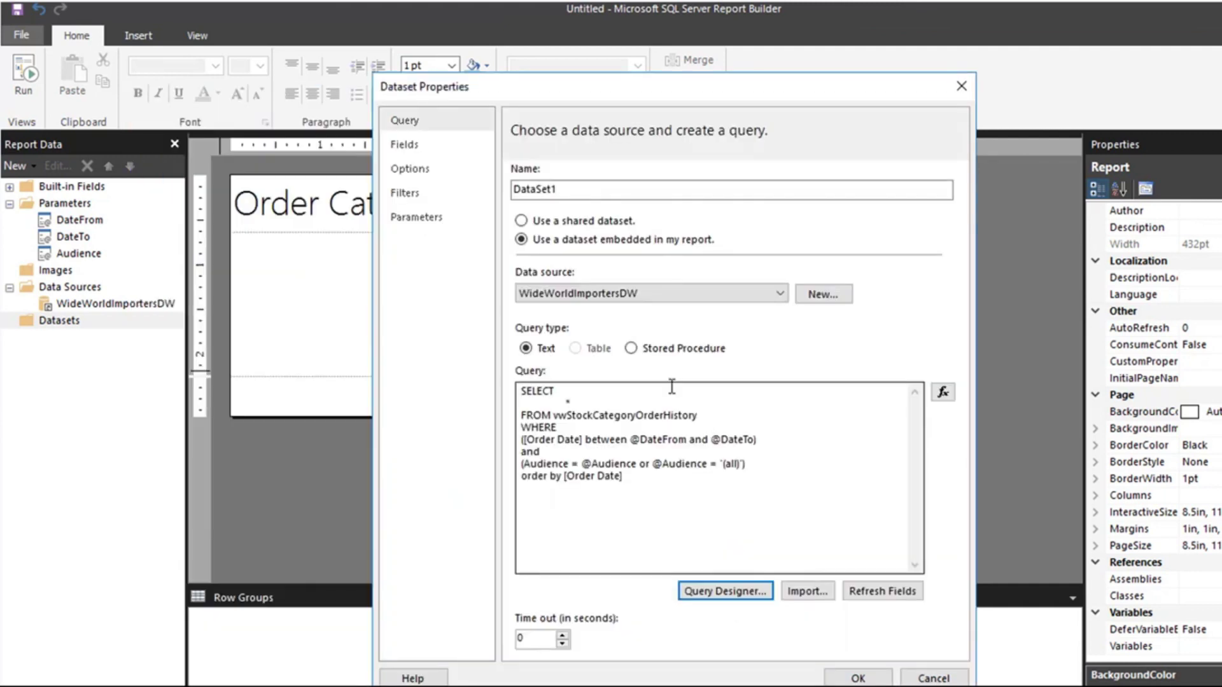
double_click(585, 189)
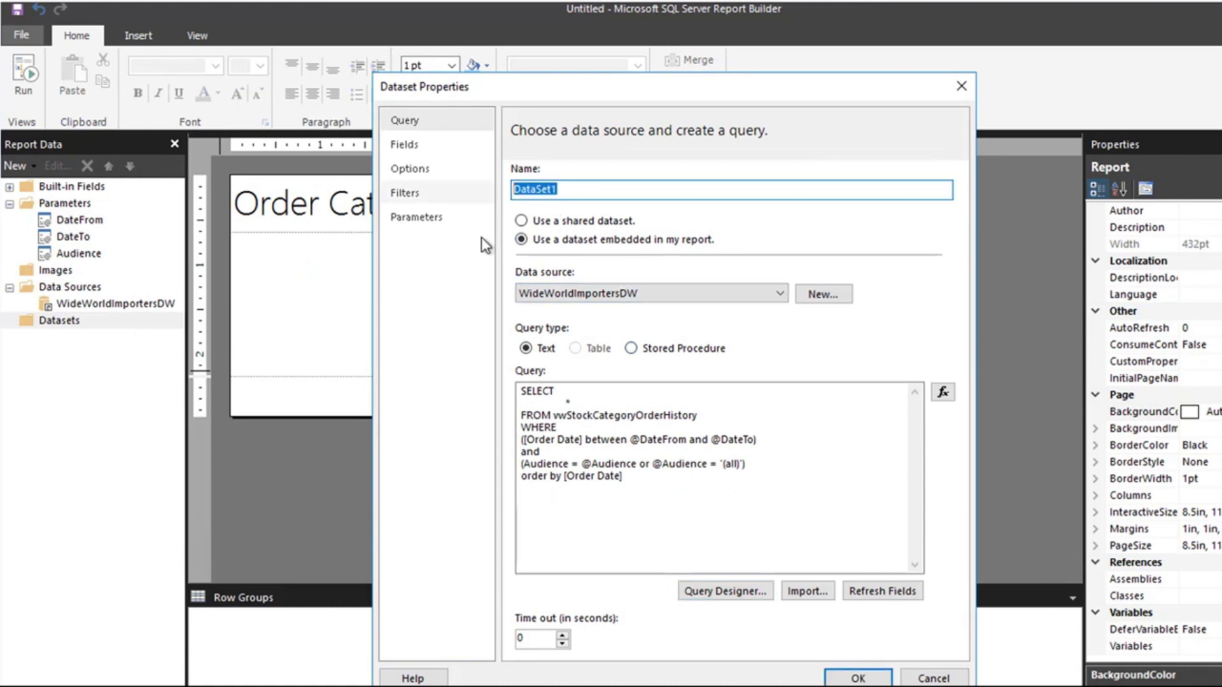
text(Report)
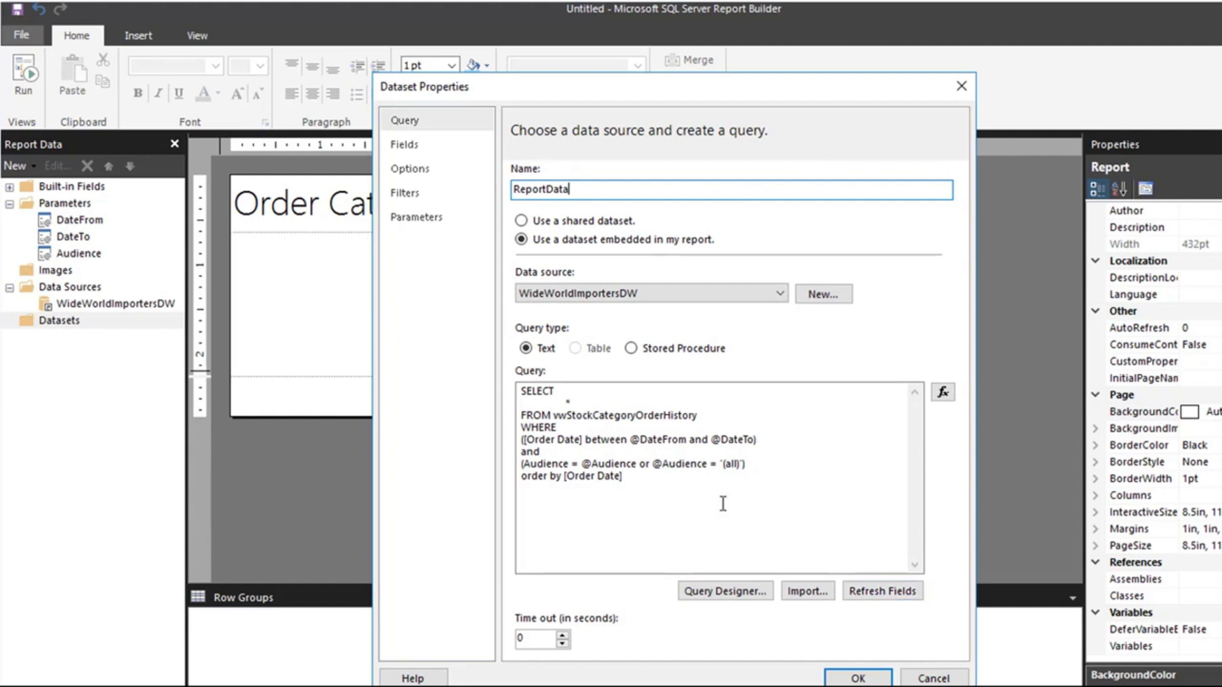
text(Data)
click(855, 677)
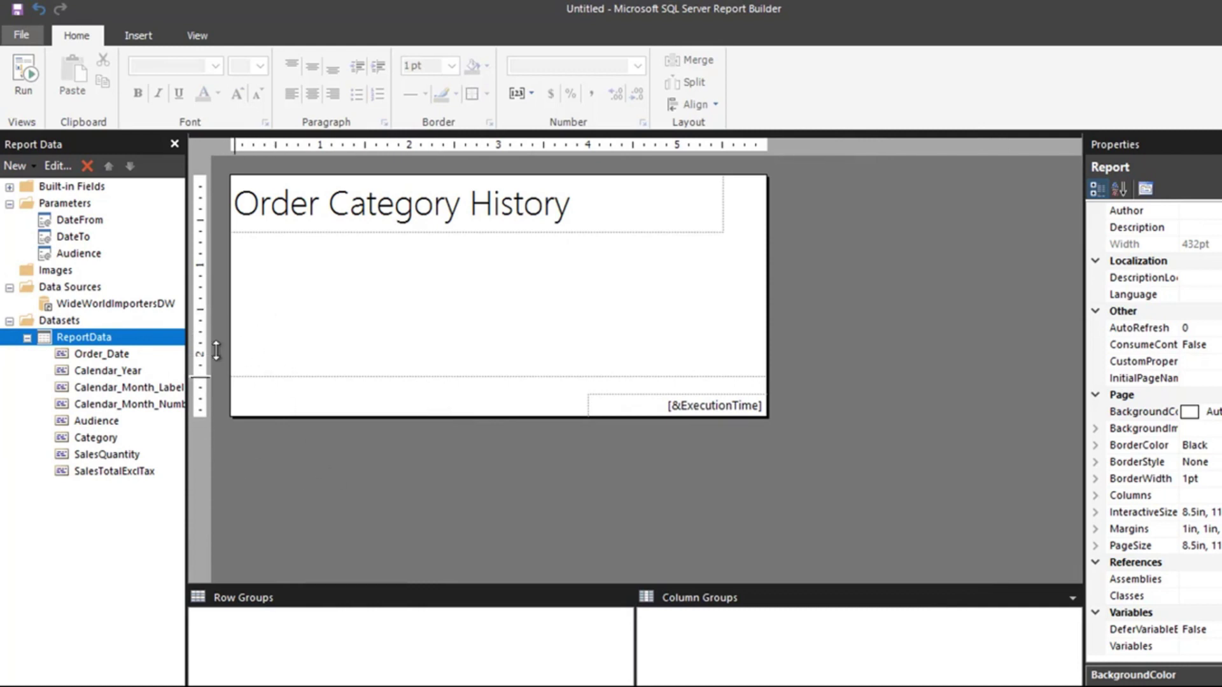
Step: Add a second dataset named AudienceList, embedded in the report and using the WideWorldImportersDW data source
right_click(68, 323)
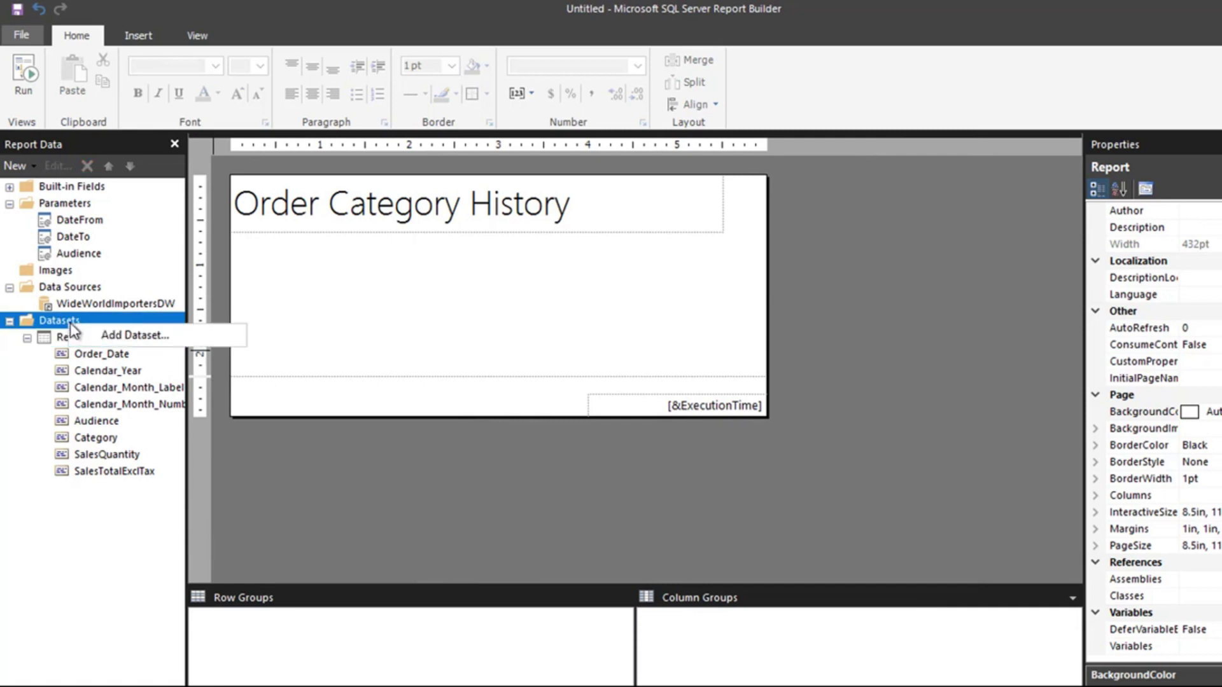
click(140, 338)
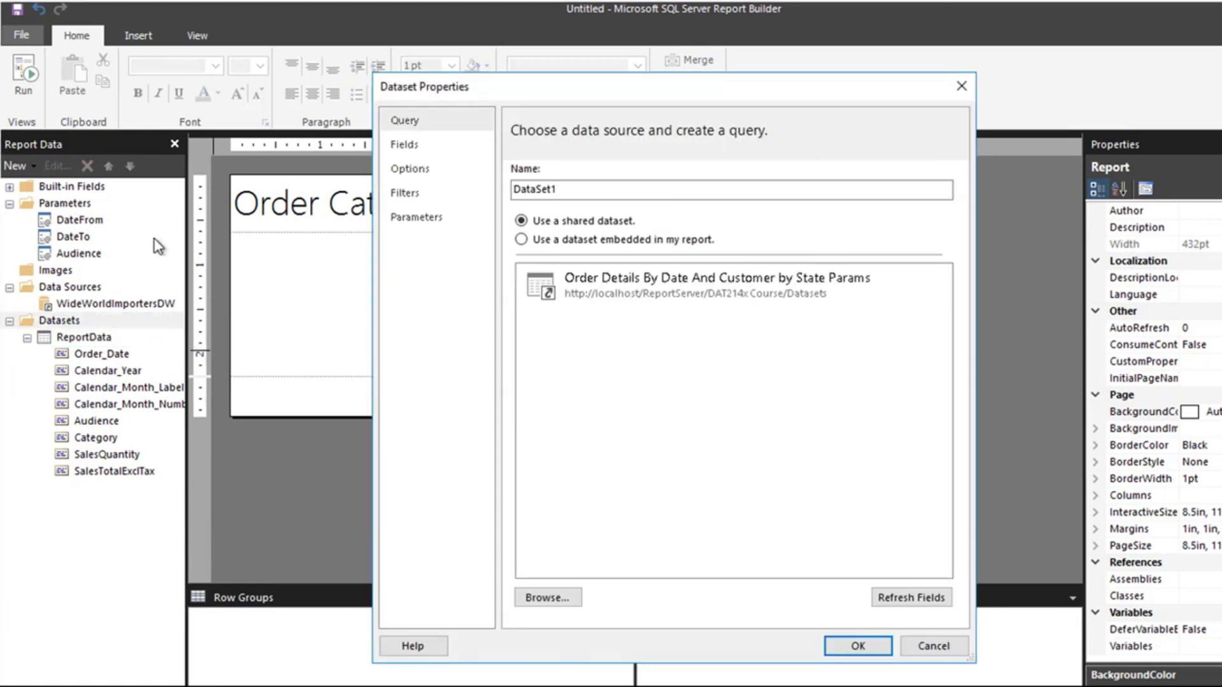
click(534, 186)
double_click(534, 186)
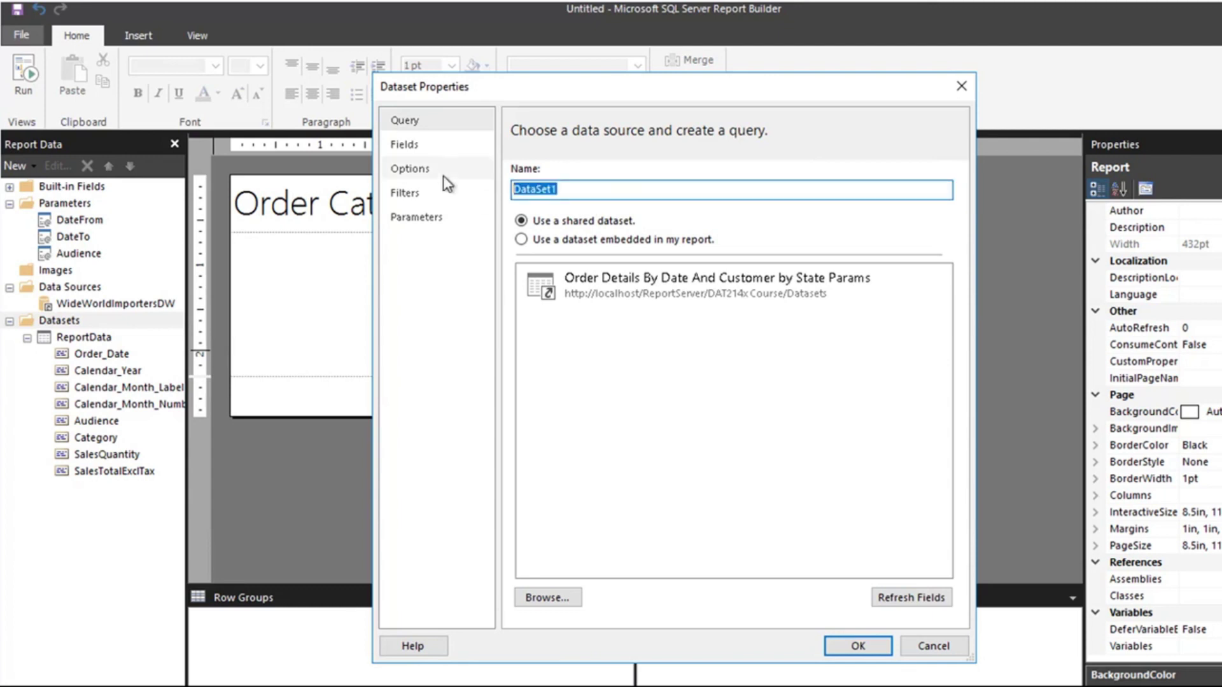
text(AudienceList)
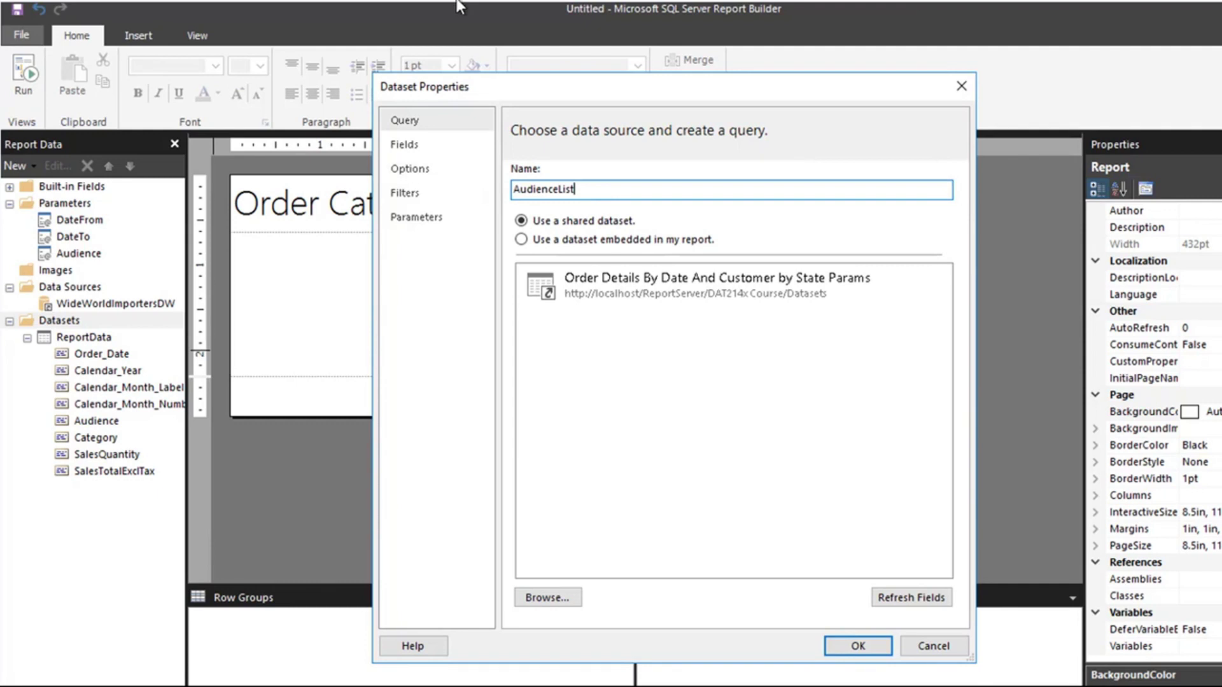
click(521, 240)
click(579, 293)
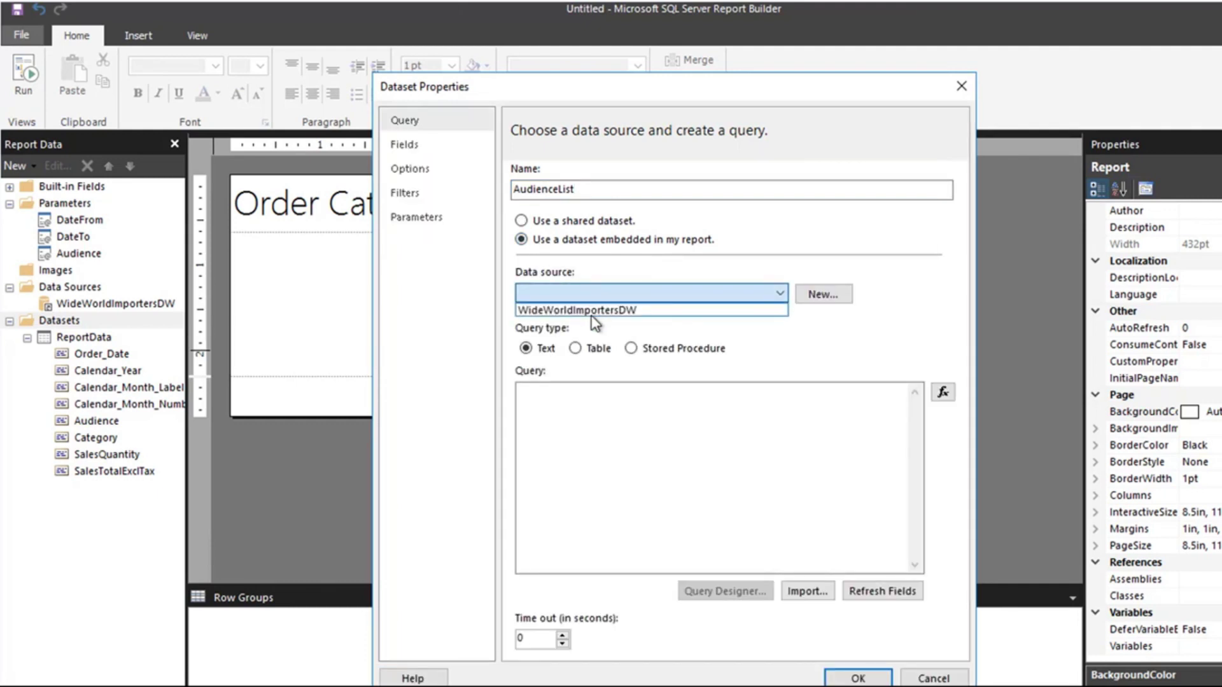
click(592, 309)
Step: In Query Designer's text mode, enter select * from vwStockItemAudience for AudienceList and run it to check the audience values
click(579, 418)
click(727, 593)
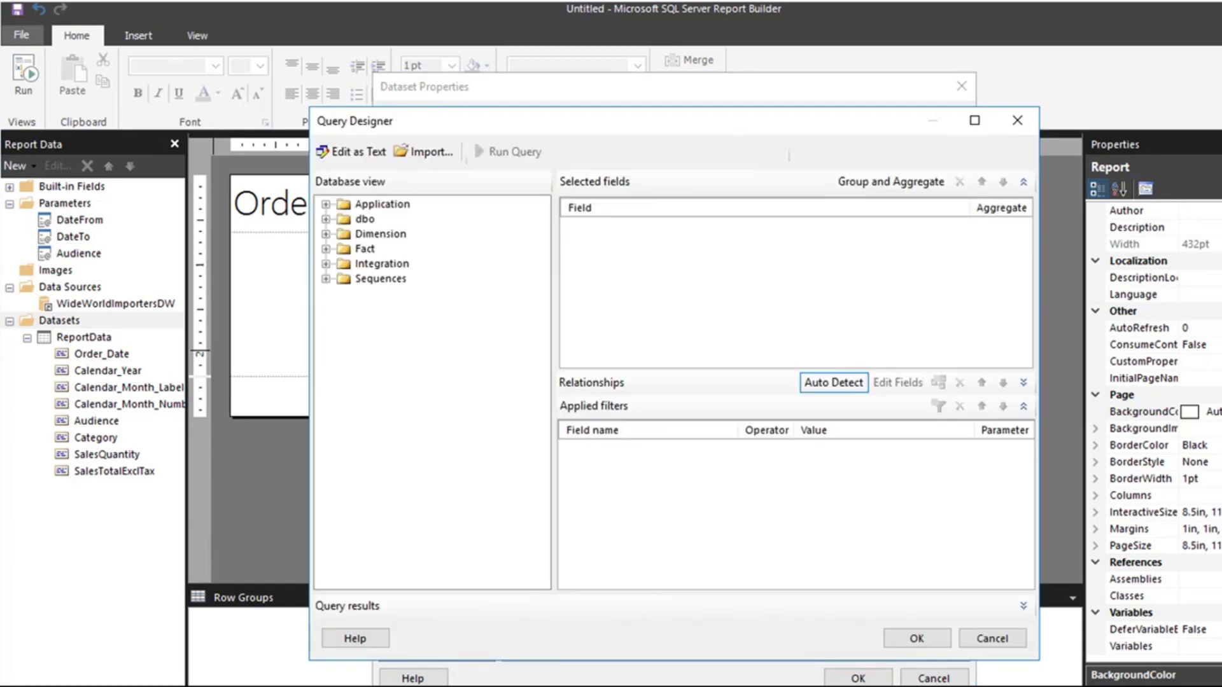
click(352, 151)
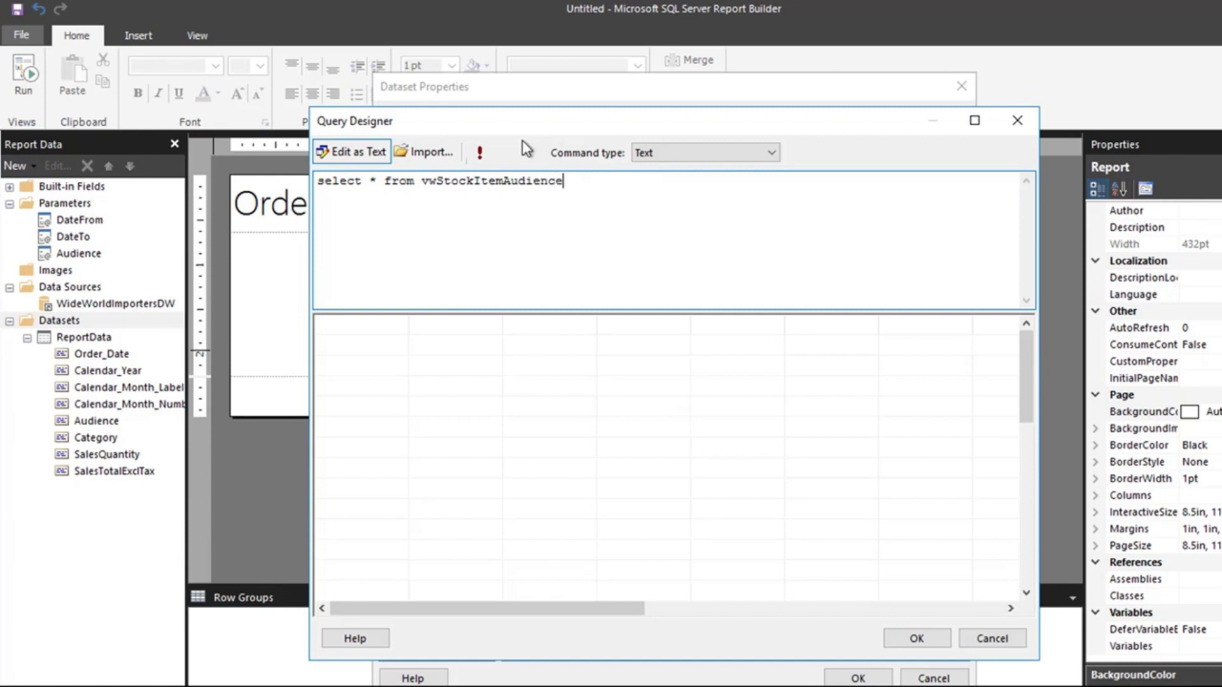
click(478, 154)
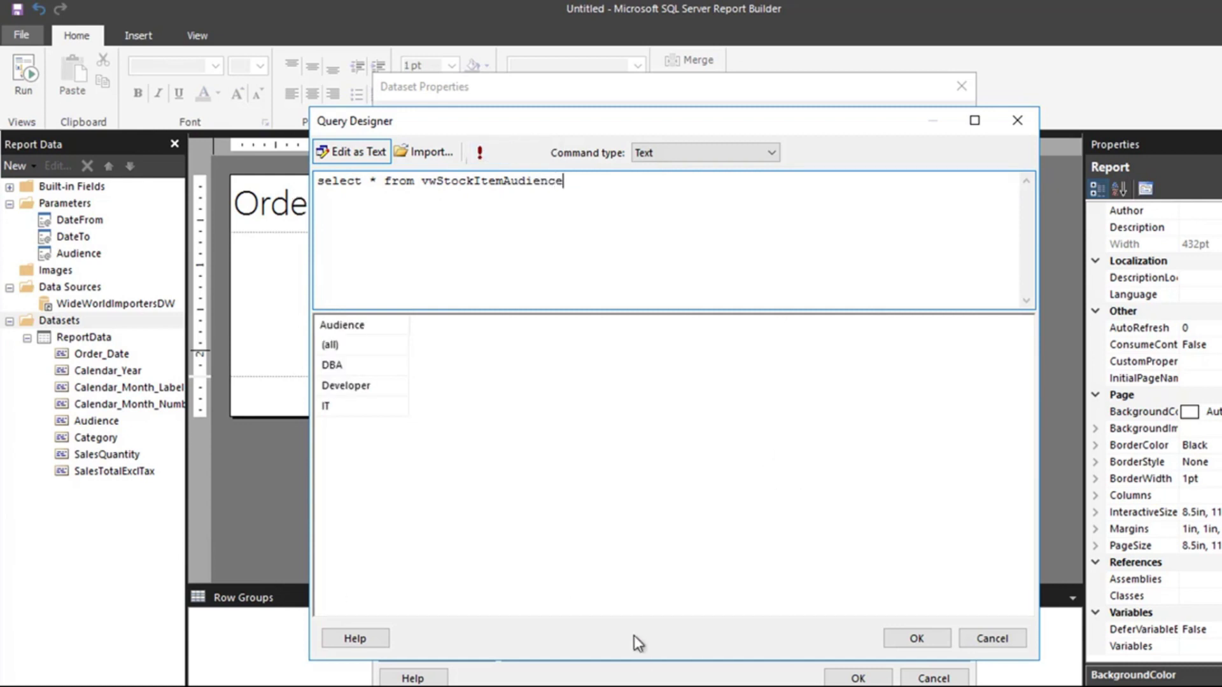
click(347, 350)
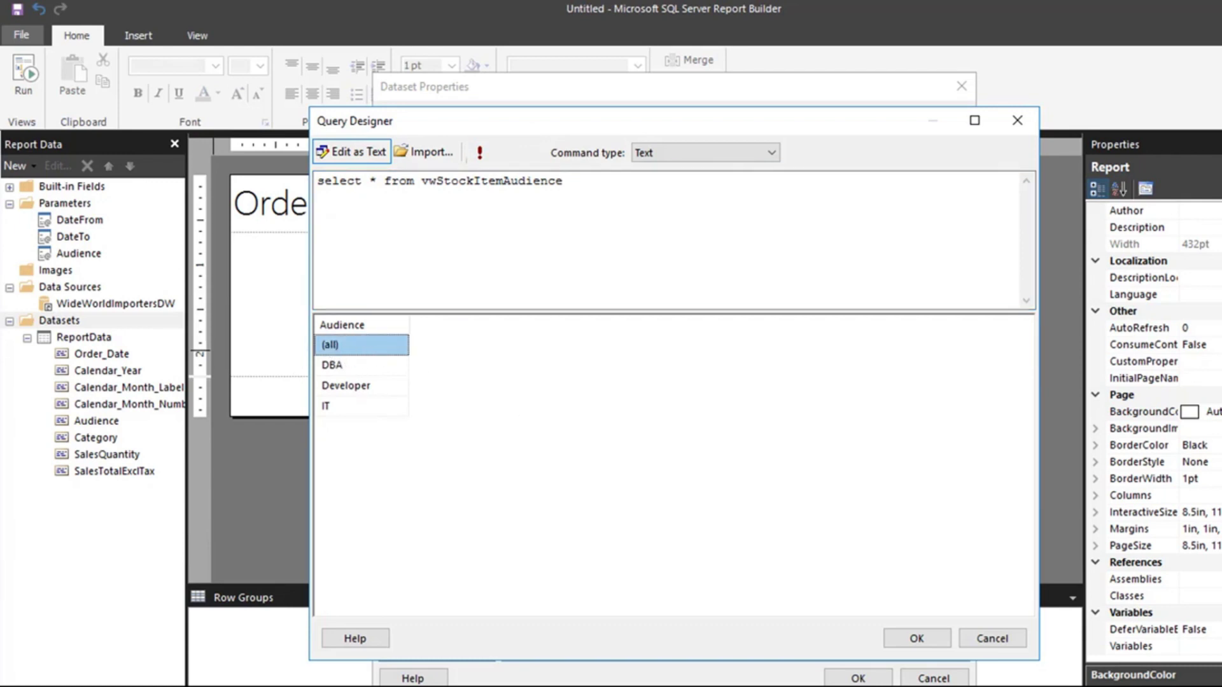
Step: Accept the audience query and save the AudienceList dataset to the report
click(922, 642)
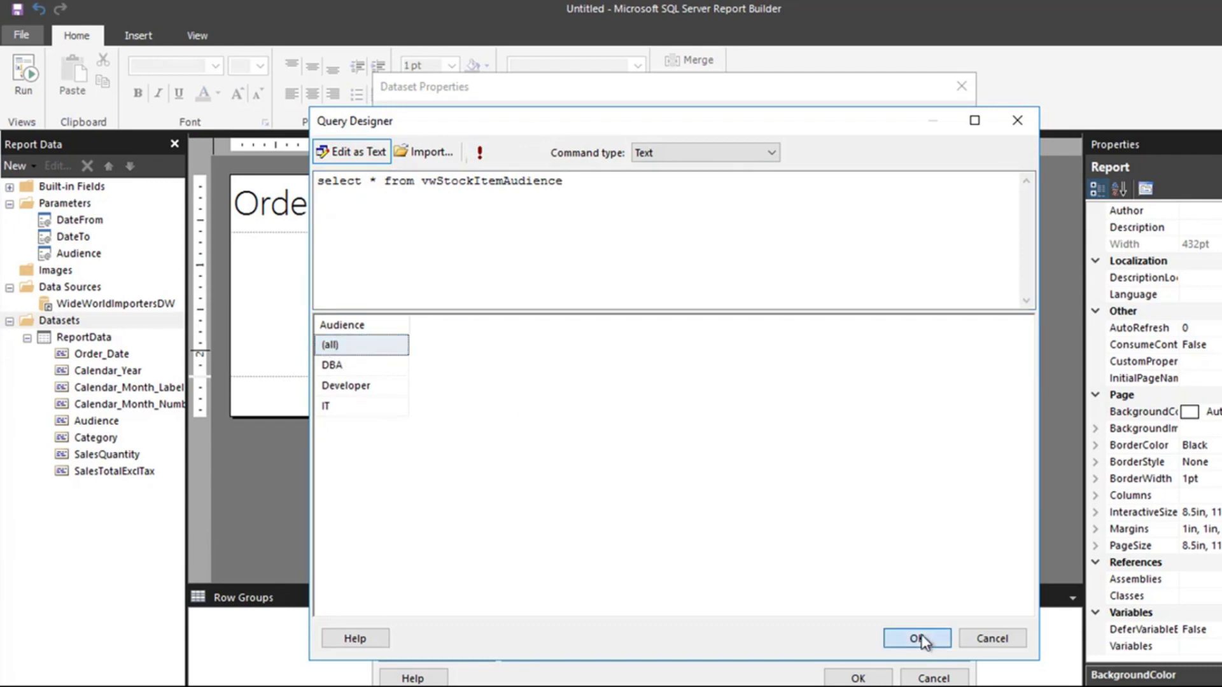
click(857, 678)
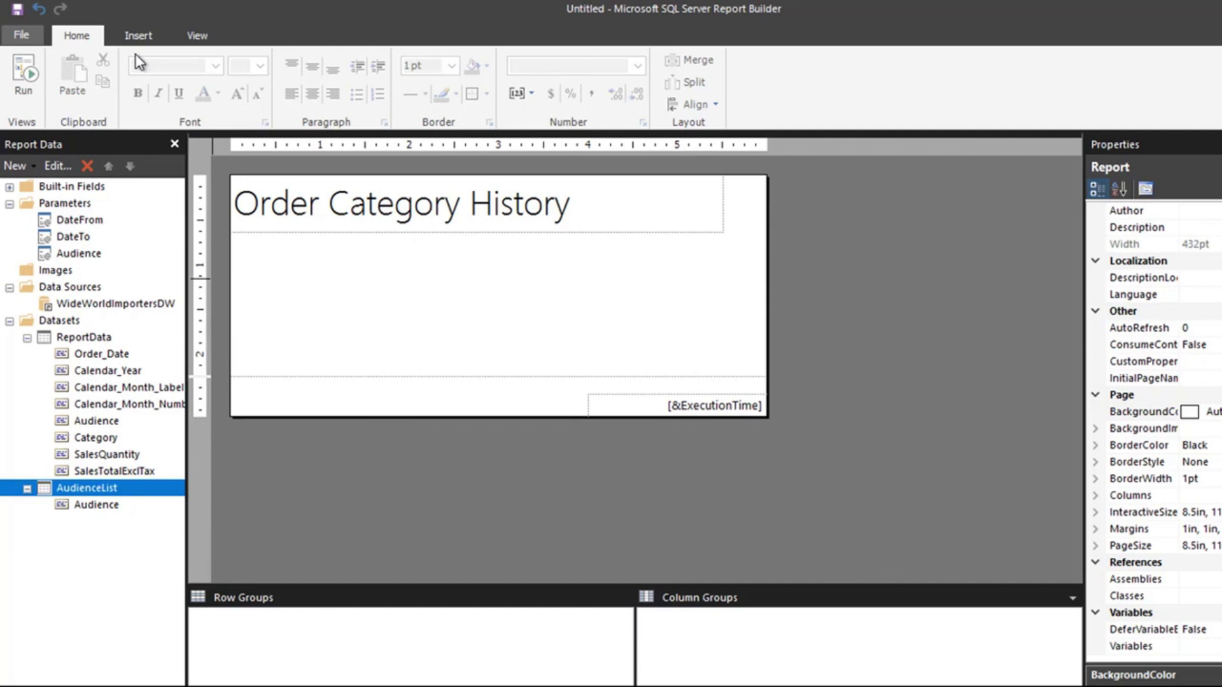
Step: Insert an empty matrix in the report body below the Order Category History title
click(138, 35)
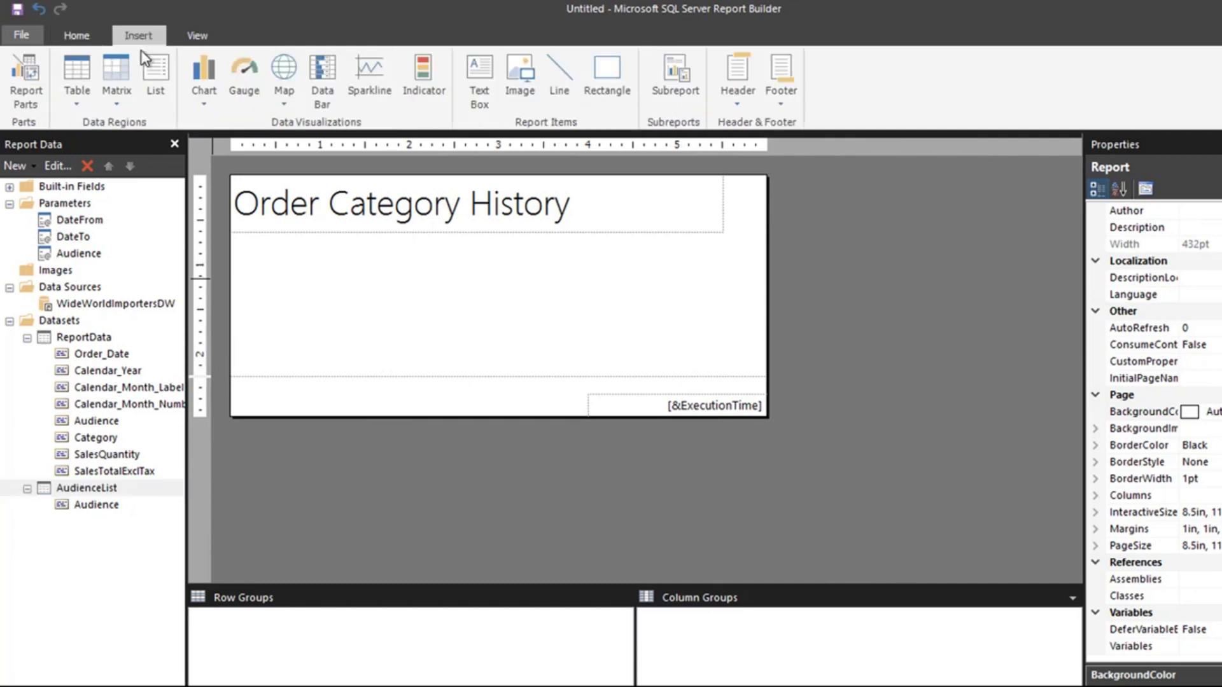
click(118, 98)
click(171, 147)
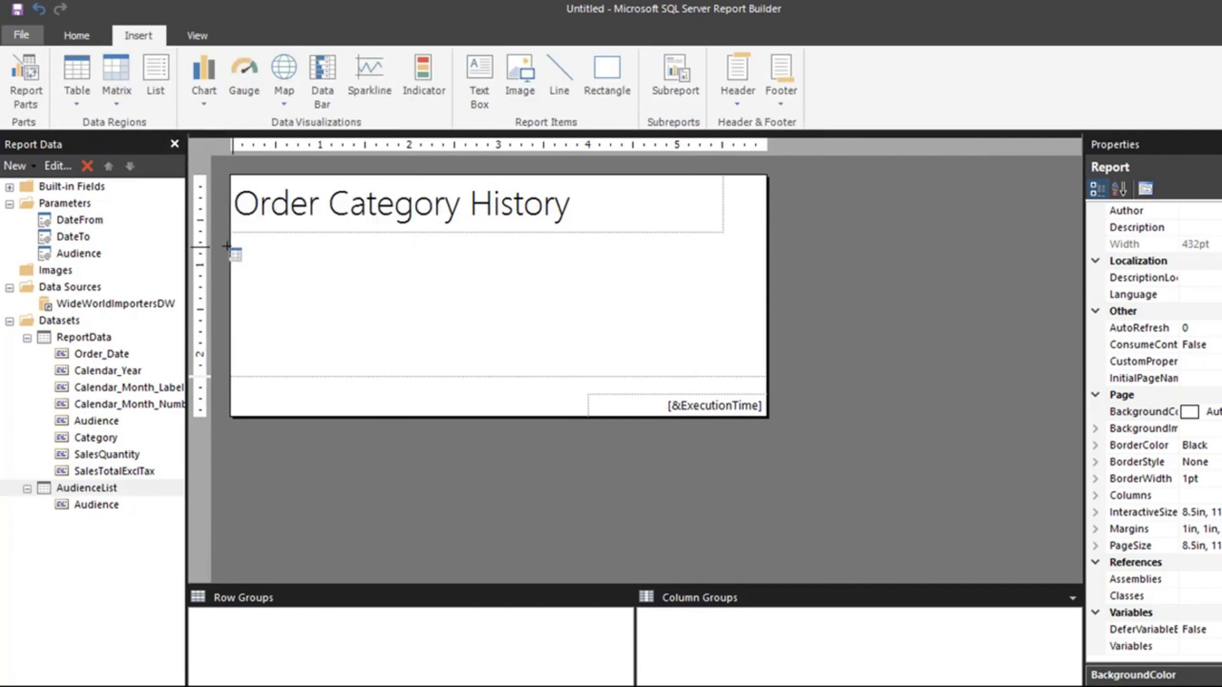
click(235, 312)
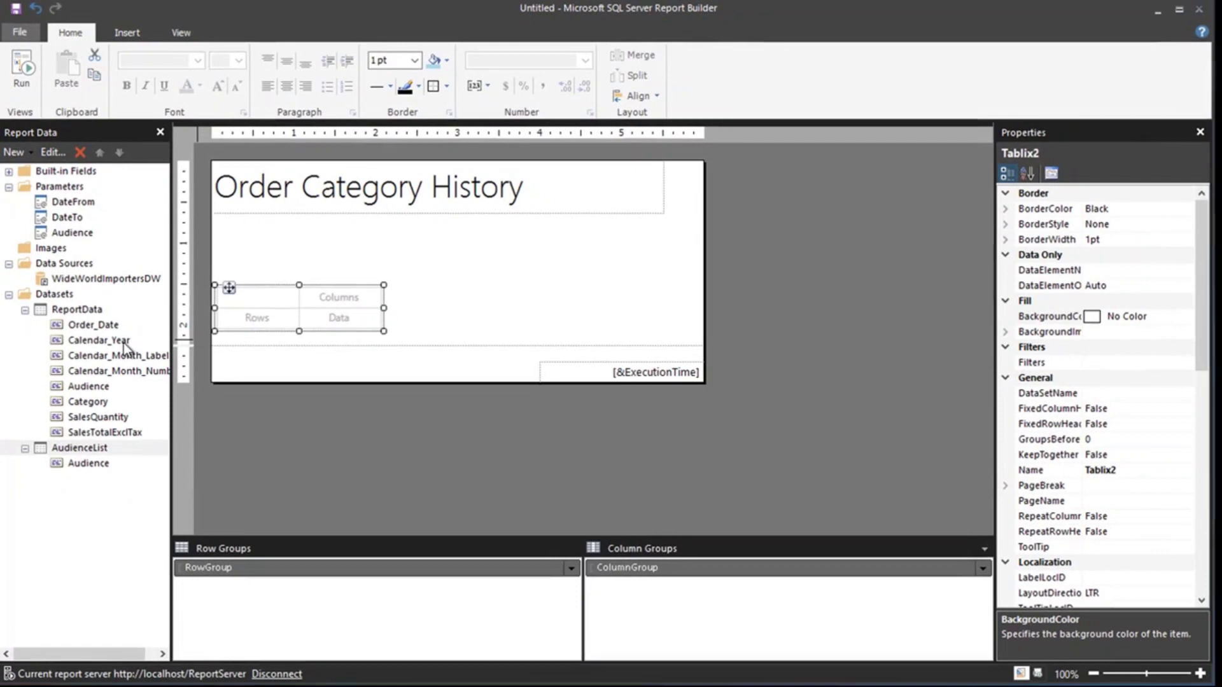
Step: Fill the matrix from ReportData with Calendar_Year, Calendar_Month_Label and Order_Date as row groups, Category as columns, and SalesQuantity as data
drag(107, 370, 248, 318)
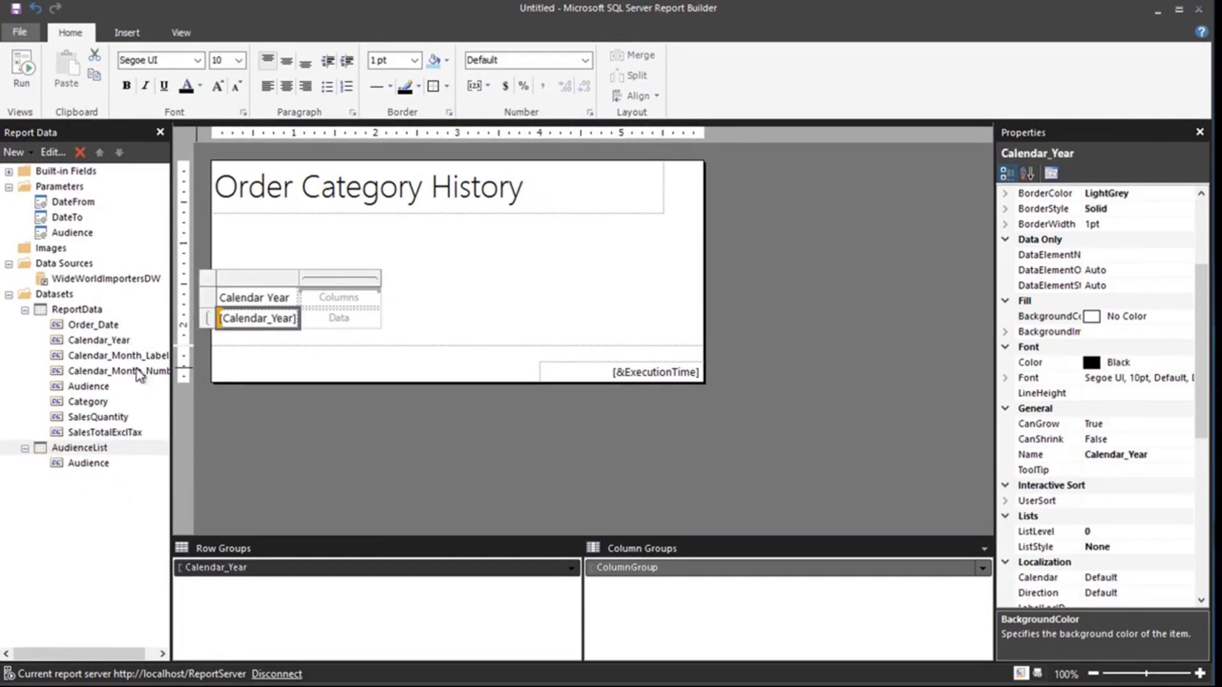
drag(125, 356, 292, 322)
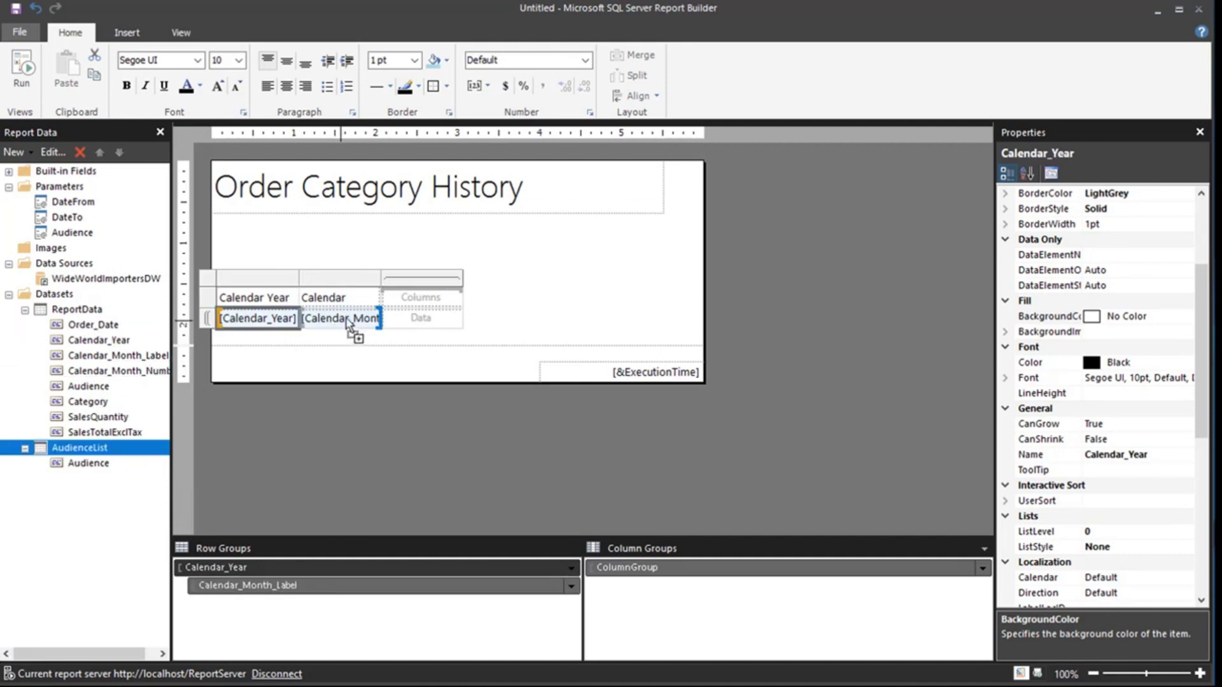
drag(377, 336, 378, 327)
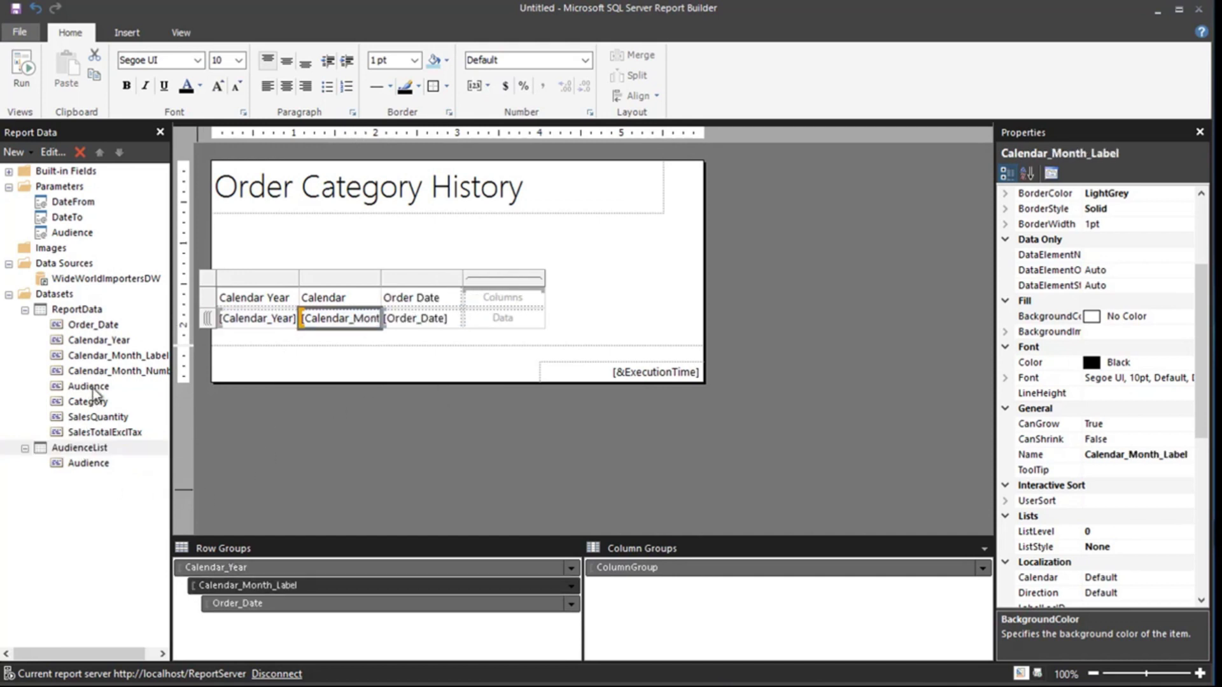
drag(92, 407, 500, 299)
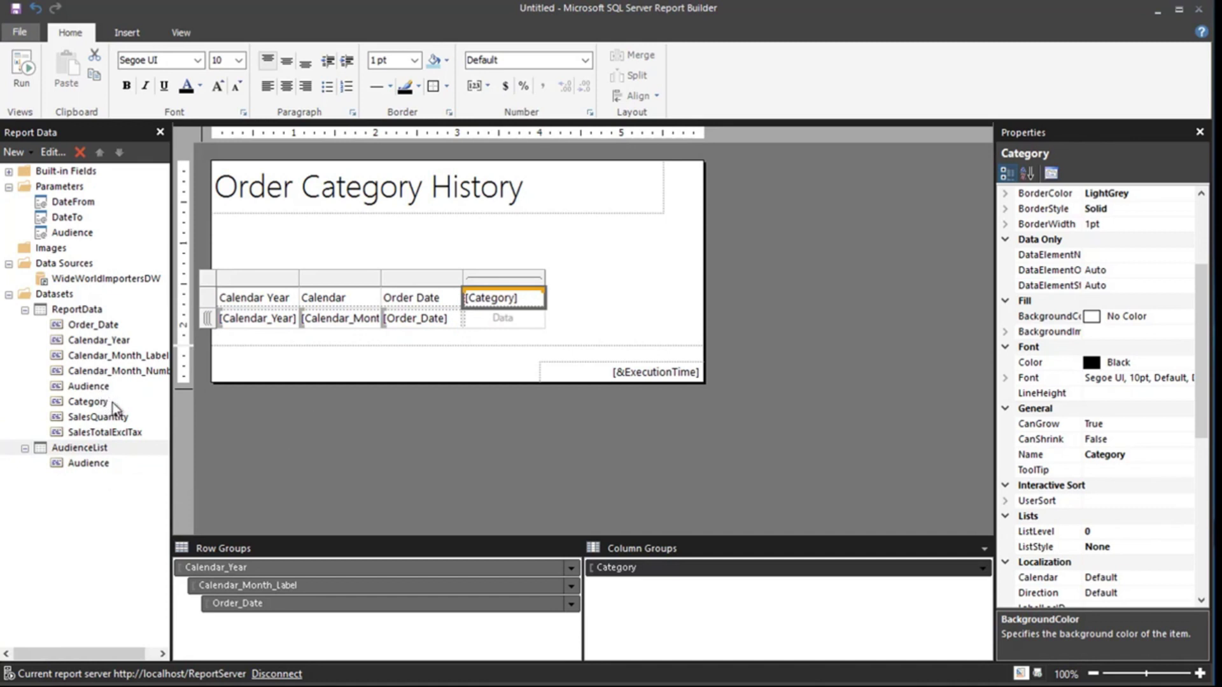
drag(104, 423, 503, 318)
Step: Make the matrix's header row and the year, month and order date row group cells bold
click(208, 297)
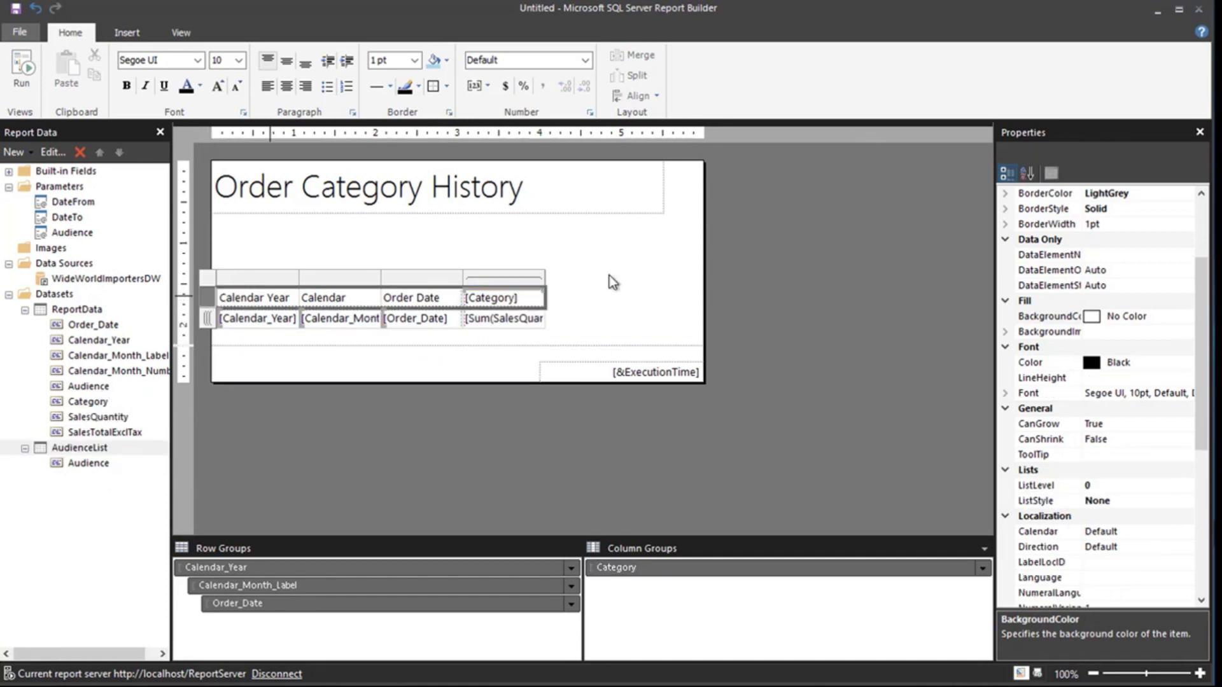
click(127, 85)
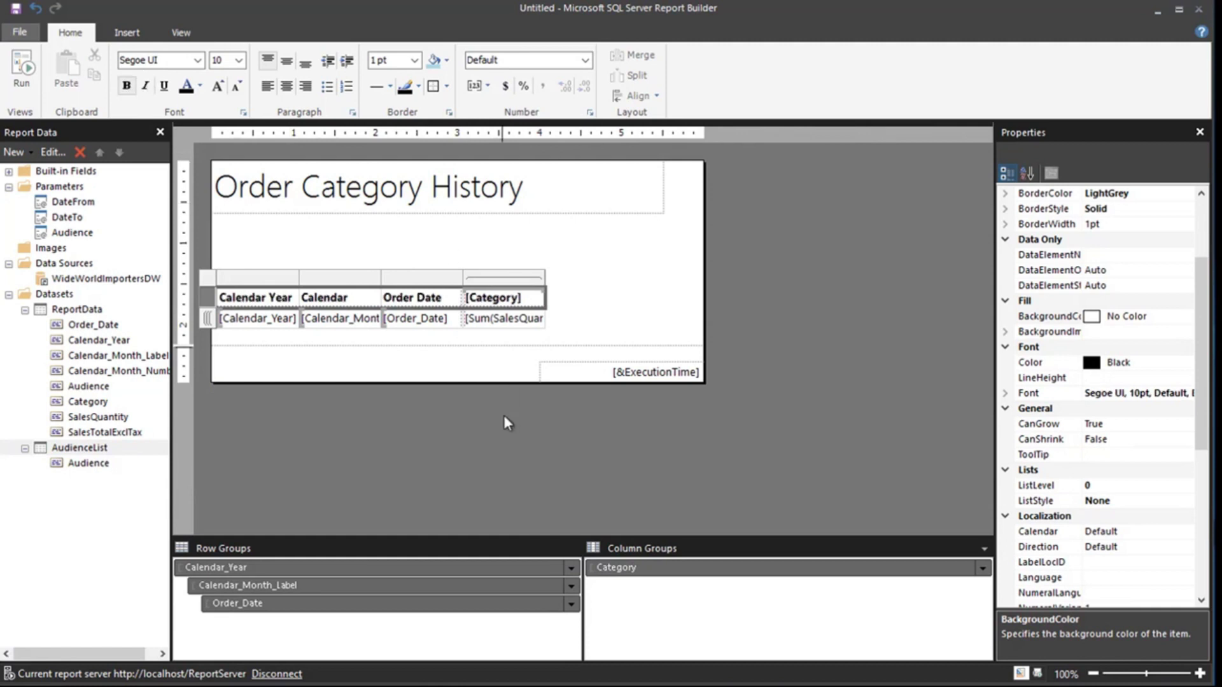
click(340, 318)
click(414, 318)
click(126, 85)
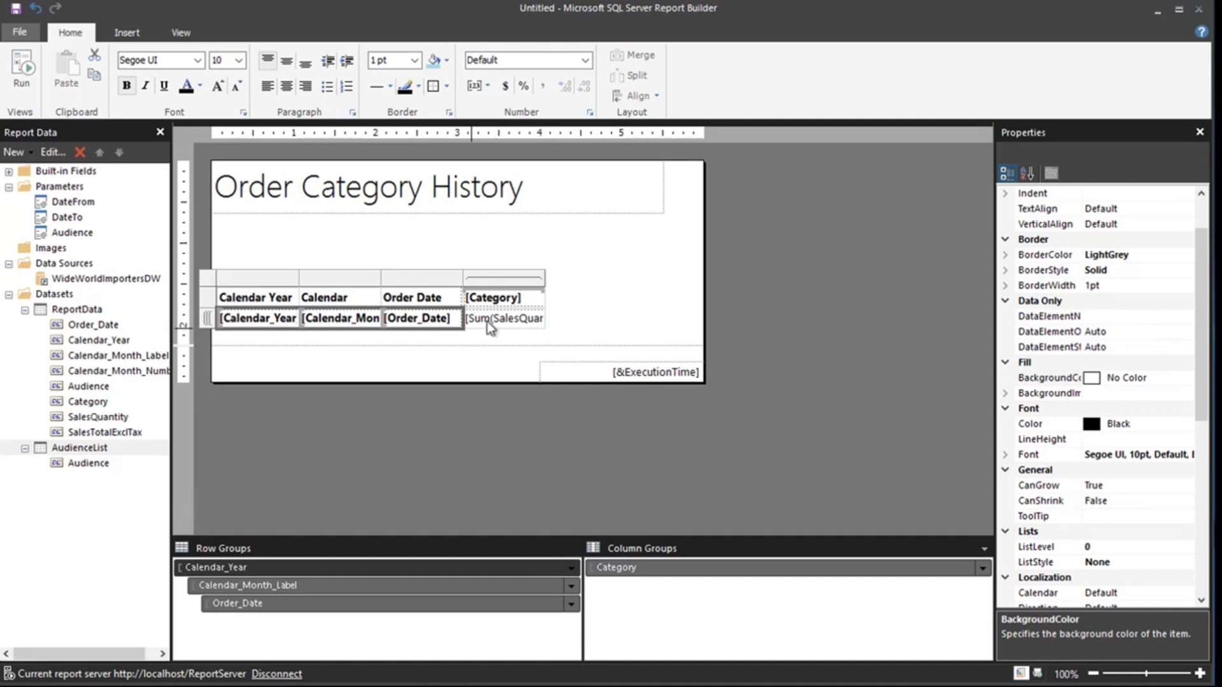
Step: Format the SalesQuantity data cell as Number and the Order_Date cell as Date
click(503, 327)
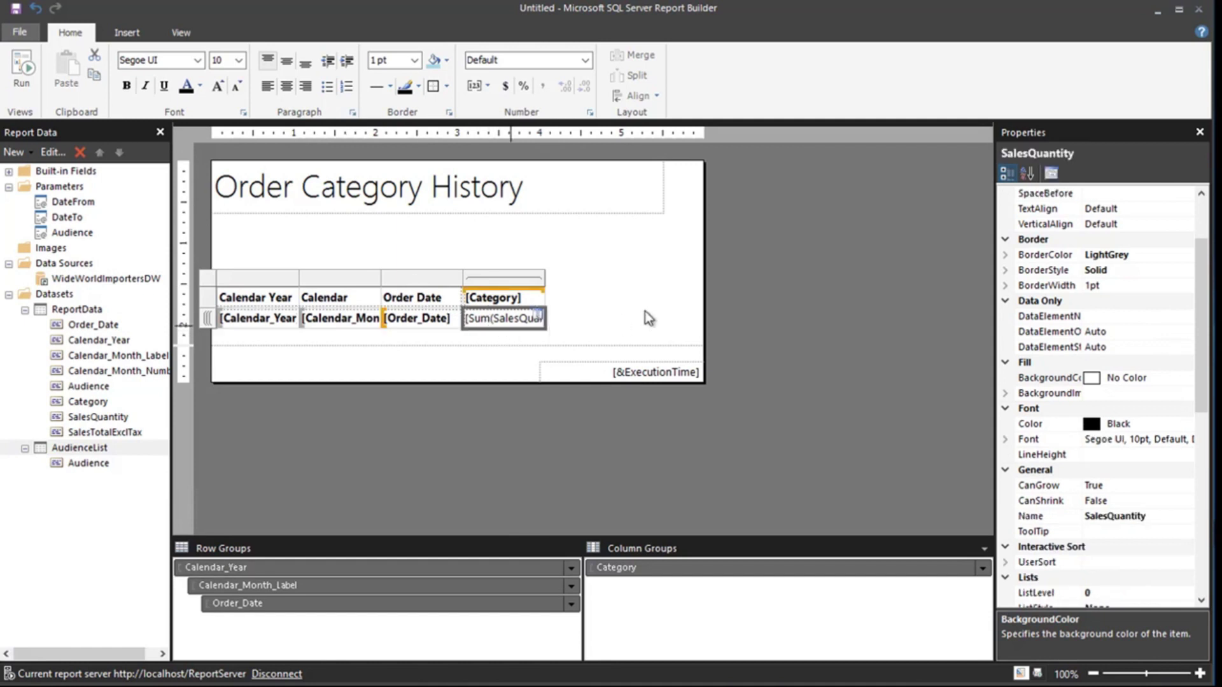
click(585, 60)
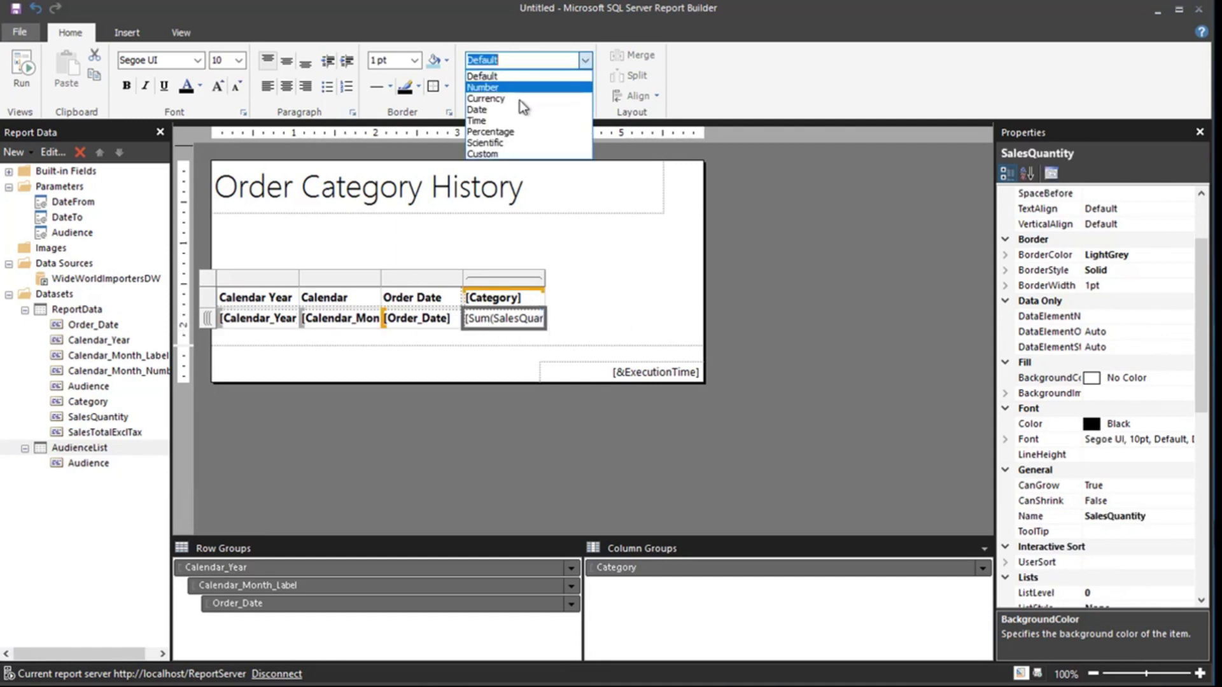
click(485, 88)
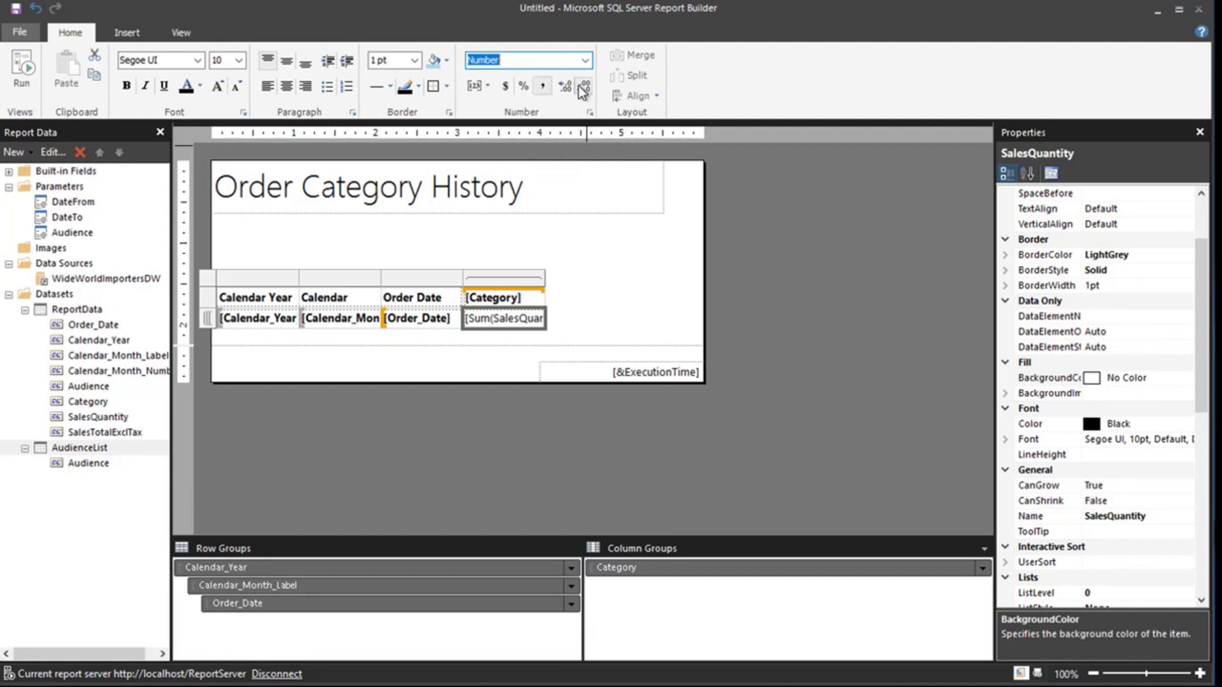
click(444, 323)
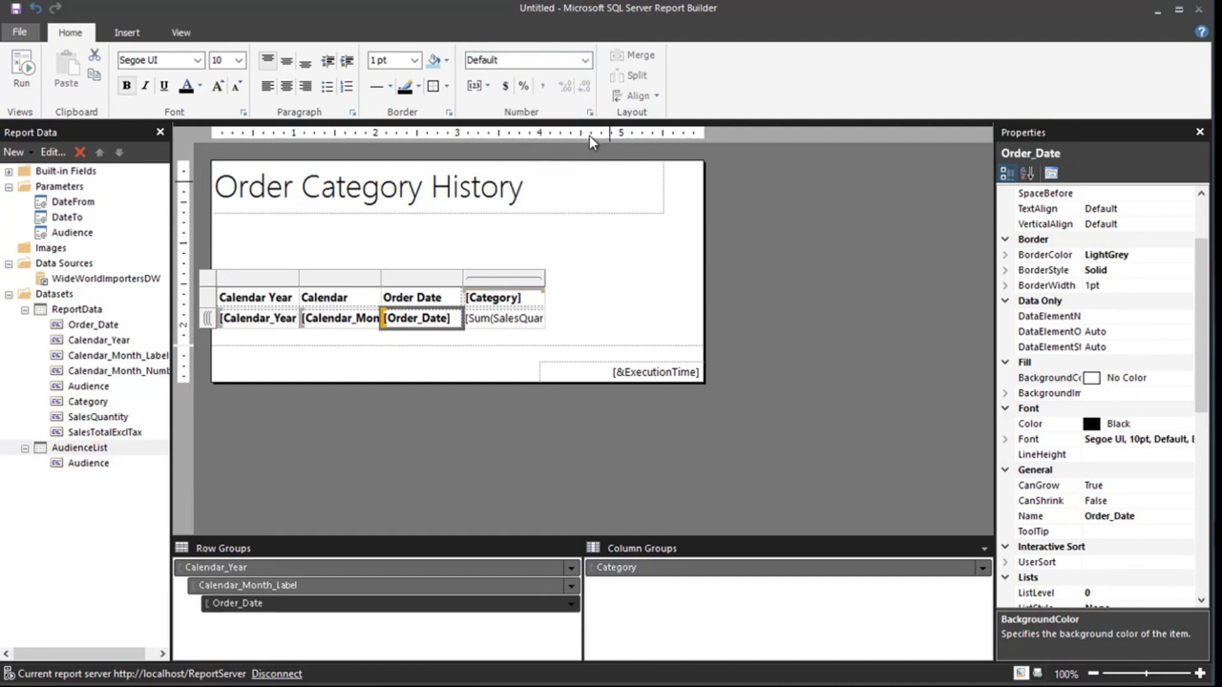
click(585, 60)
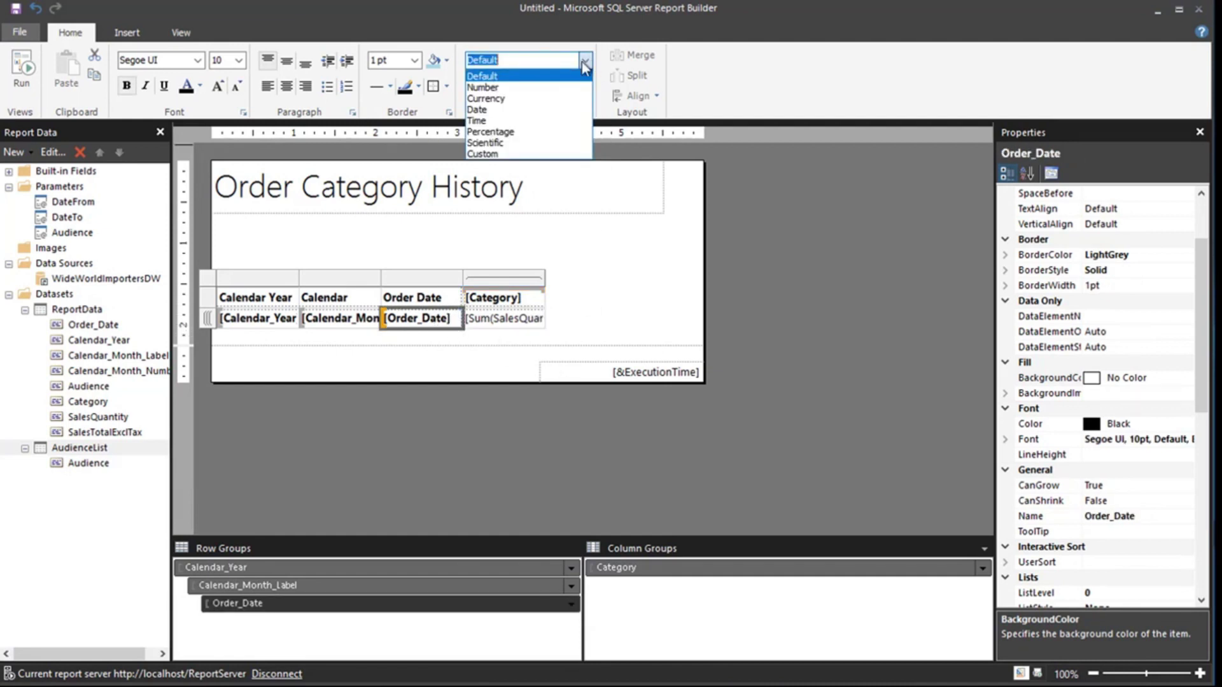
click(496, 109)
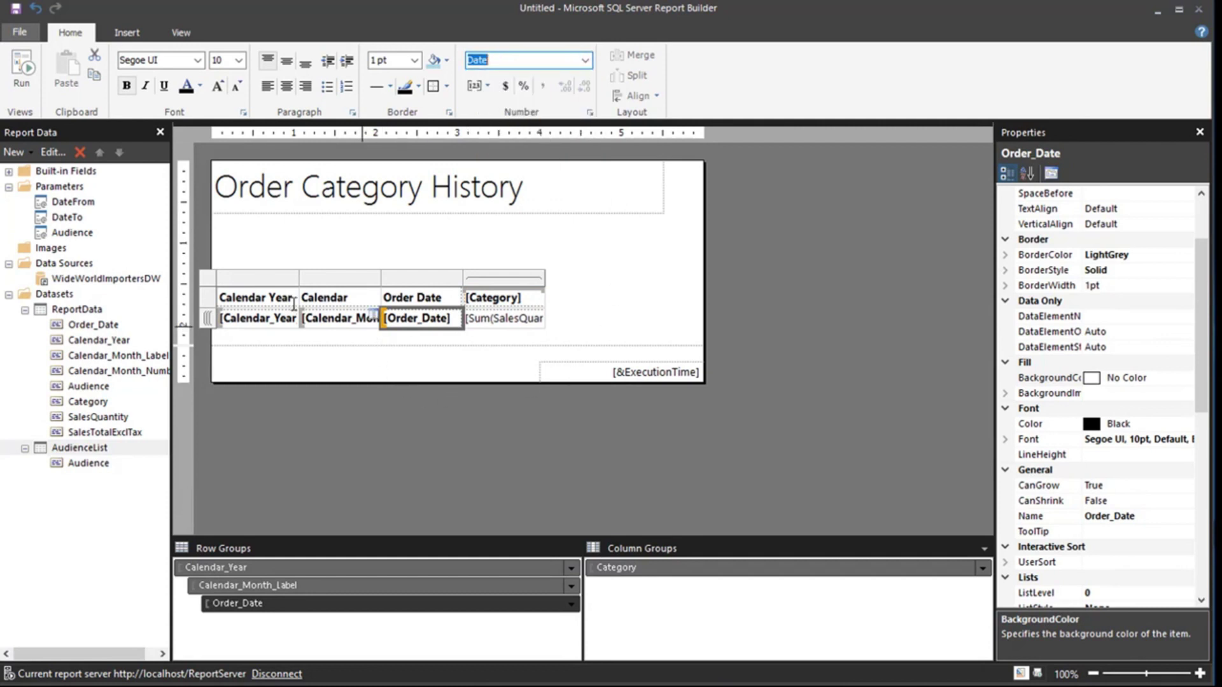
Step: Shorten the first two matrix column headings to Year and Month
double_click(257, 298)
double_click(257, 298)
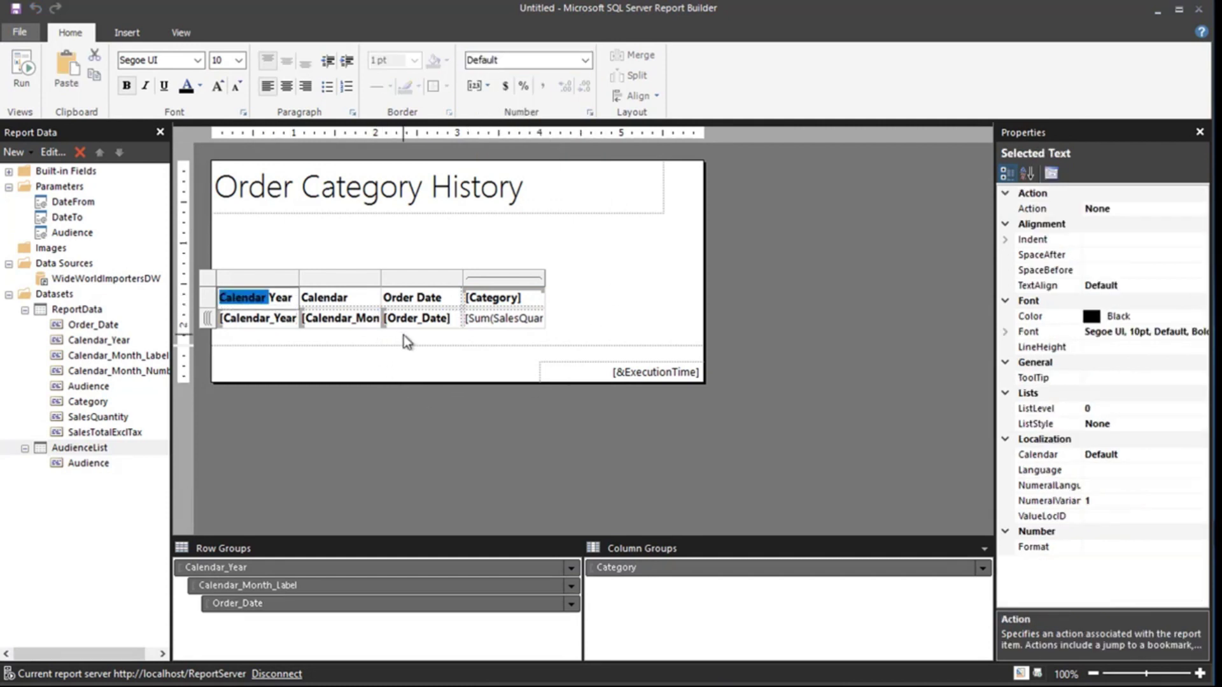
key(Delete)
double_click(324, 297)
key(Delete)
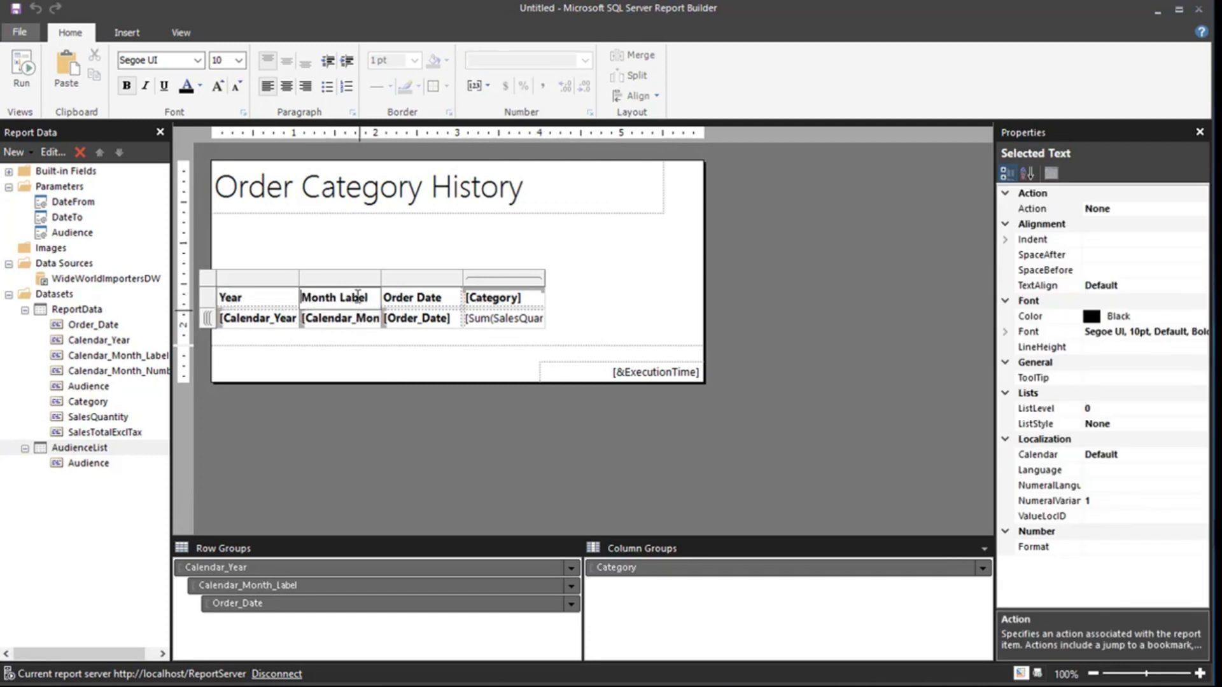
double_click(354, 297)
key(Delete)
click(423, 332)
click(424, 326)
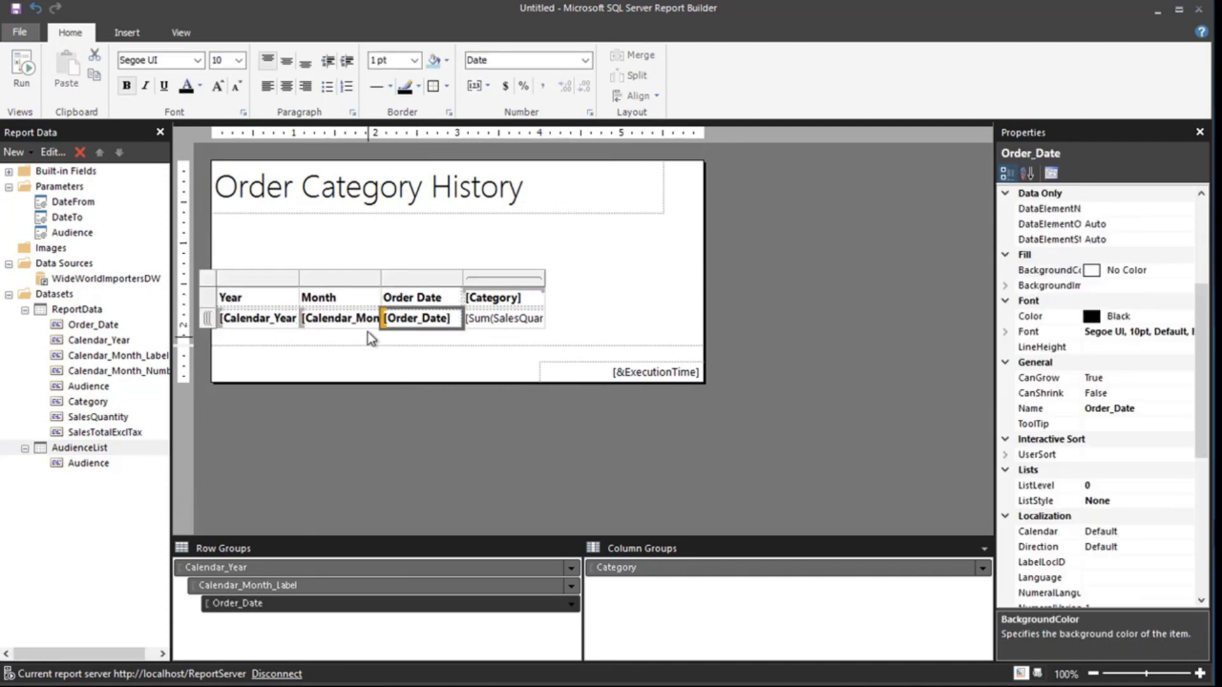
click(353, 377)
Step: Sort the Calendar_Month_Label row group by Calendar_Month_Number in A to Z order
click(571, 585)
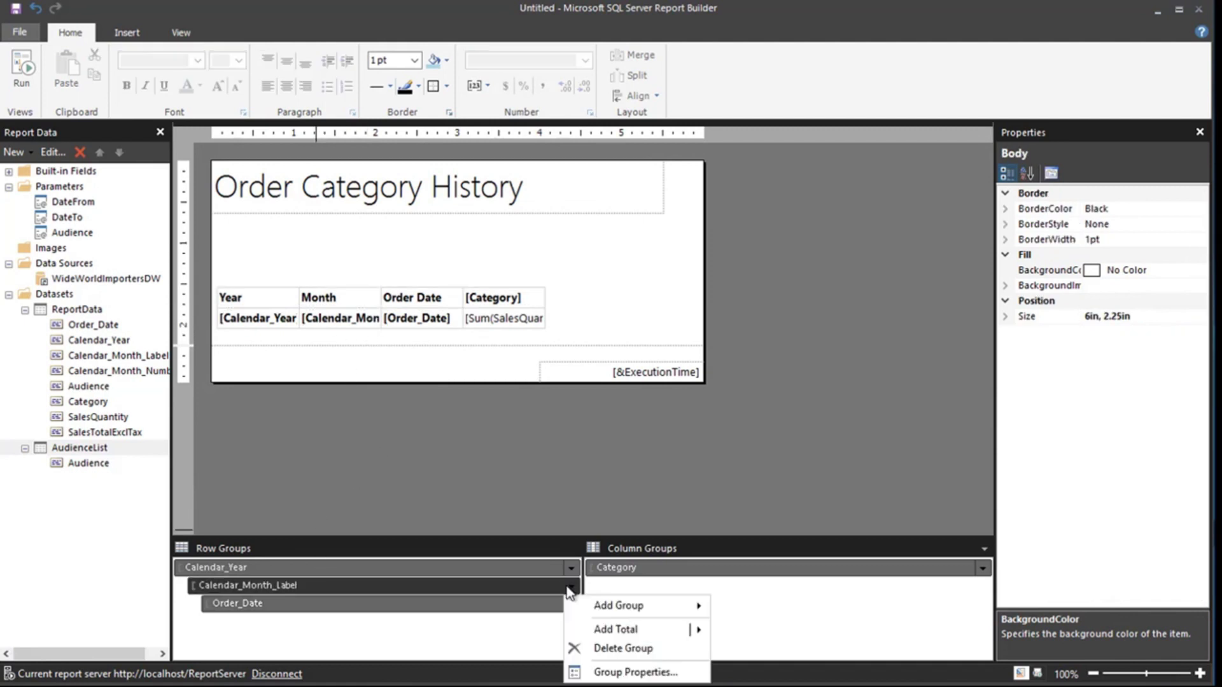
click(635, 672)
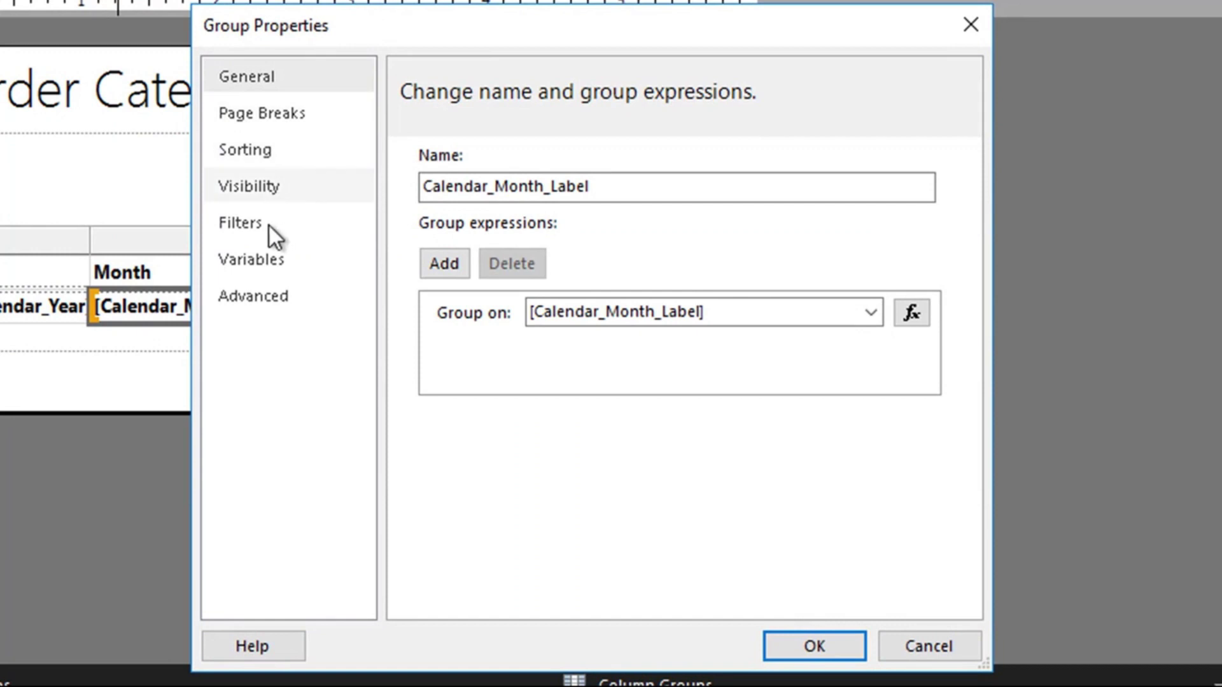
click(261, 150)
click(764, 238)
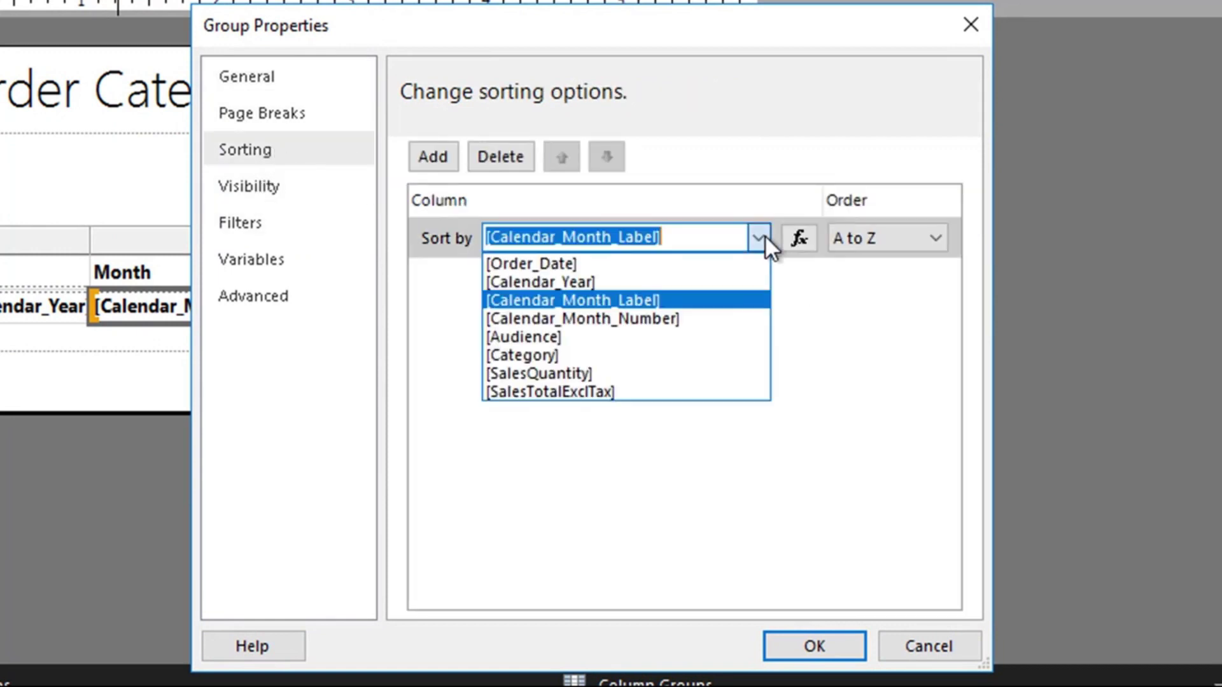
click(691, 318)
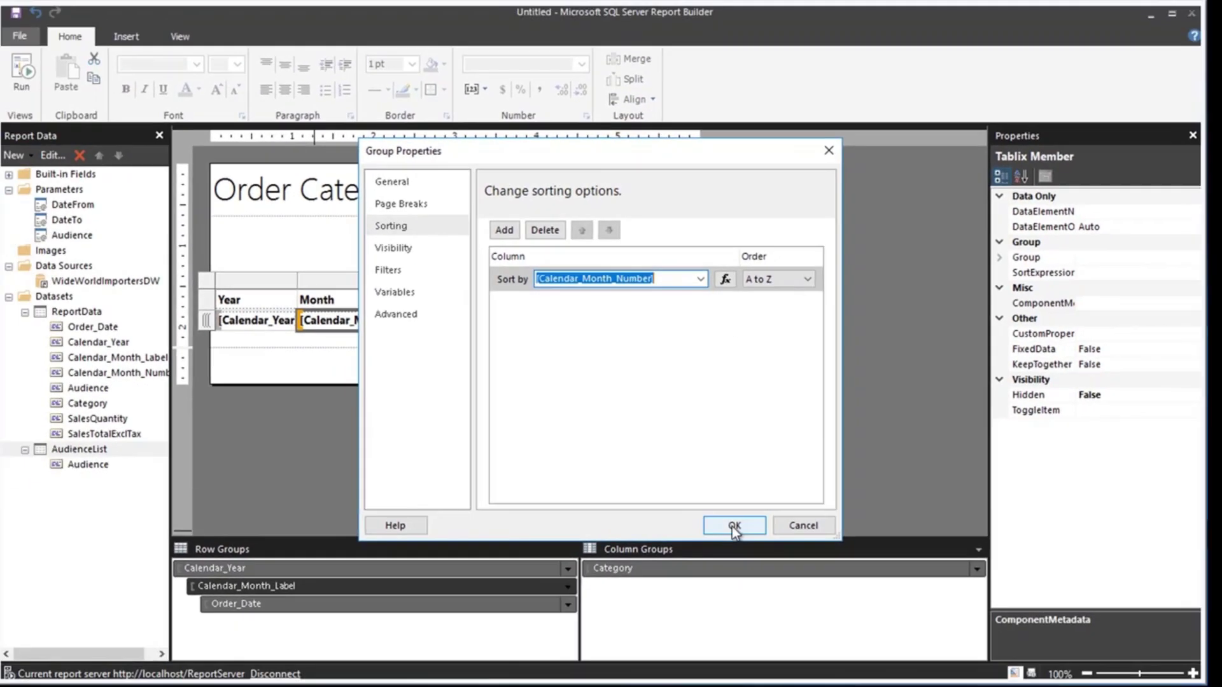
click(734, 526)
click(464, 365)
click(578, 327)
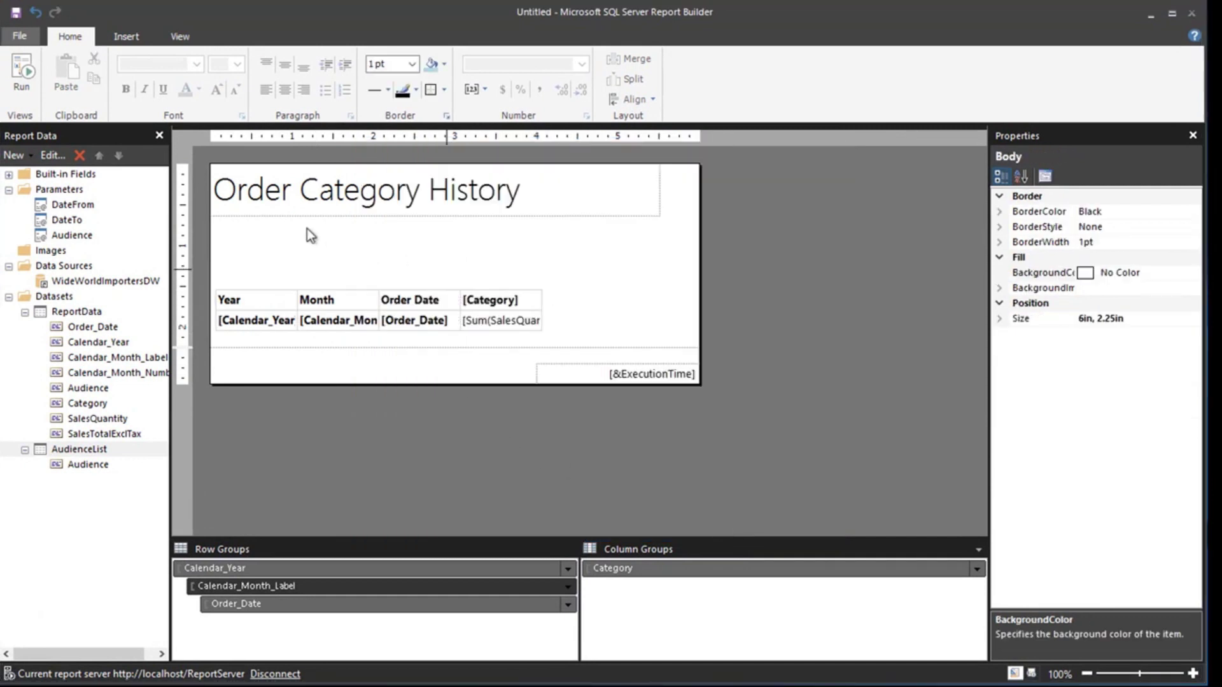
Step: Run the report to check the matrix layout and month order, and return to design view
click(22, 70)
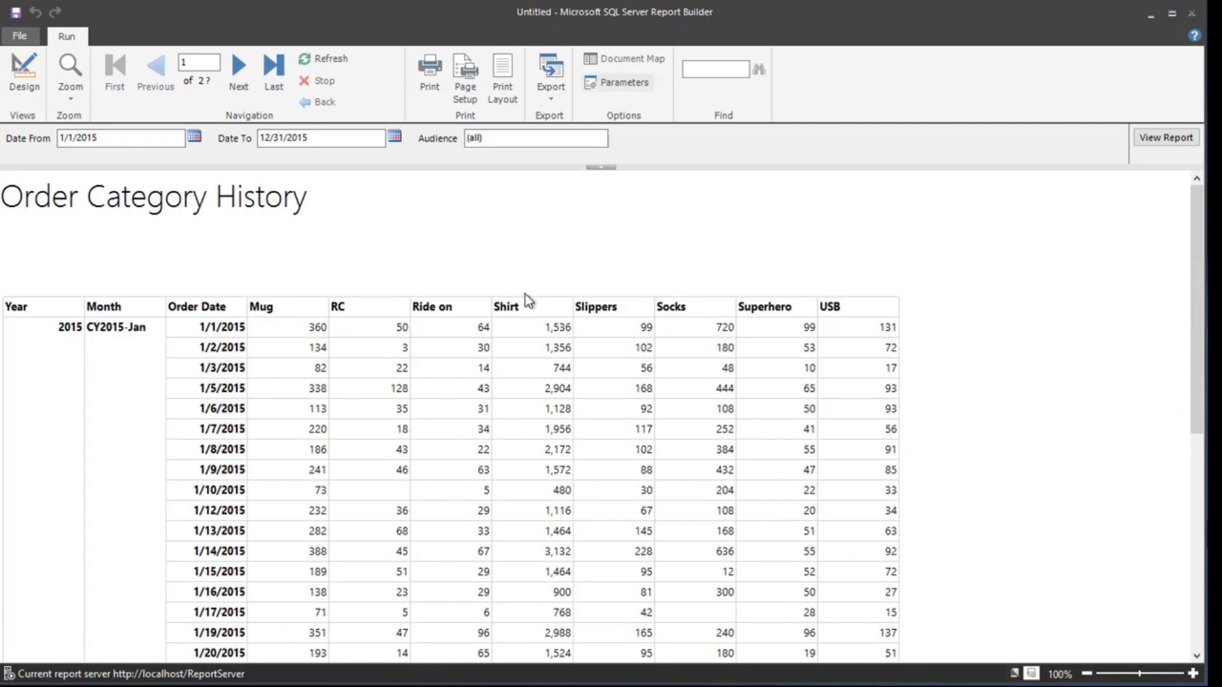
click(27, 93)
Step: Give the matrix's header row a LightBlue background
click(303, 324)
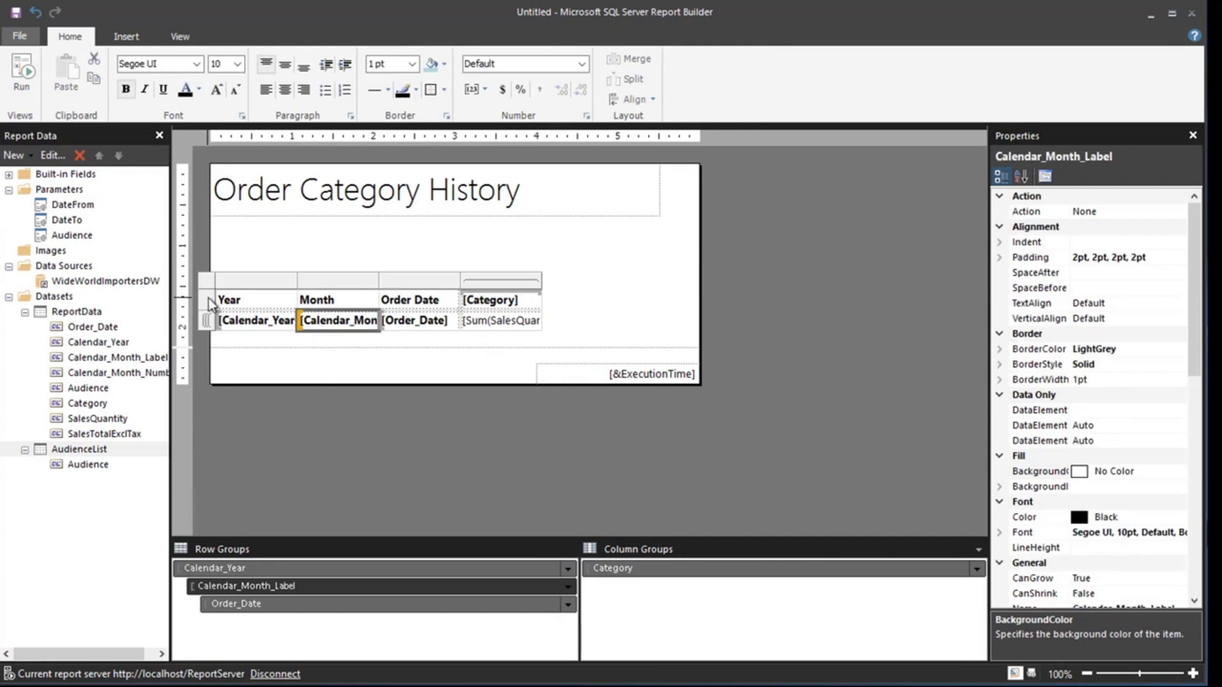
click(209, 299)
click(427, 64)
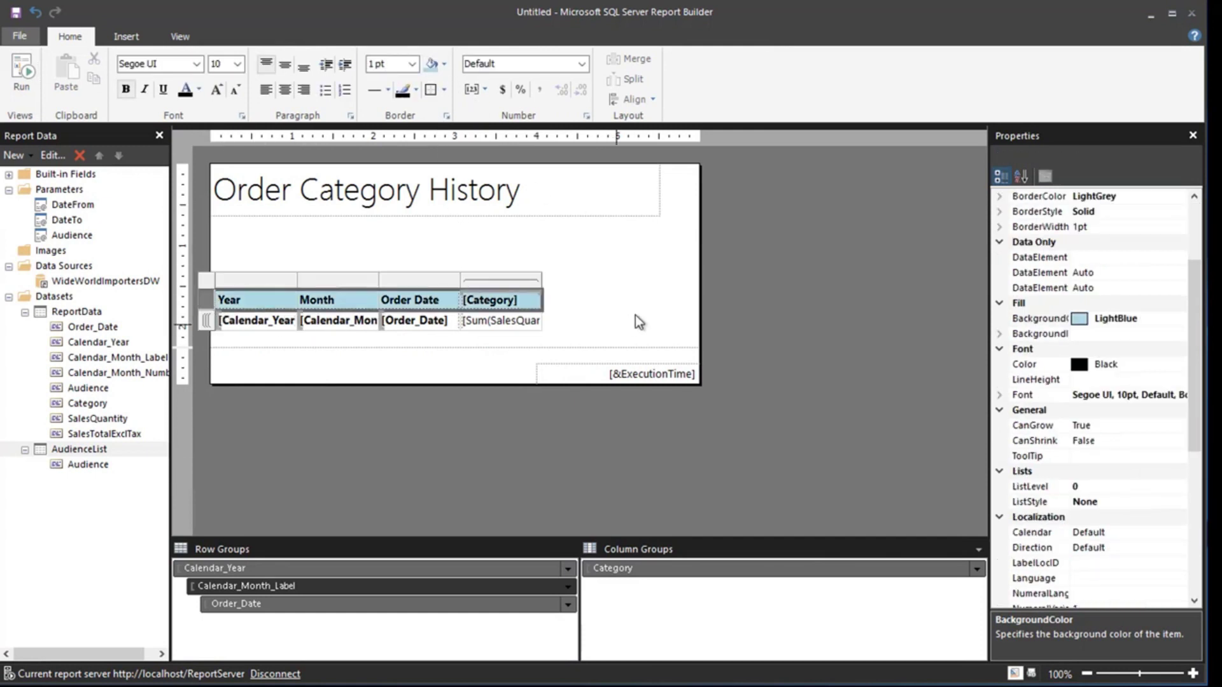
click(635, 311)
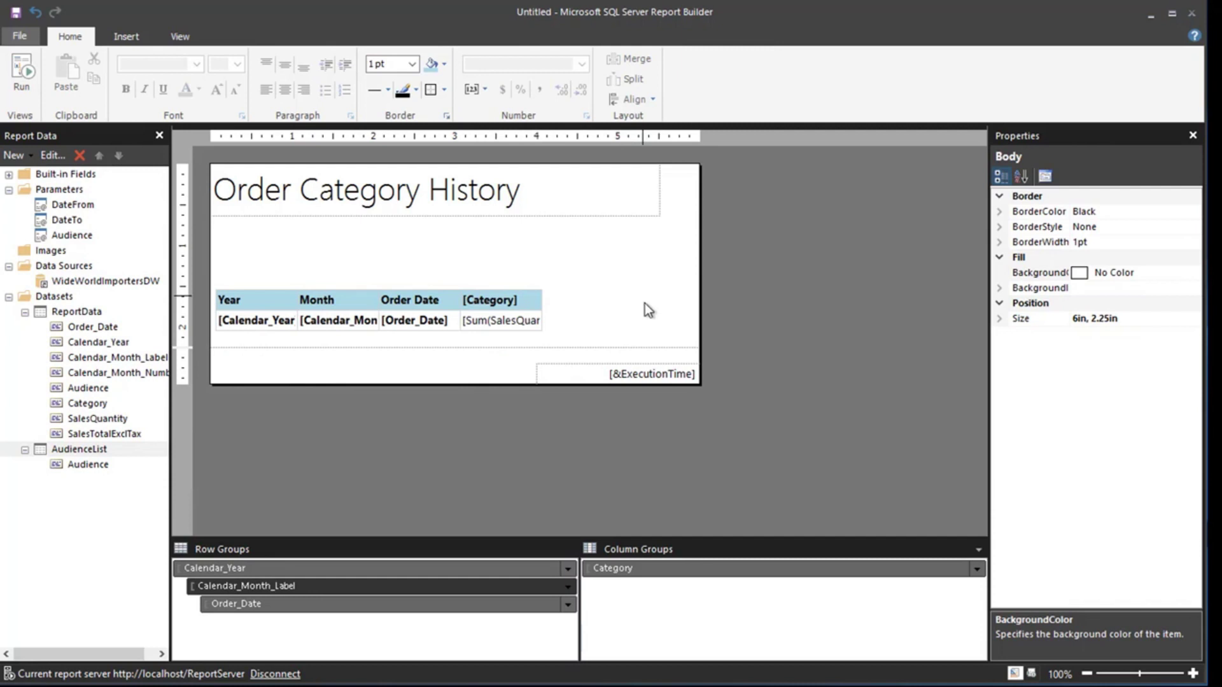
Step: Run the report and view it with the Audience parameter set to DBA
click(20, 76)
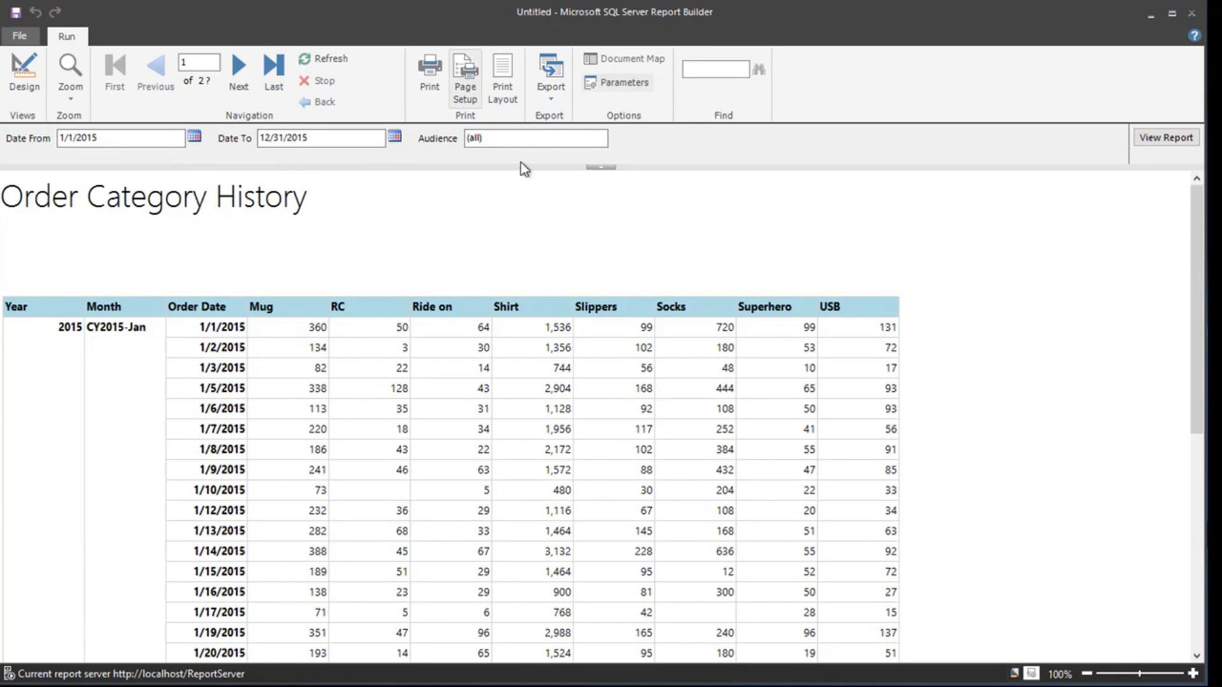
click(468, 147)
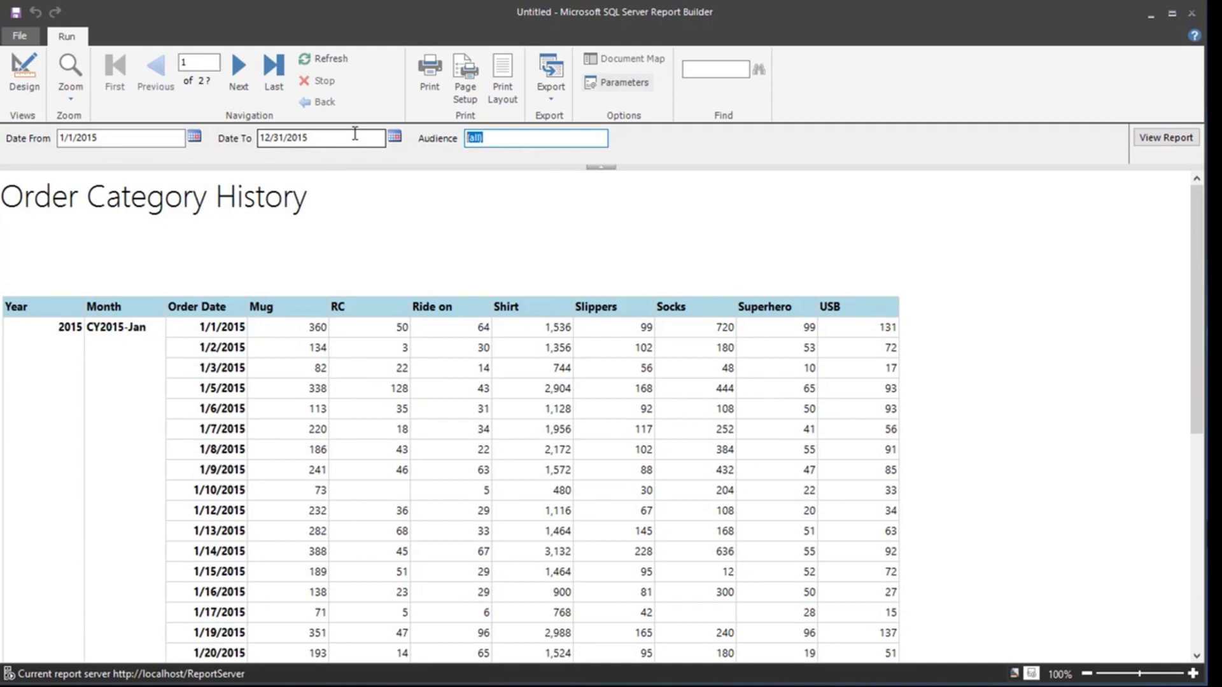
text(DBA)
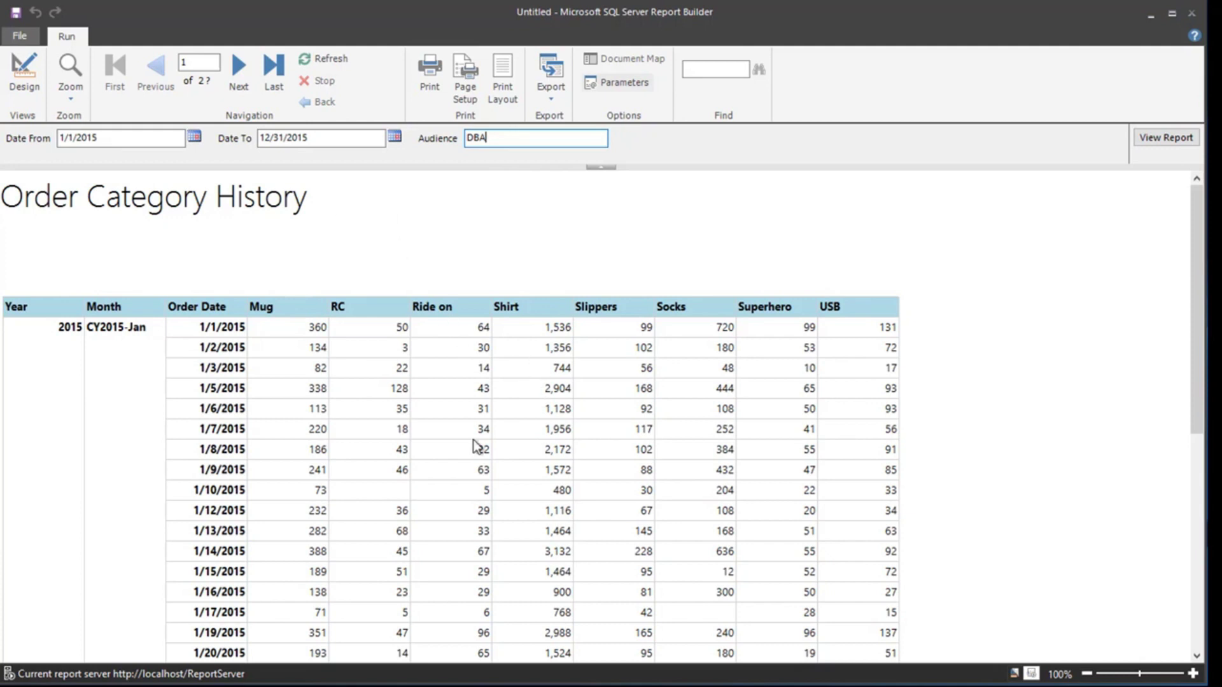
click(1174, 143)
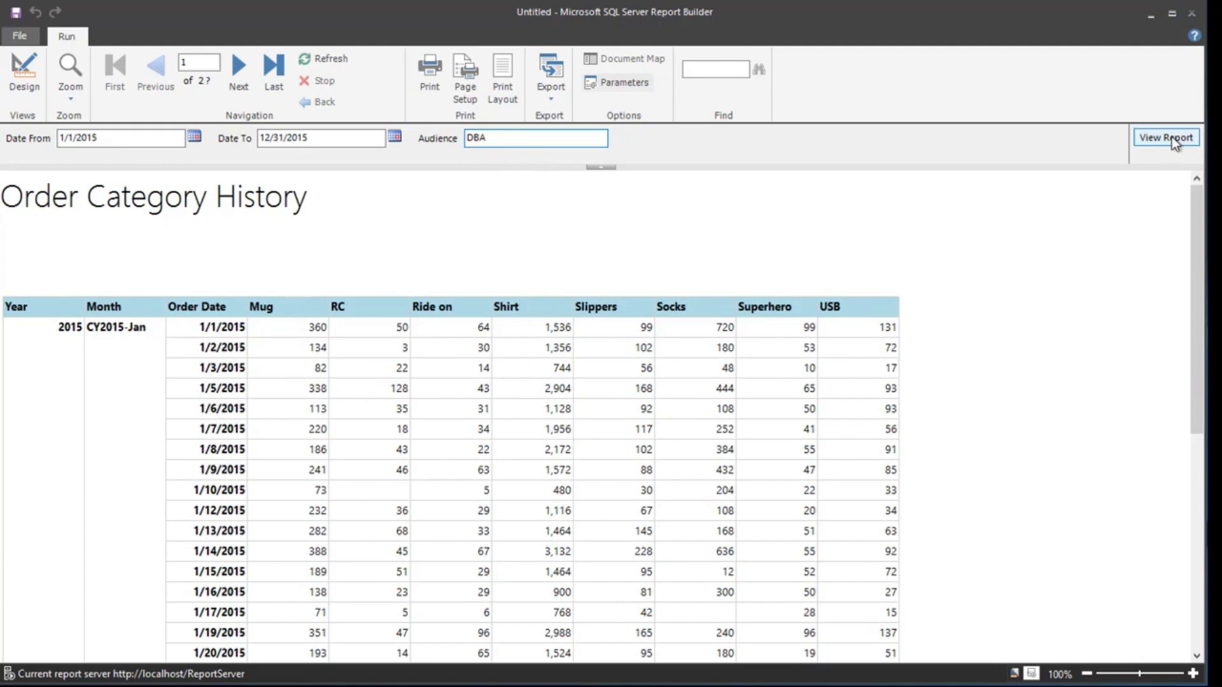
Step: View the report with the Audience parameter set to IT and return to design view
drag(541, 140, 418, 136)
text(IT)
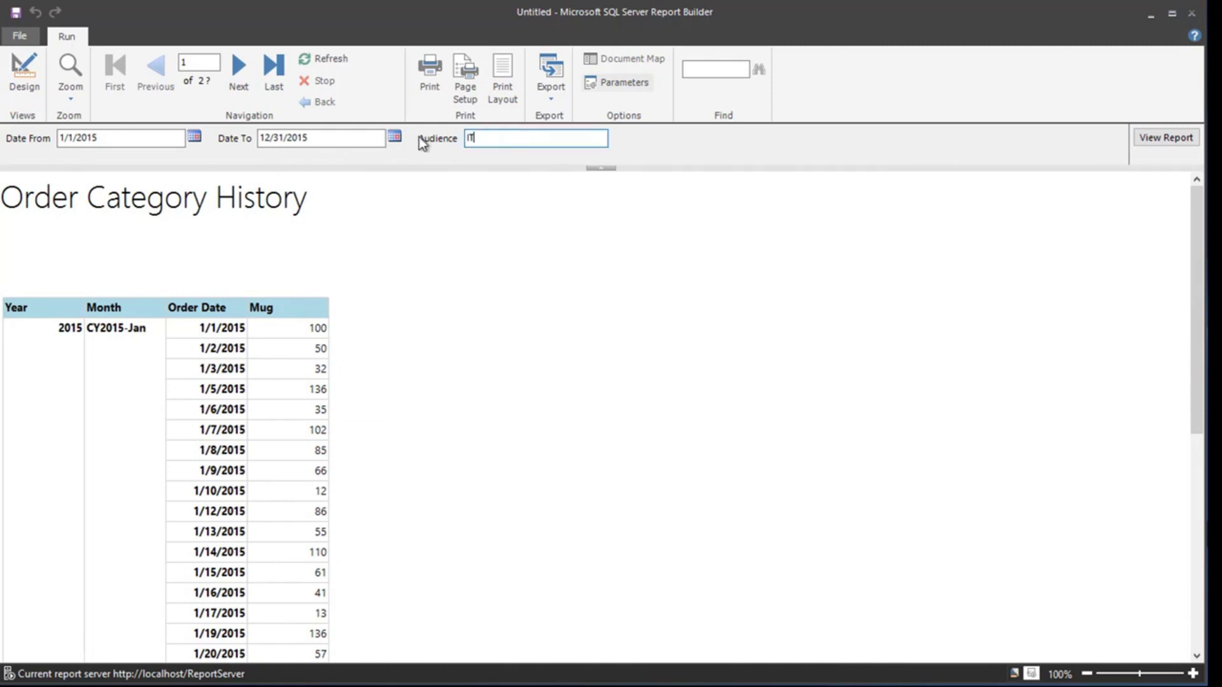
click(1155, 146)
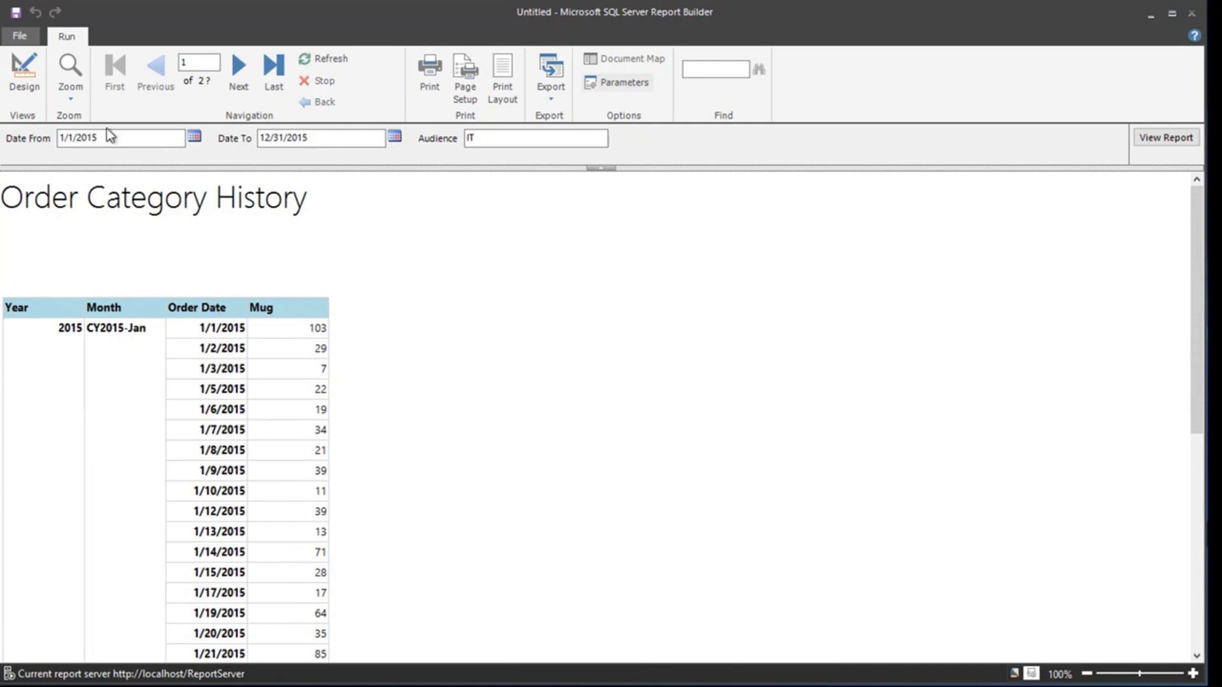
click(24, 83)
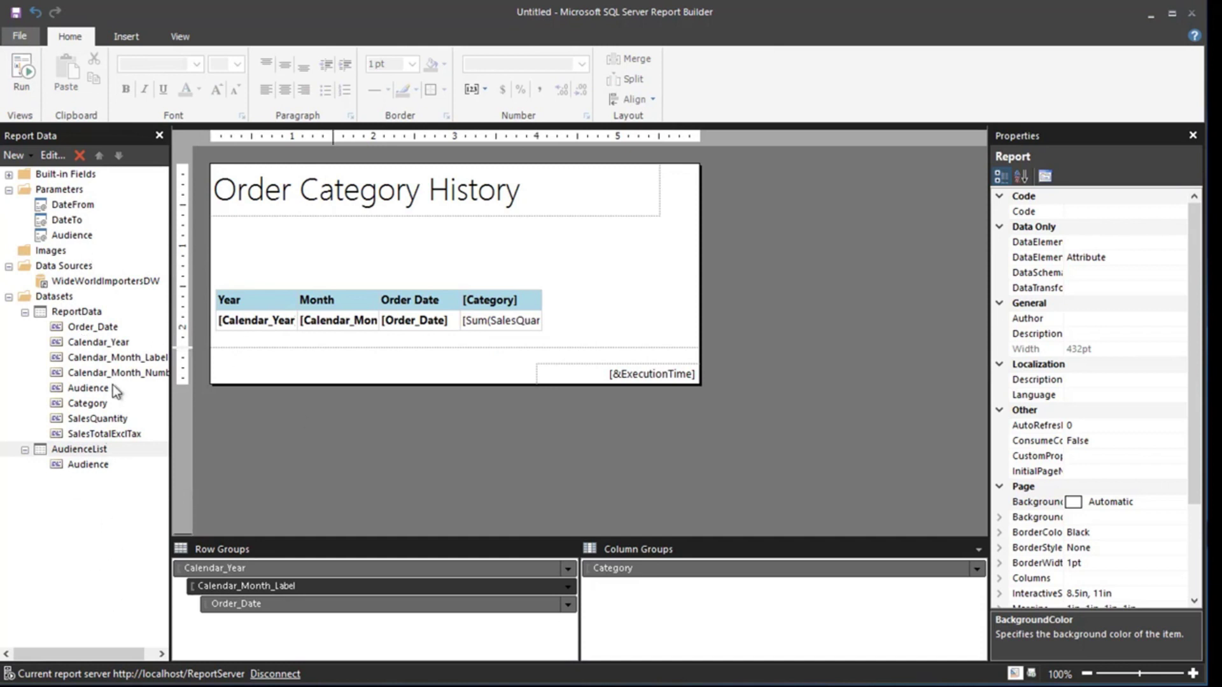
Step: Make the Audience parameter get its available values from the AudienceList dataset, with Audience as both value field and label field
double_click(89, 237)
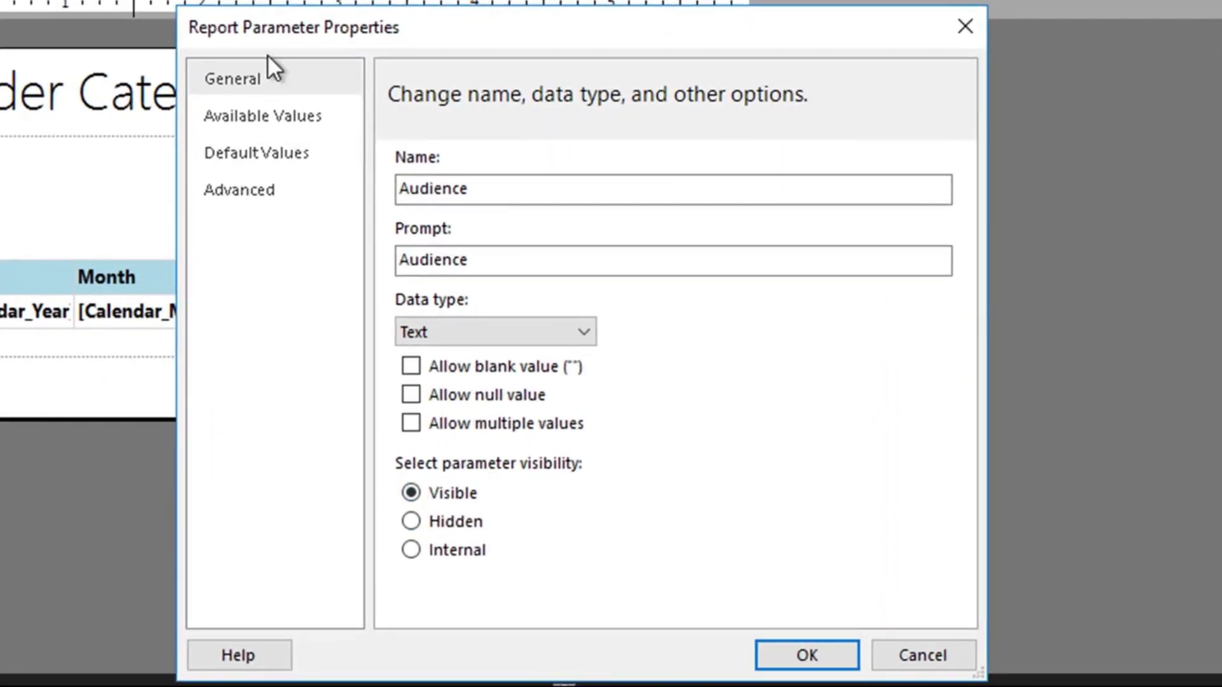
click(309, 117)
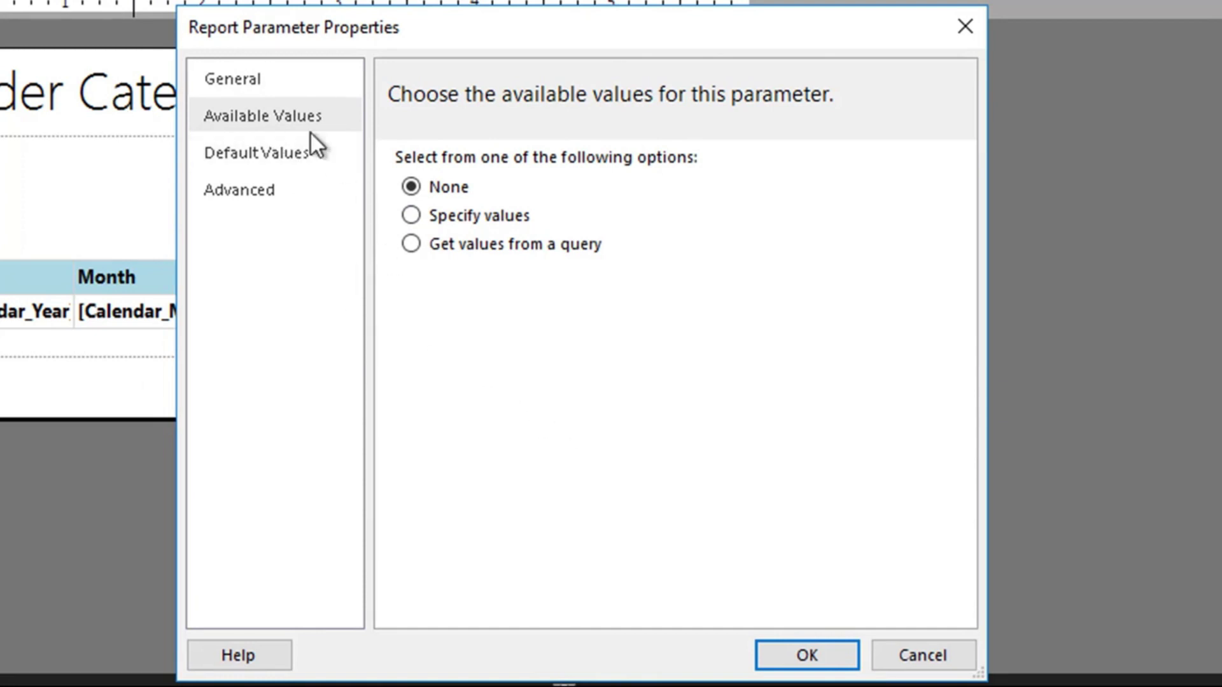
click(471, 254)
click(642, 334)
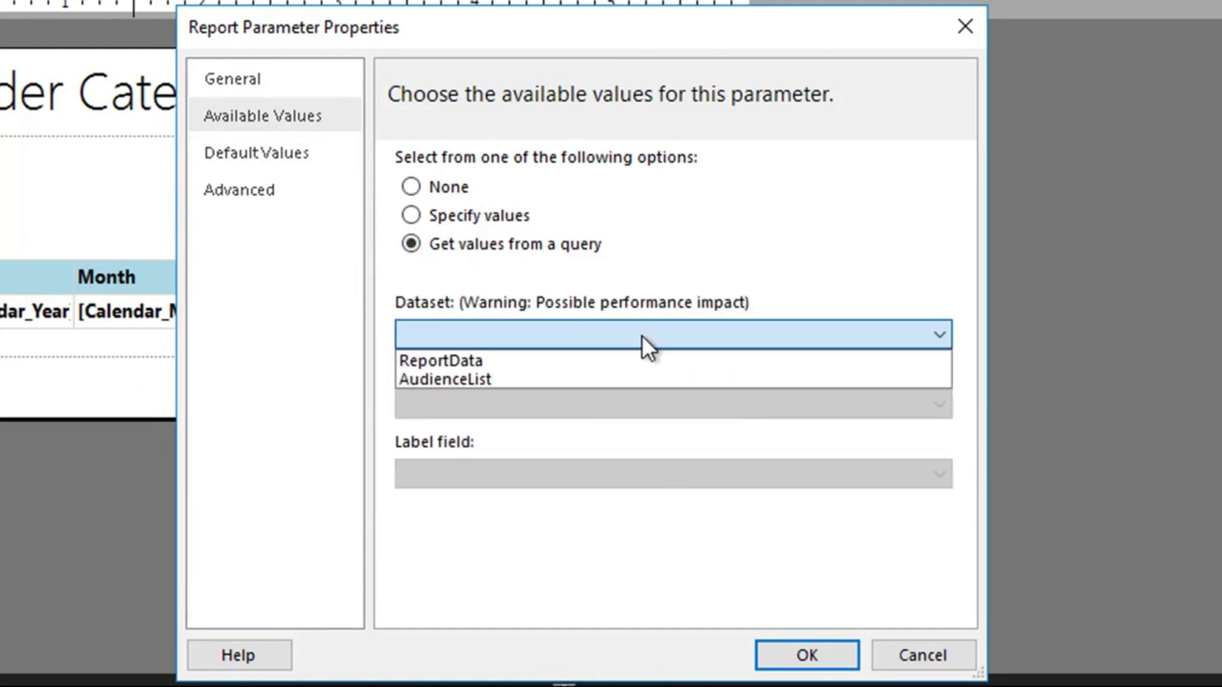
click(505, 378)
click(632, 405)
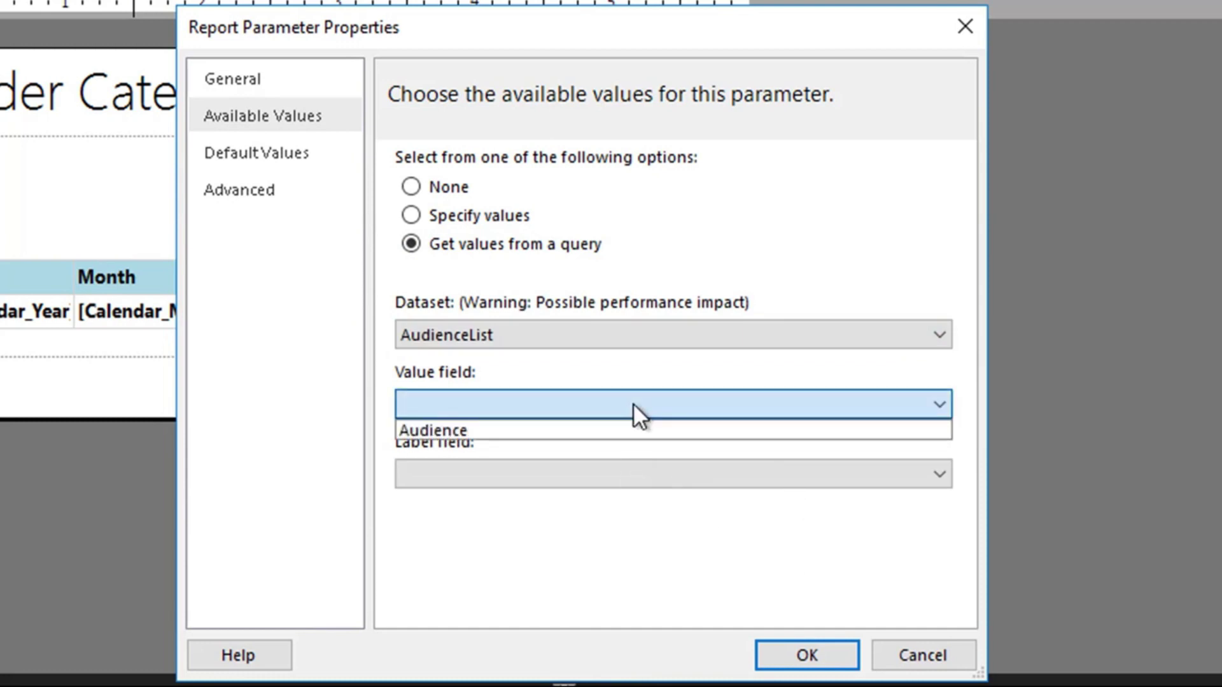
click(540, 430)
click(640, 474)
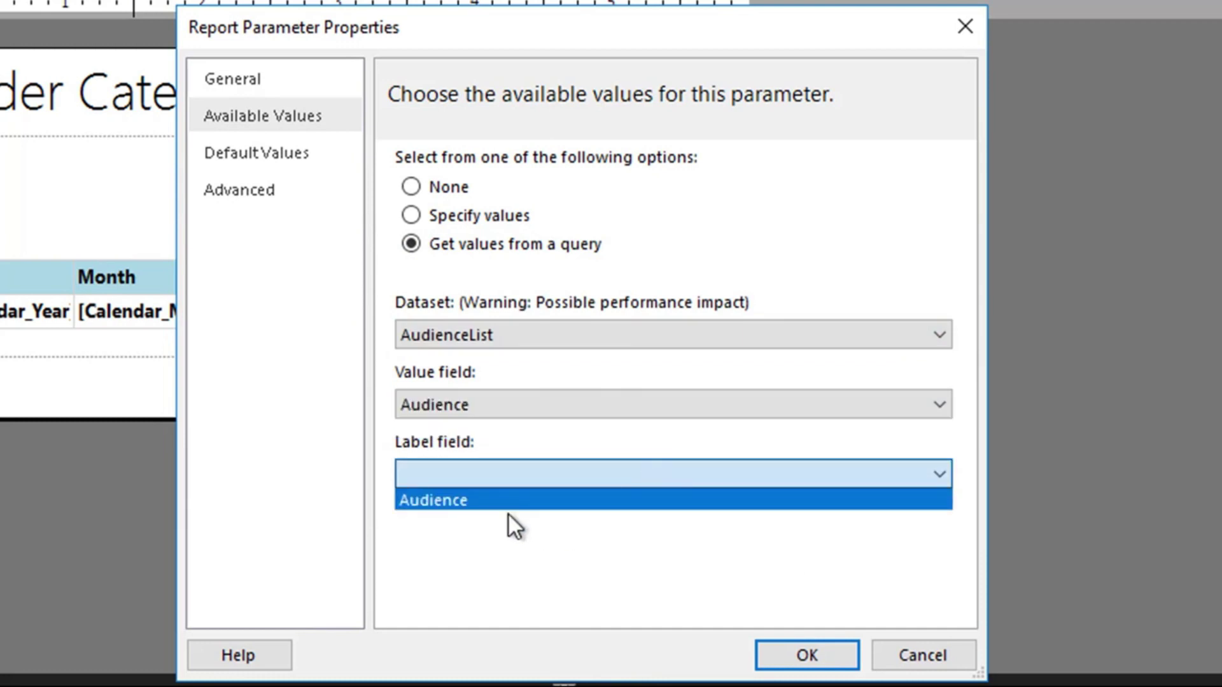
click(500, 504)
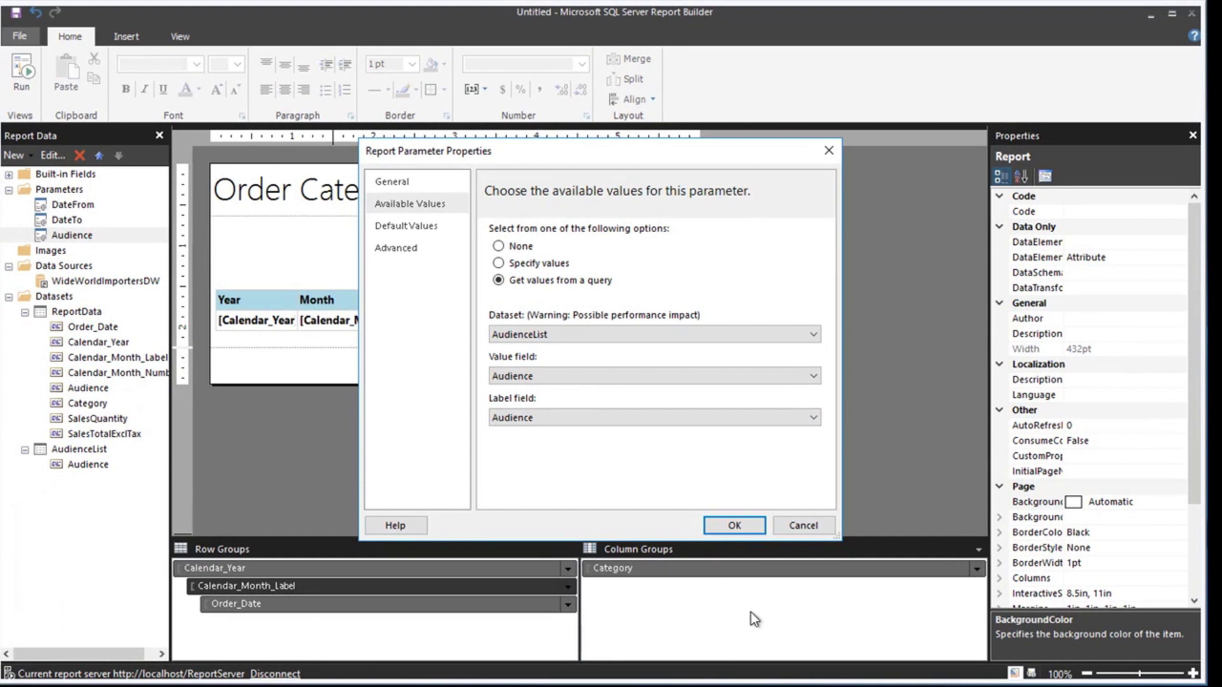
click(719, 526)
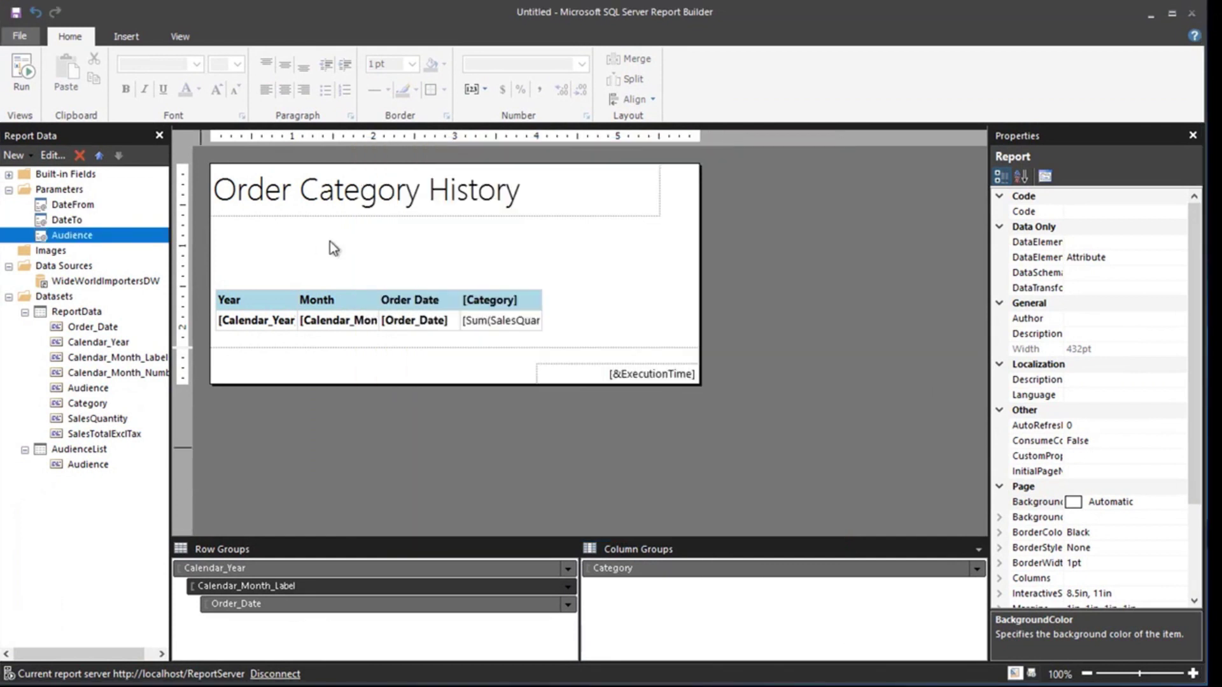
Step: Run the report and view it with the Audience parameter set to Developer
click(31, 74)
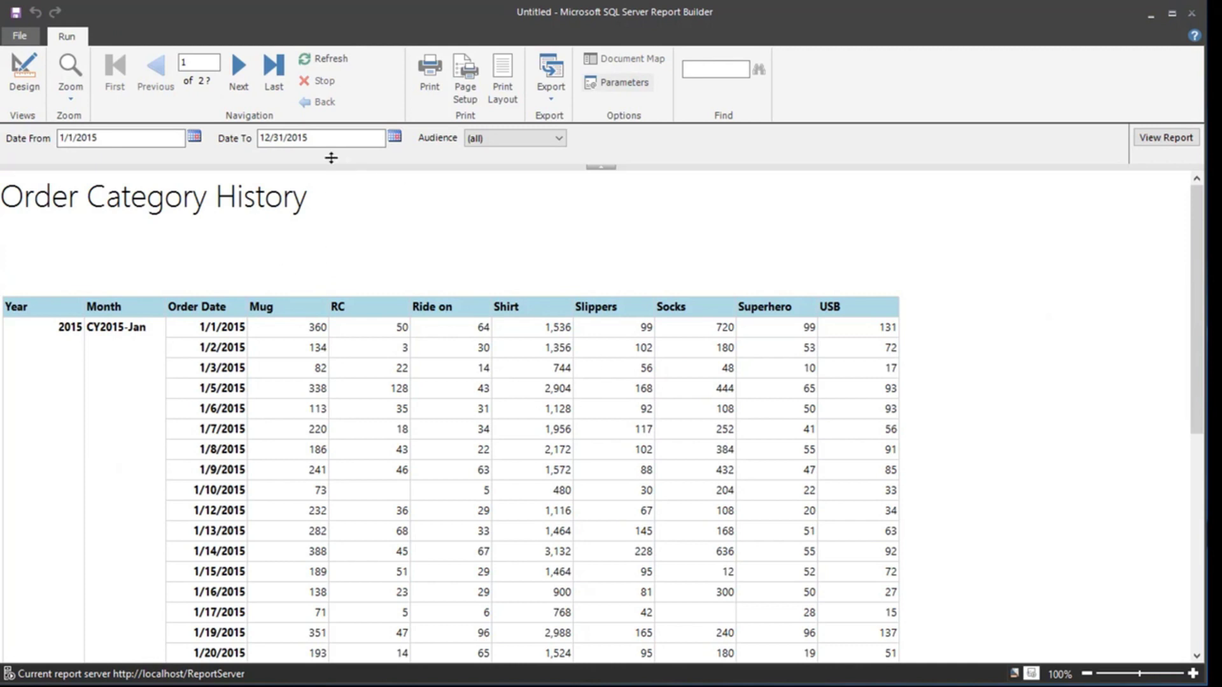
click(555, 139)
click(512, 179)
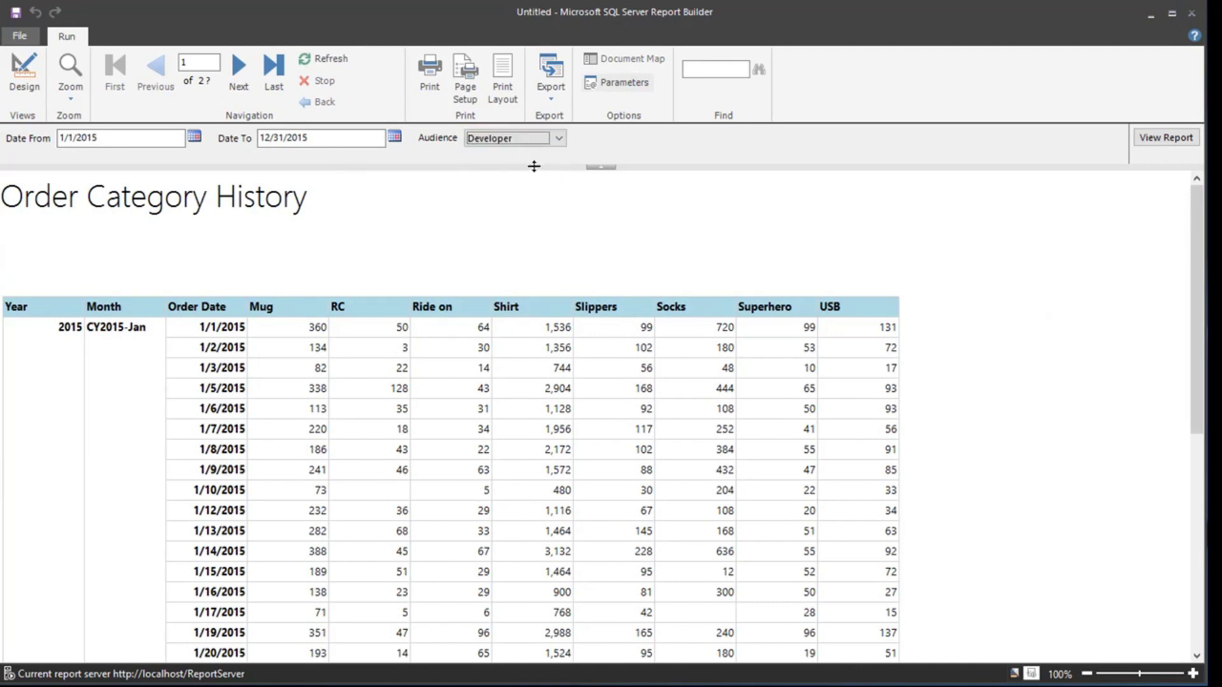
click(1146, 140)
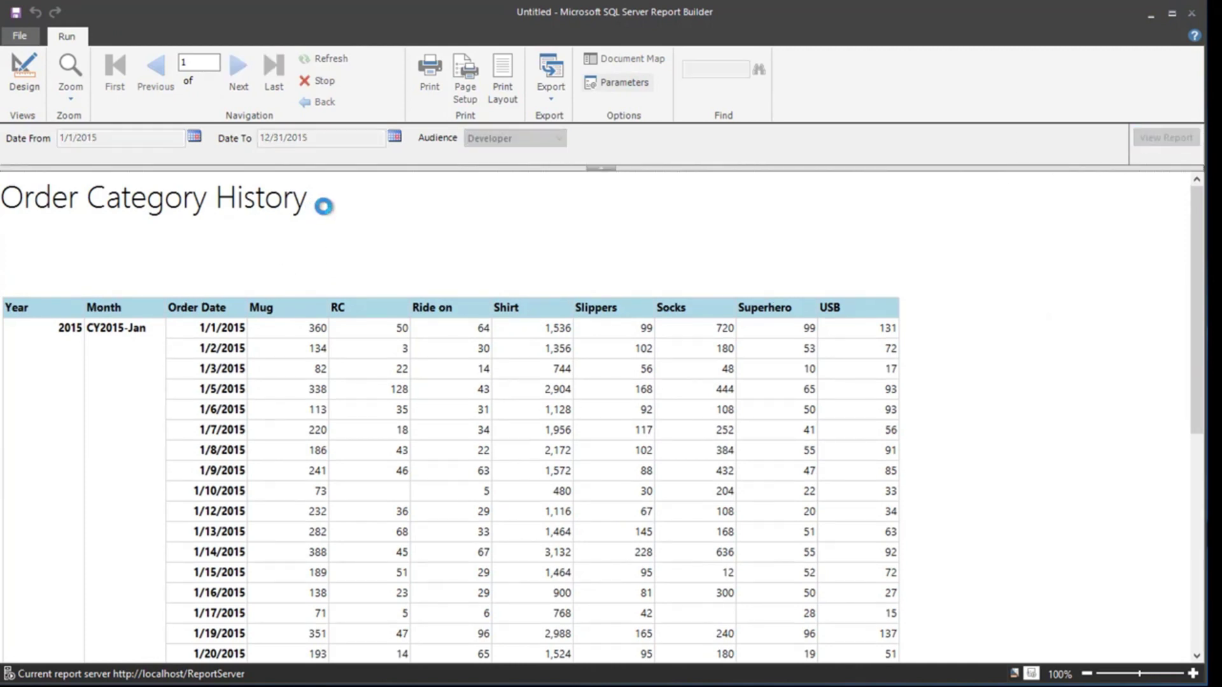
Step: View the report with the Date To parameter set to 1/3/2015 and return to design view
click(394, 138)
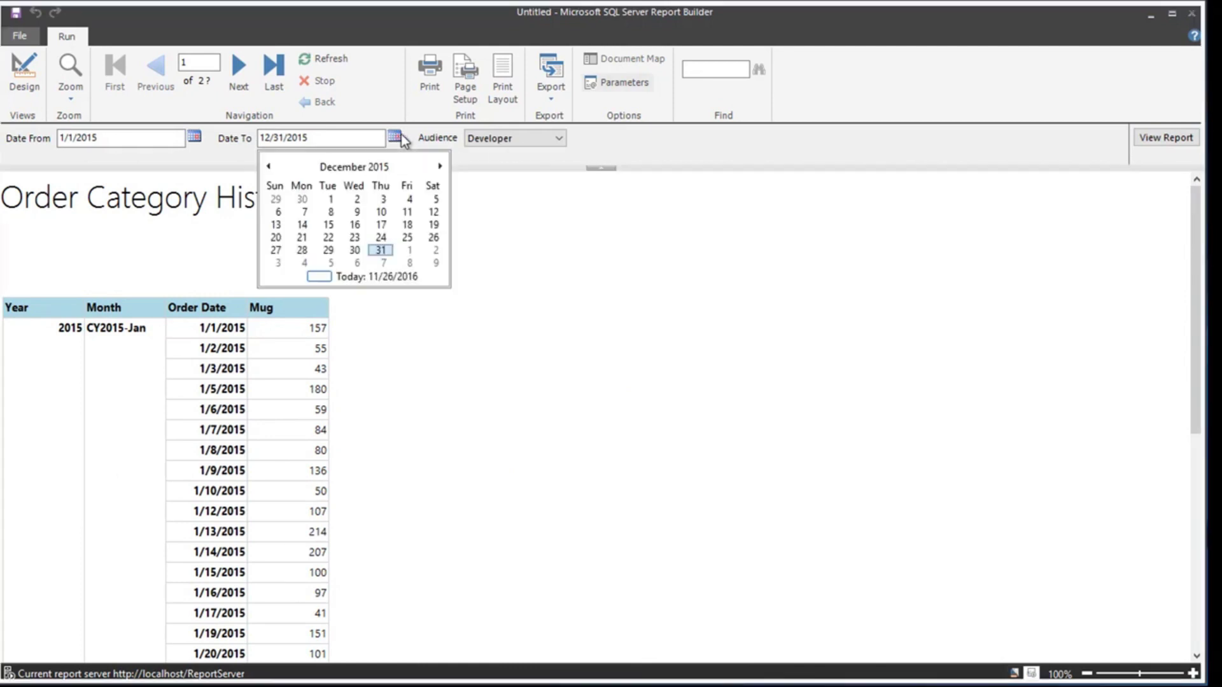
click(268, 166)
click(268, 166)
click(268, 165)
click(269, 165)
click(268, 164)
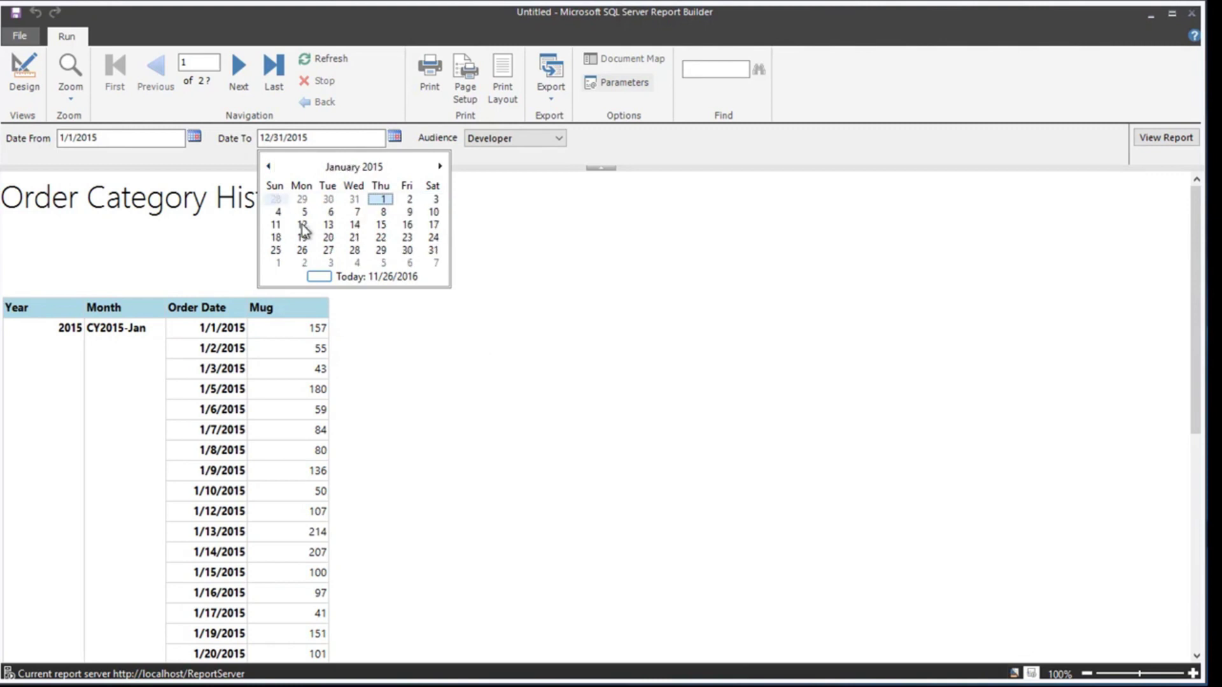
click(434, 199)
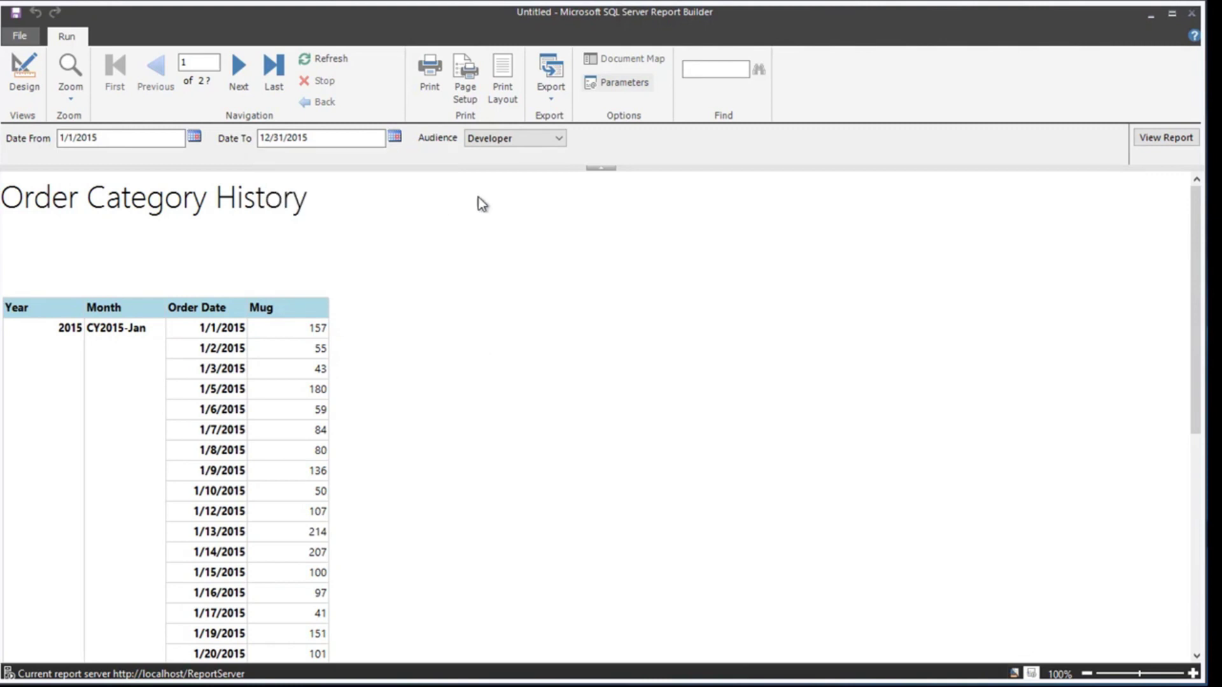
click(1167, 138)
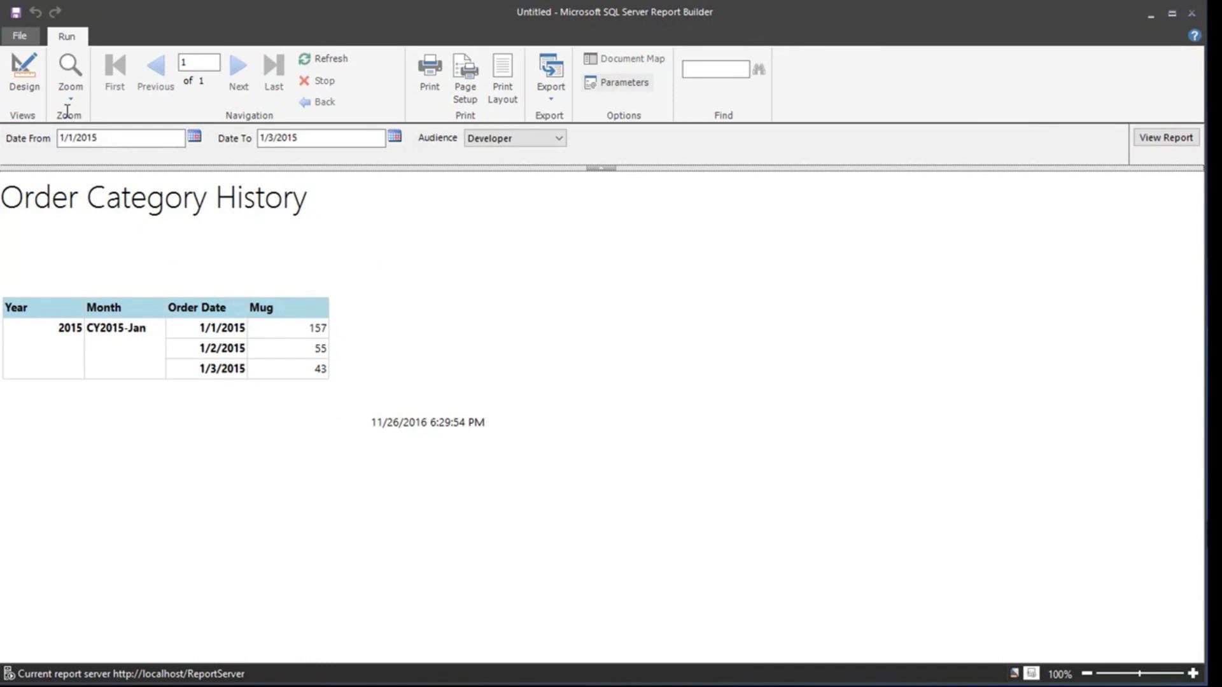
click(25, 76)
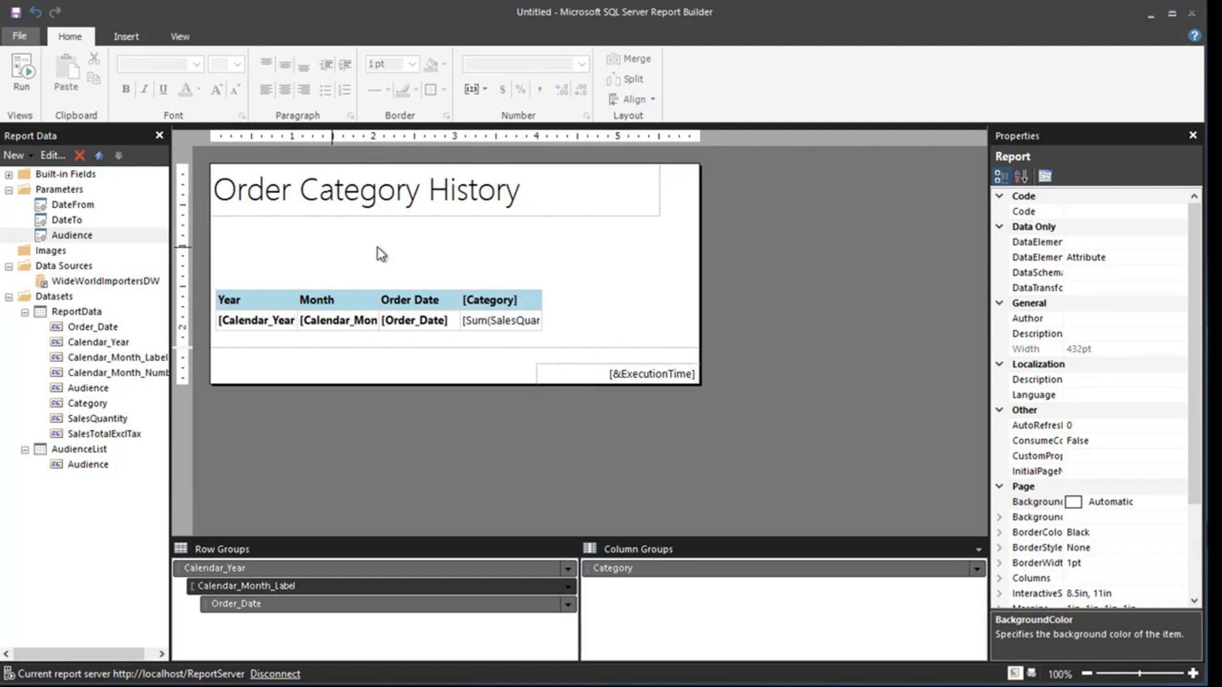
drag(93, 206, 309, 226)
click(78, 220)
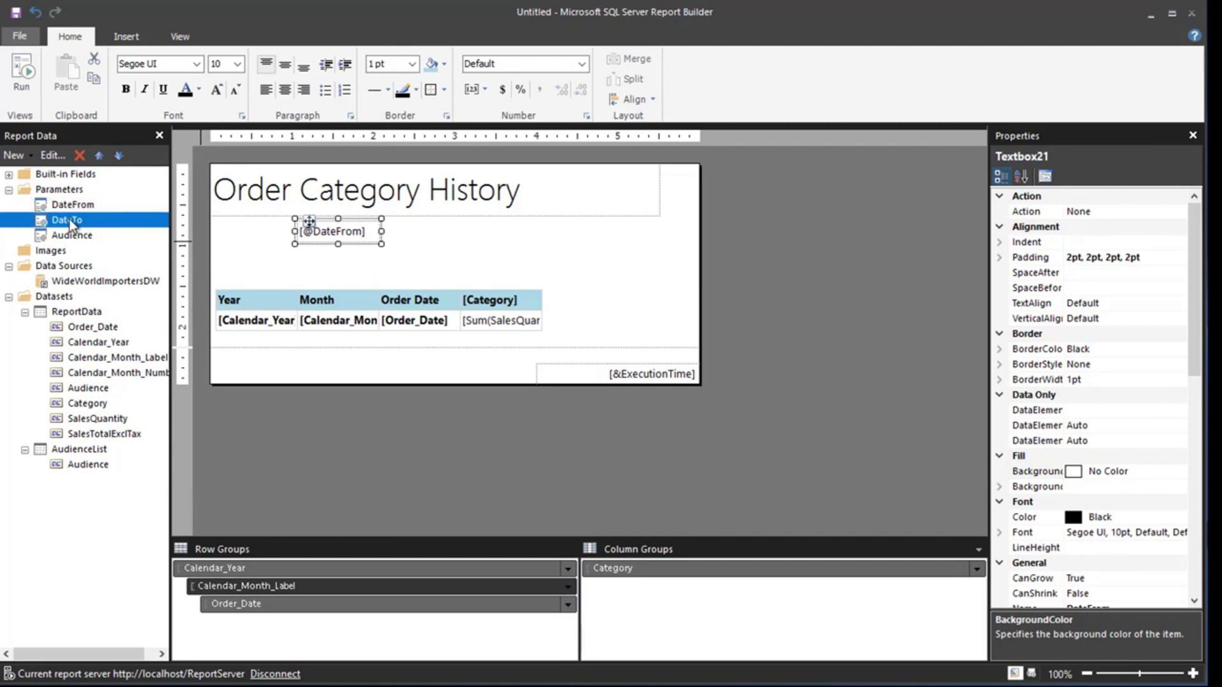
drag(381, 231, 531, 231)
click(373, 231)
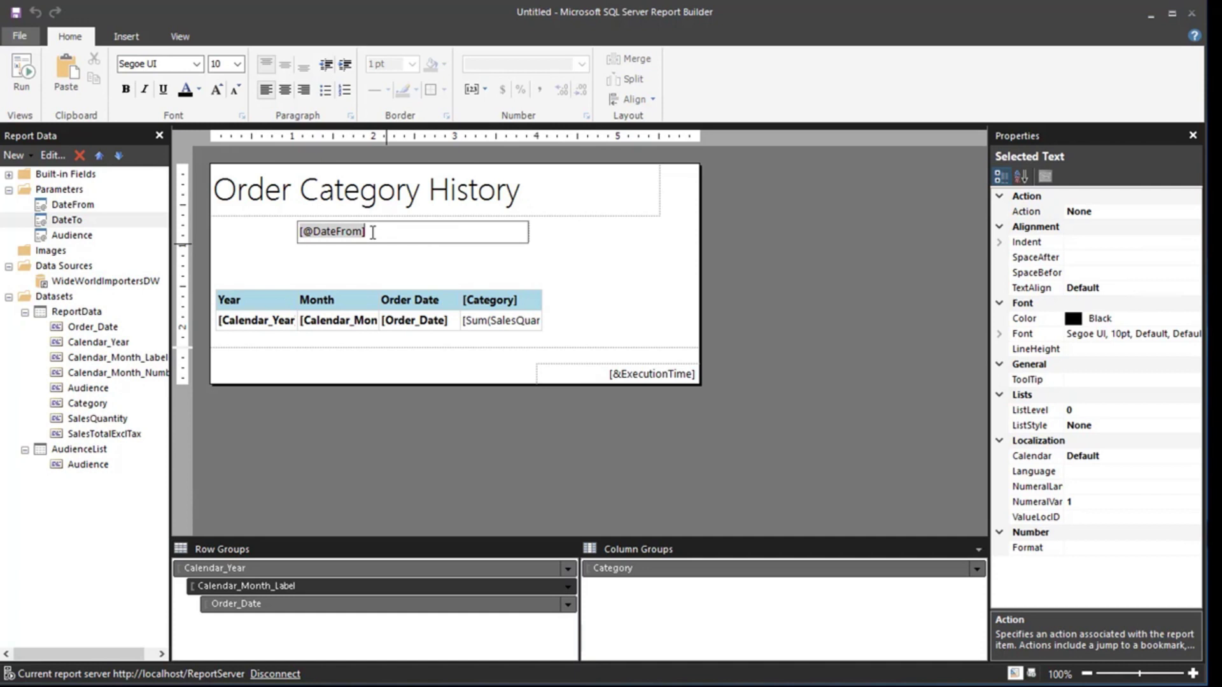
text(to)
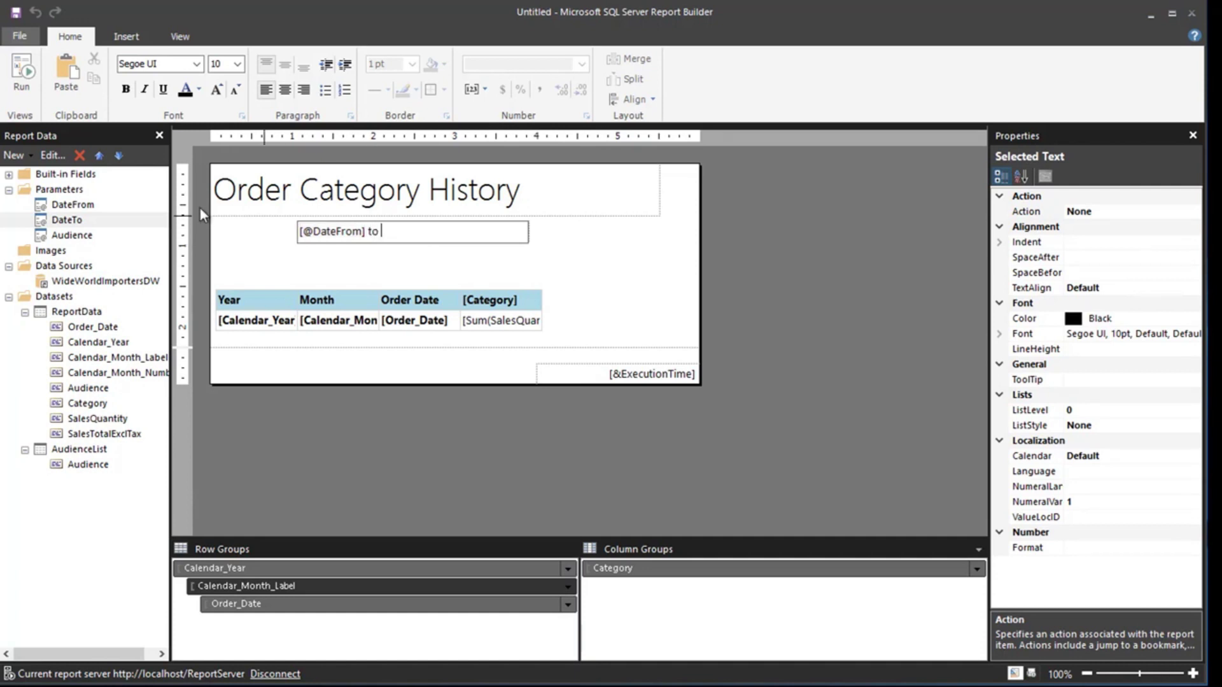
drag(101, 224, 407, 235)
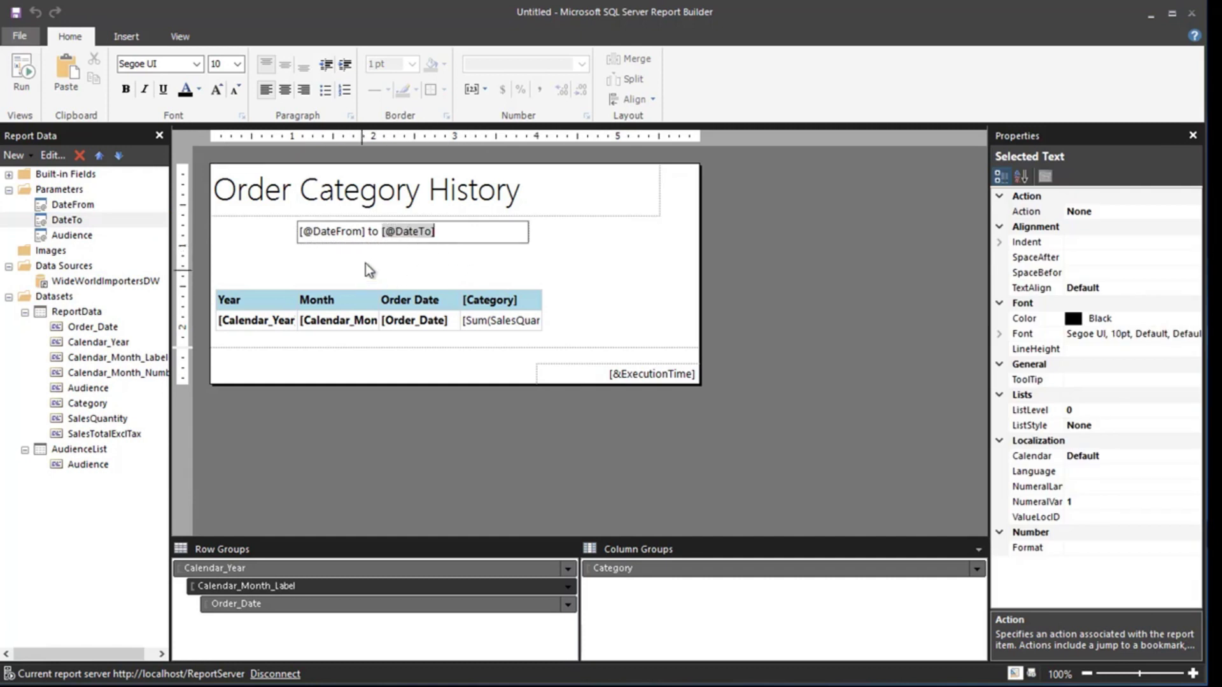
Step: Place the Audience parameter in a text box beneath the date range and widen it to match the date range box
drag(75, 235, 296, 256)
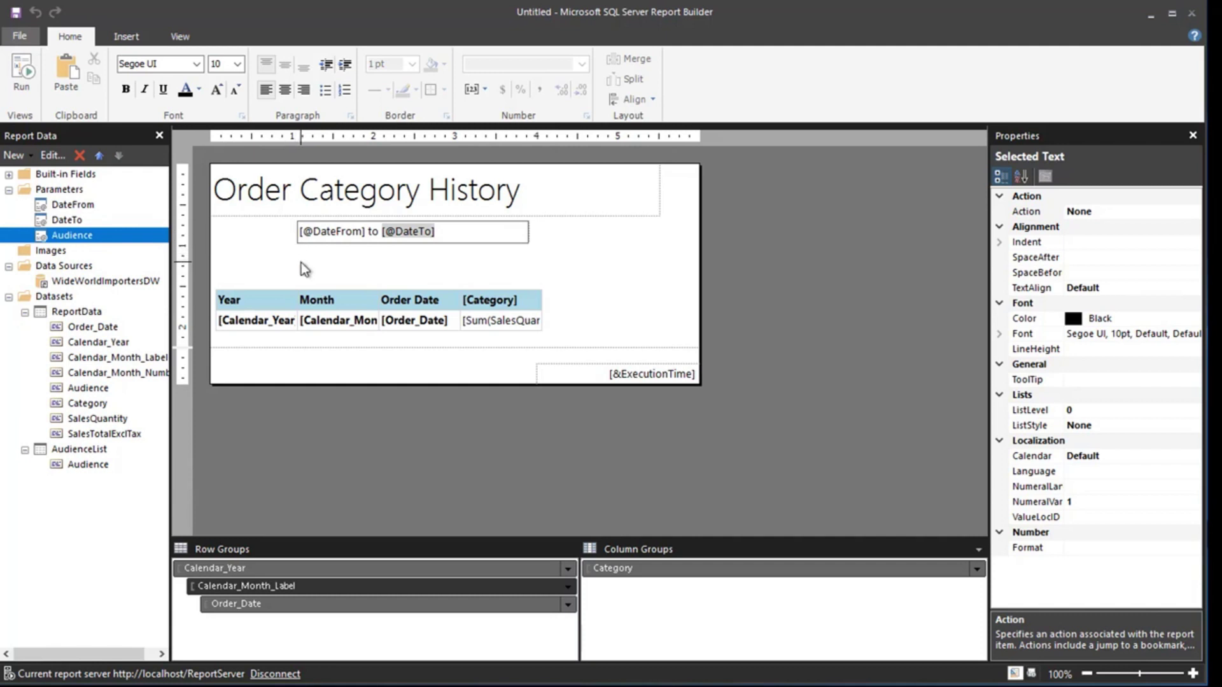
click(301, 262)
drag(82, 241, 299, 250)
drag(299, 250, 300, 251)
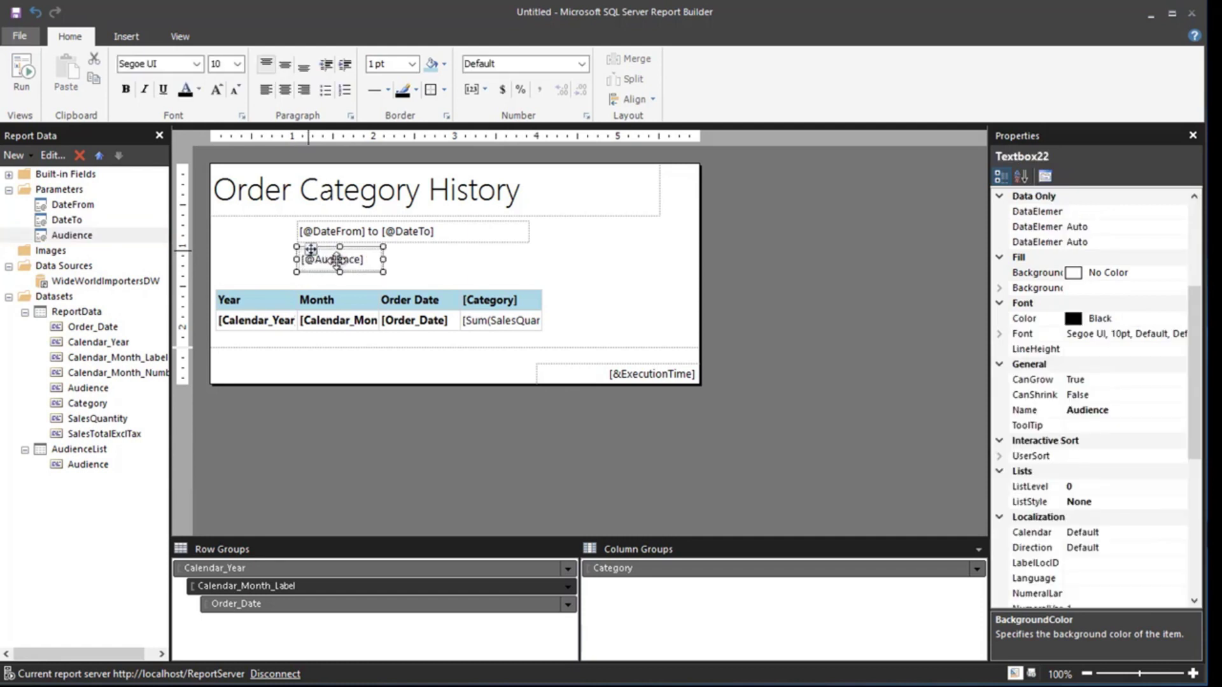
drag(418, 259, 530, 252)
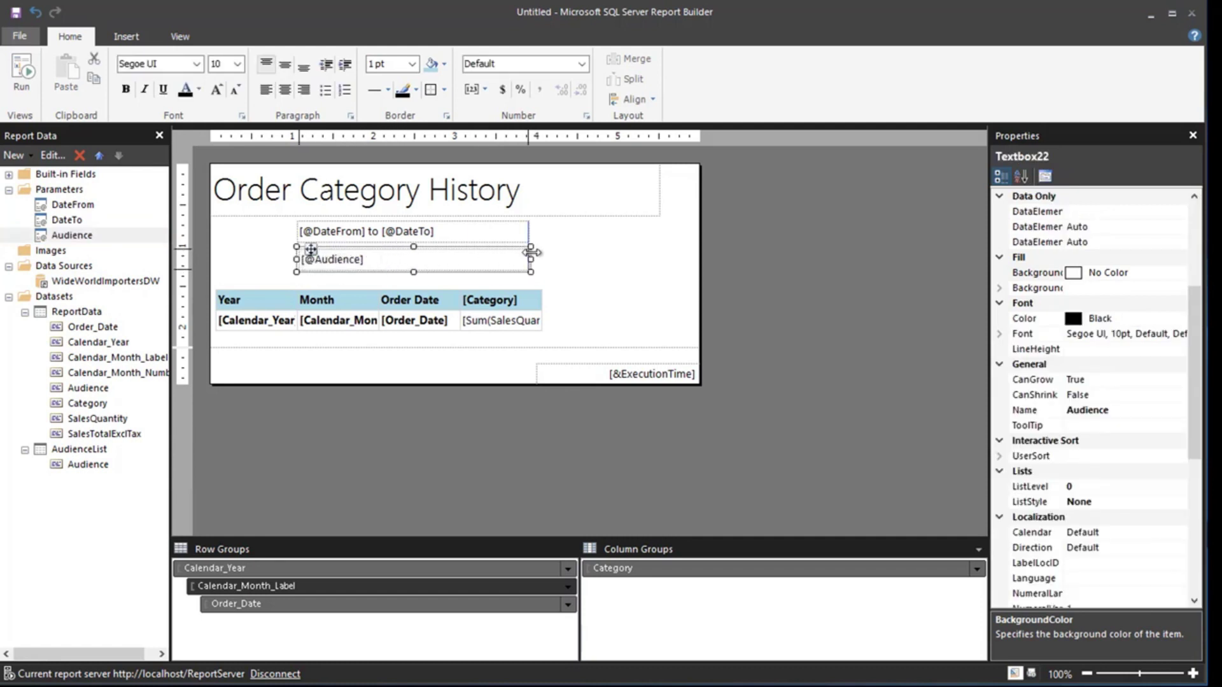
Step: Insert a text box in front of the date range with the label "for orders:"
click(136, 39)
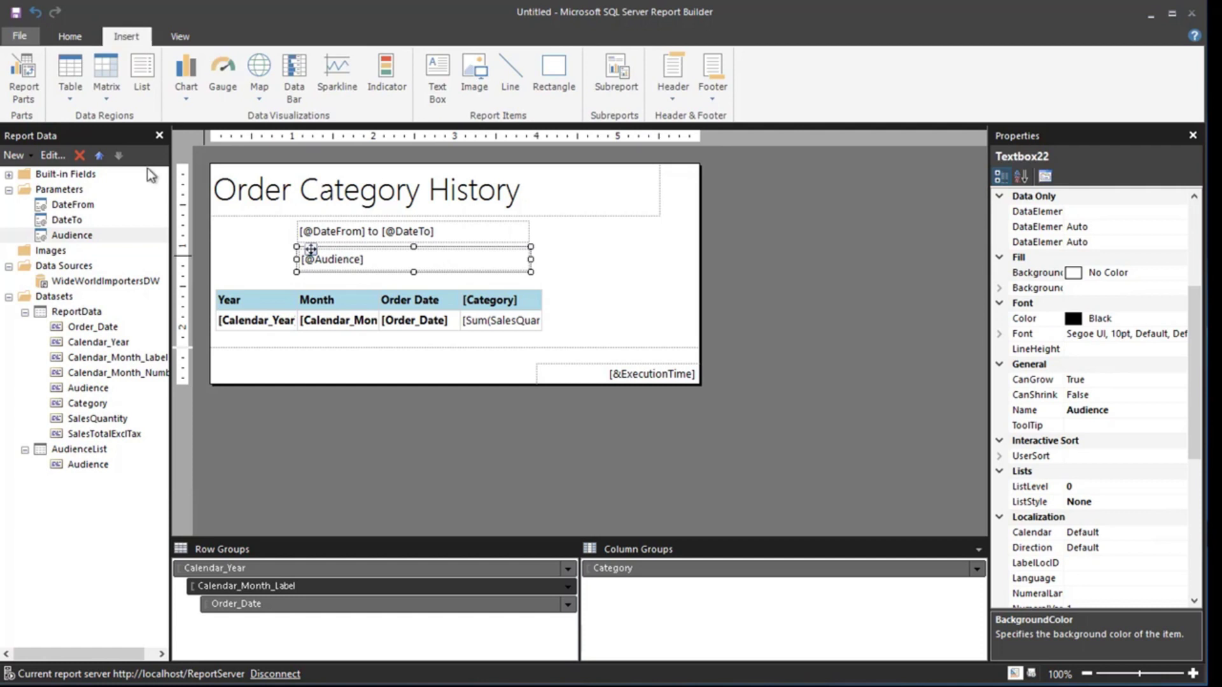
click(438, 79)
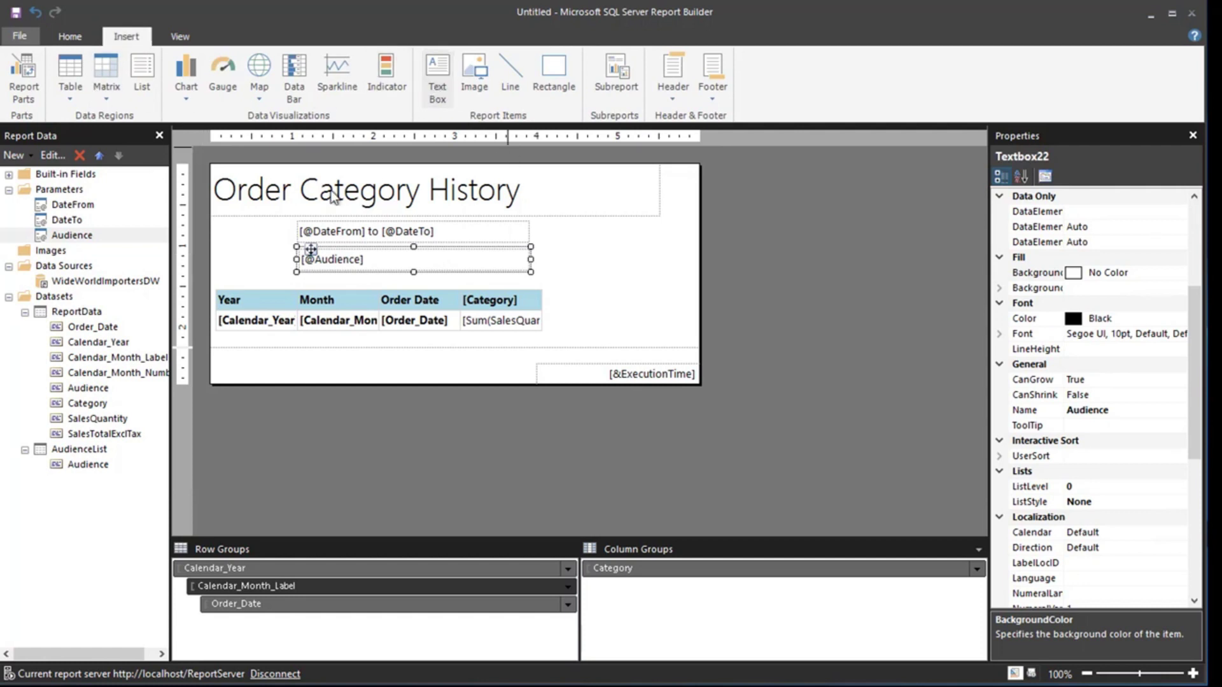
drag(219, 222, 293, 243)
text(for)
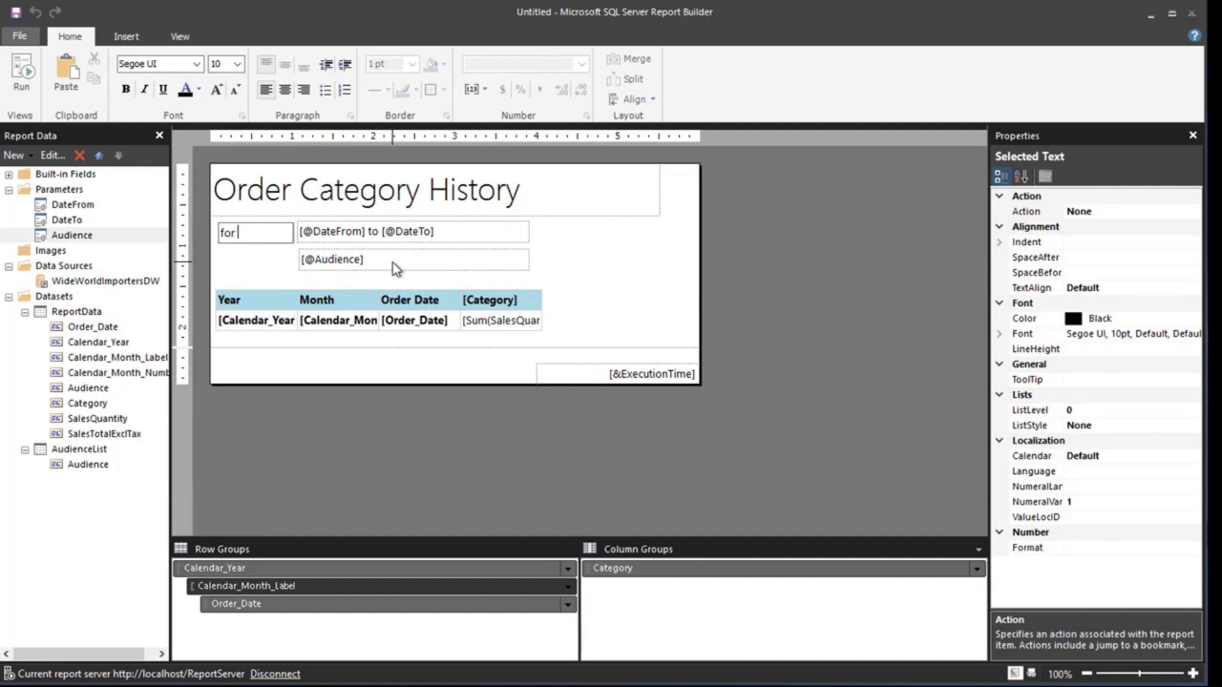
text( orders:)
click(281, 269)
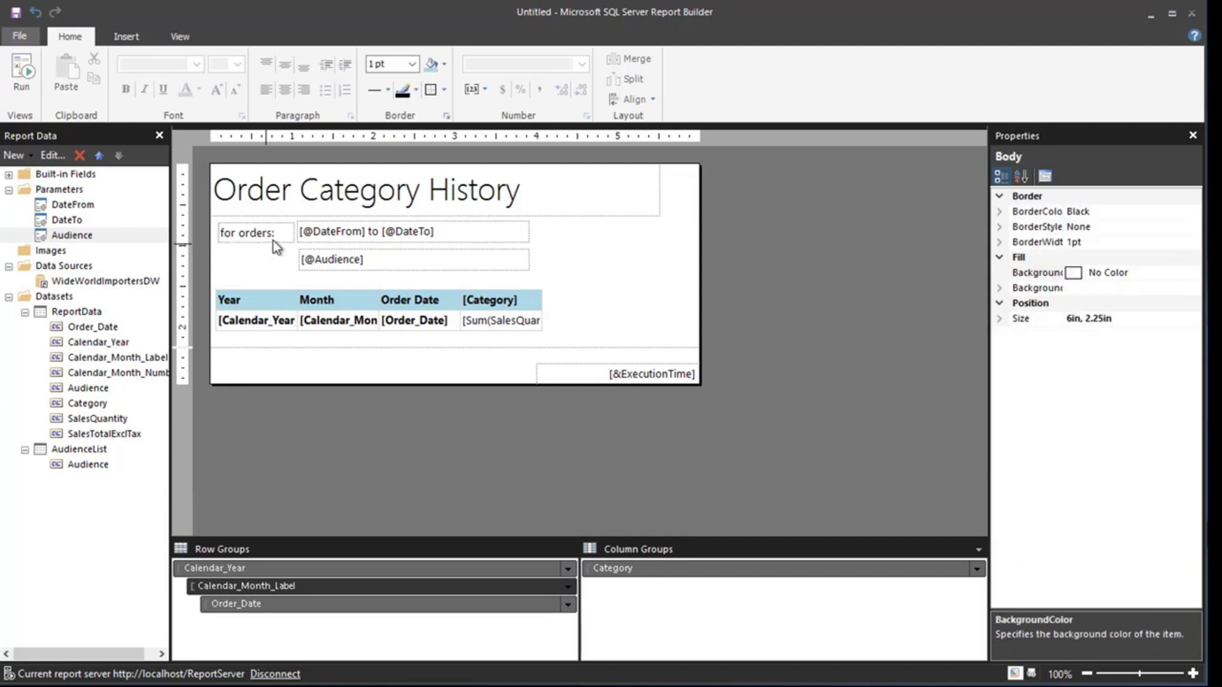
Step: Duplicate the "for orders:" label, place the copy in front of the Audience parameter box and change its text to "Audience:"
click(273, 241)
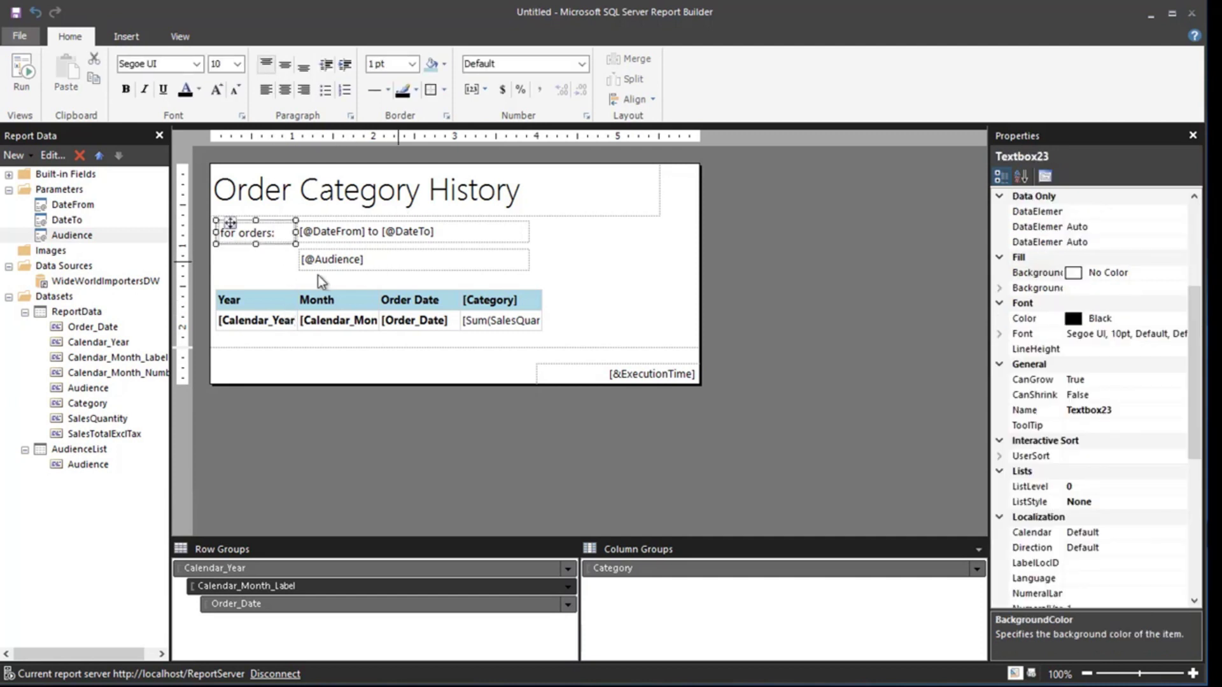
key(ctrl+v)
drag(430, 247, 229, 261)
click(270, 261)
key(shift+Home)
key(BackSpace)
text(Audience)
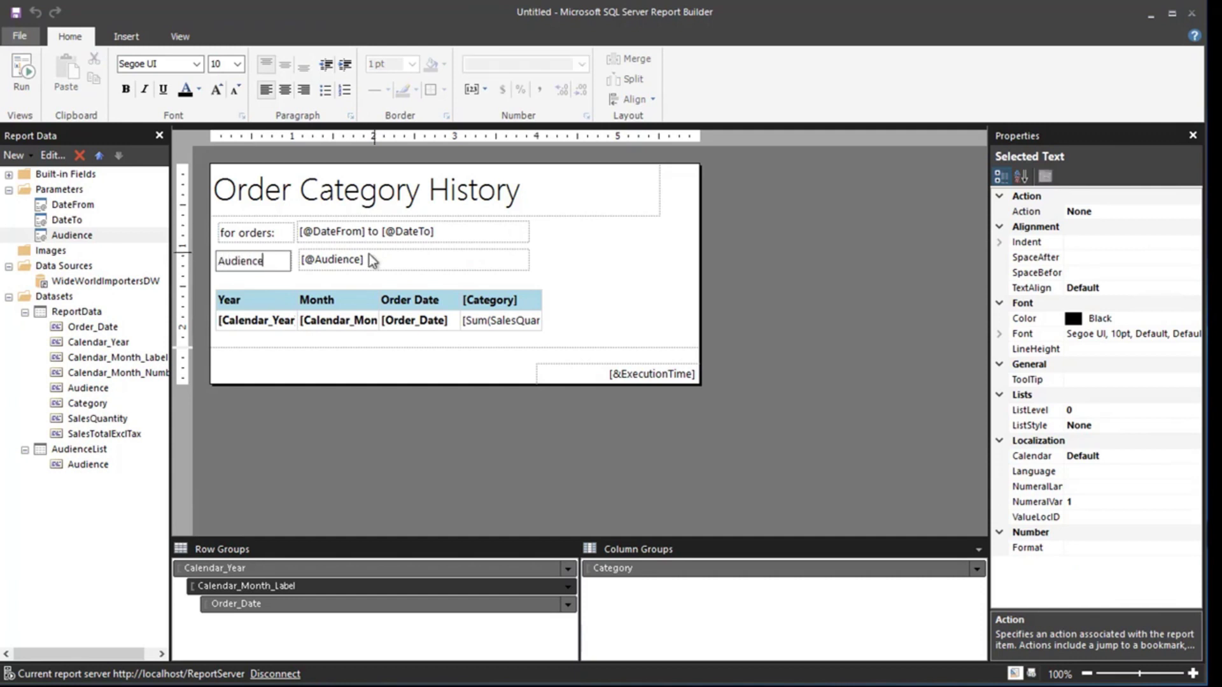
text(:)
click(617, 291)
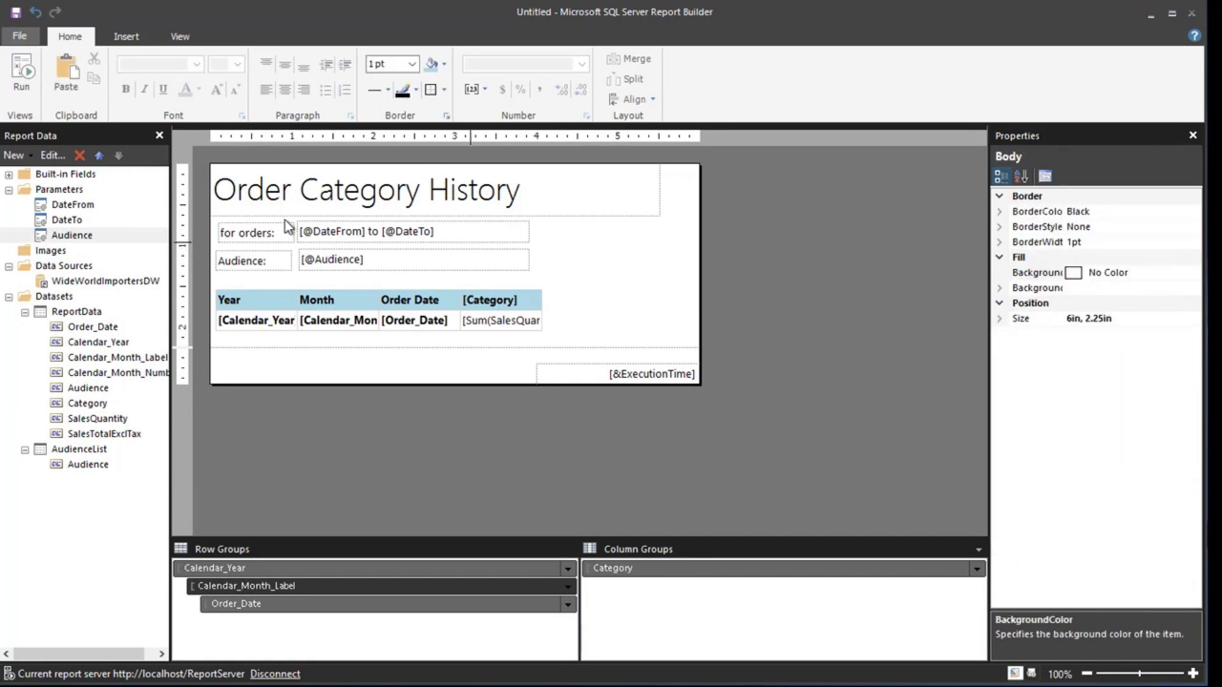
Step: Format the DateFrom and DateTo placeholders in the date range box as Date and run the report
double_click(340, 233)
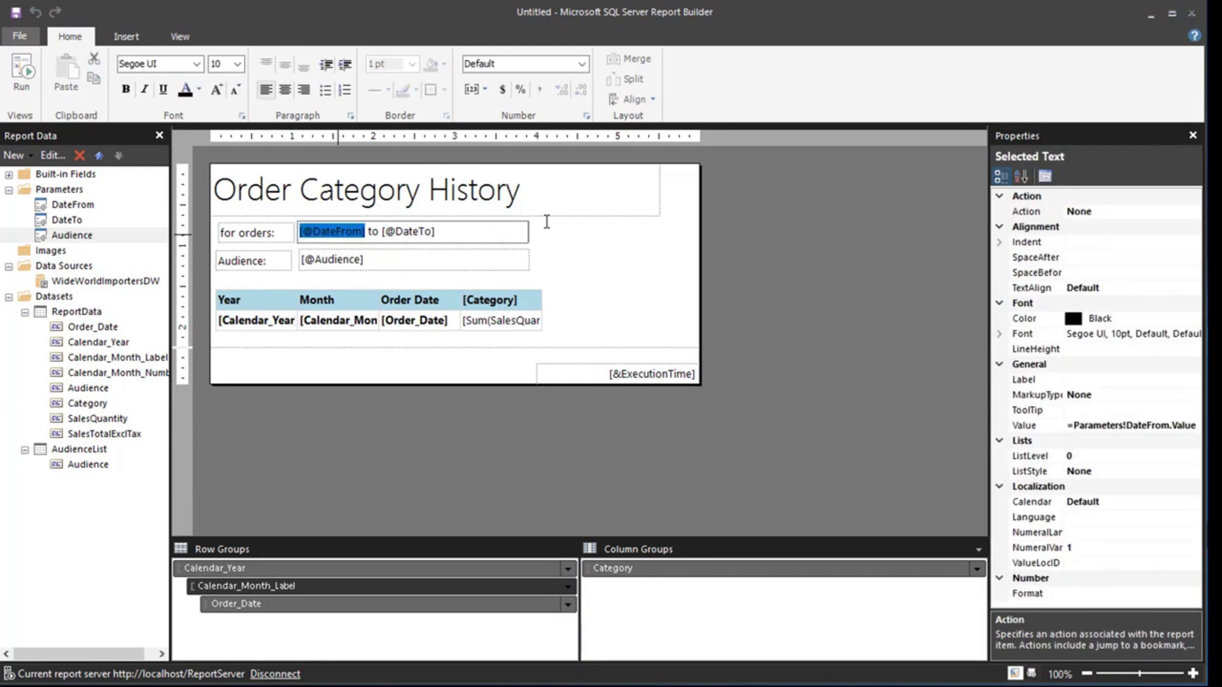
click(581, 64)
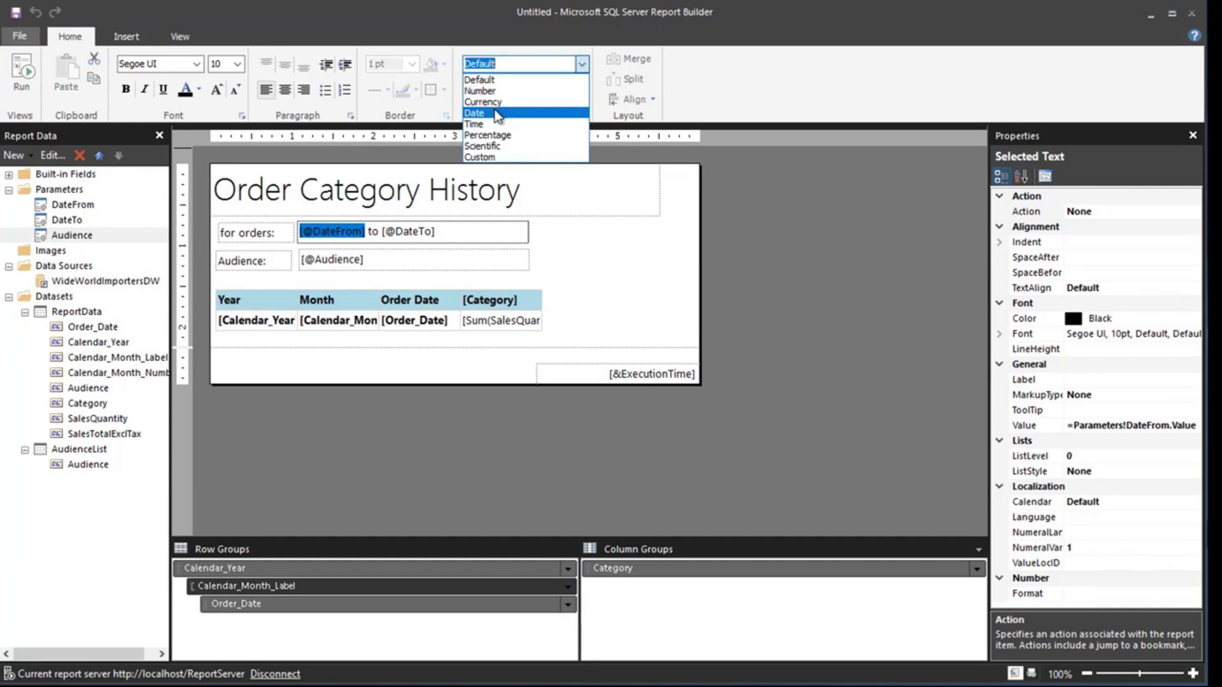
click(497, 114)
double_click(415, 232)
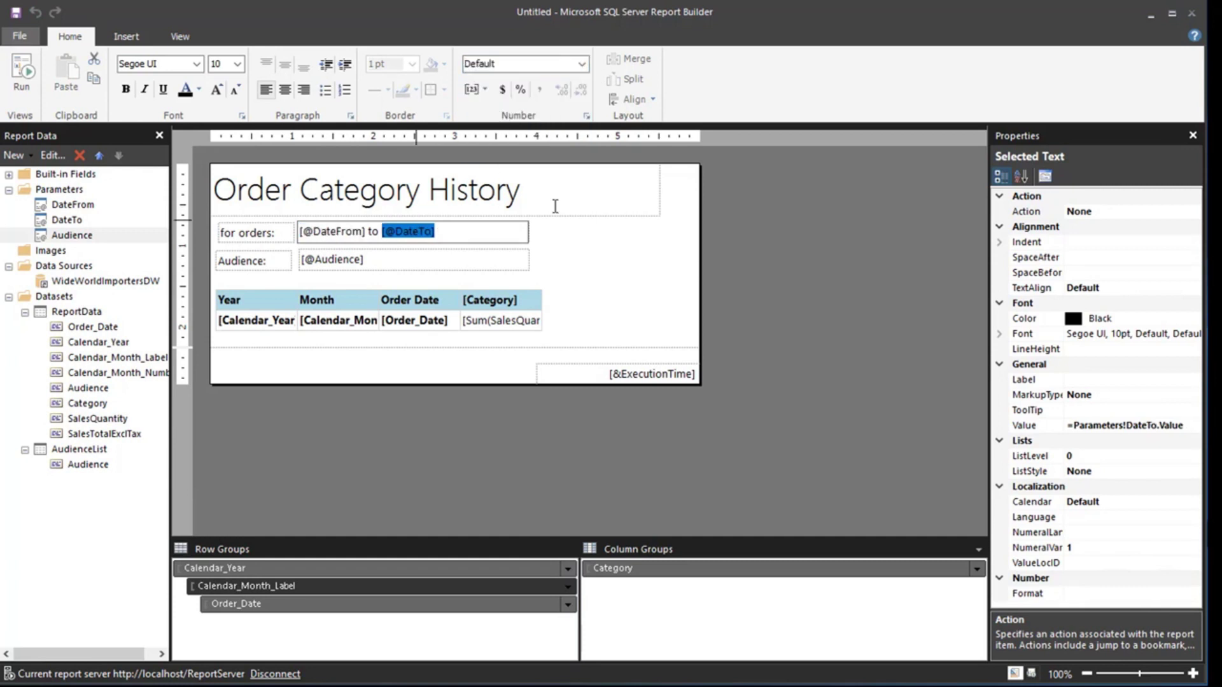
click(582, 64)
click(484, 115)
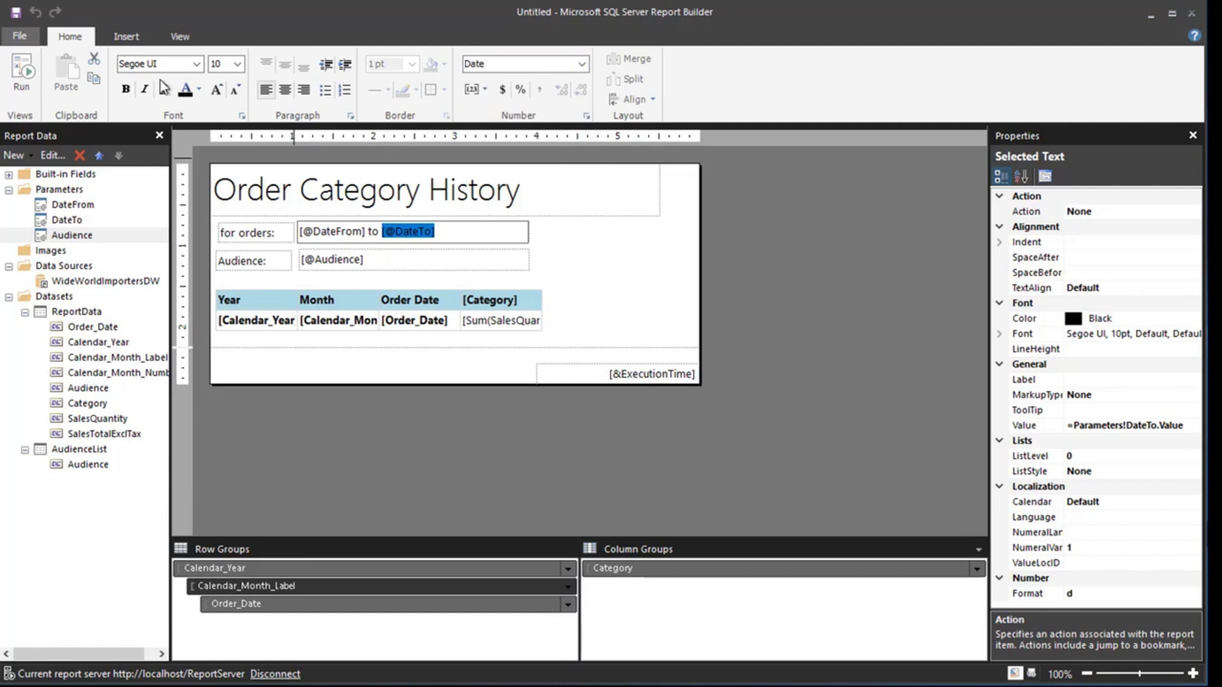
click(21, 70)
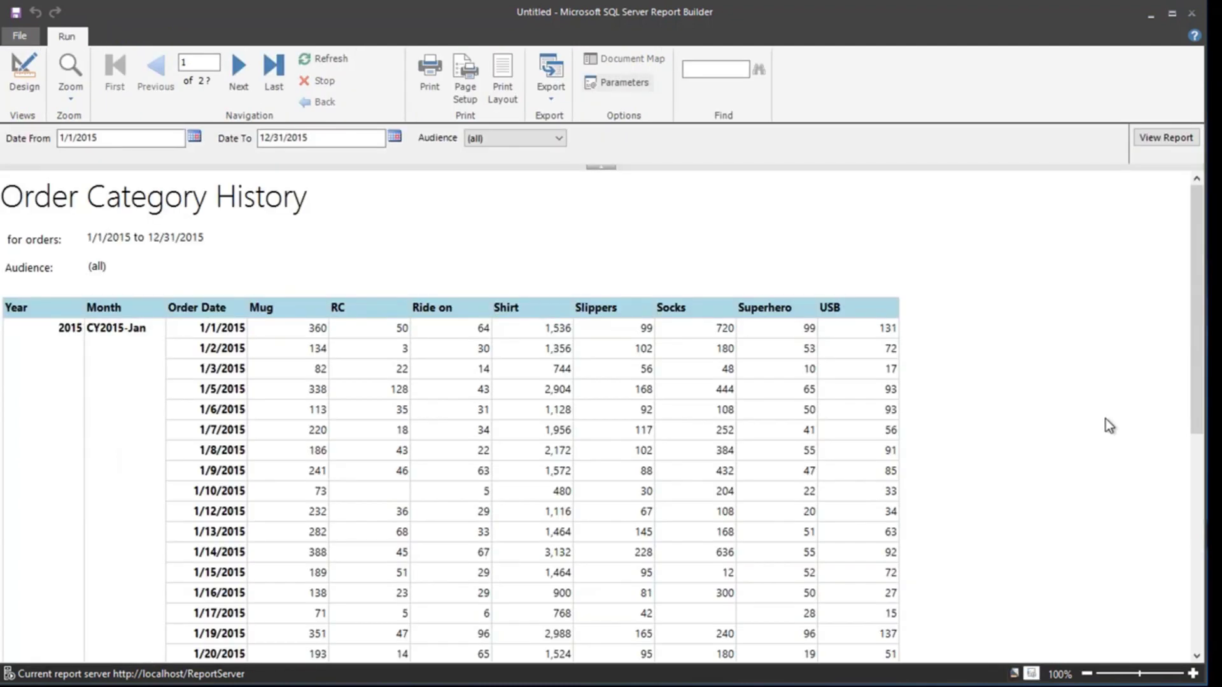
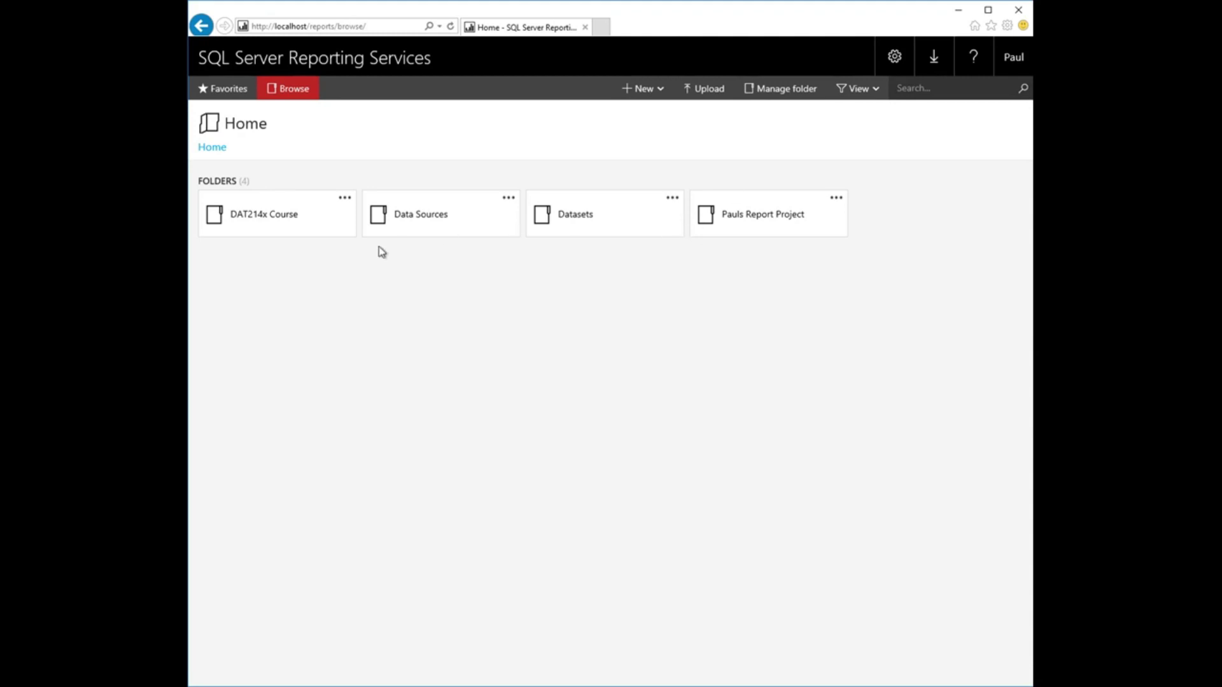
Step: From the DAT214x Course folder in the Reporting Services portal, open "Mod05 Demo02 - Orders by Customer for Year (expressions)" in Report Builder and preview it
click(300, 214)
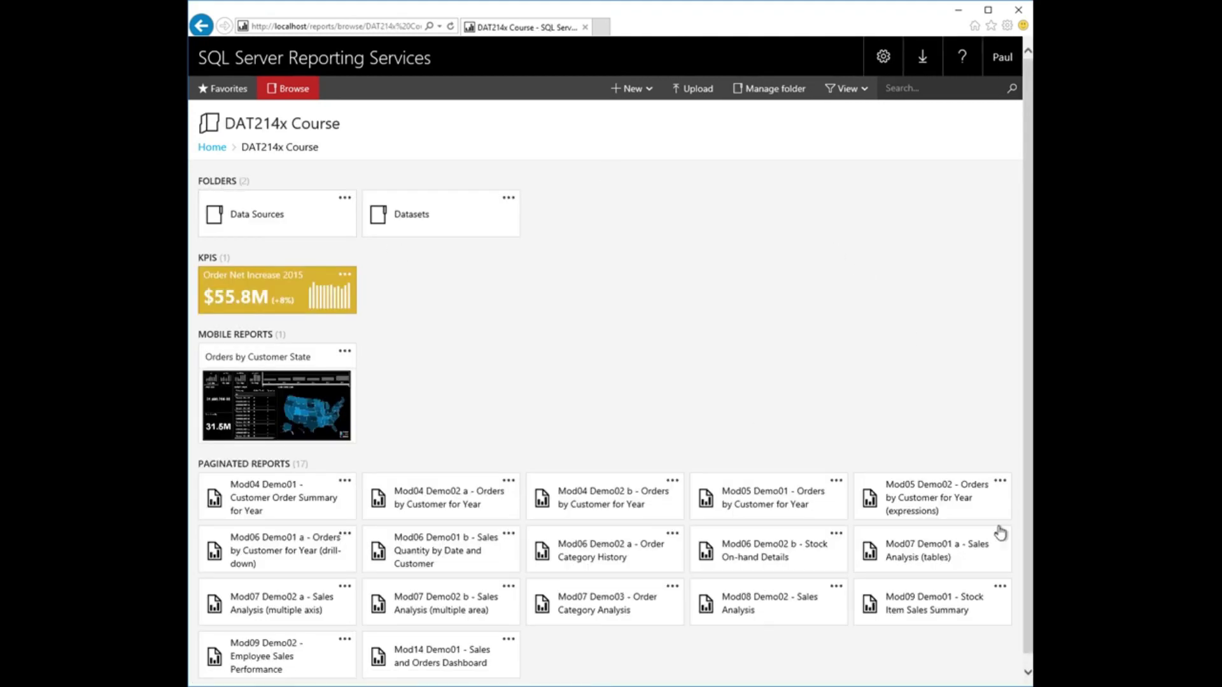
click(998, 487)
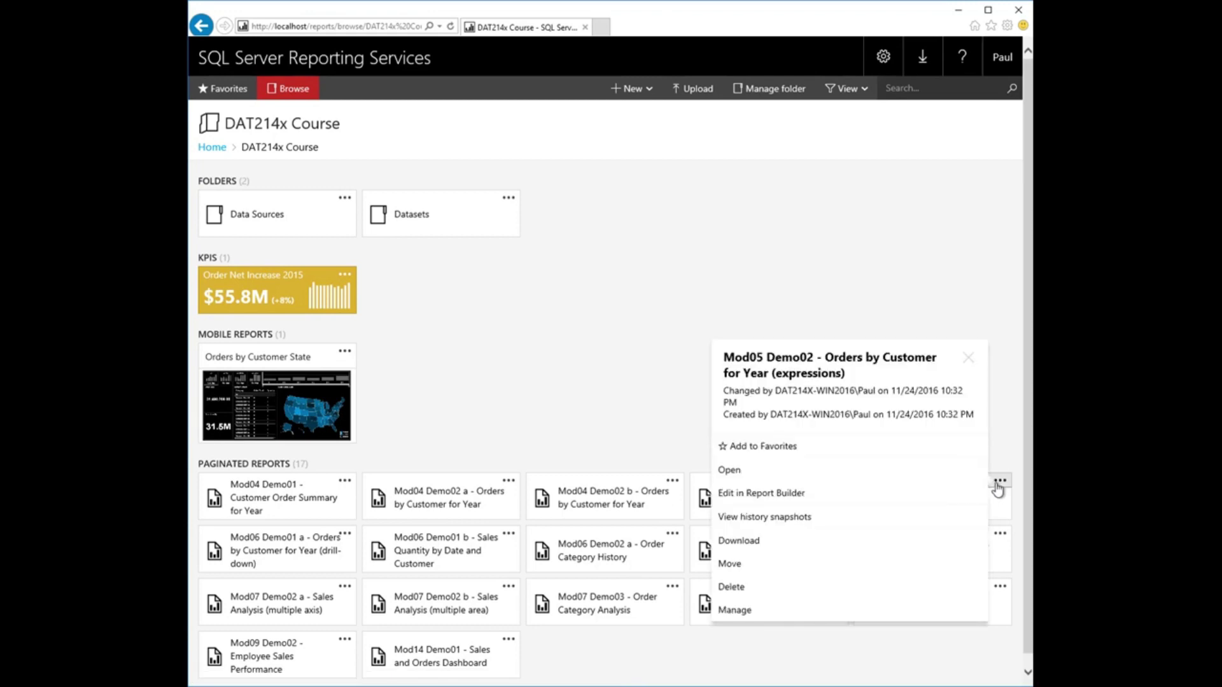
click(791, 499)
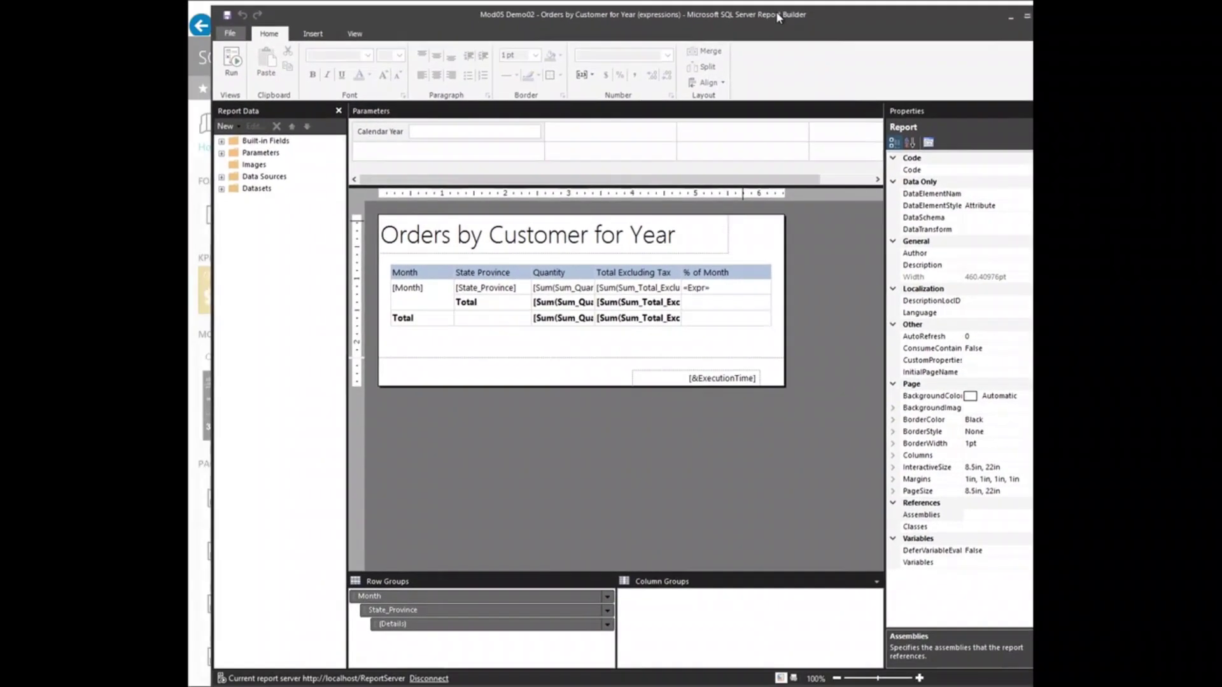
drag(778, 17, 754, 12)
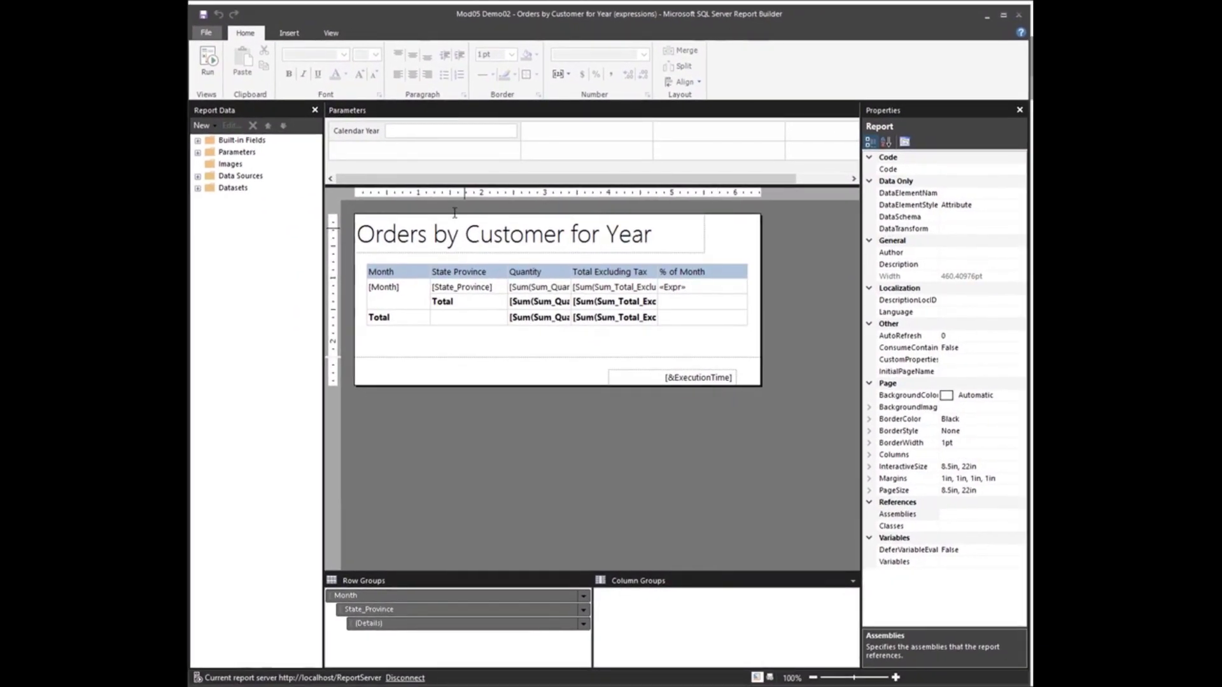
click(209, 64)
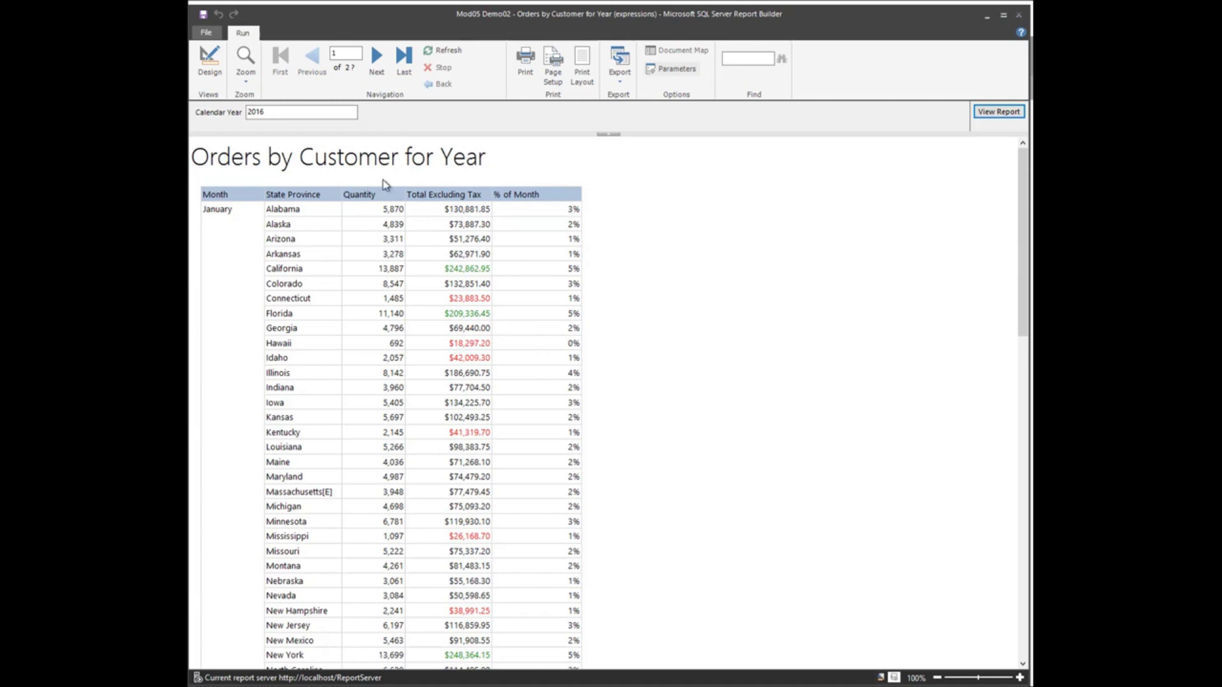
click(210, 63)
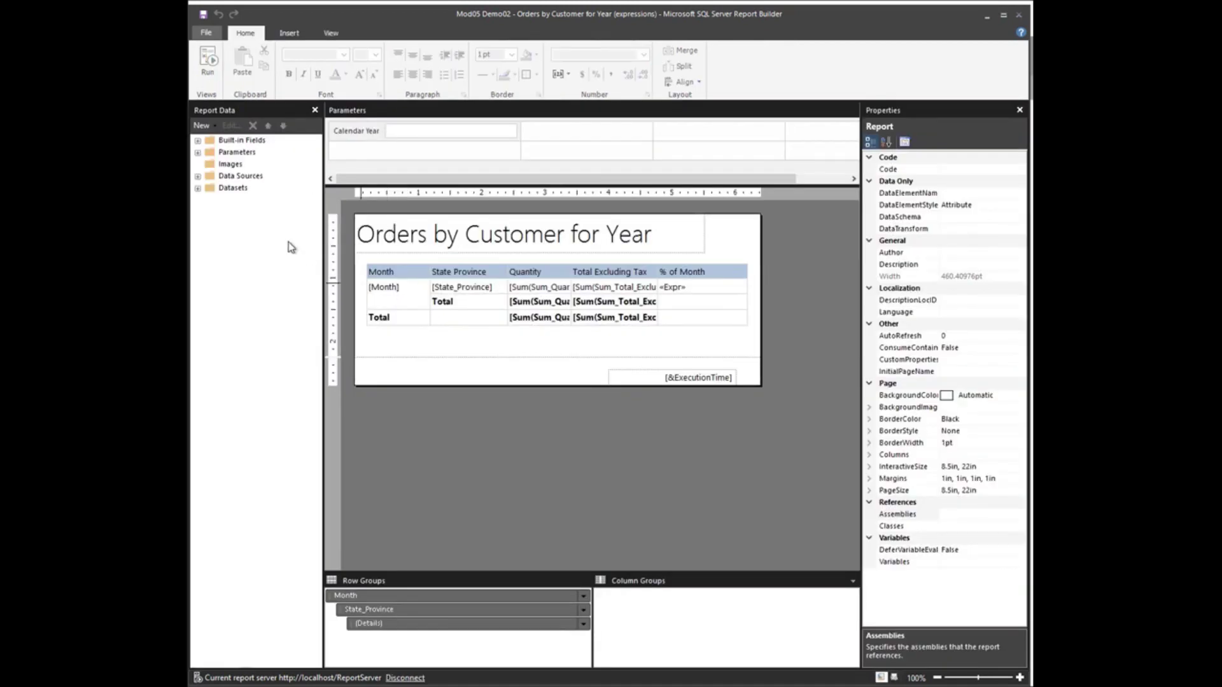
Step: Open the DataSet1 query in the graphical query designer and enlarge the designer window
click(198, 190)
right_click(245, 201)
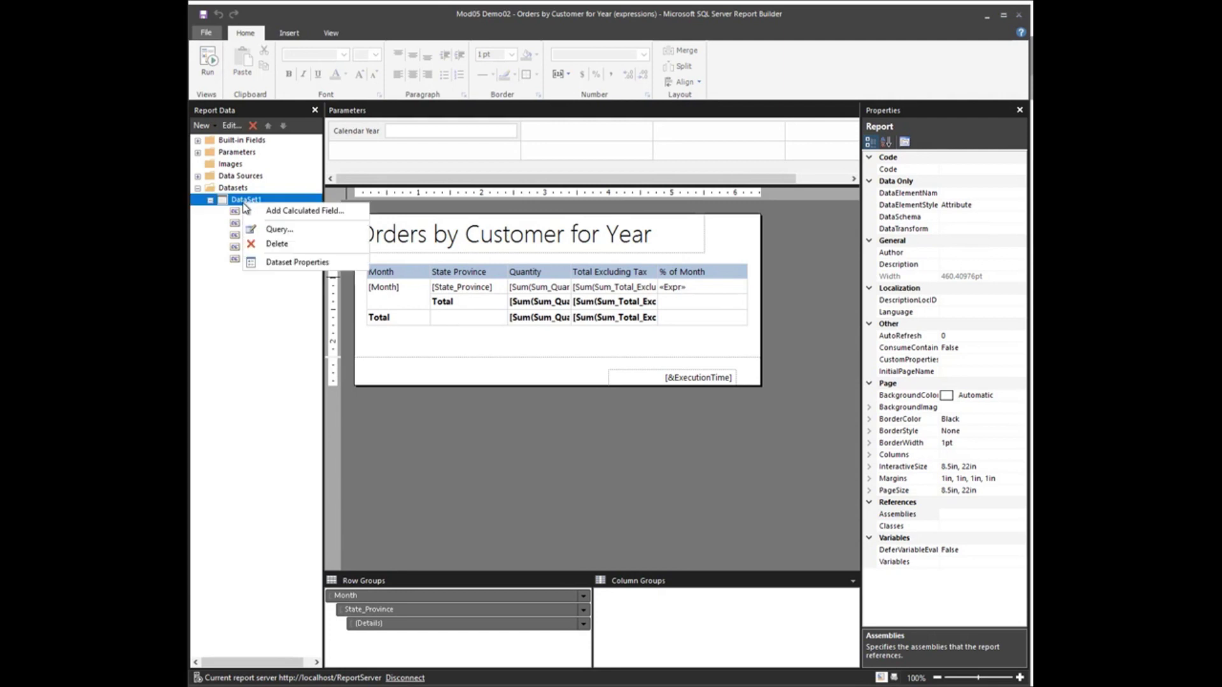
click(279, 231)
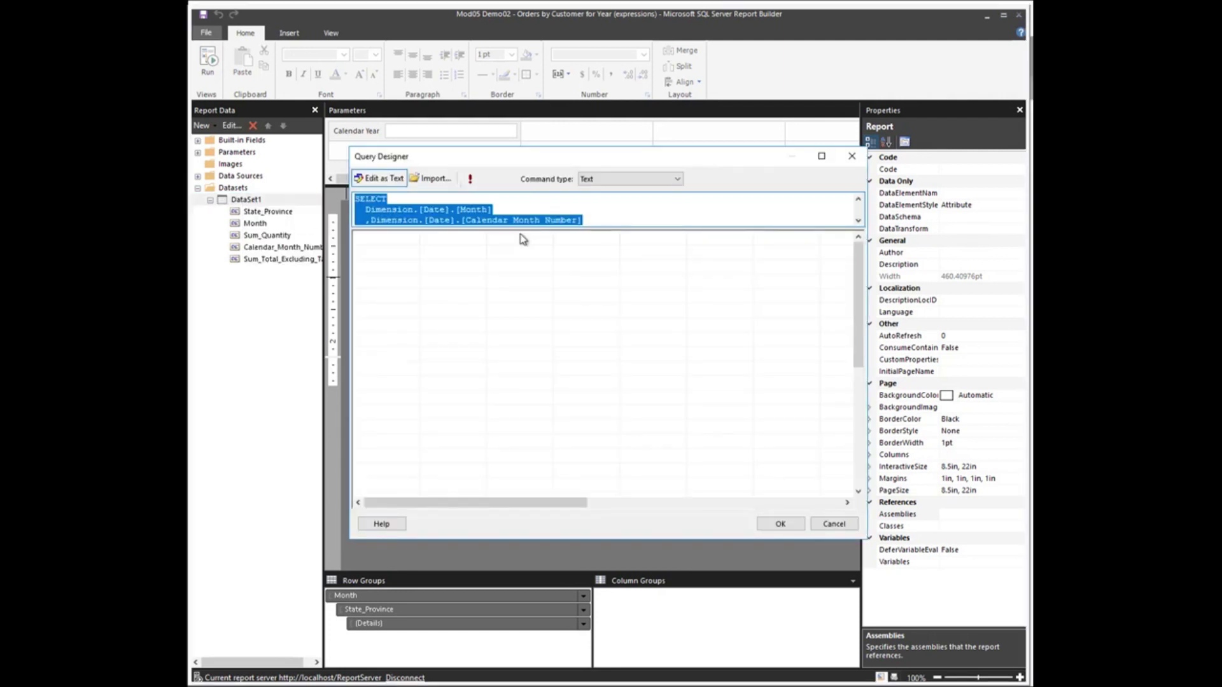
click(378, 179)
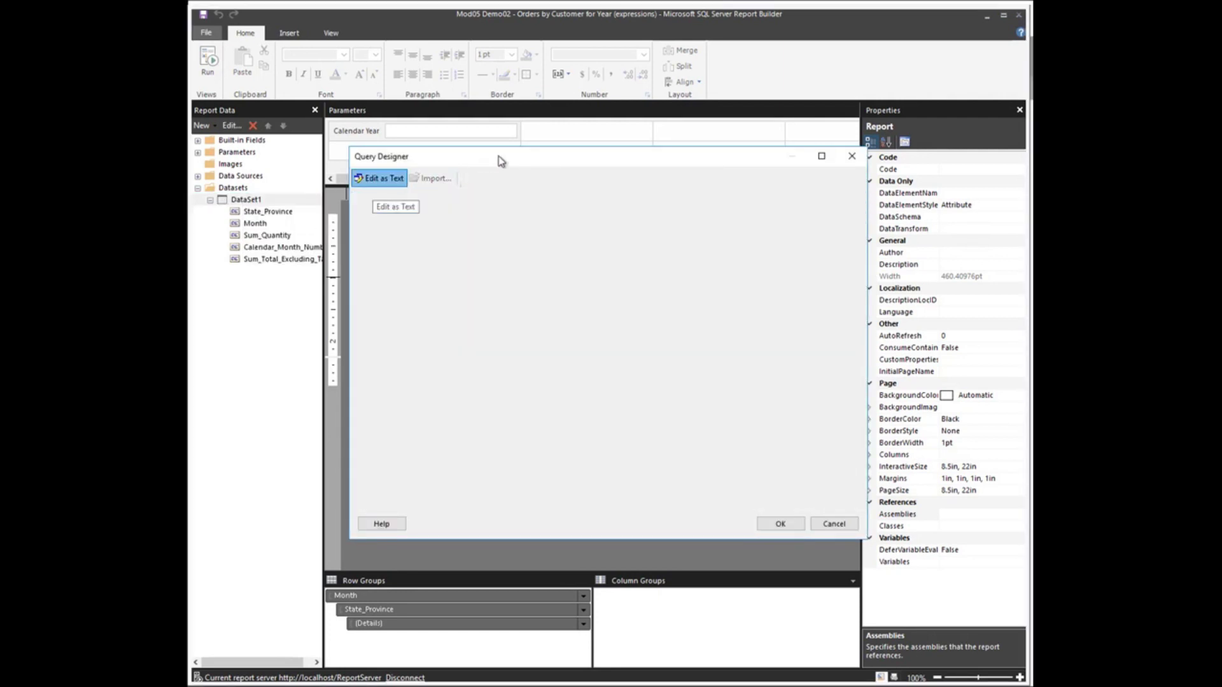
drag(576, 164, 498, 132)
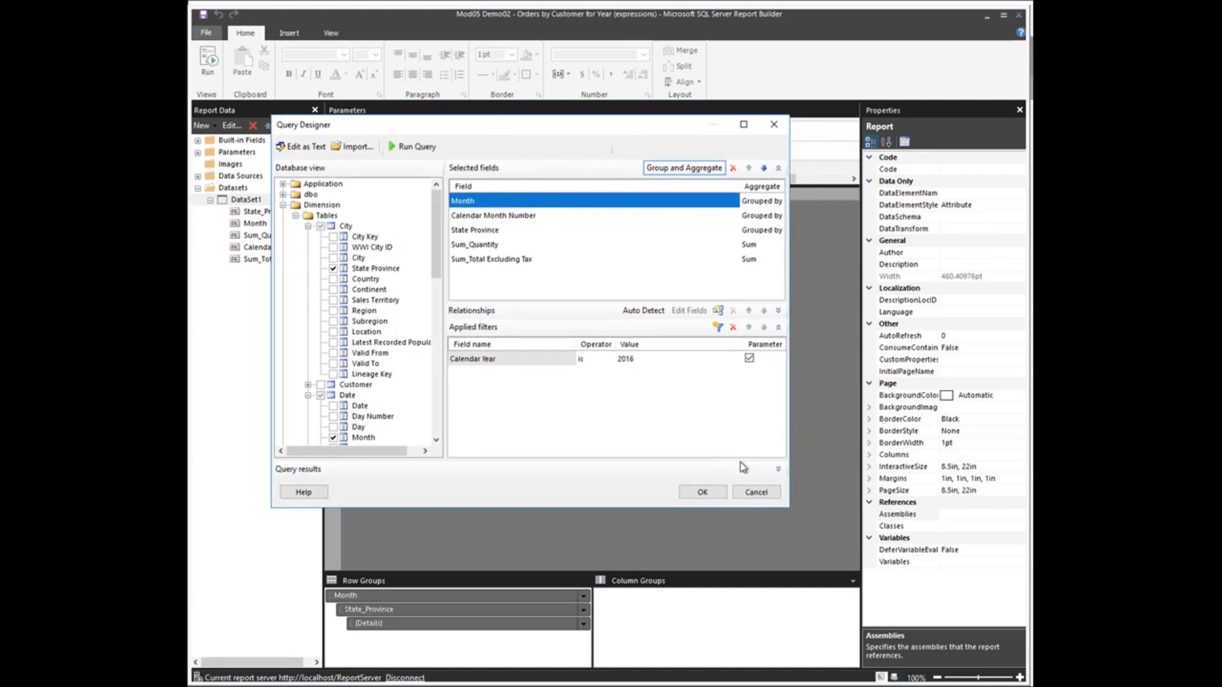
drag(786, 509, 874, 595)
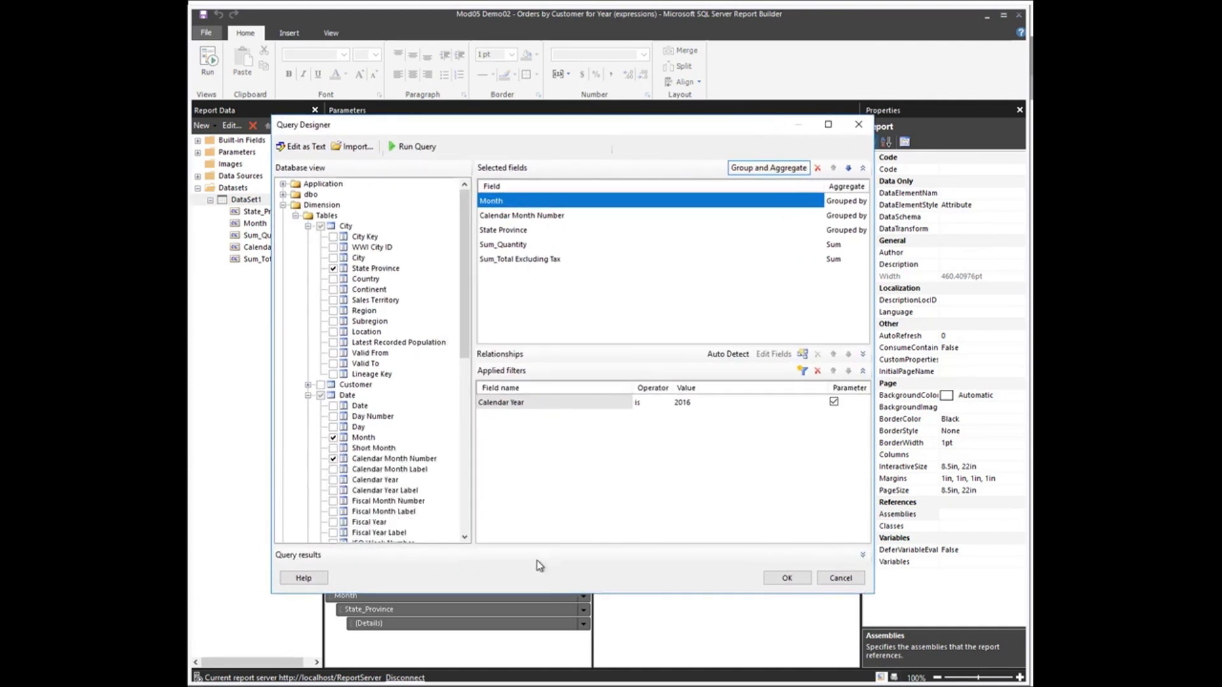
Step: Add the Customer field from the Customer table to the query, place it directly after State Province and apply the query
click(309, 227)
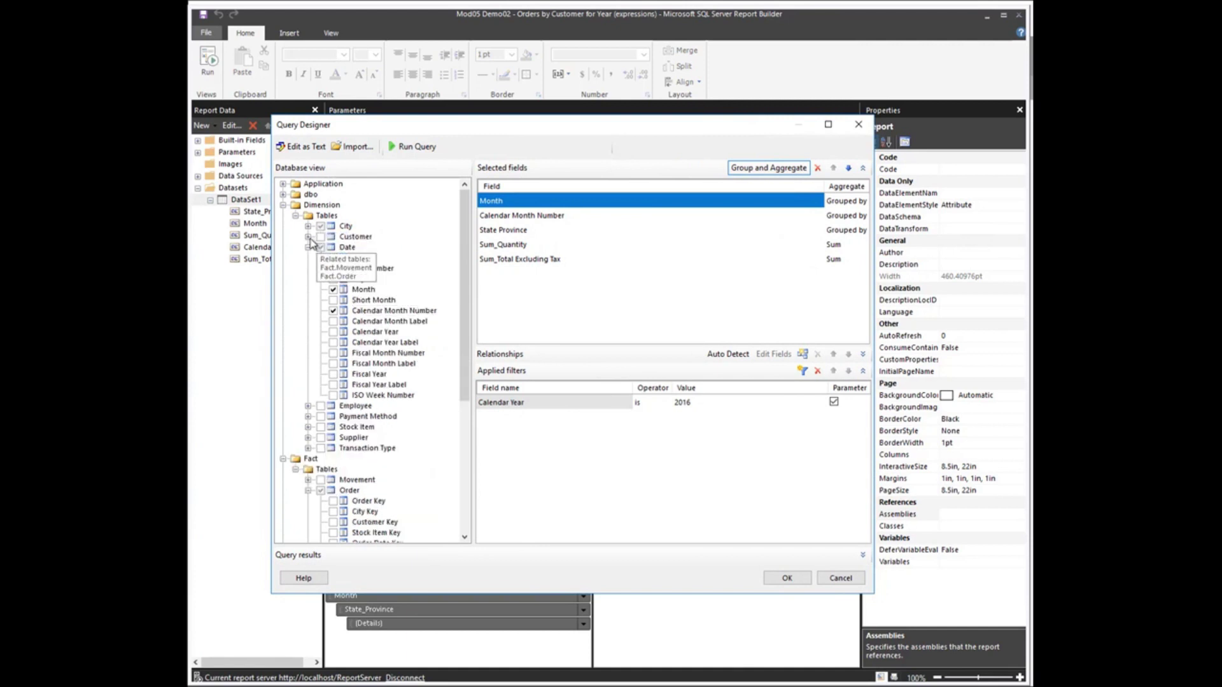
click(308, 237)
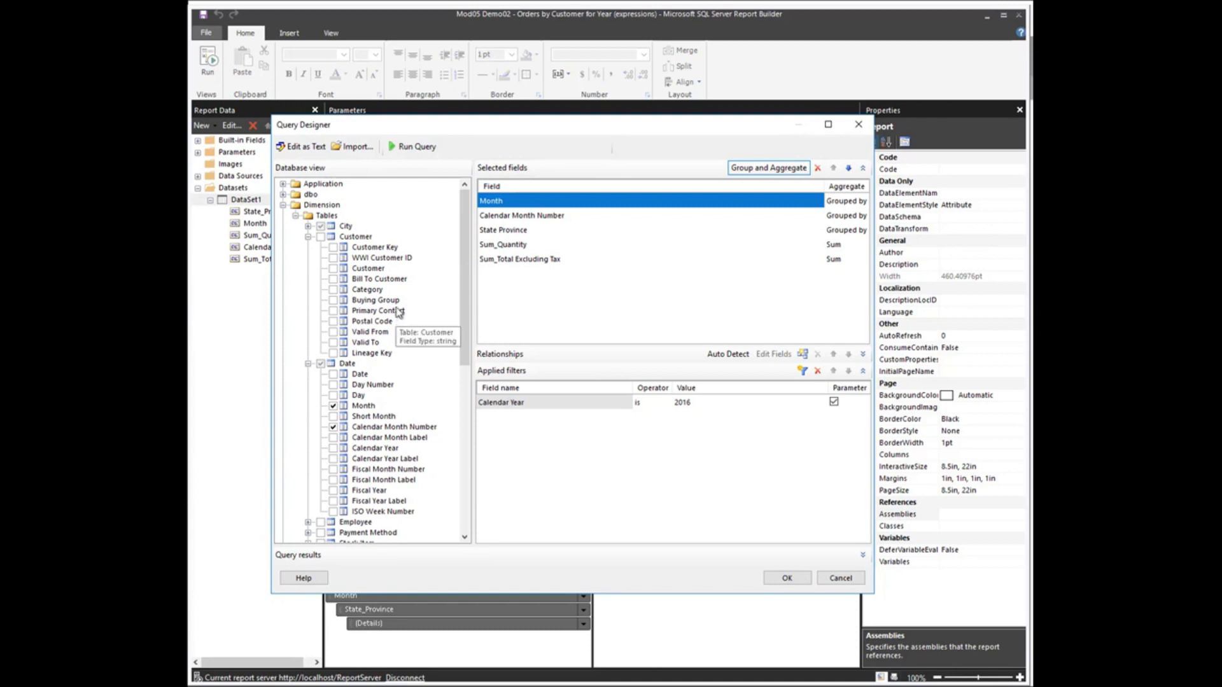
click(333, 268)
click(494, 275)
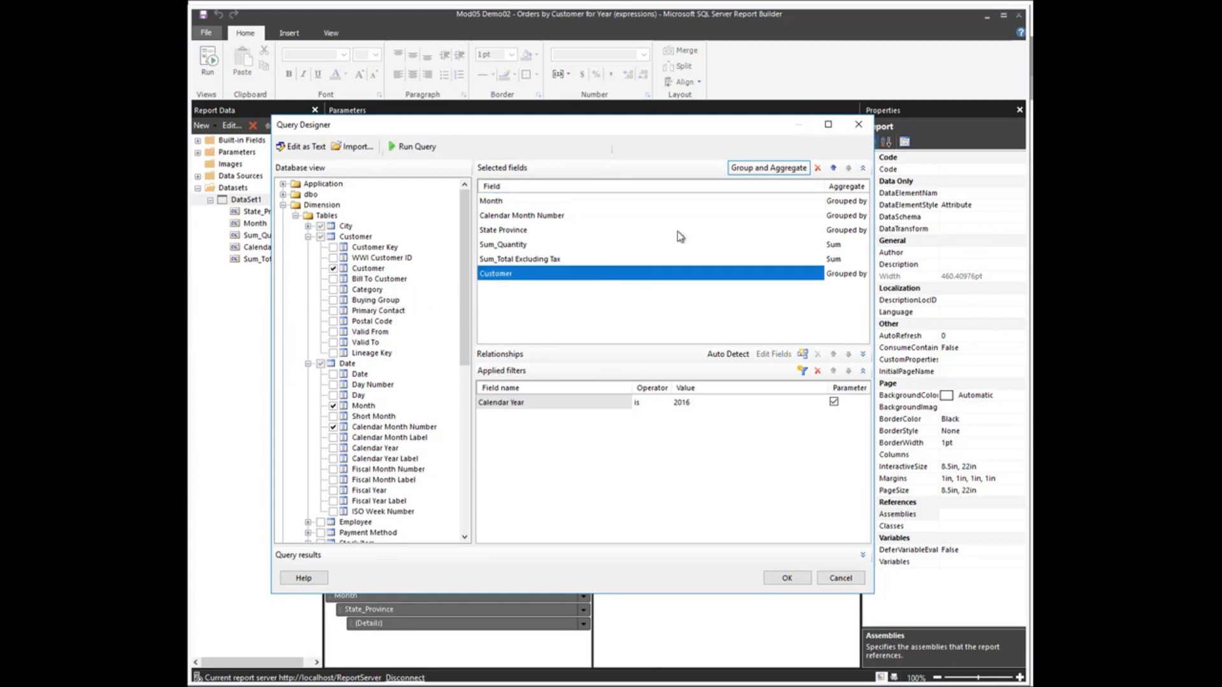
click(833, 169)
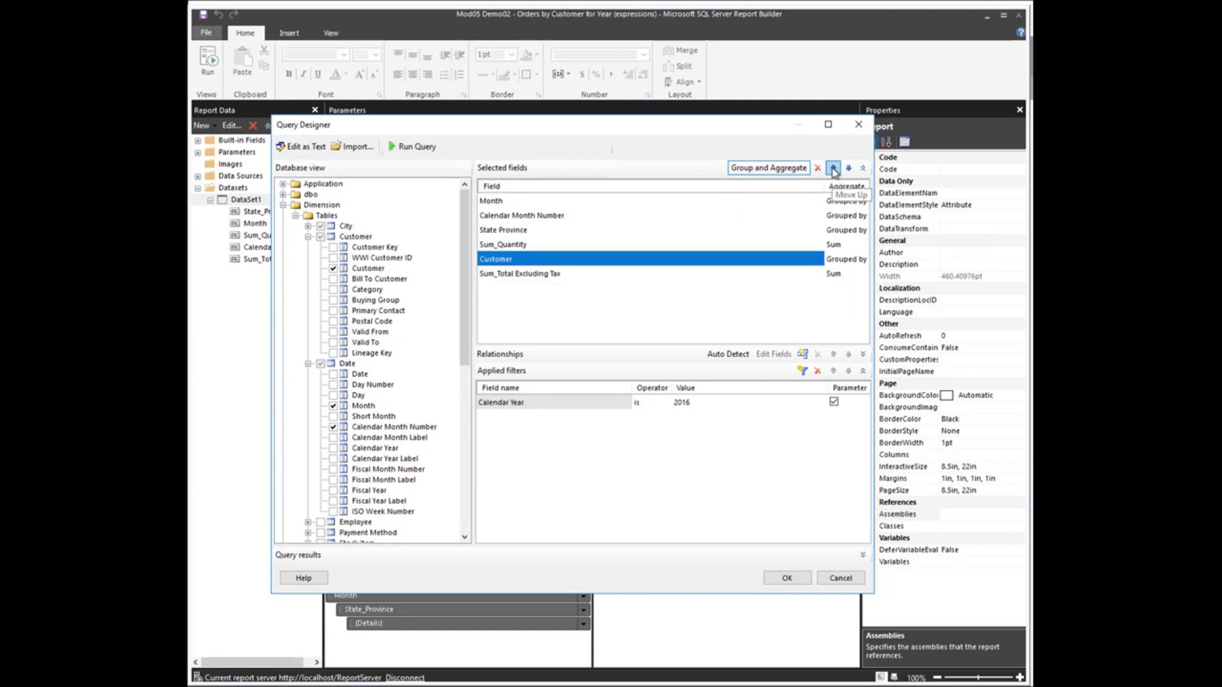
click(833, 169)
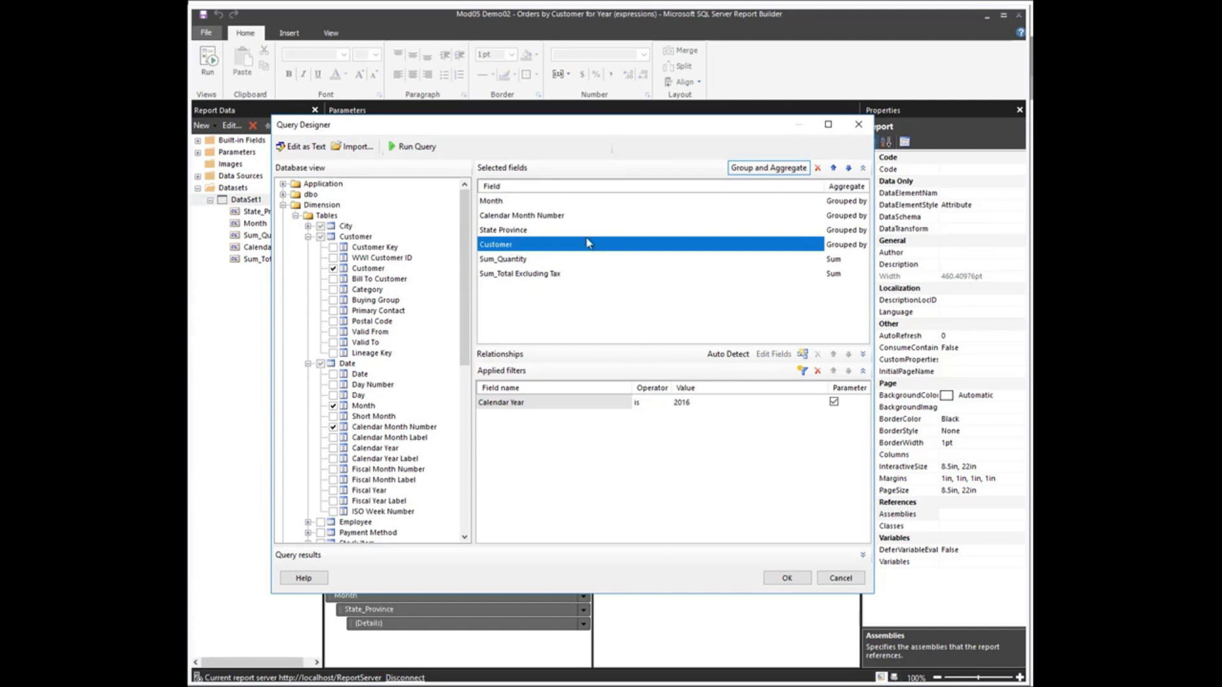
click(502, 202)
click(517, 214)
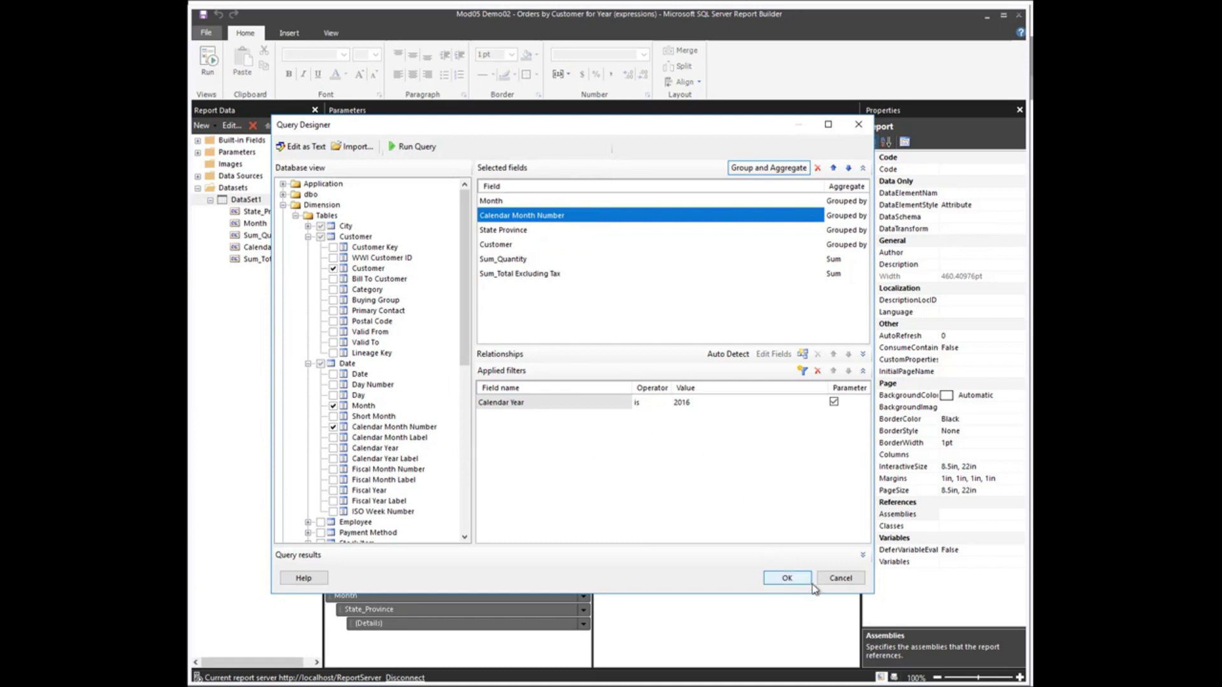
click(787, 579)
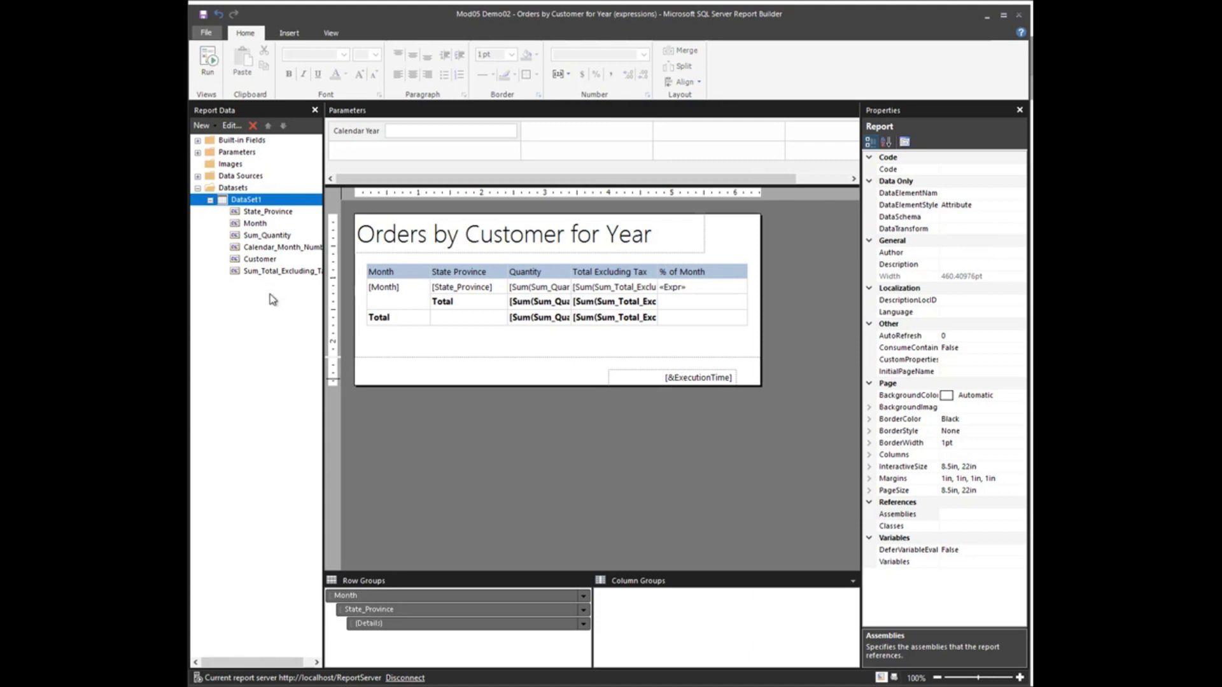
Step: Rename the DataSet1 dataset as ReportData
right_click(258, 201)
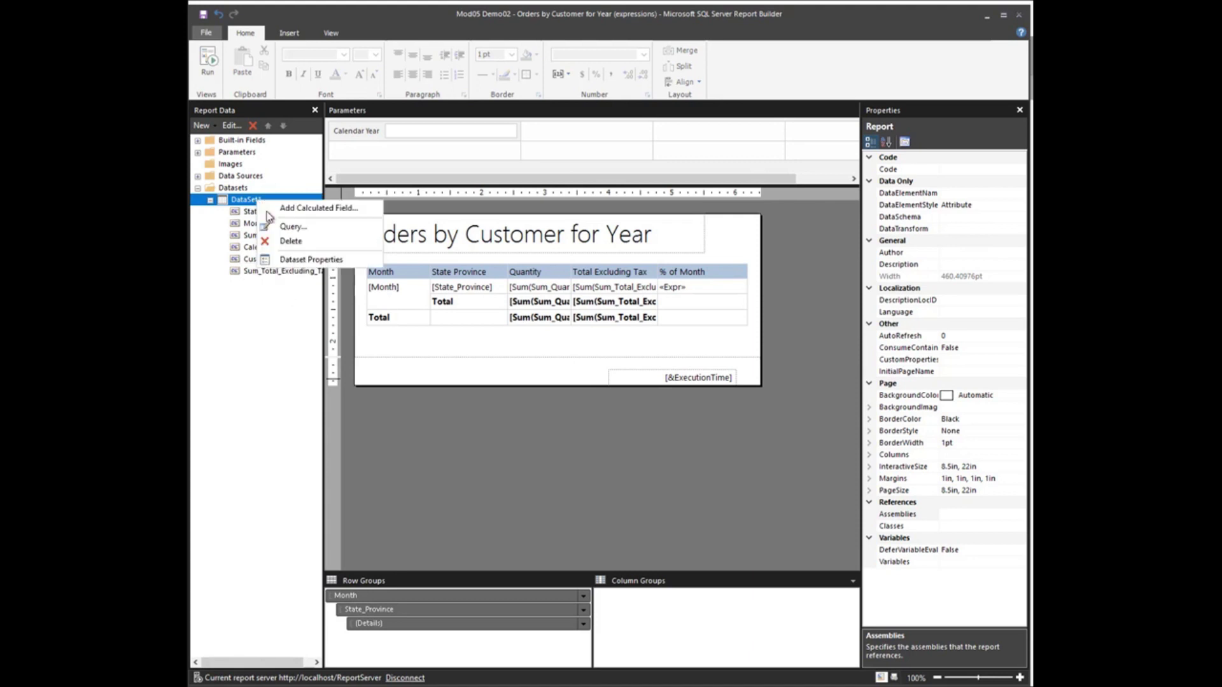
click(320, 261)
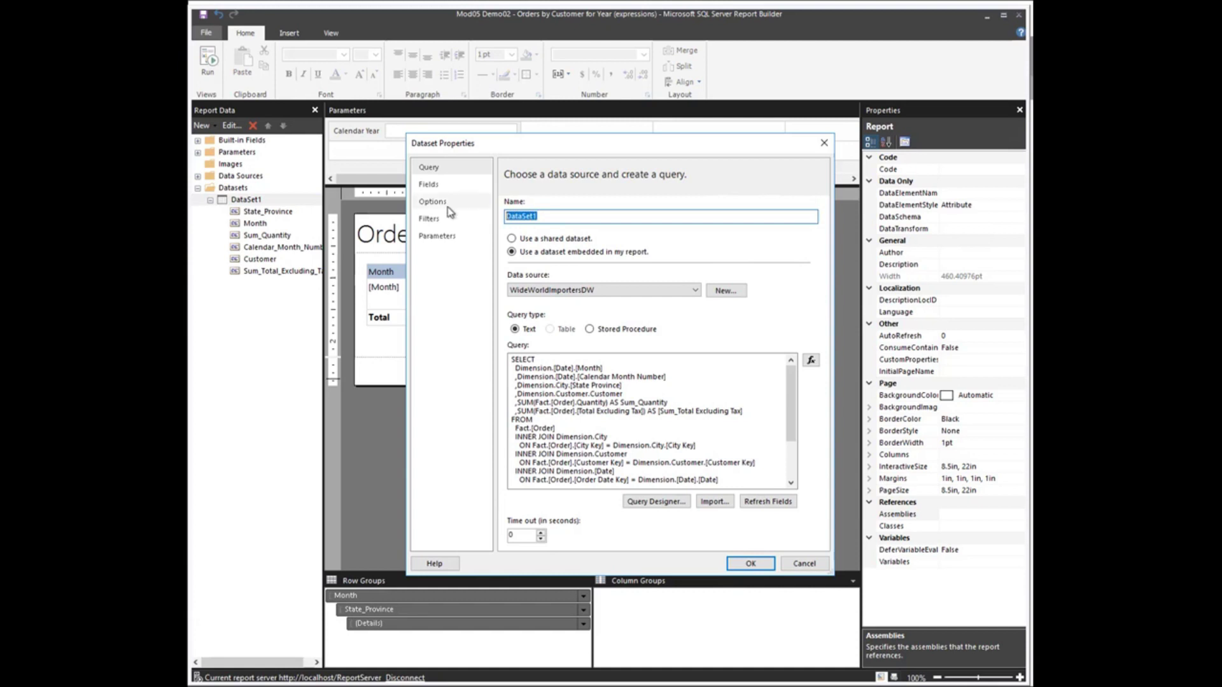
text(Report)
click(762, 565)
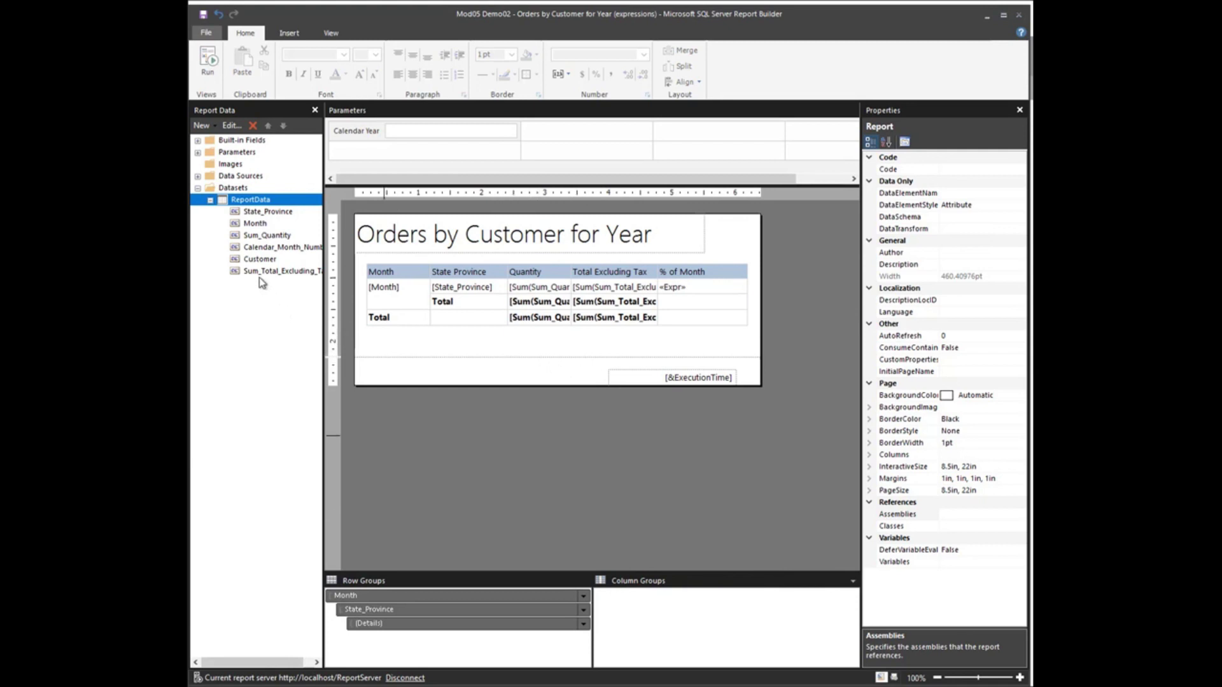
Step: Add the Customer field as a row group between the State_Province group and the details
click(270, 259)
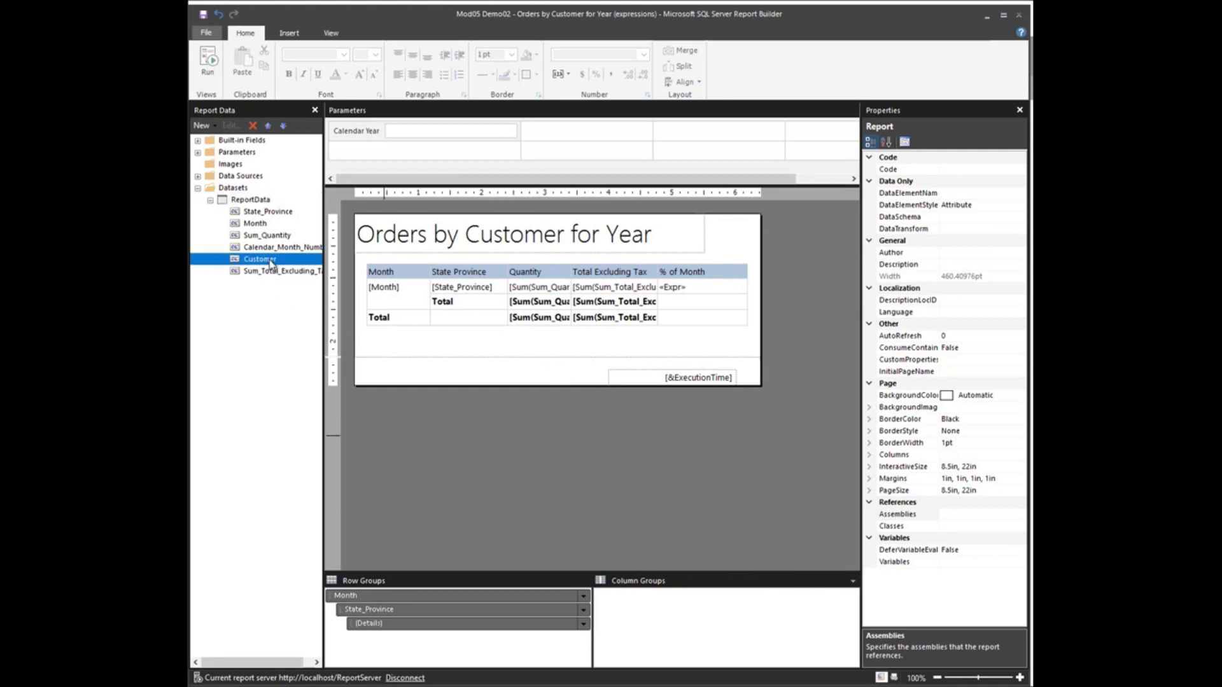
click(591, 317)
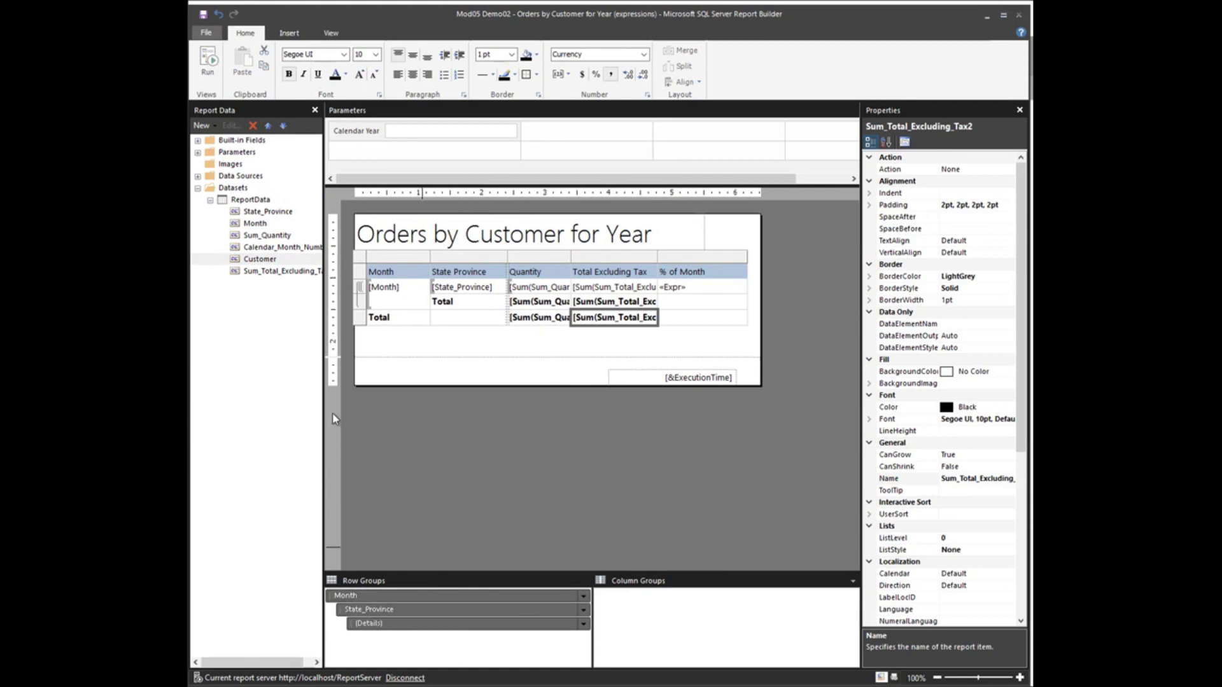
click(259, 262)
drag(260, 264, 414, 616)
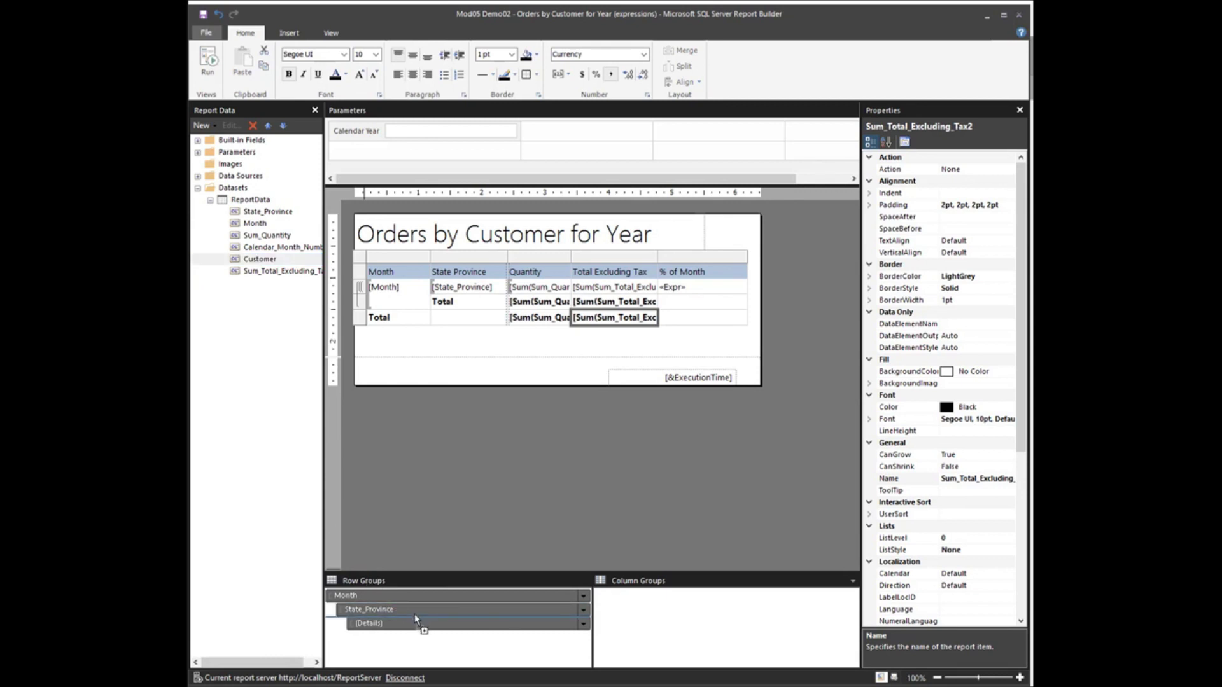
drag(414, 616, 415, 616)
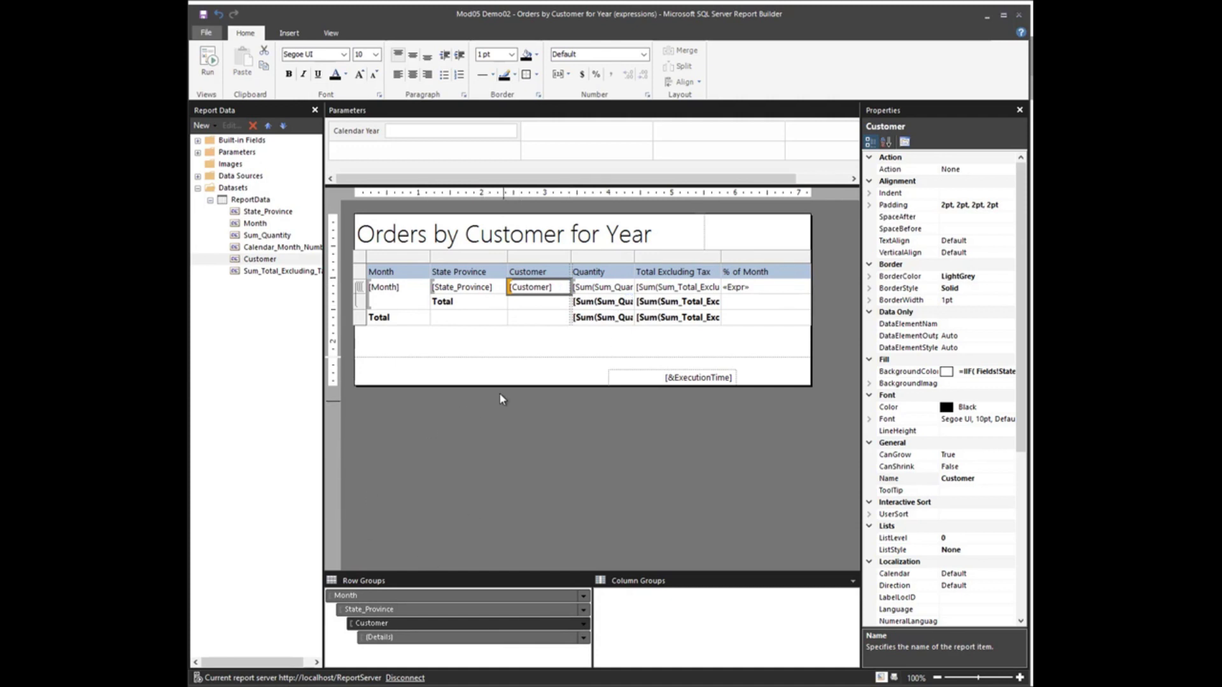
Step: Add a total after the Customer row group
click(583, 627)
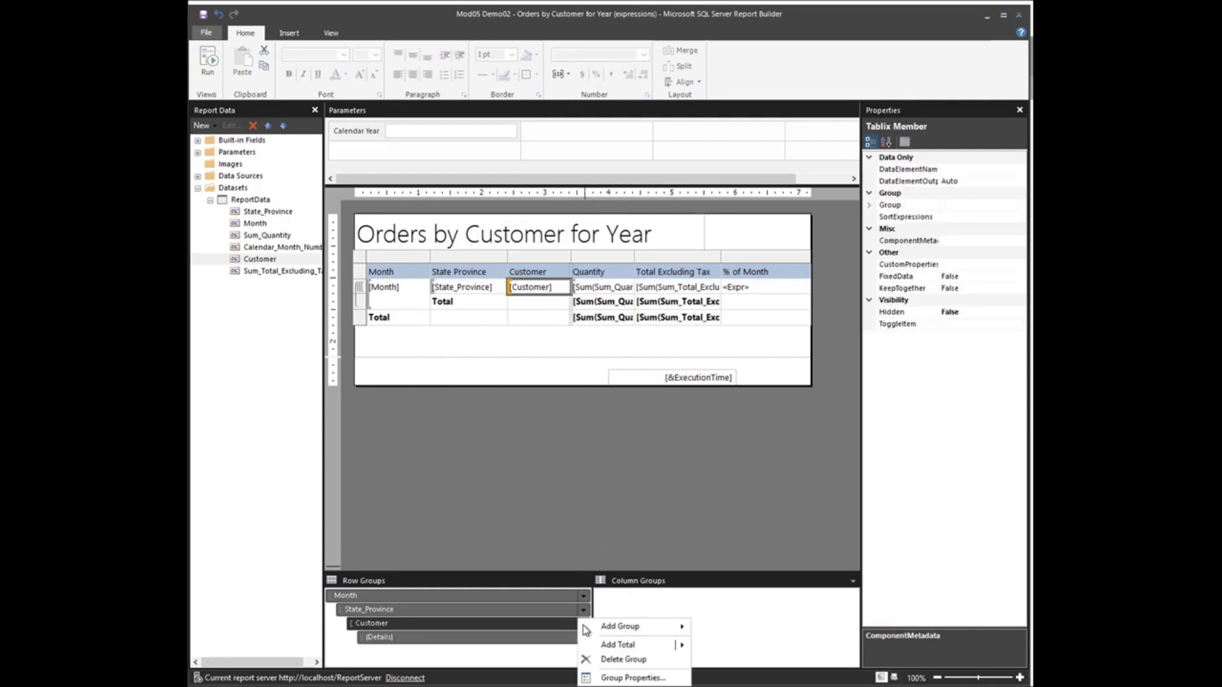
mouse_move(662, 645)
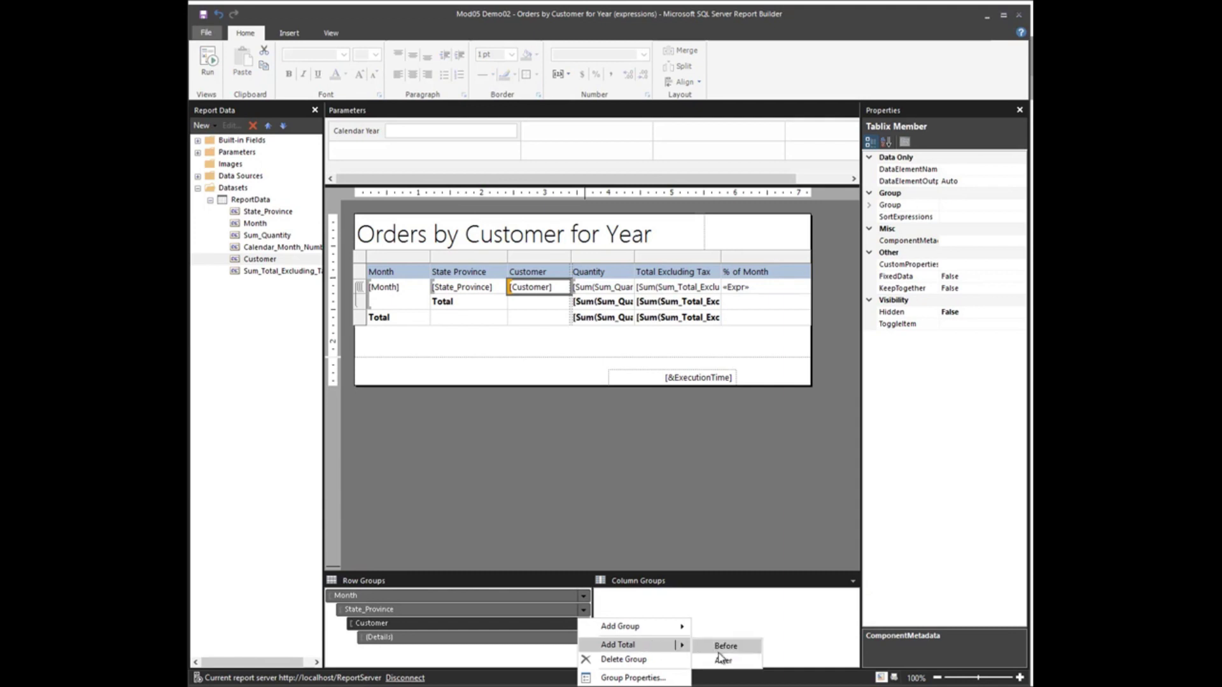
click(726, 662)
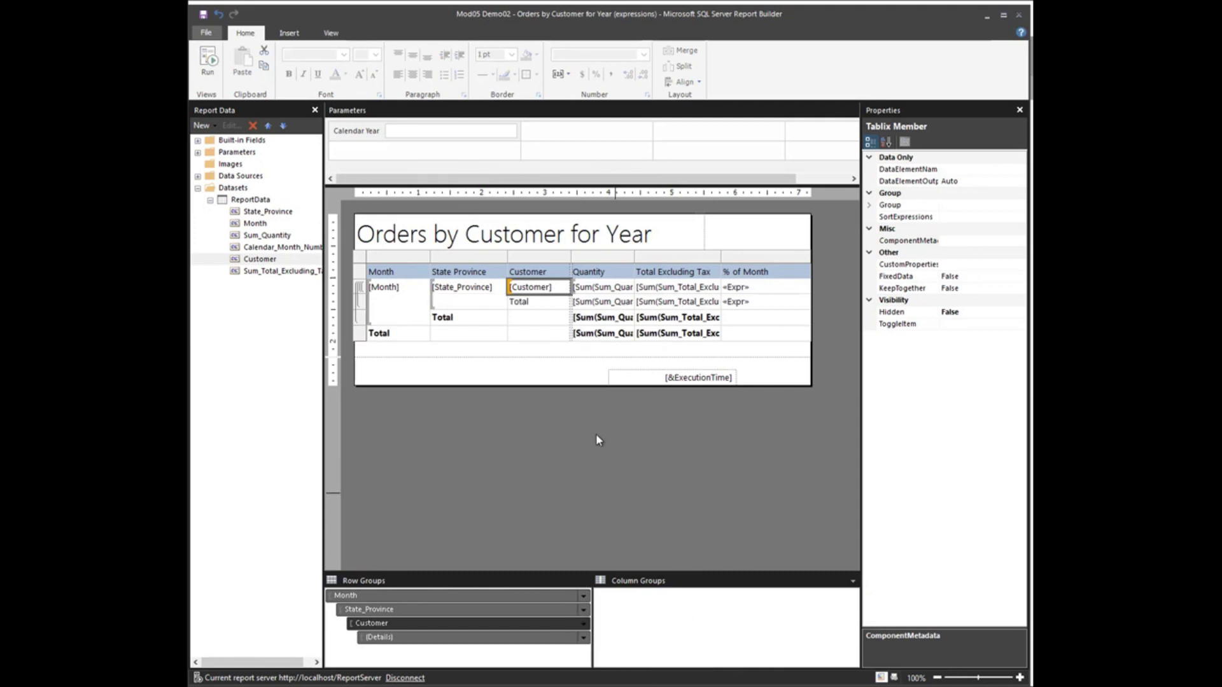
Step: Make the entire Customer group total row bold
click(362, 303)
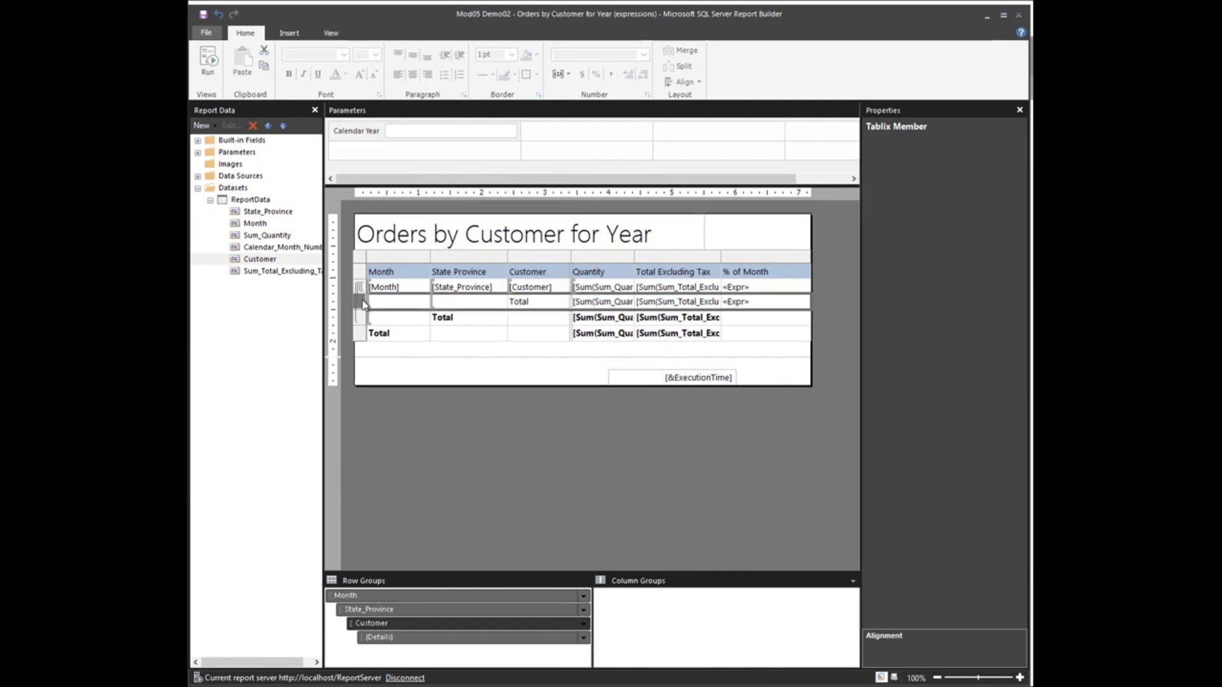
click(288, 75)
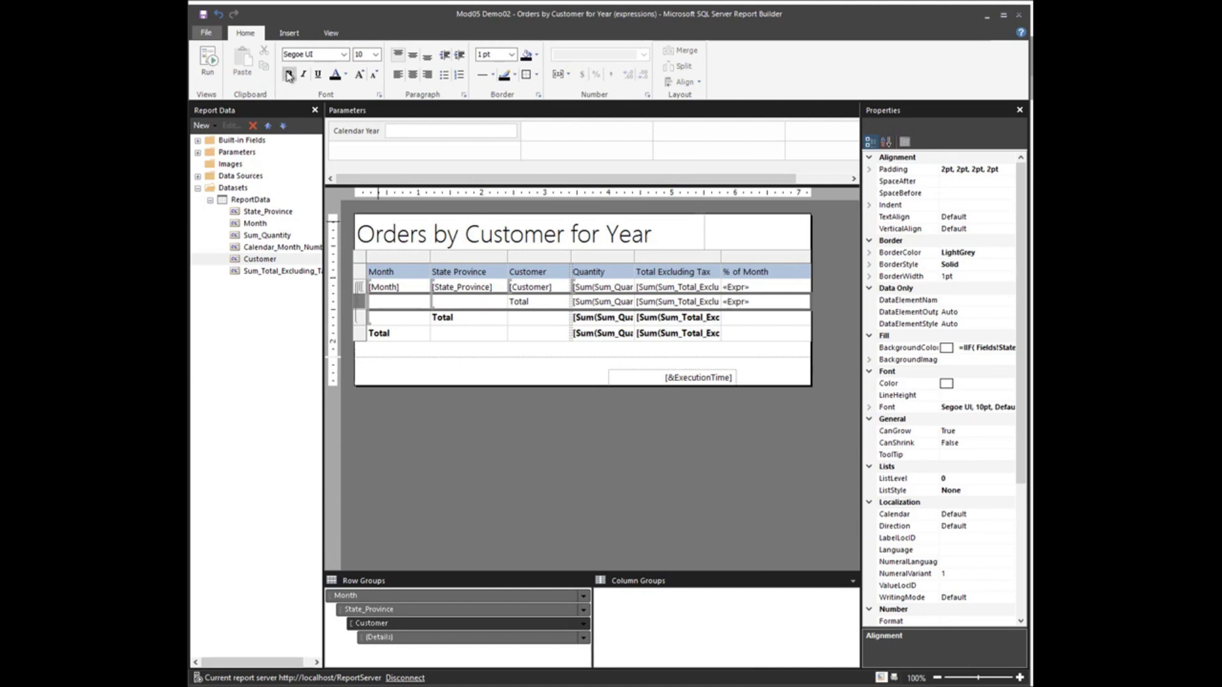
Step: Preview the report for calendar year 2016, examine the customer rows and totals on the first and last pages, and return to the design
click(200, 69)
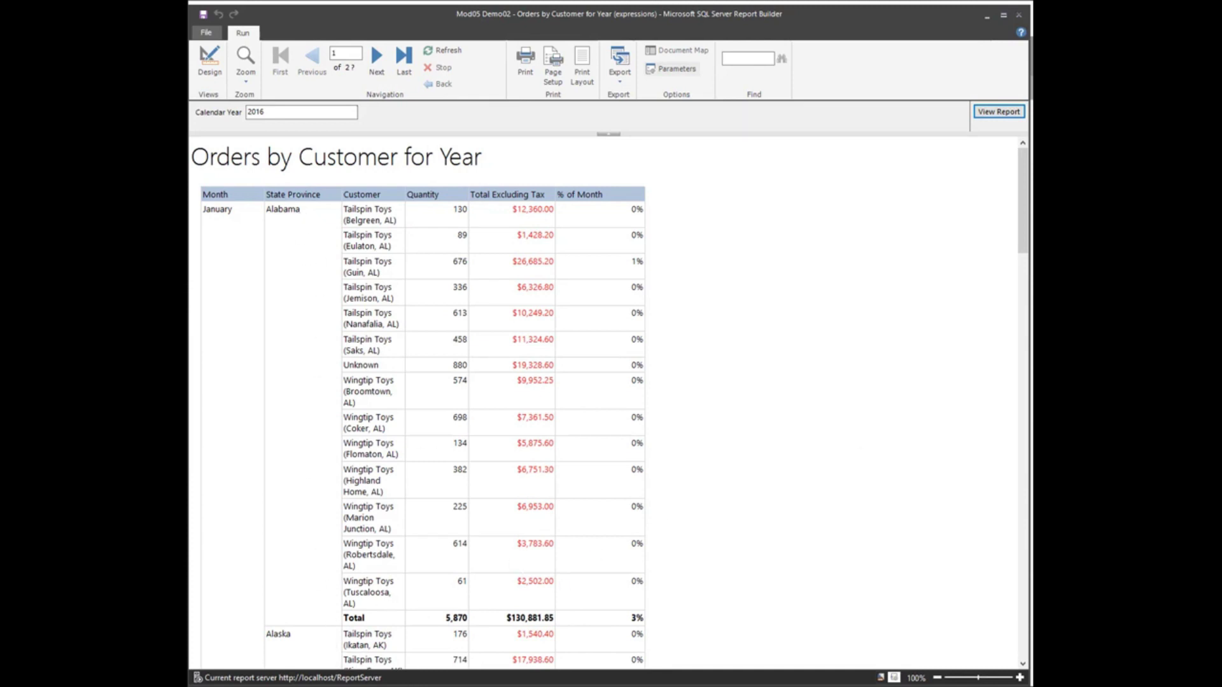
drag(1025, 245, 1024, 377)
scroll(566, 346, down, 15)
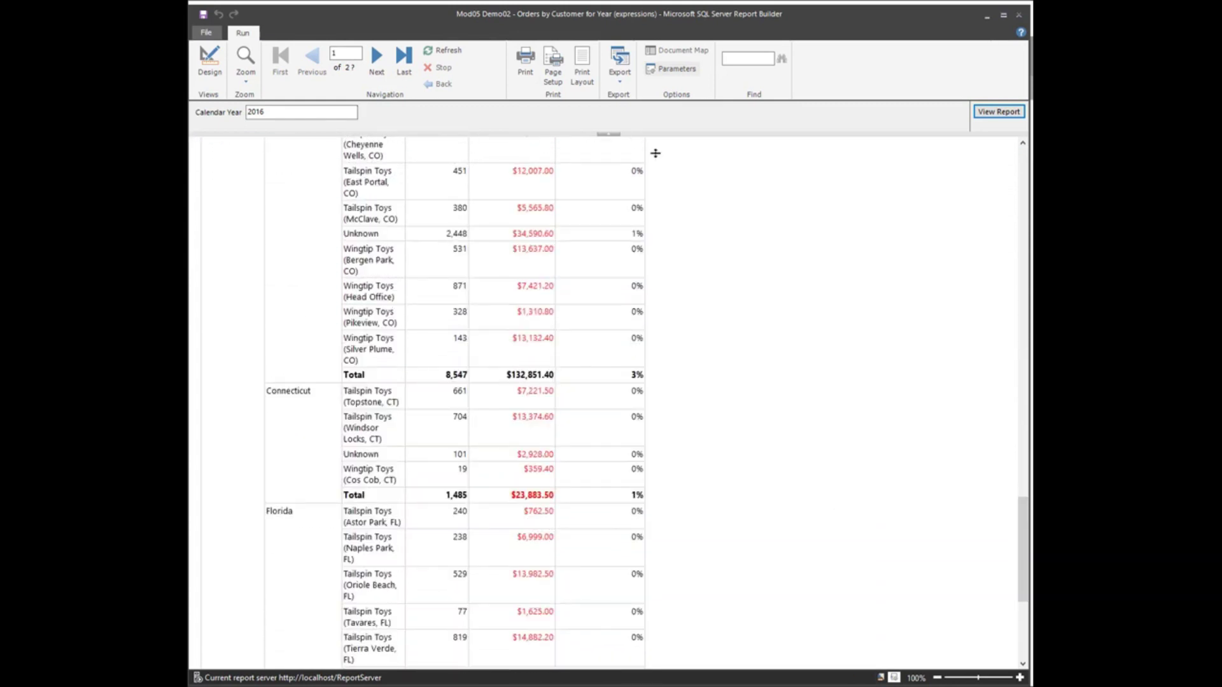
click(408, 61)
drag(1025, 403, 1113, 636)
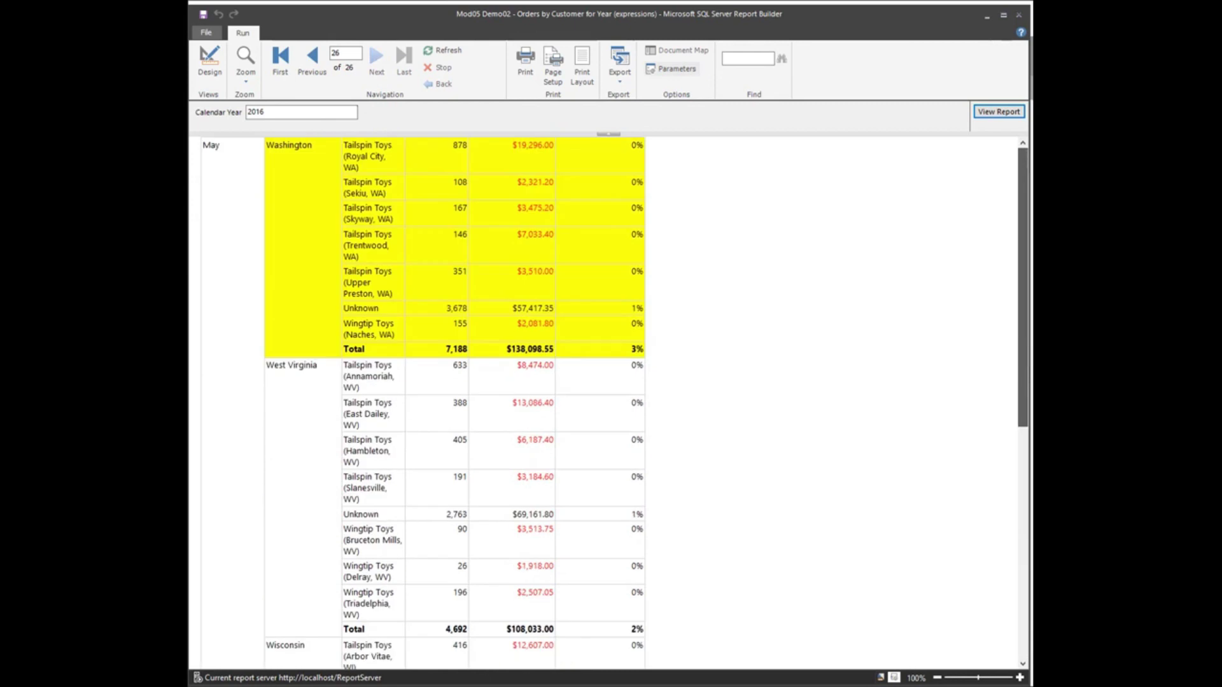
click(1025, 659)
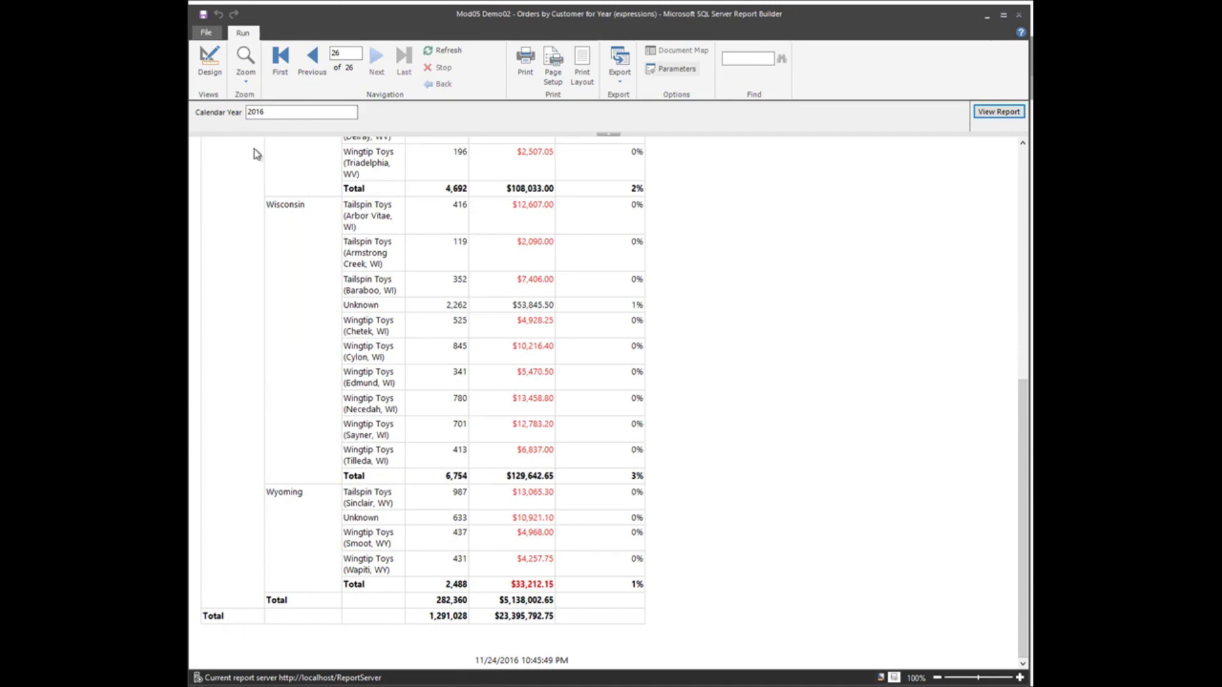
click(280, 70)
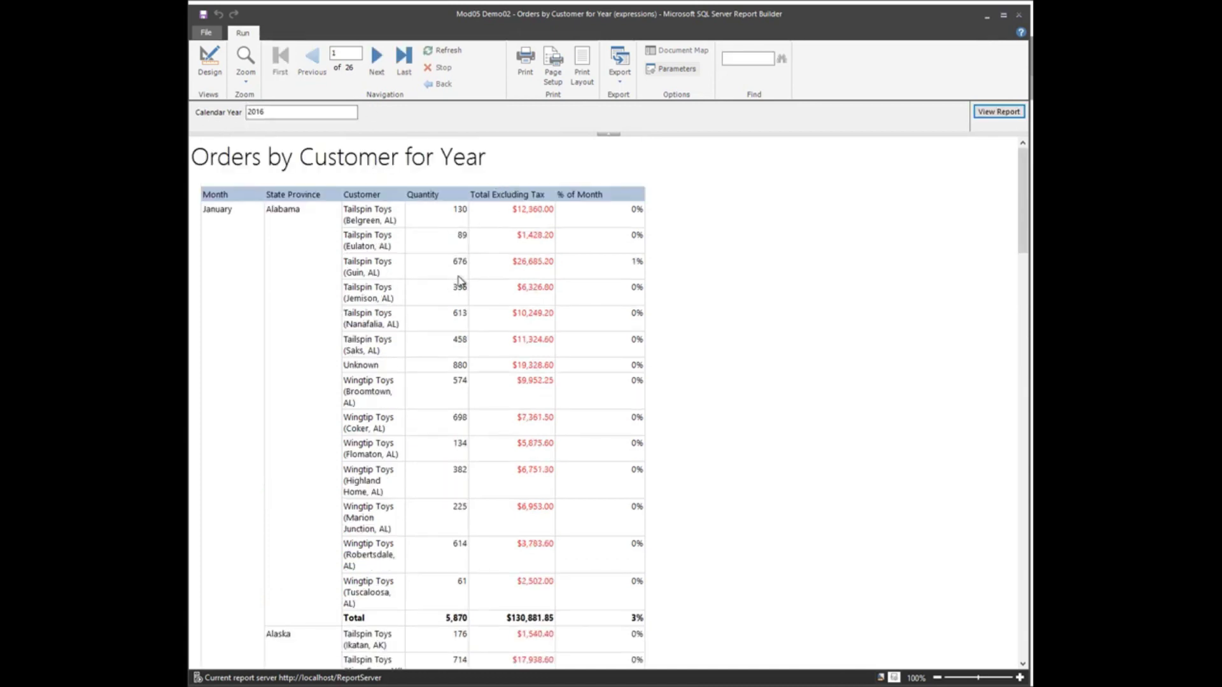
click(402, 63)
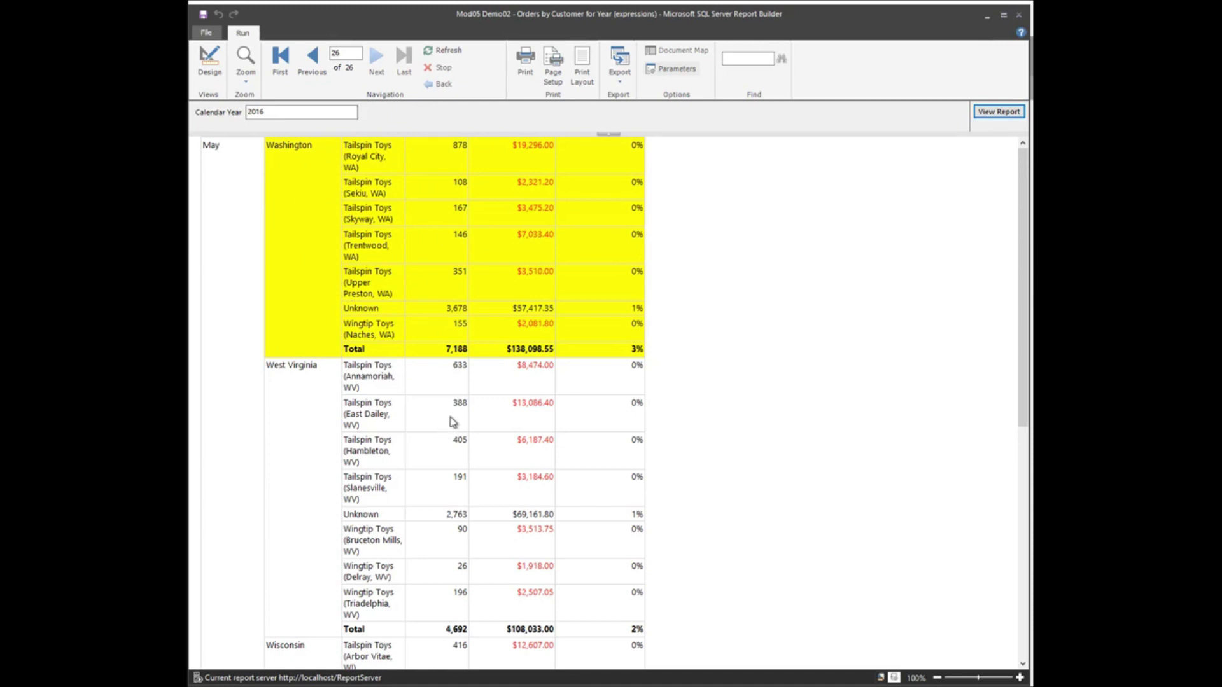
click(210, 60)
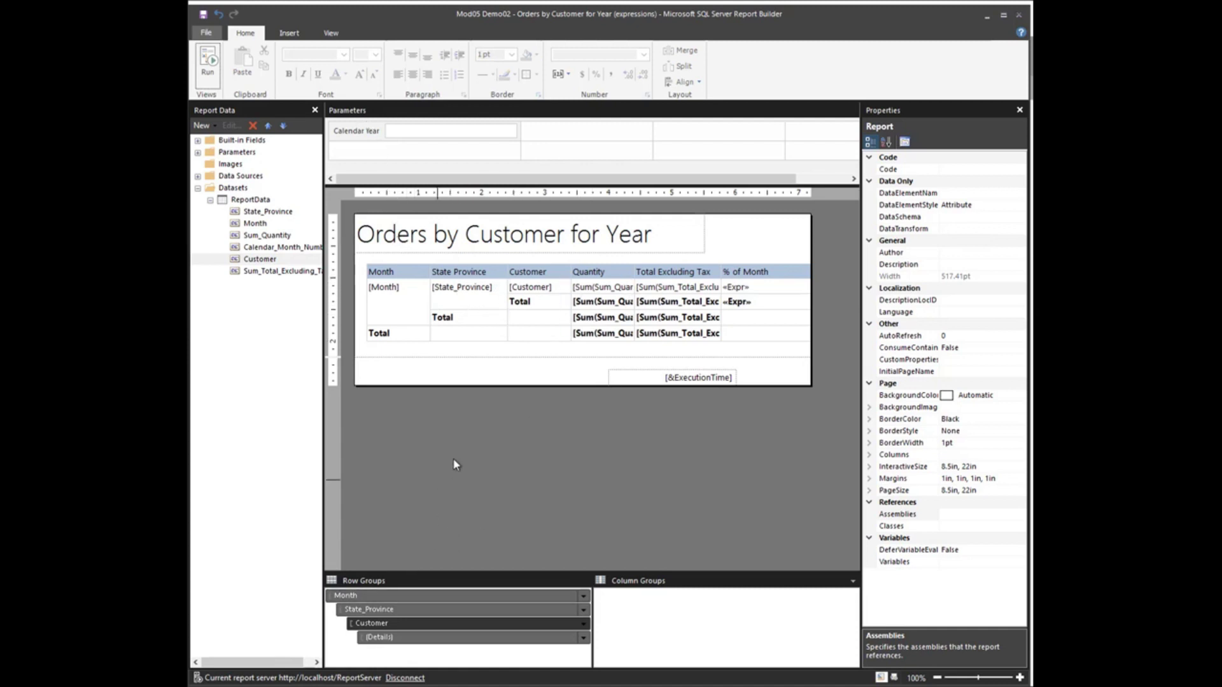
Step: Set the Customer row group to be hidden initially, with its display toggled by the State_Province report item
click(583, 627)
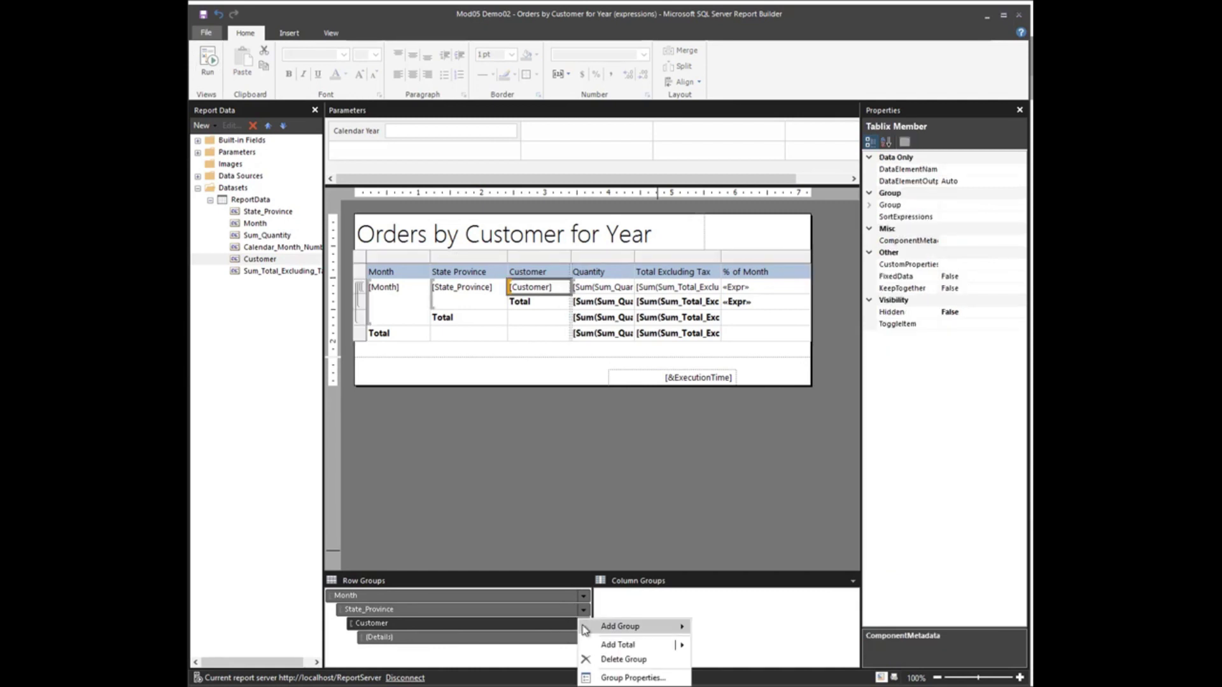
click(559, 630)
right_click(560, 630)
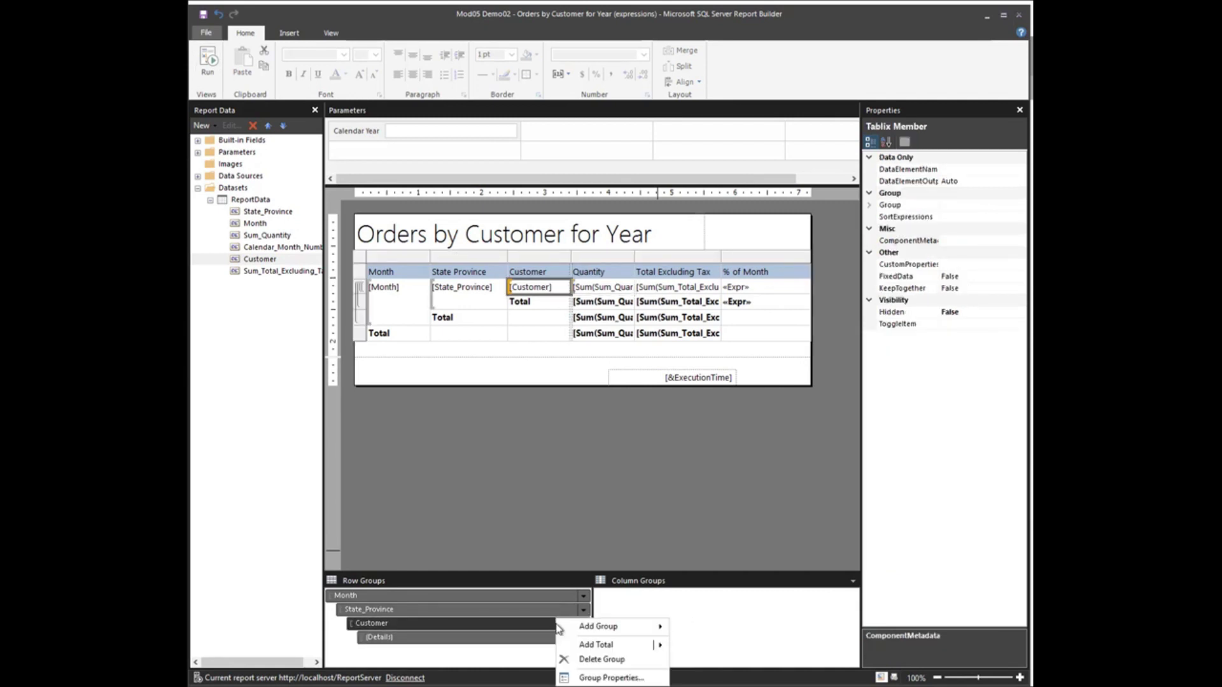
click(532, 623)
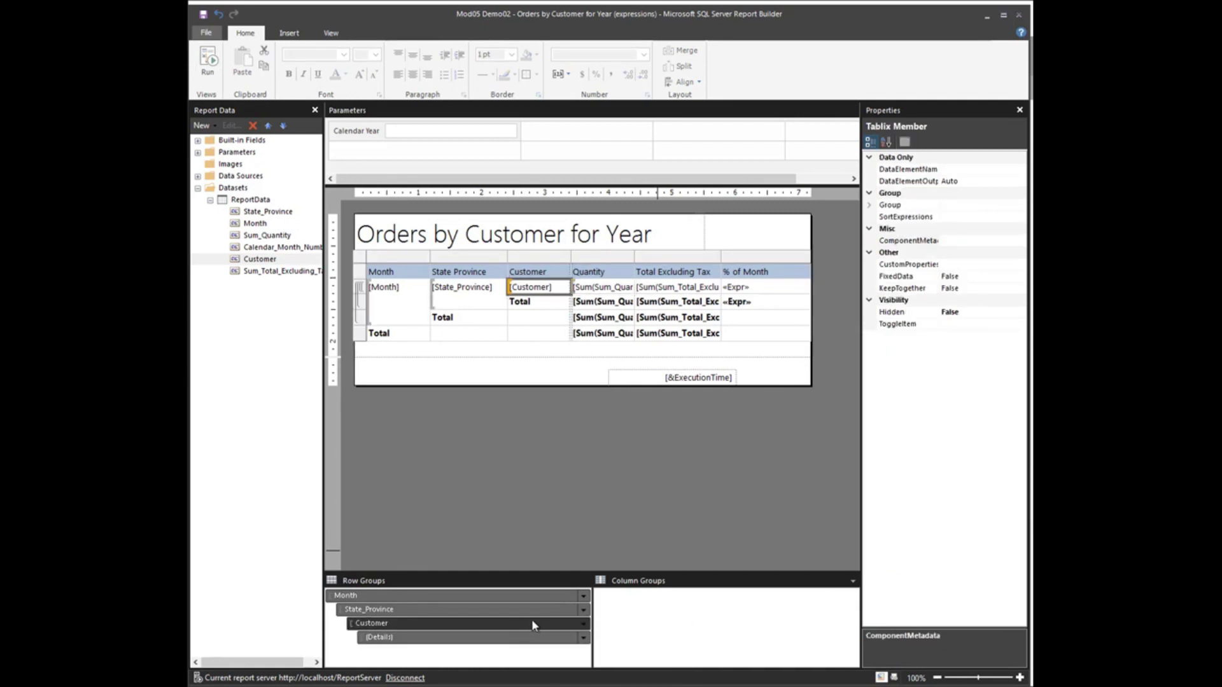
click(584, 626)
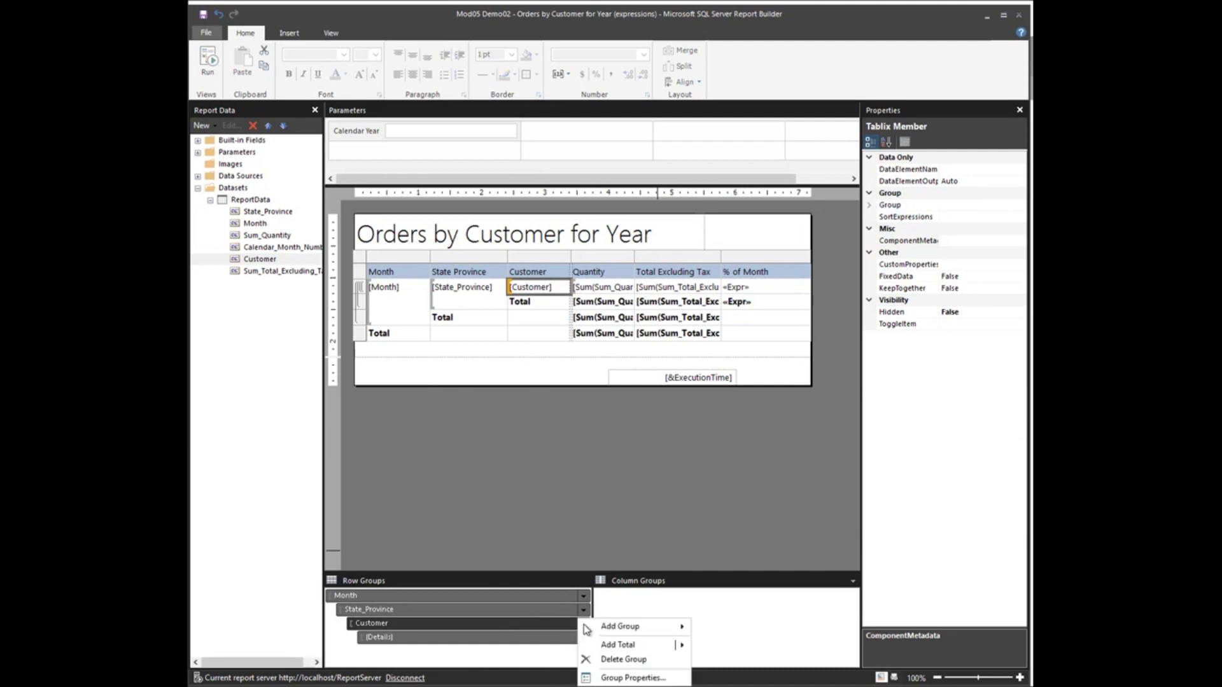
click(649, 678)
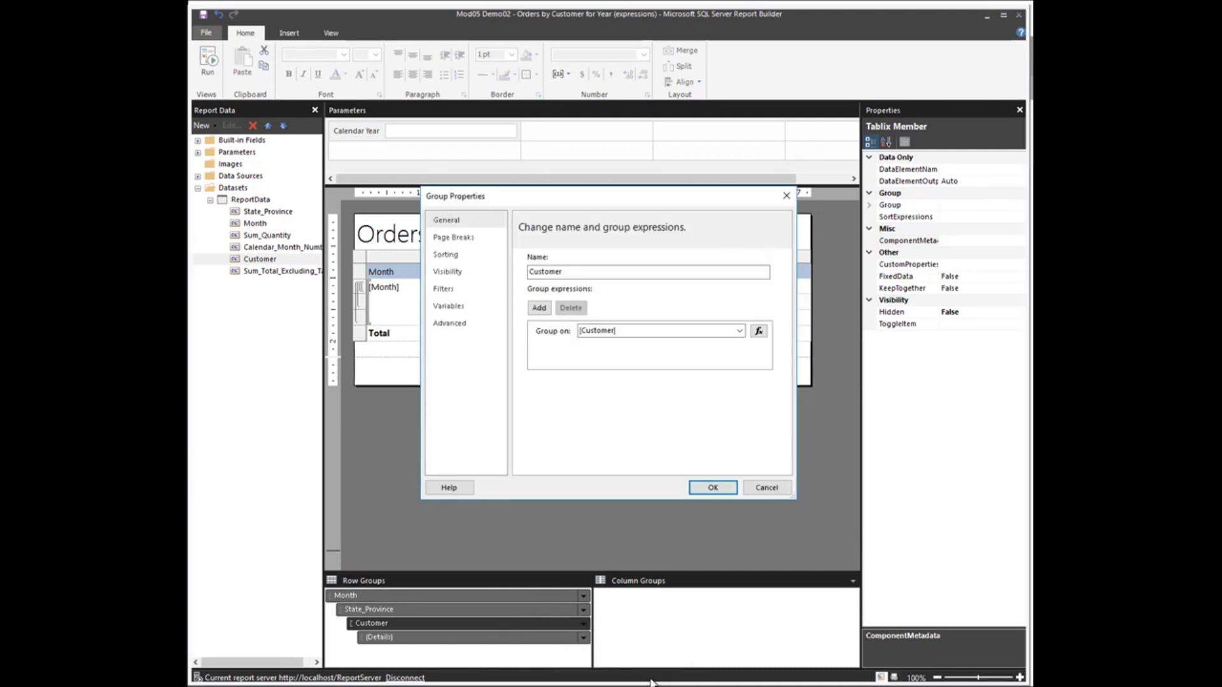
click(454, 278)
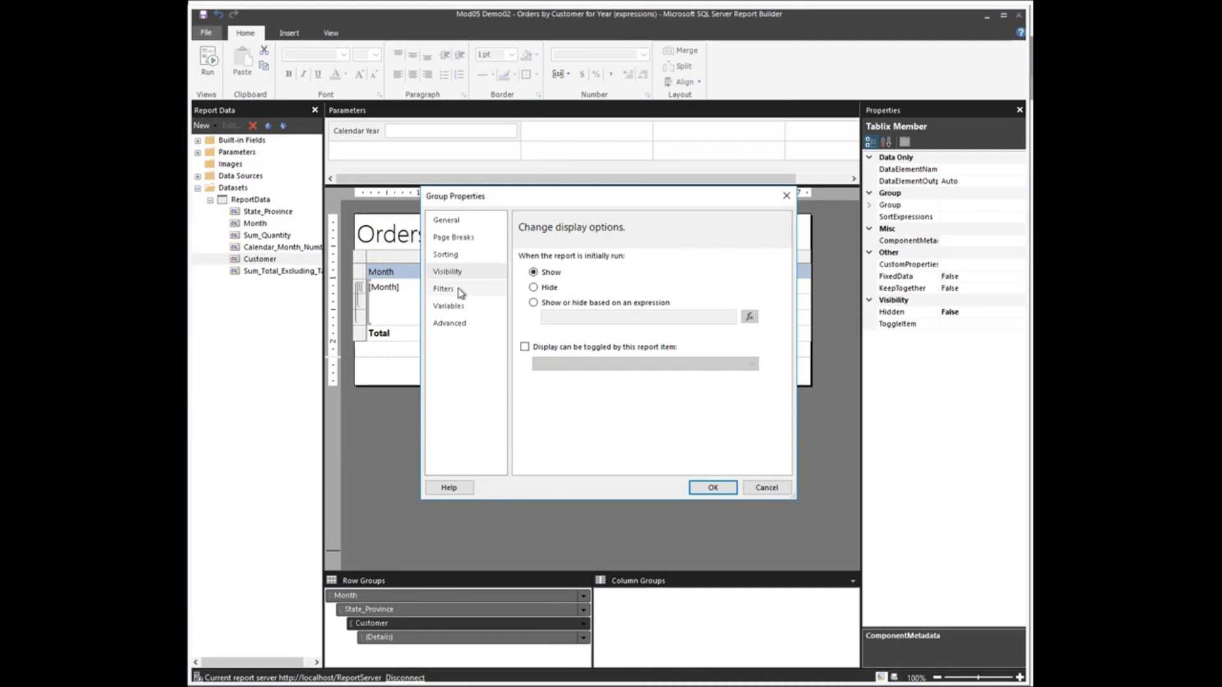
click(535, 288)
click(533, 350)
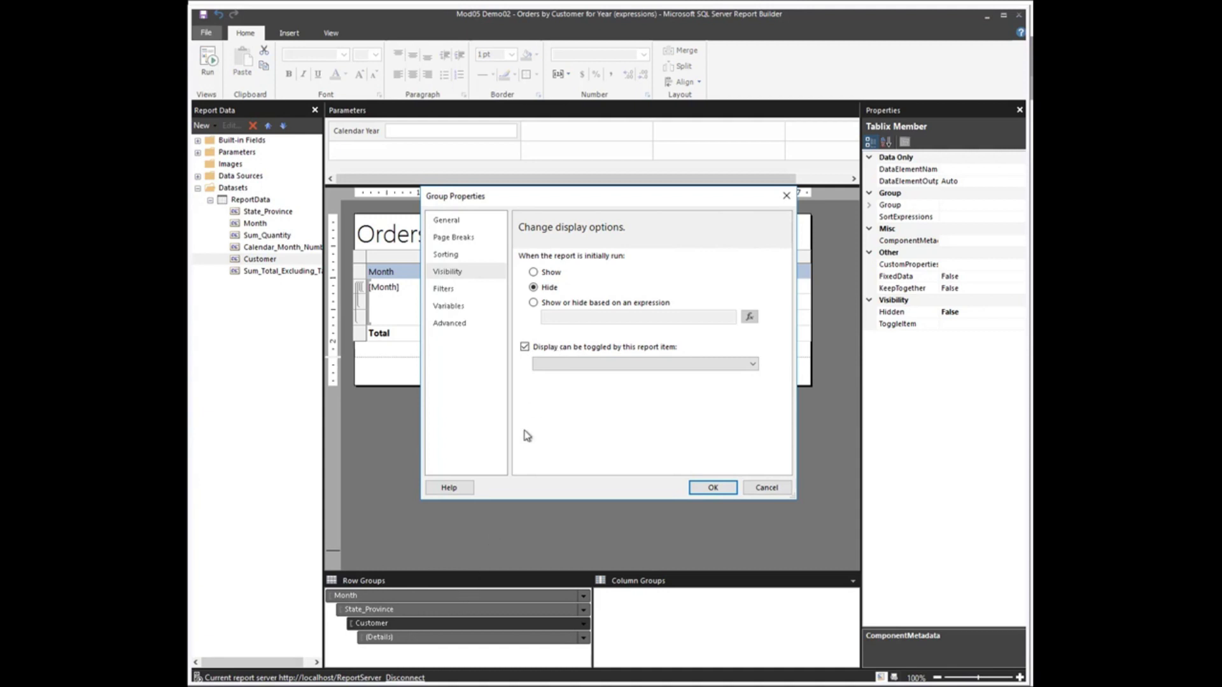
click(753, 364)
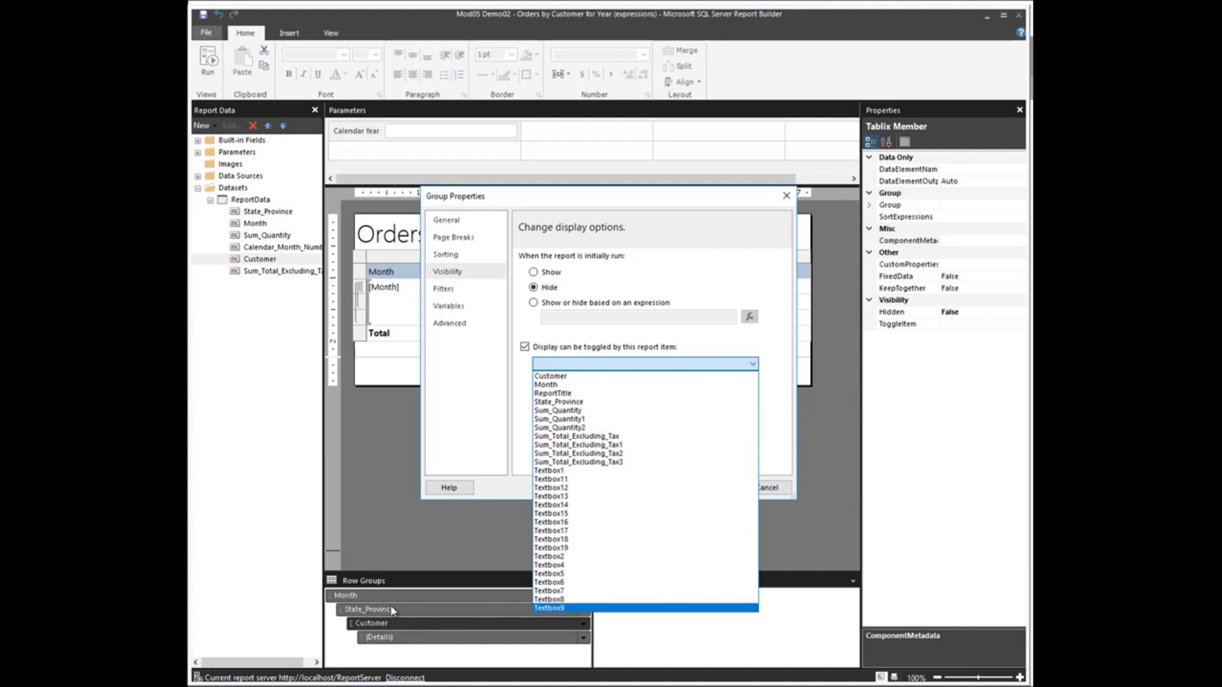
click(574, 402)
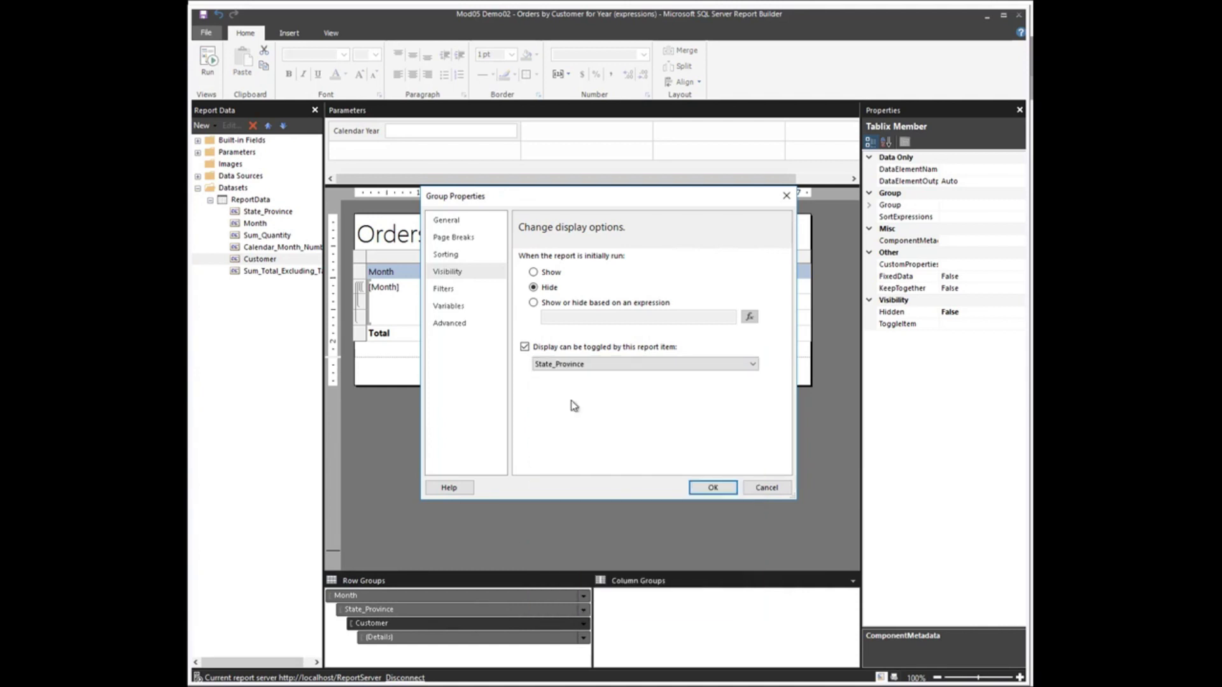
click(711, 490)
Step: Set the State_Province row group to be hidden initially, with its display toggled by the Month report item
click(557, 612)
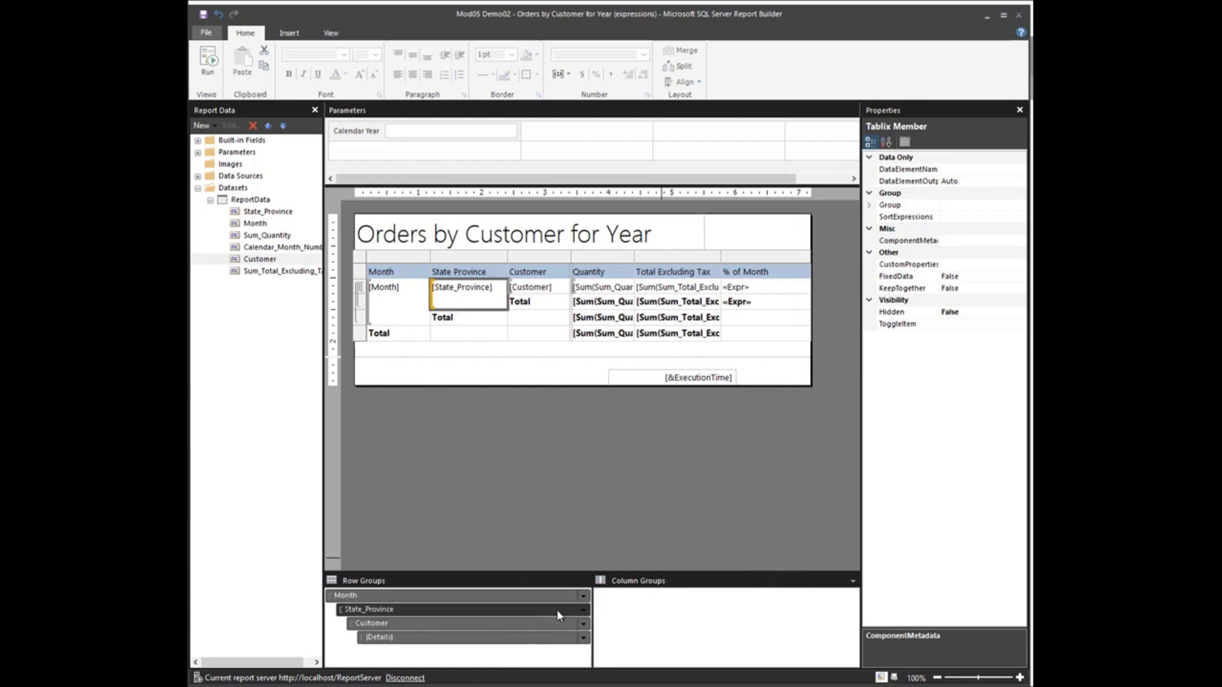
click(582, 614)
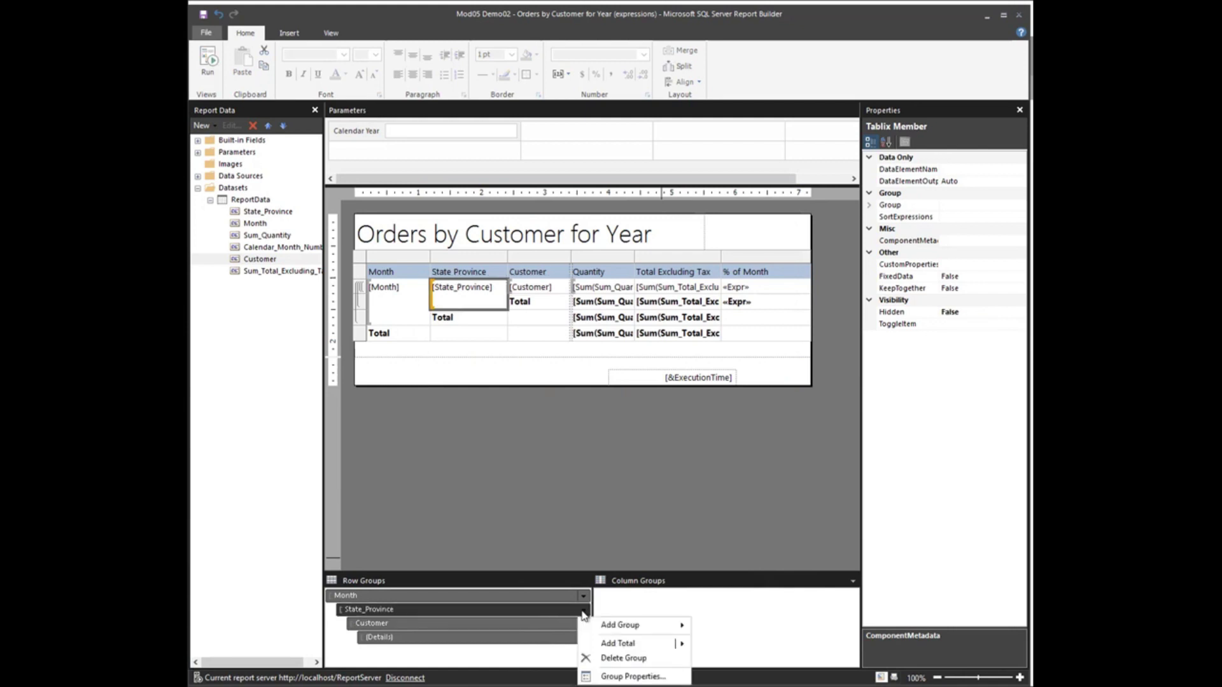
click(651, 678)
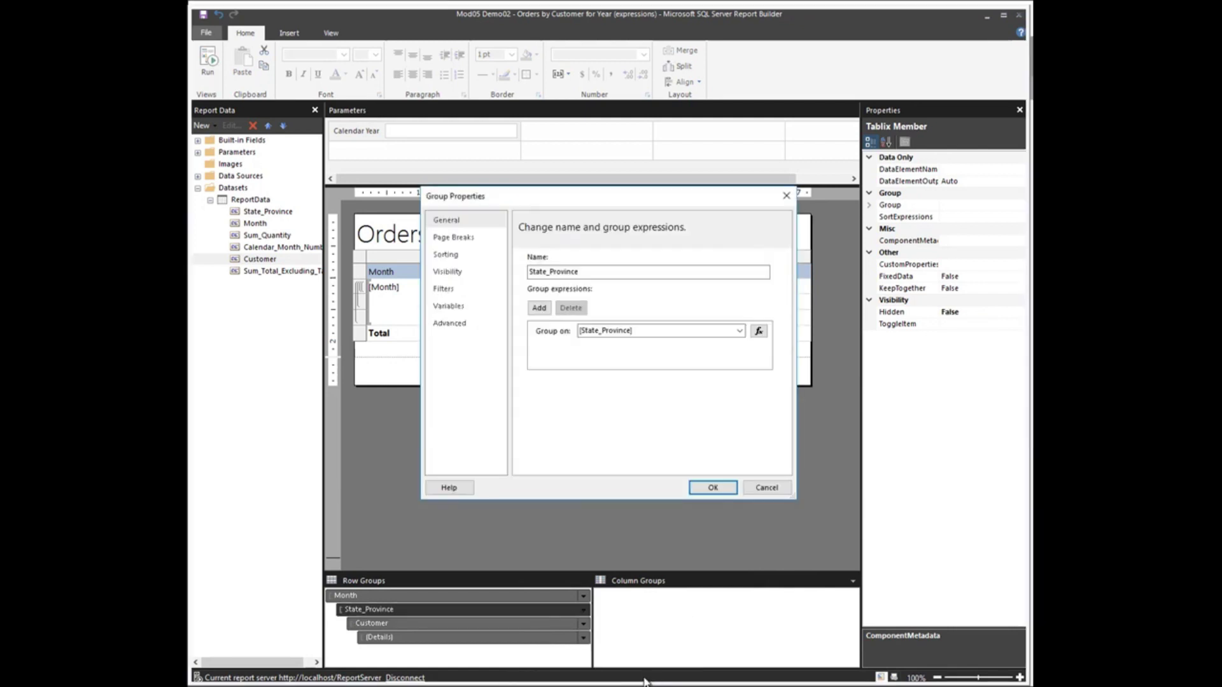
click(448, 274)
click(533, 288)
click(551, 346)
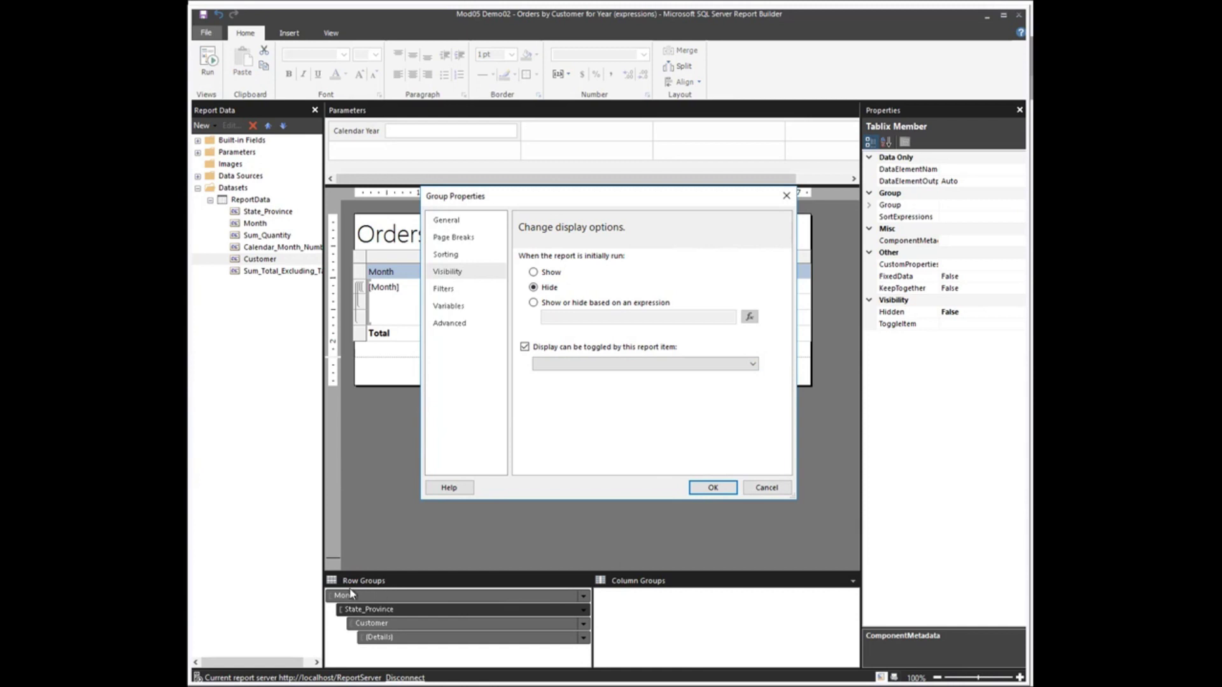
click(752, 364)
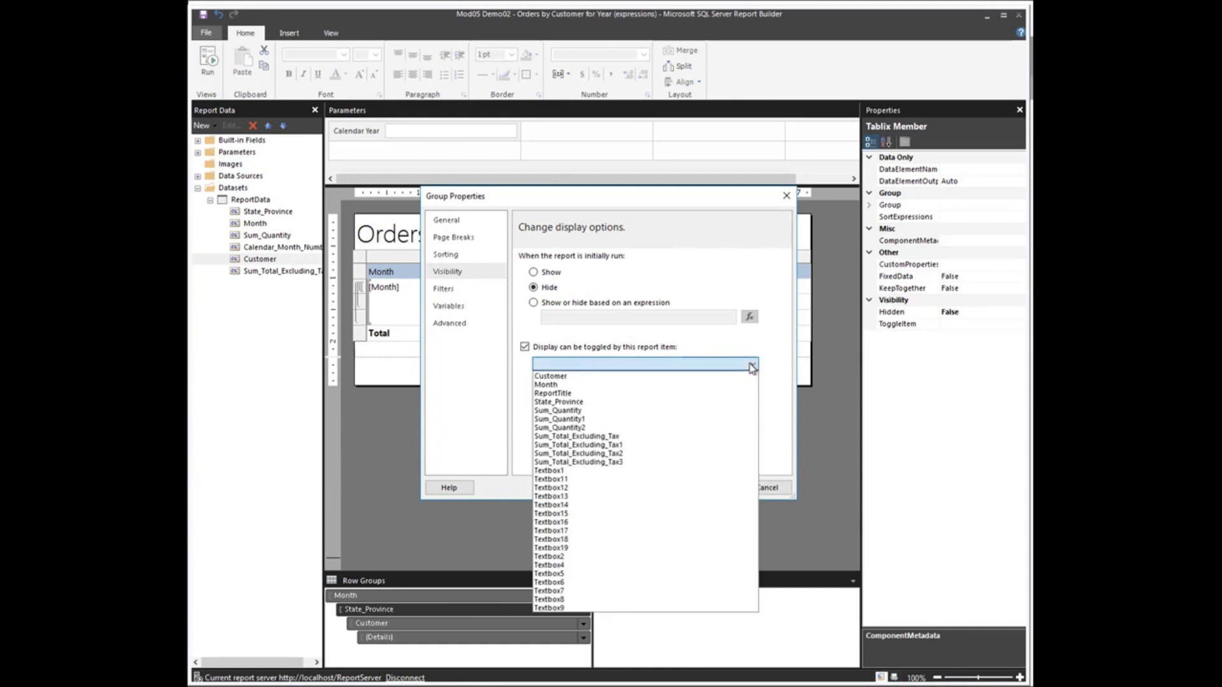
click(579, 386)
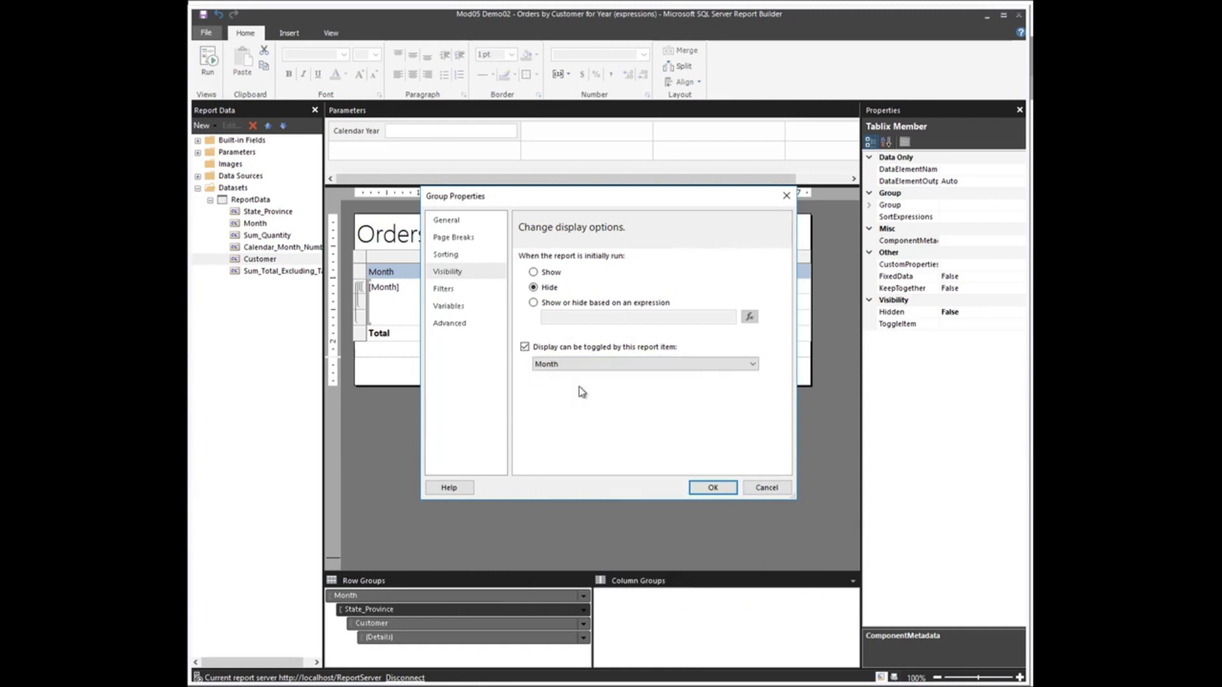
click(712, 487)
click(637, 446)
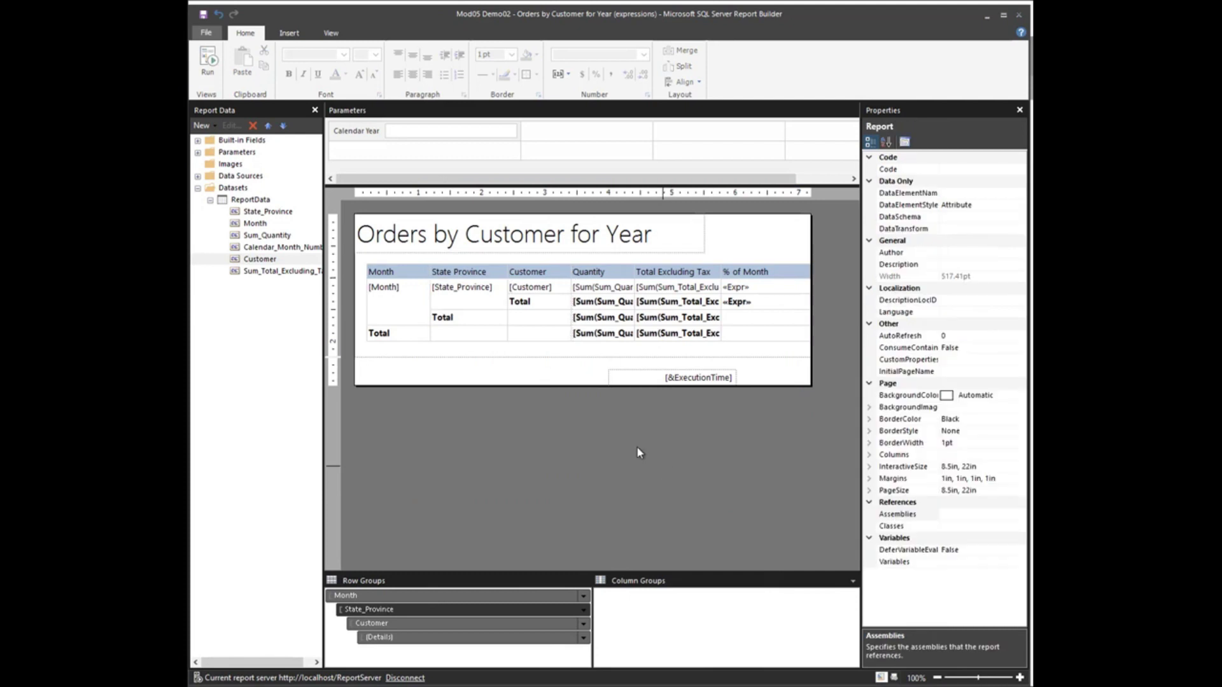
Step: Preview the report for 2016, check drill-down by expanding and collapsing February and its Arizona customers, and return to the design
click(206, 62)
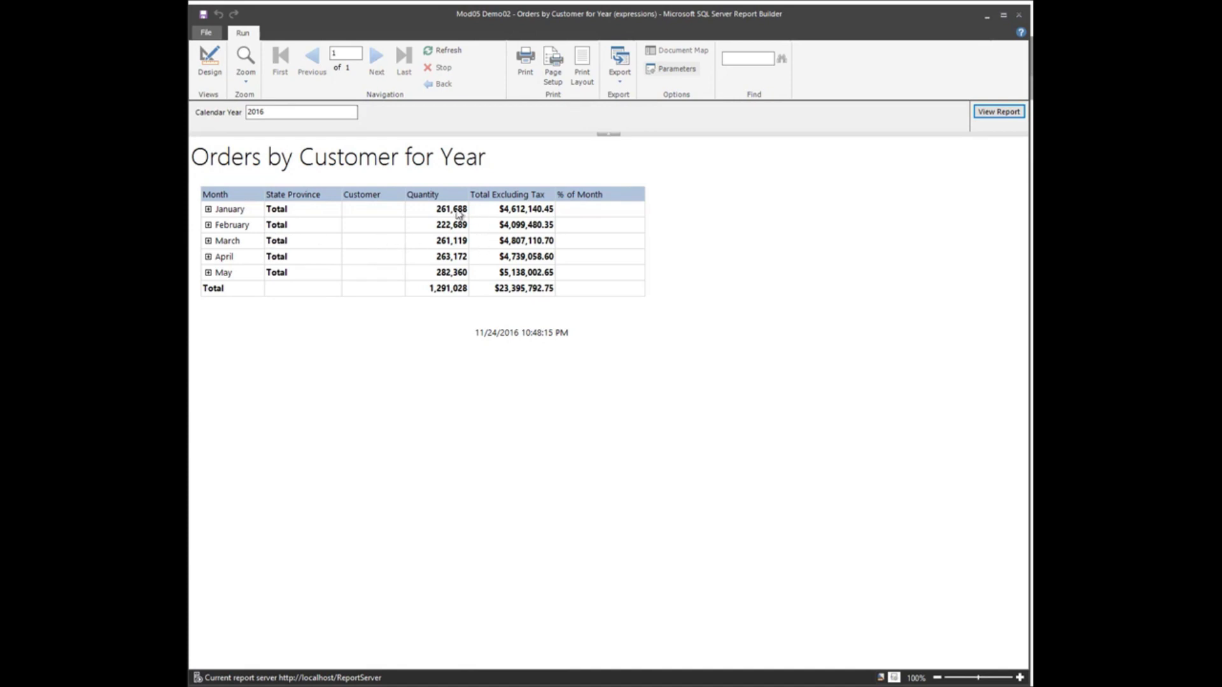
click(208, 225)
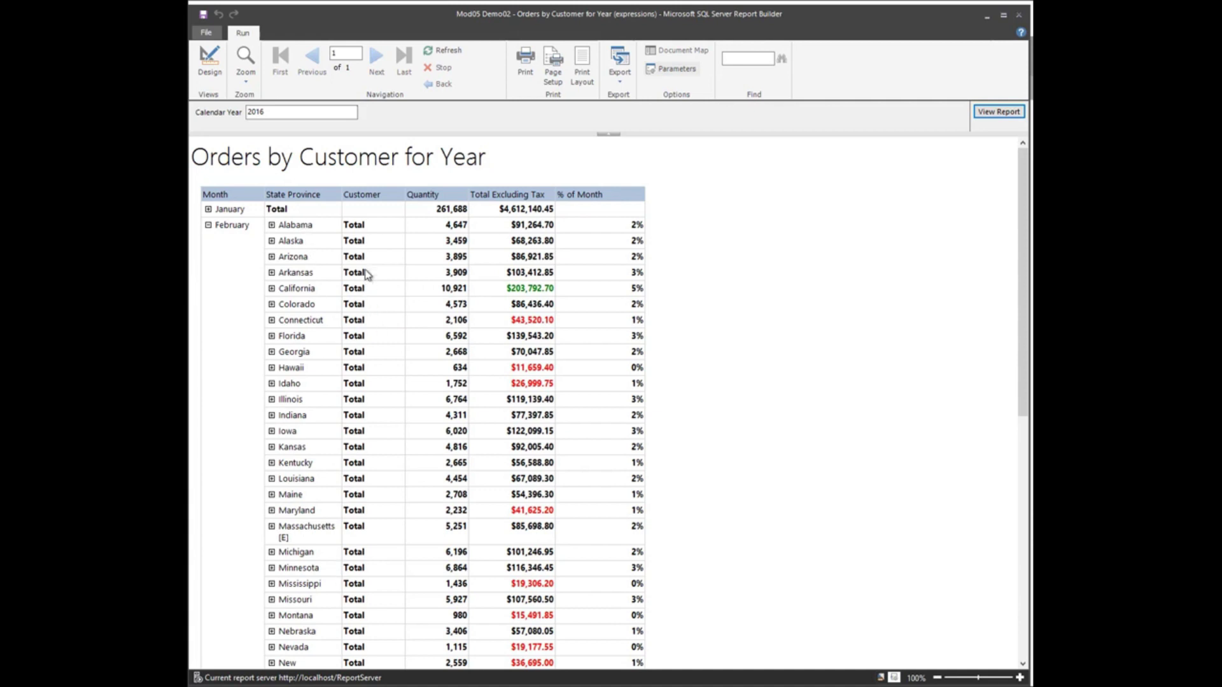
click(272, 256)
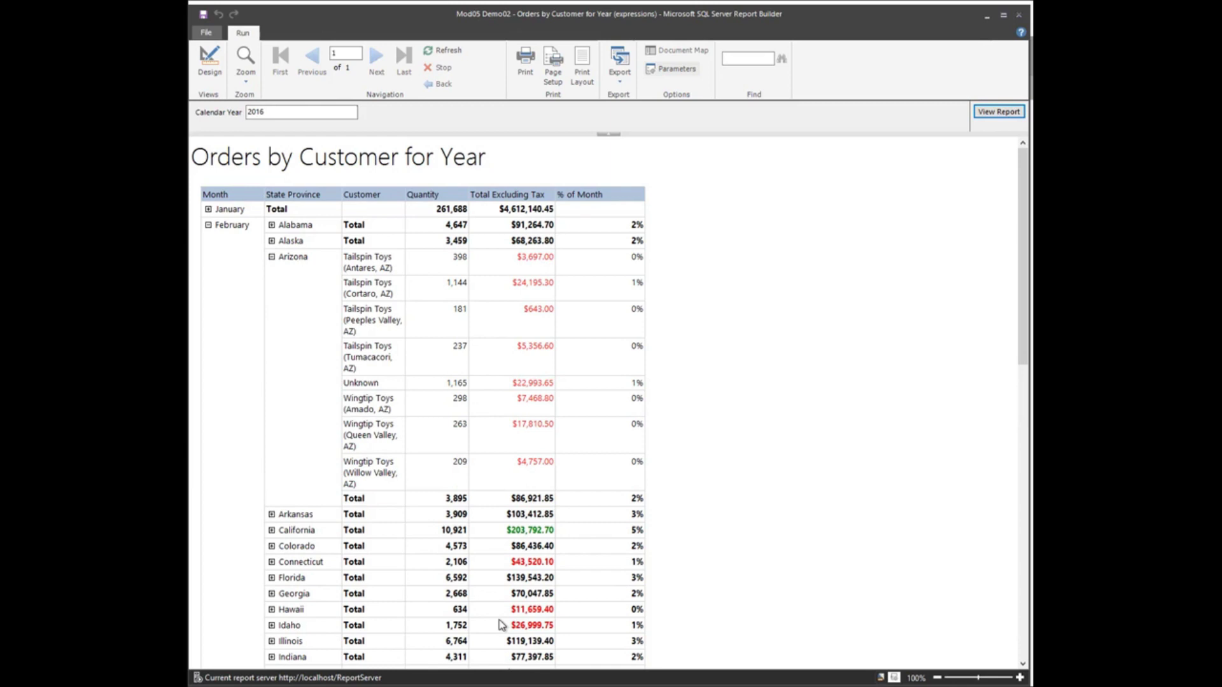
click(272, 257)
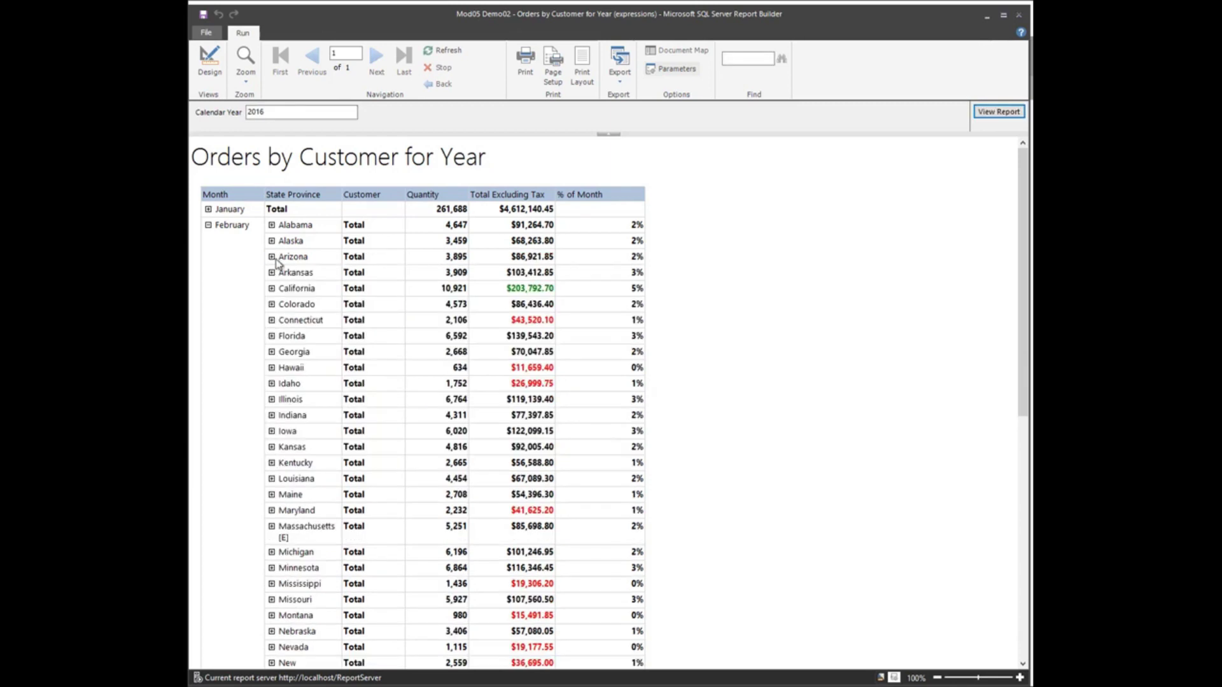
click(209, 225)
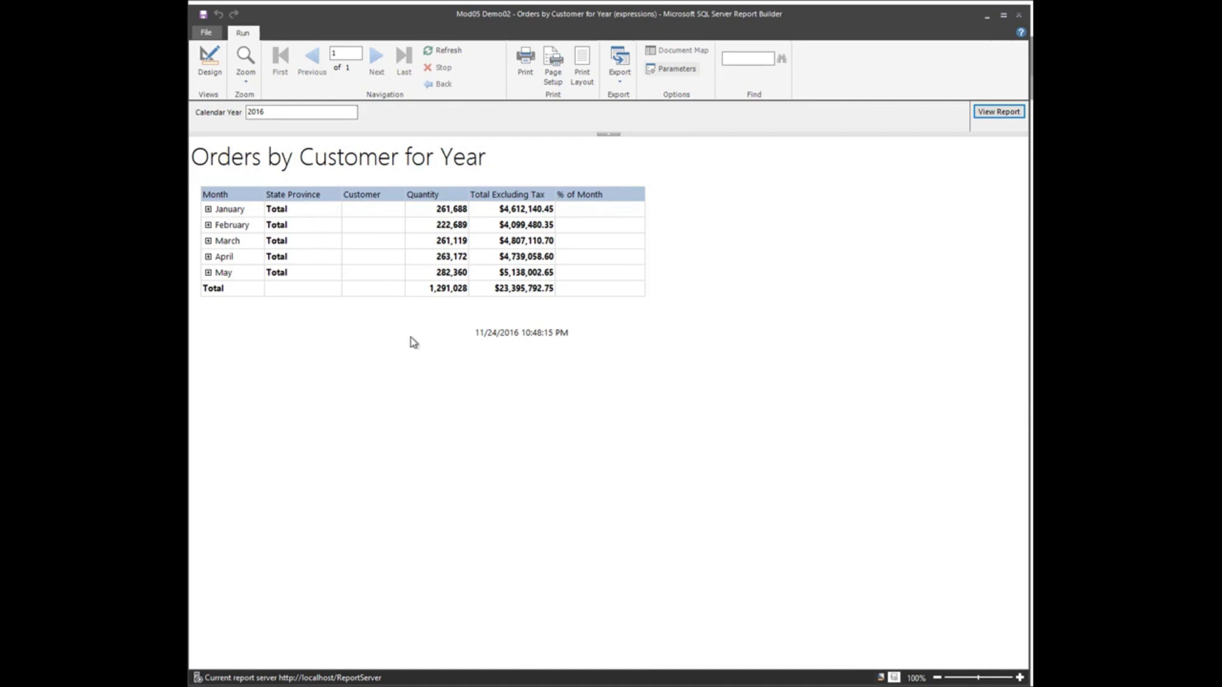
click(212, 74)
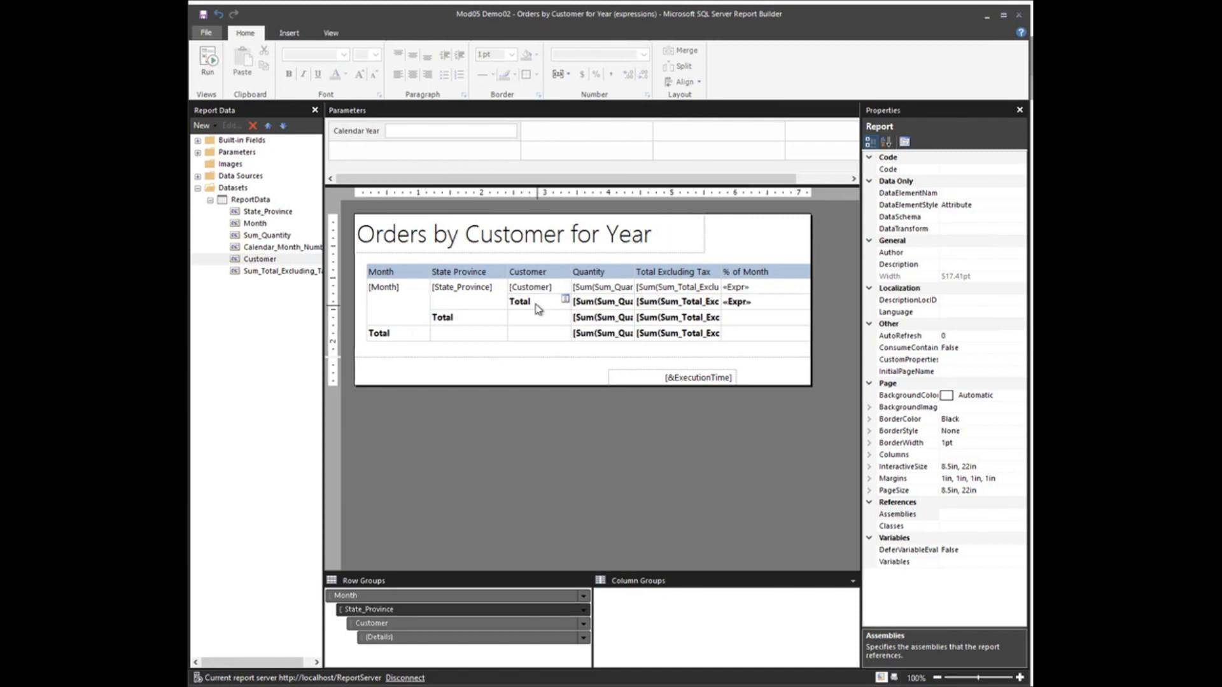
Step: Change the label of the overall total row in the Month column to Grand Total
click(538, 309)
click(485, 323)
click(407, 339)
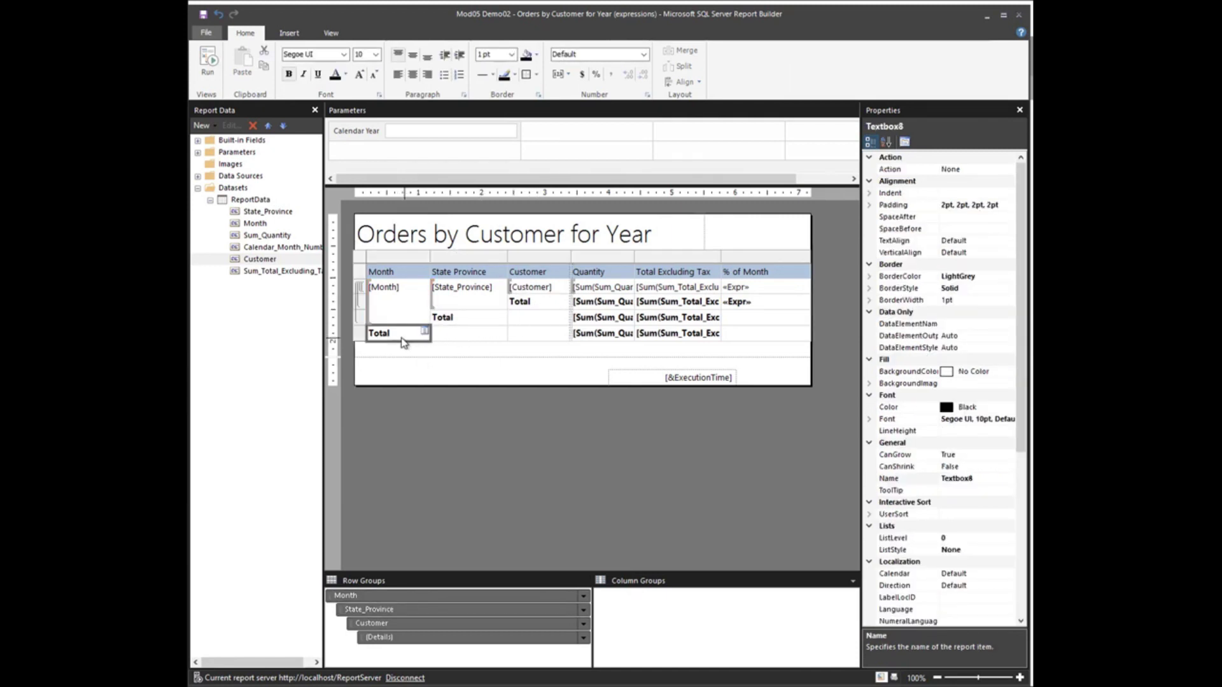
click(379, 334)
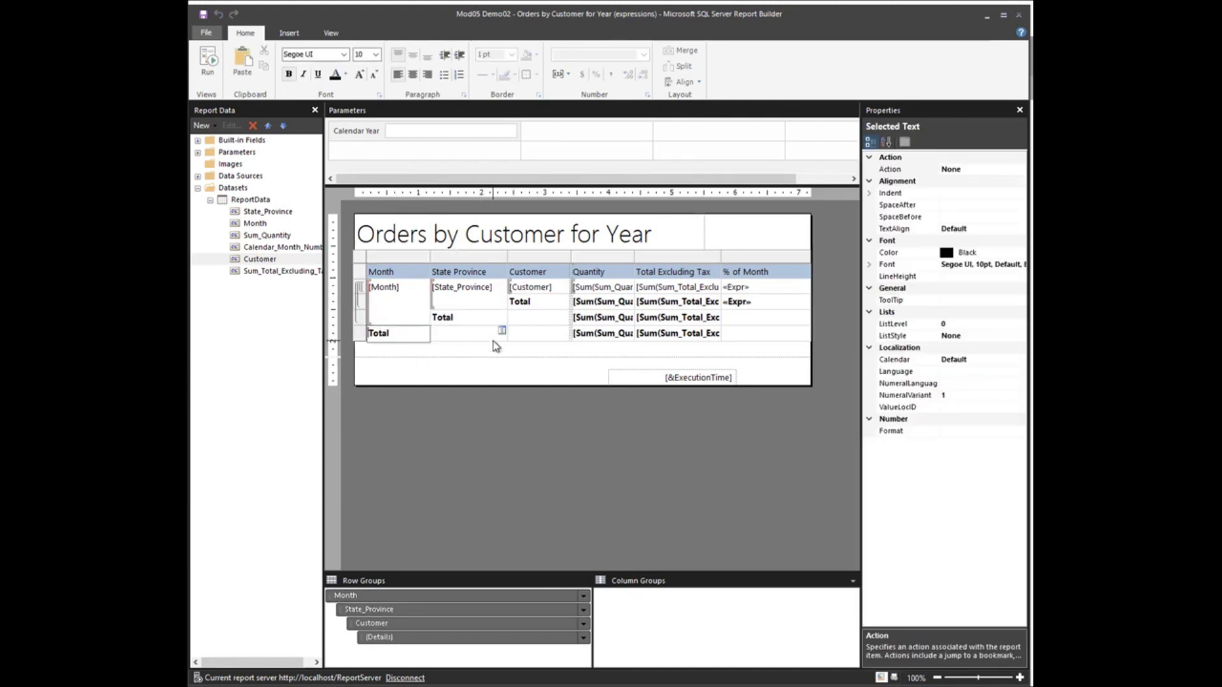
text(Grand)
click(503, 342)
Step: Fill the Grand Total row with White Smoke, and check it in a report preview for 2016 before returning to the design
click(360, 333)
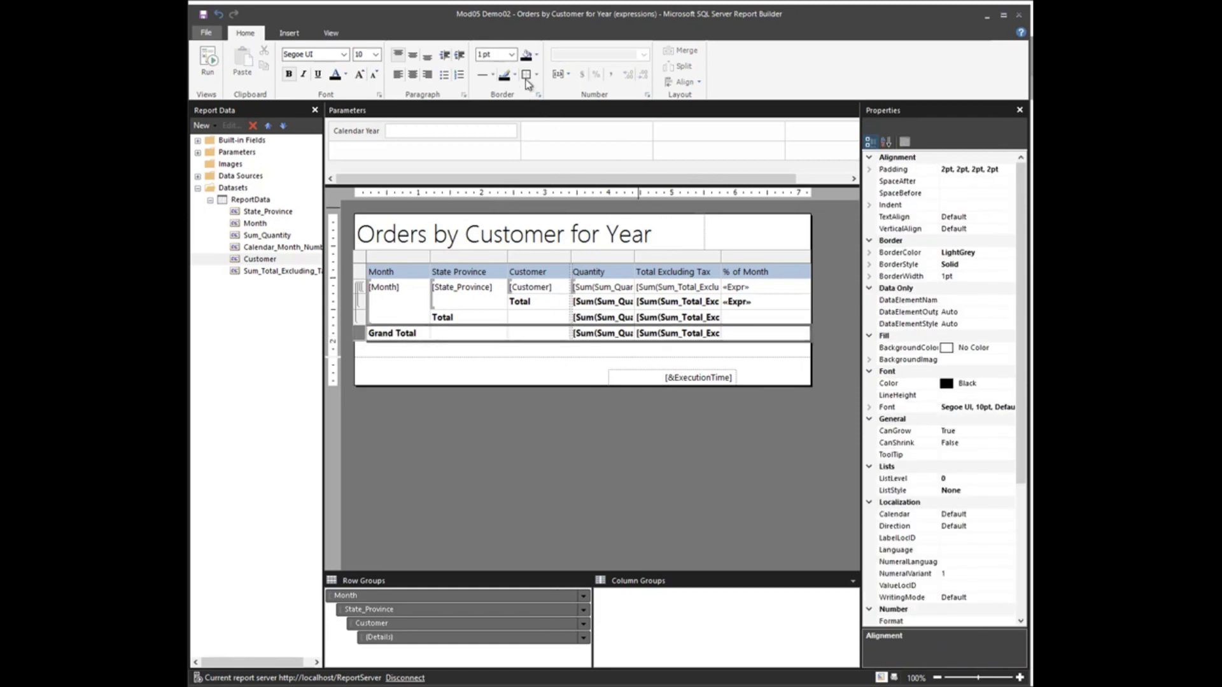
click(536, 55)
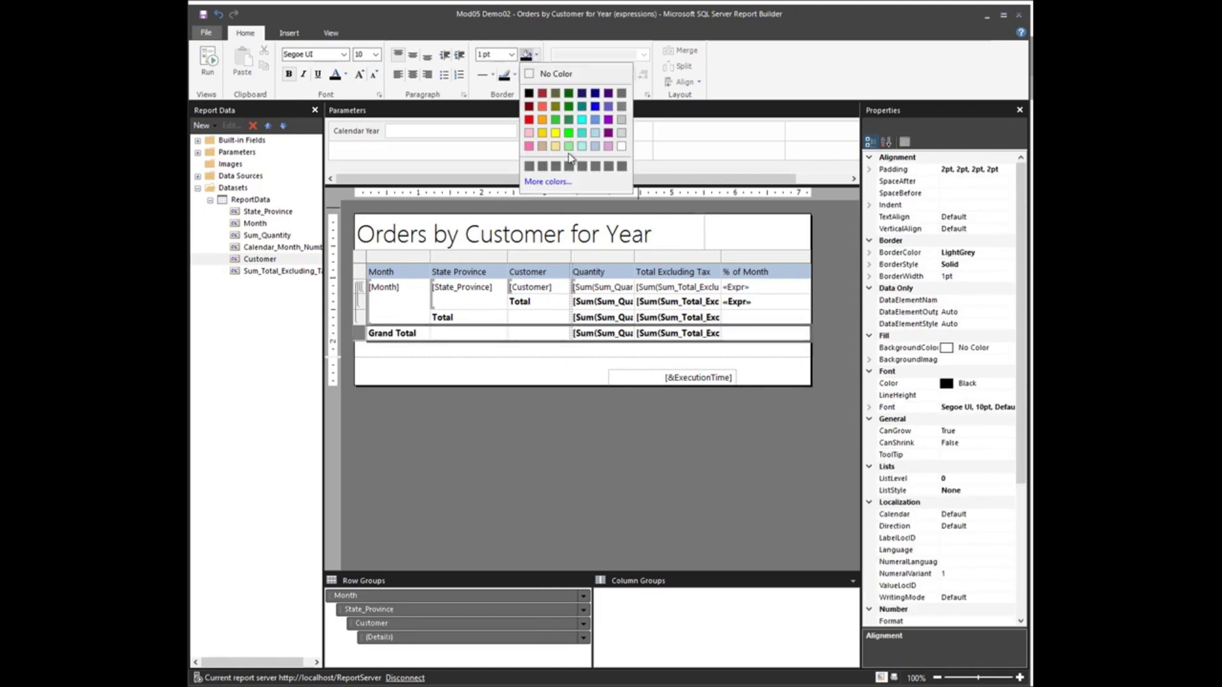
click(621, 132)
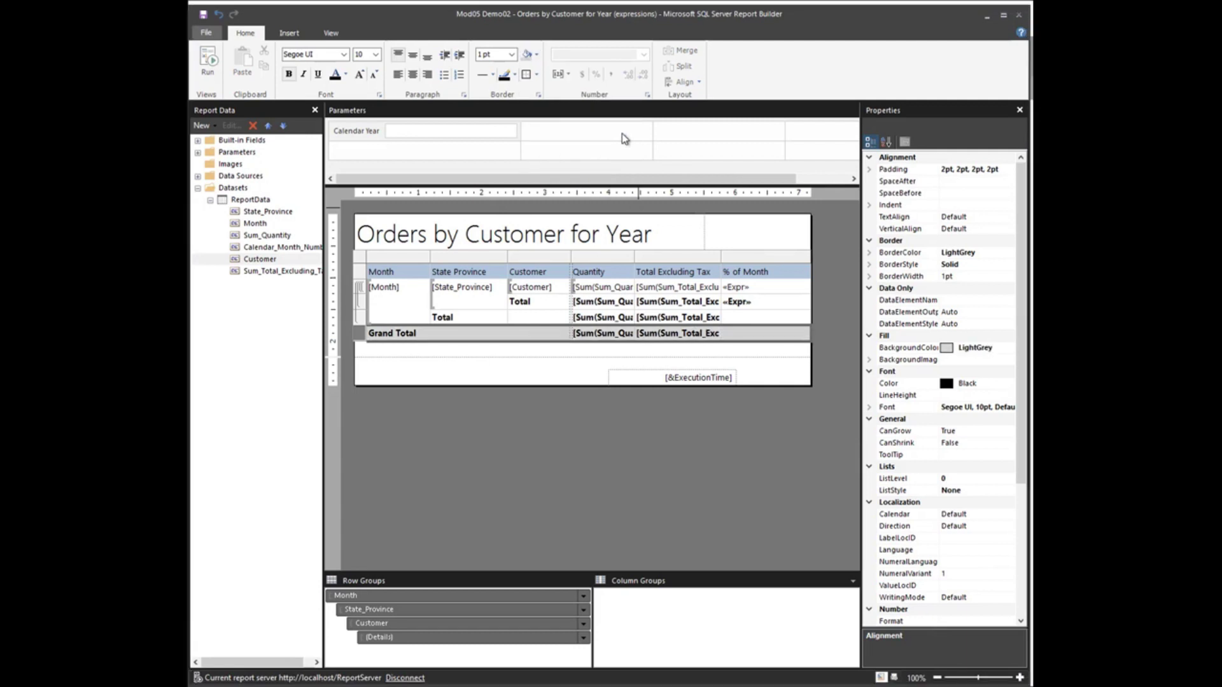
click(536, 56)
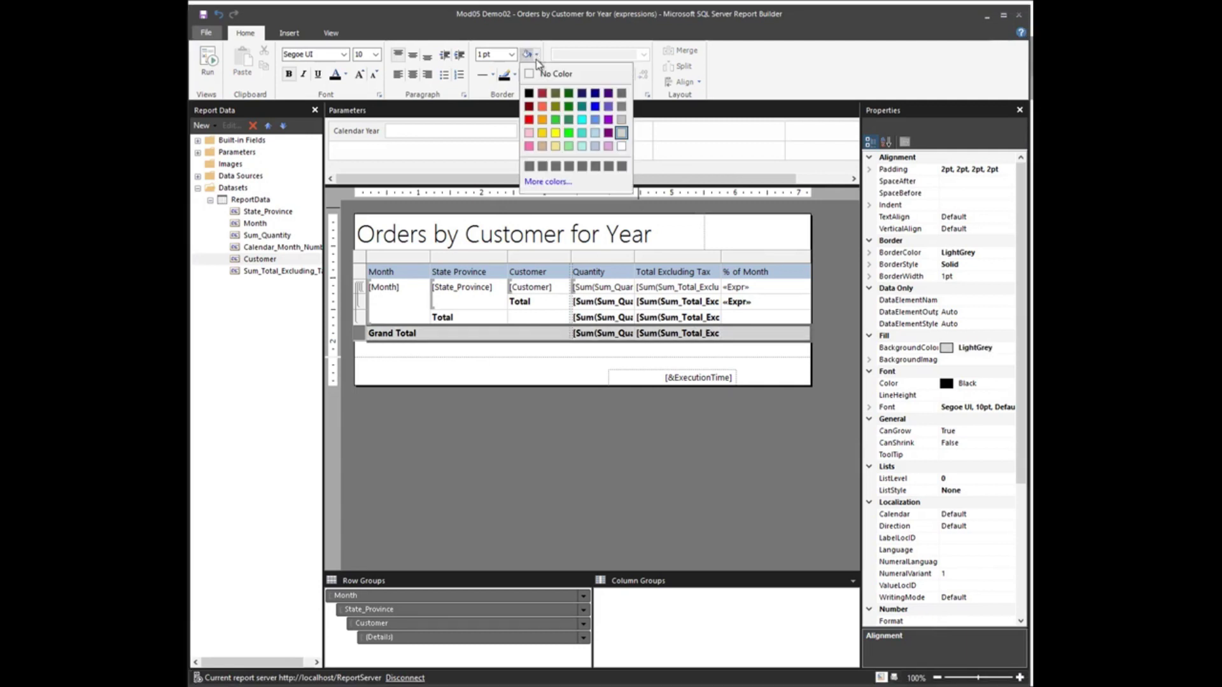
click(555, 183)
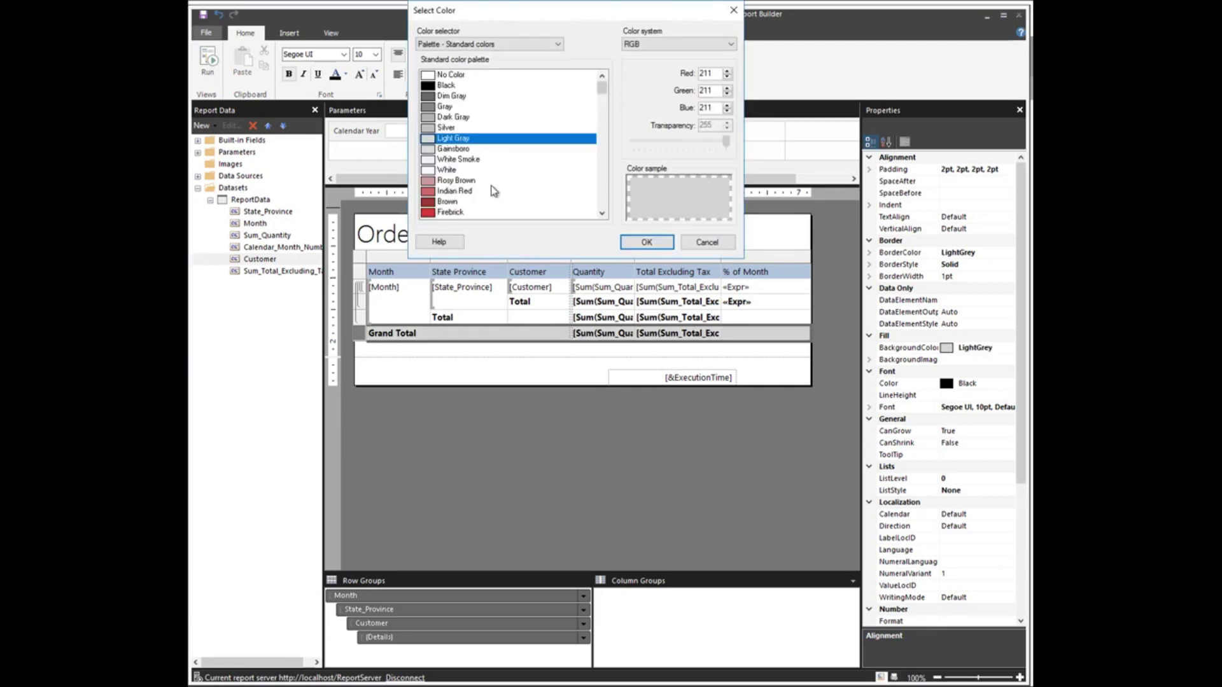
click(447, 160)
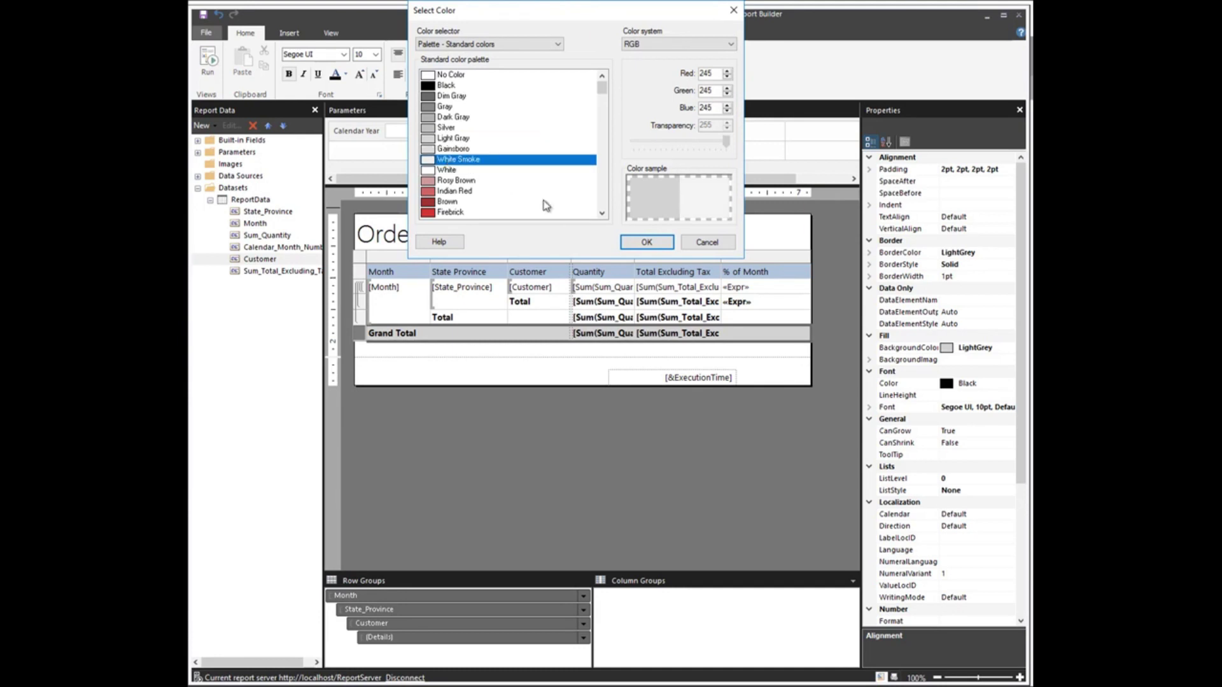
click(647, 243)
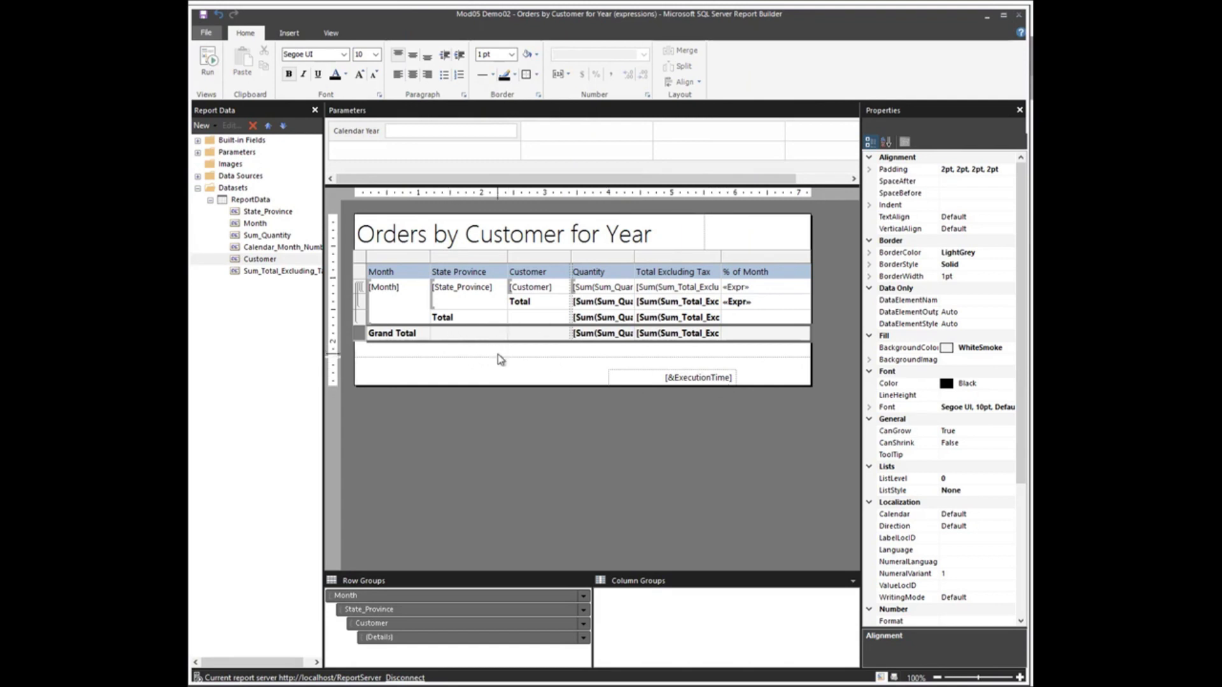
click(208, 75)
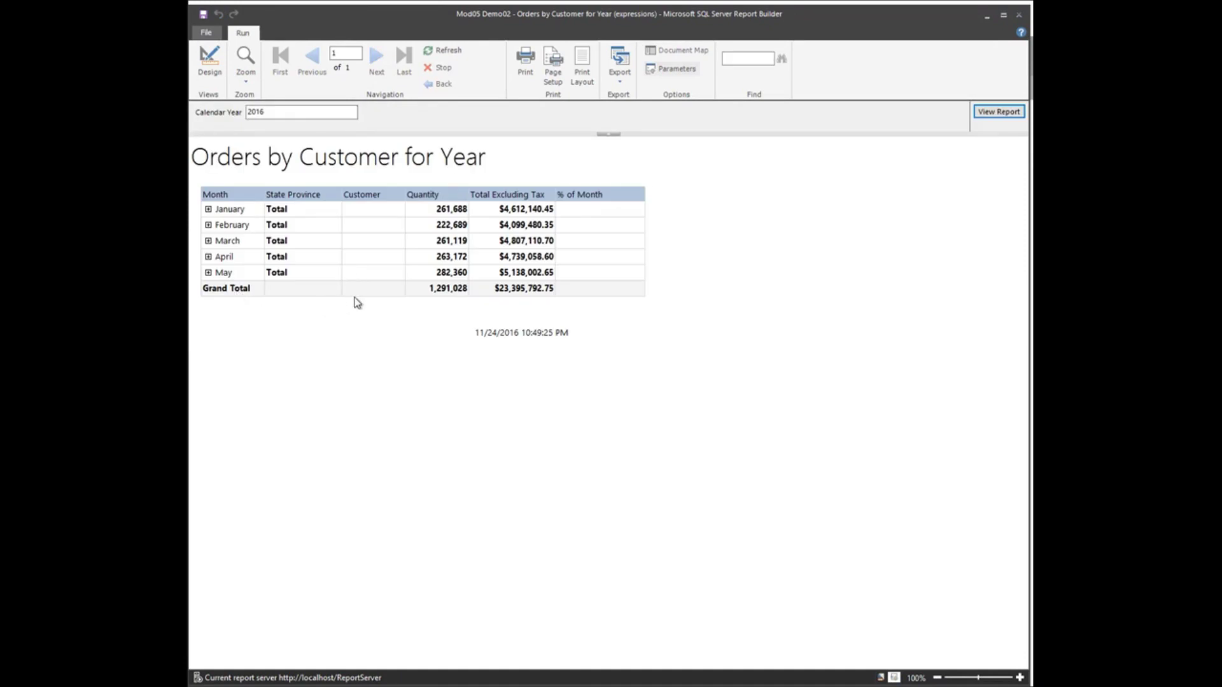
click(210, 63)
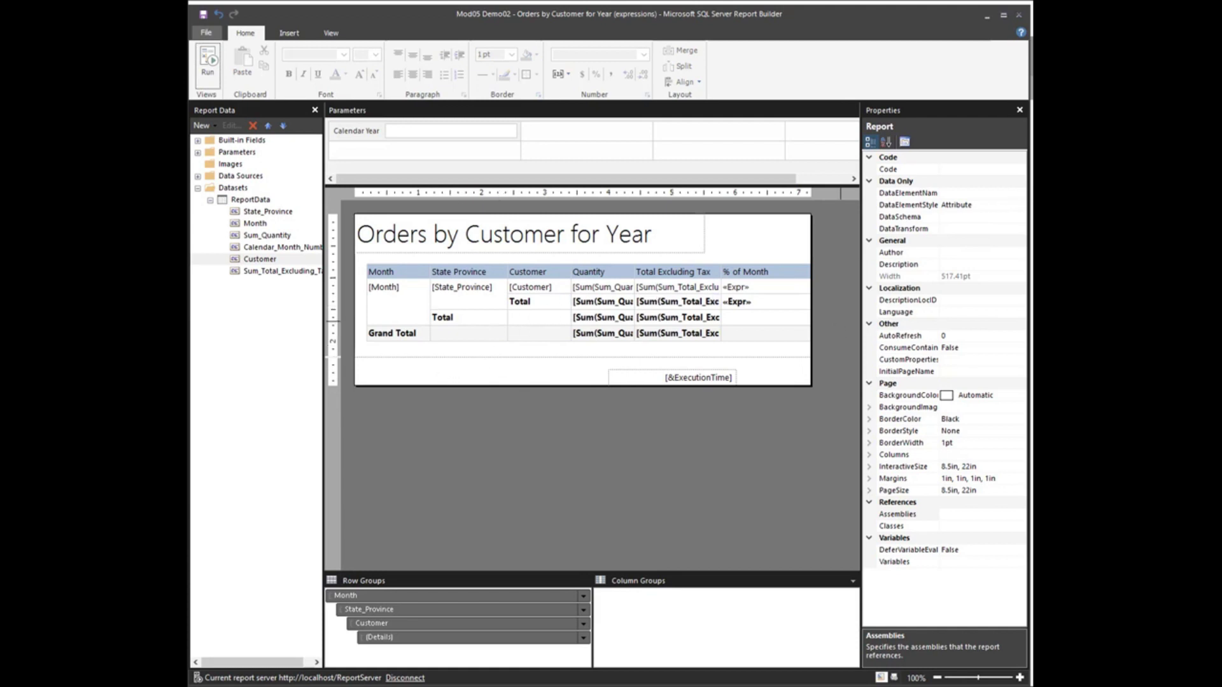
Step: Insert a placeholder with the value [Month] and a space before the Total label in the State Province column
click(476, 322)
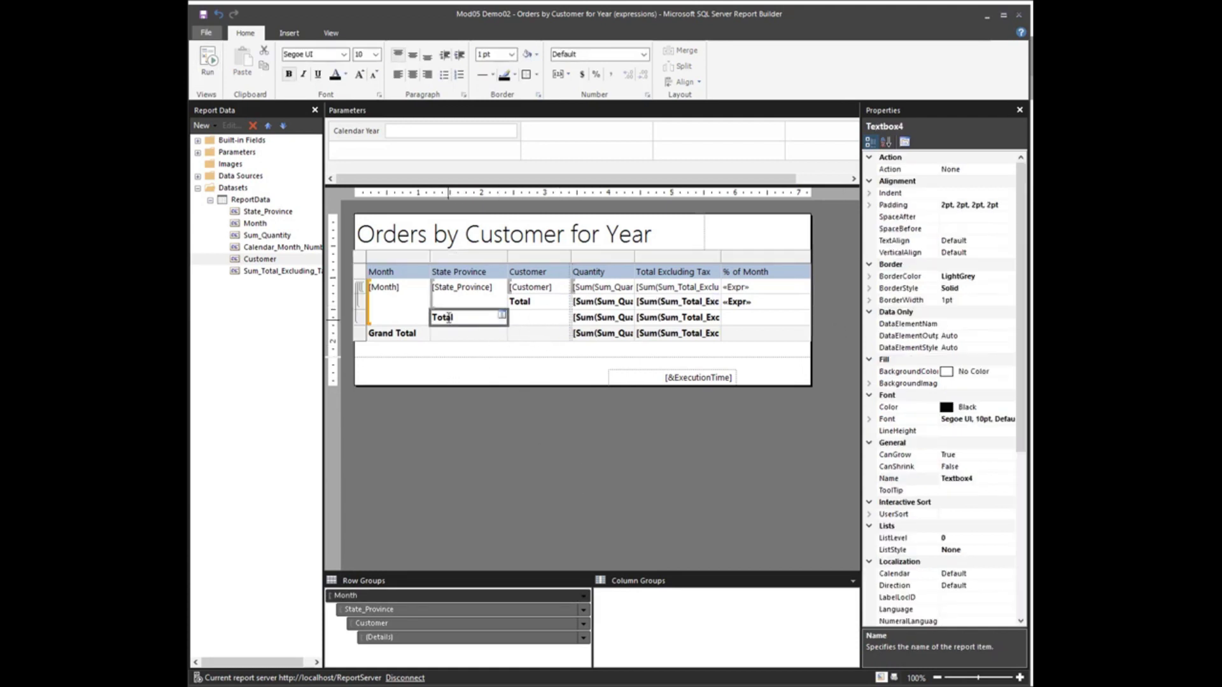
click(476, 323)
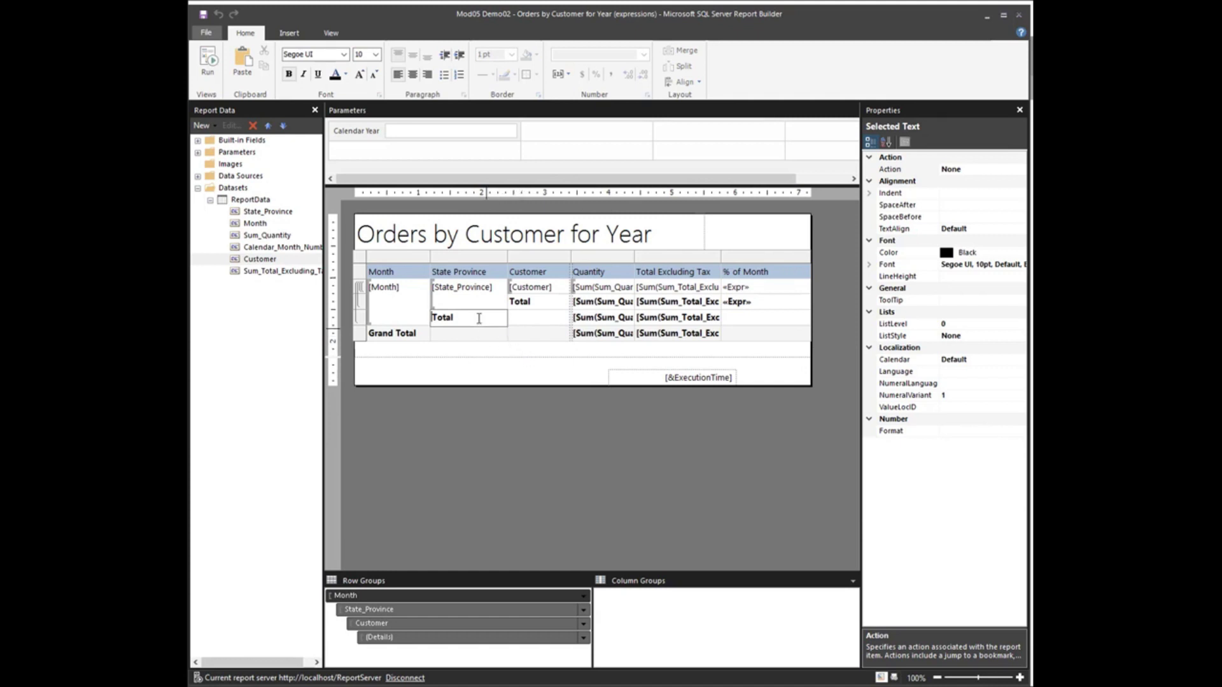
right_click(431, 313)
click(474, 374)
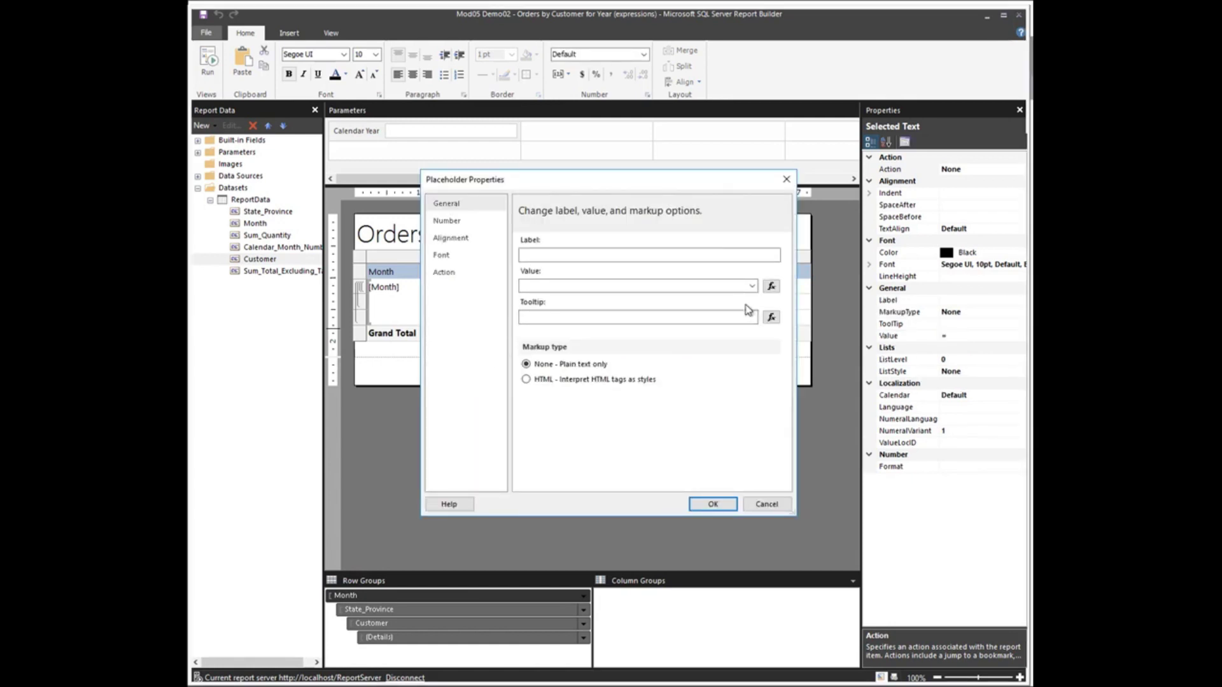
click(752, 287)
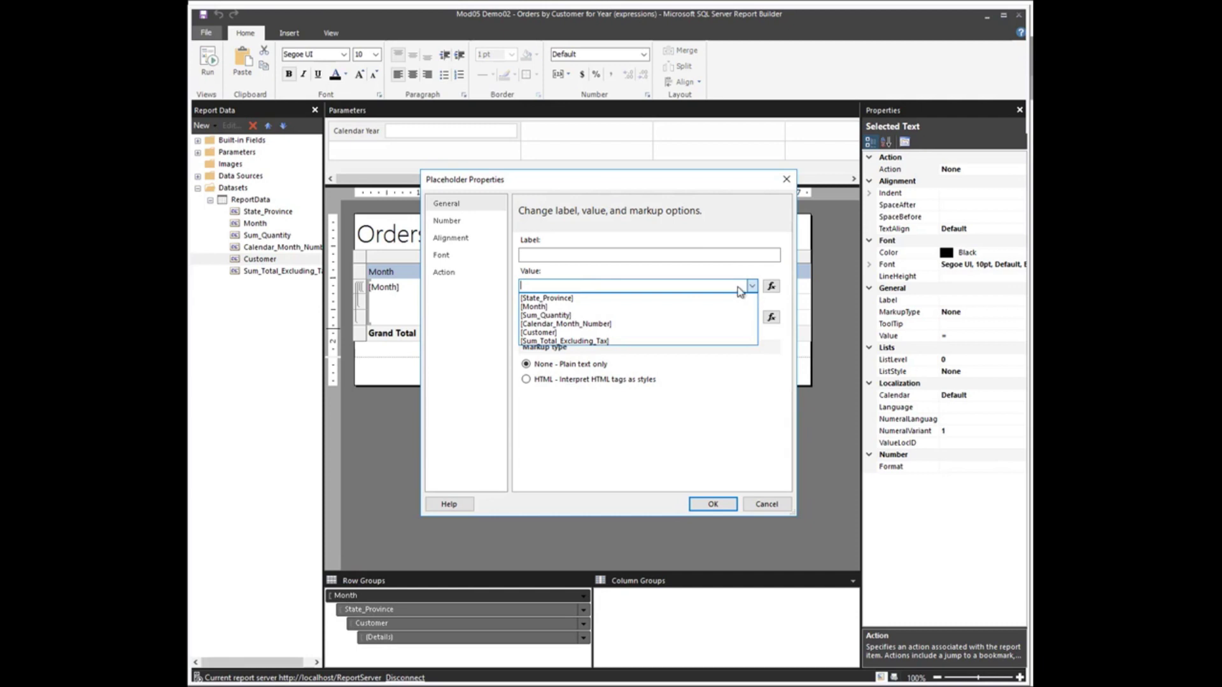
click(572, 308)
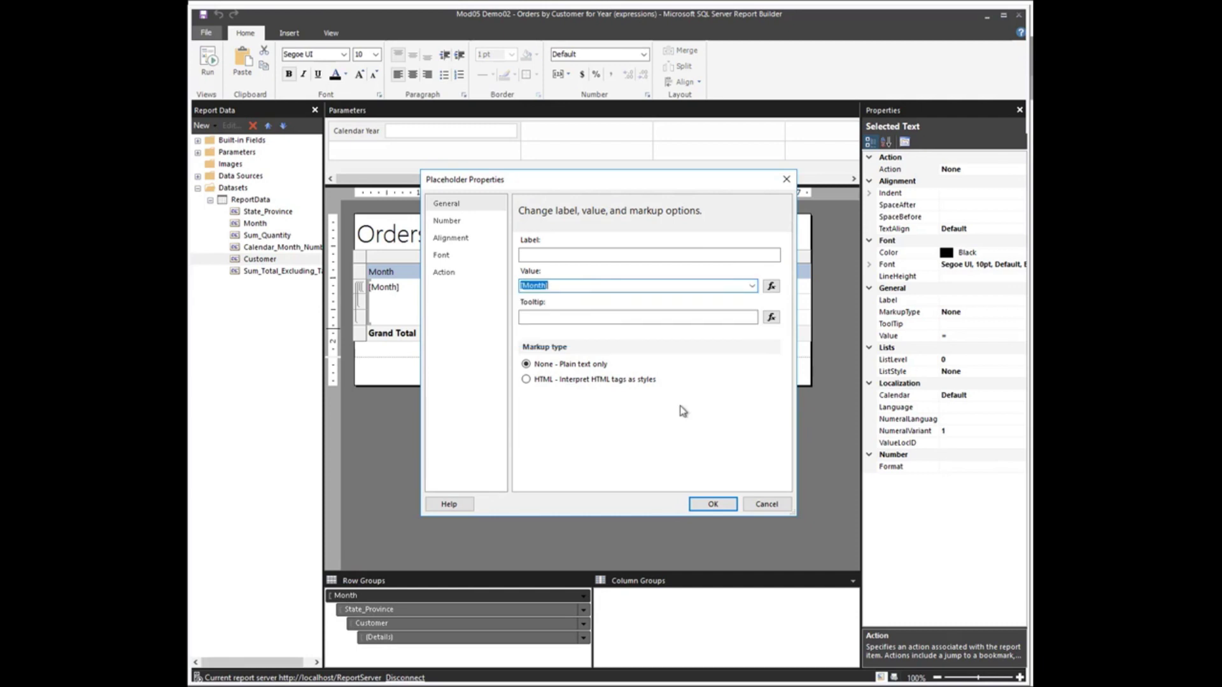
click(709, 504)
click(468, 317)
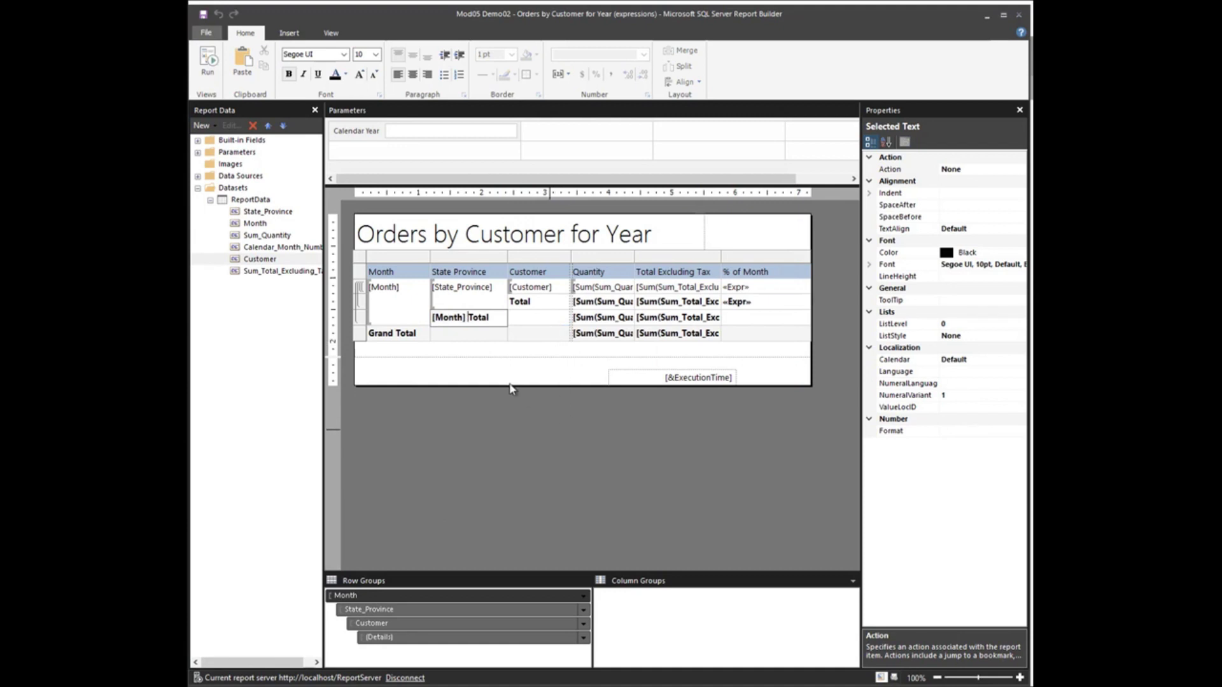
Step: Insert a [State_Province] placeholder and a space before the Total label in the Customer column, widening that column to fit
click(538, 304)
click(514, 305)
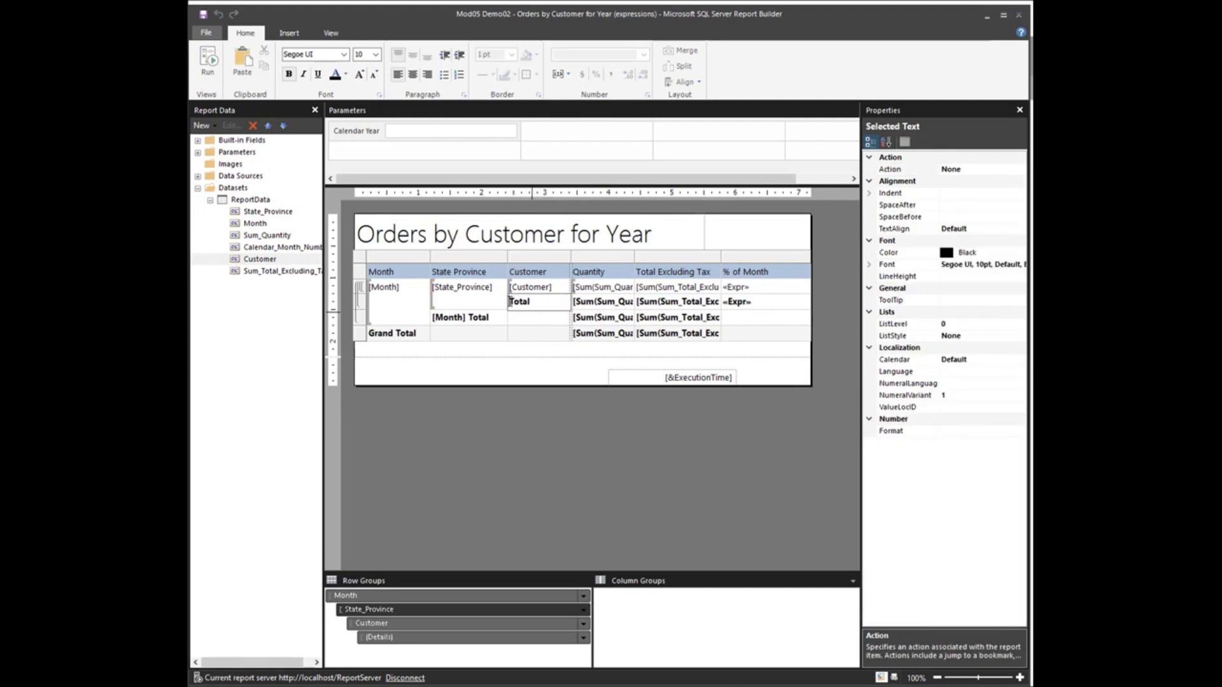
right_click(510, 303)
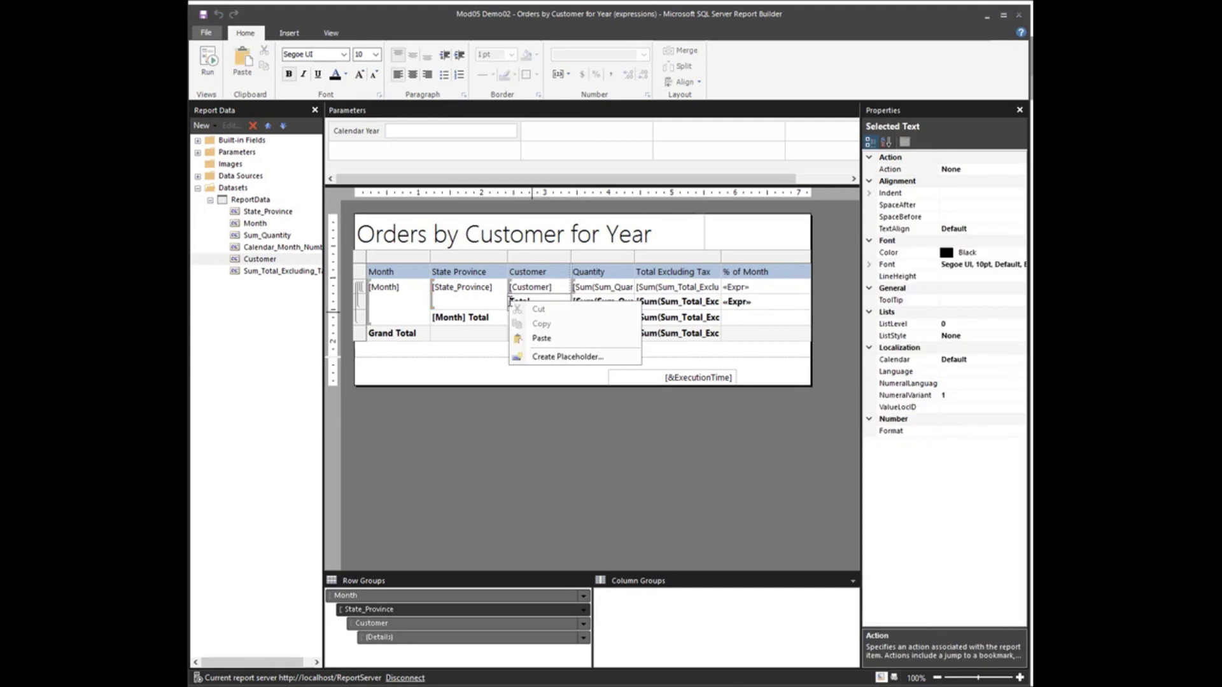
click(567, 357)
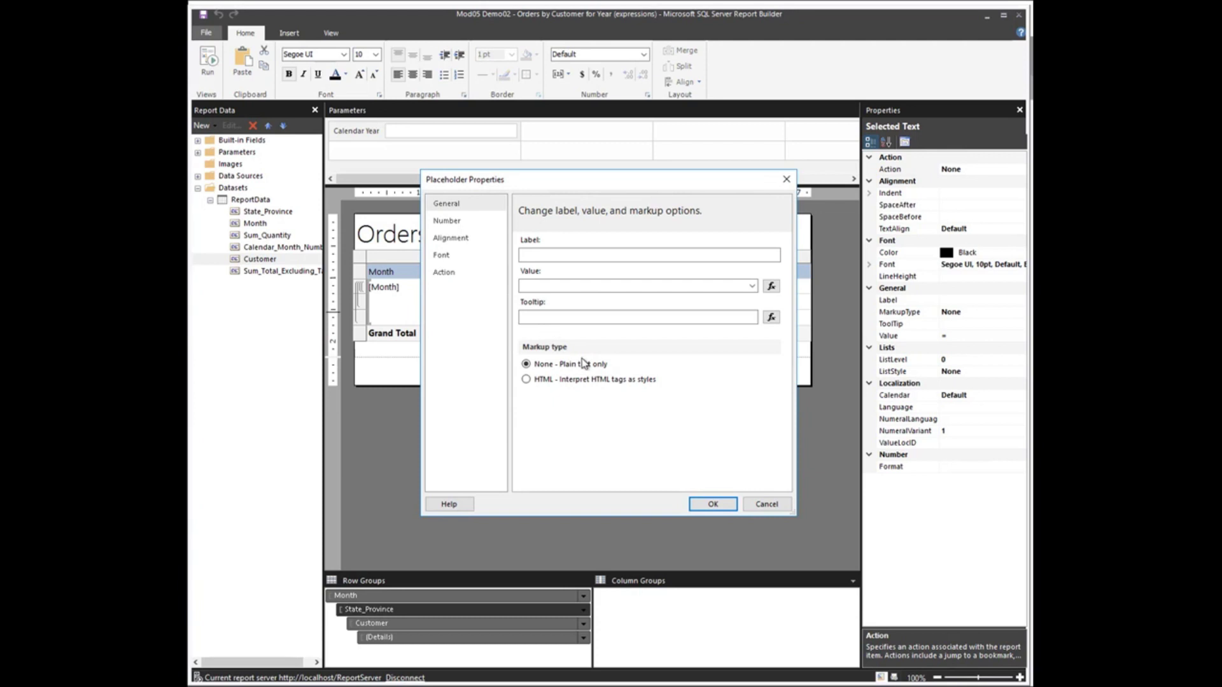
click(752, 286)
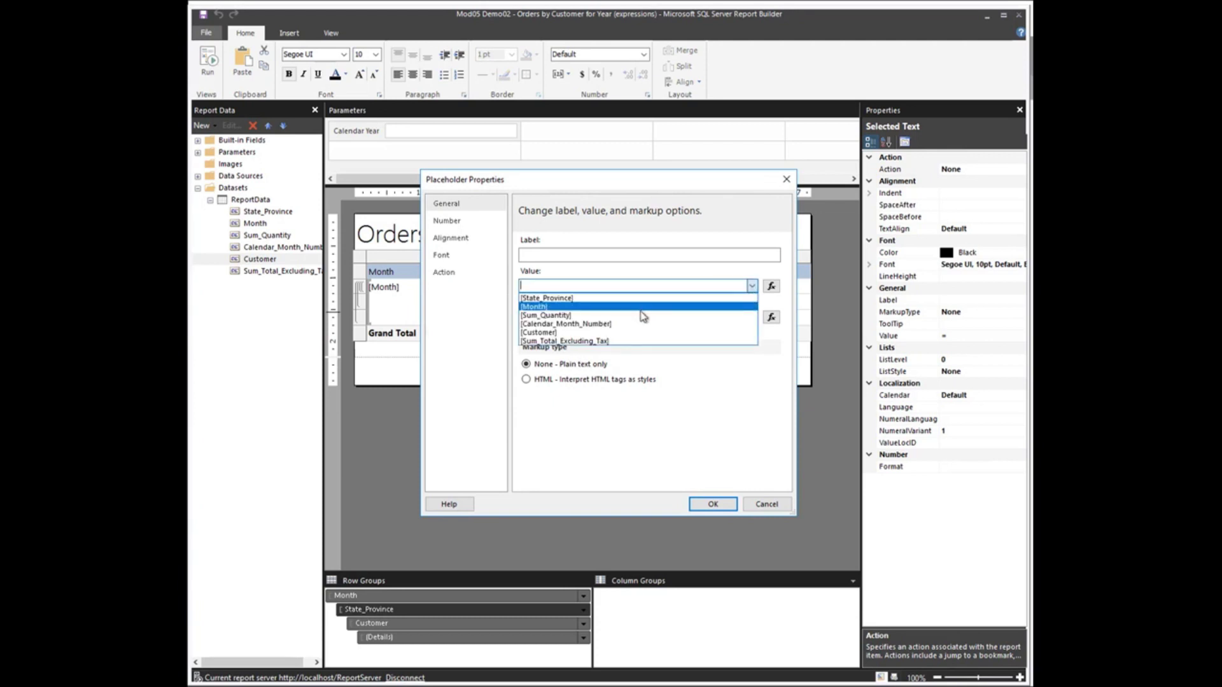
click(611, 299)
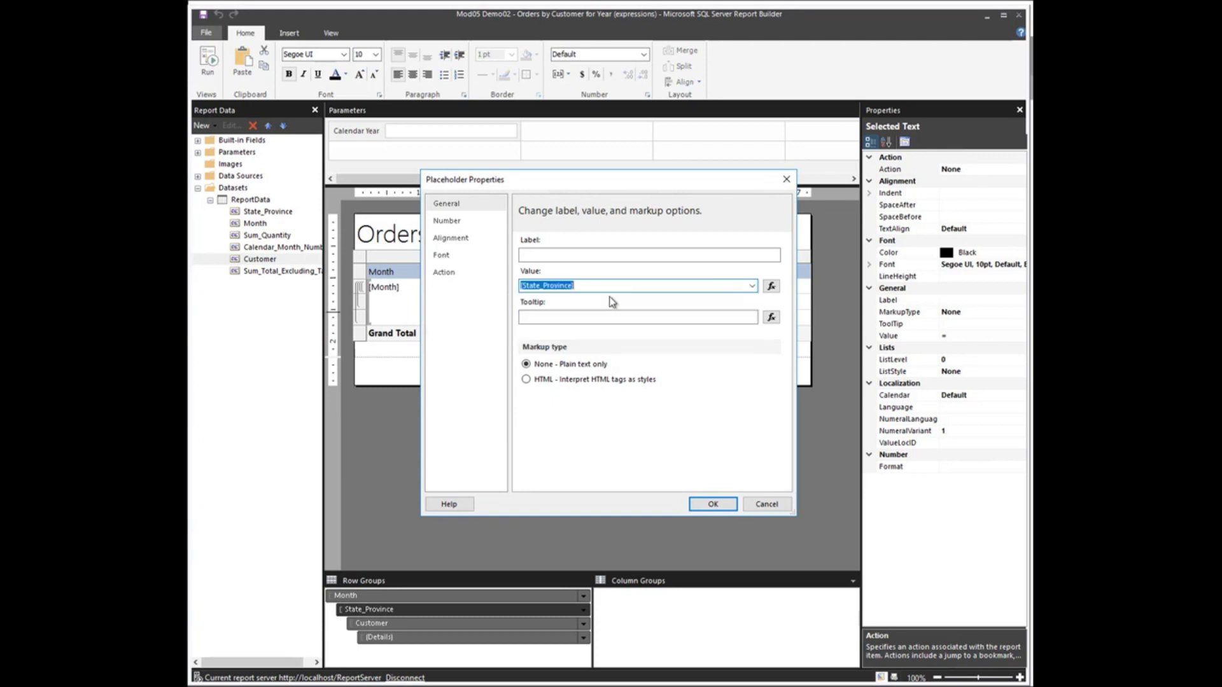
click(713, 505)
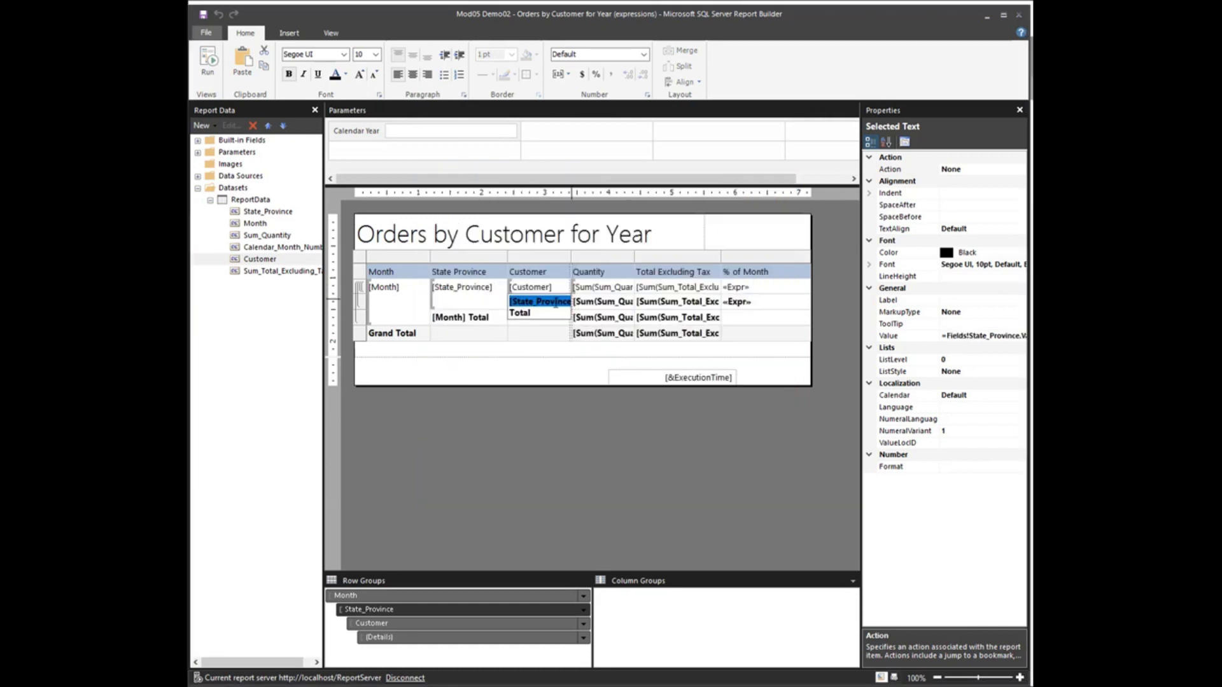
drag(571, 257, 650, 256)
click(577, 301)
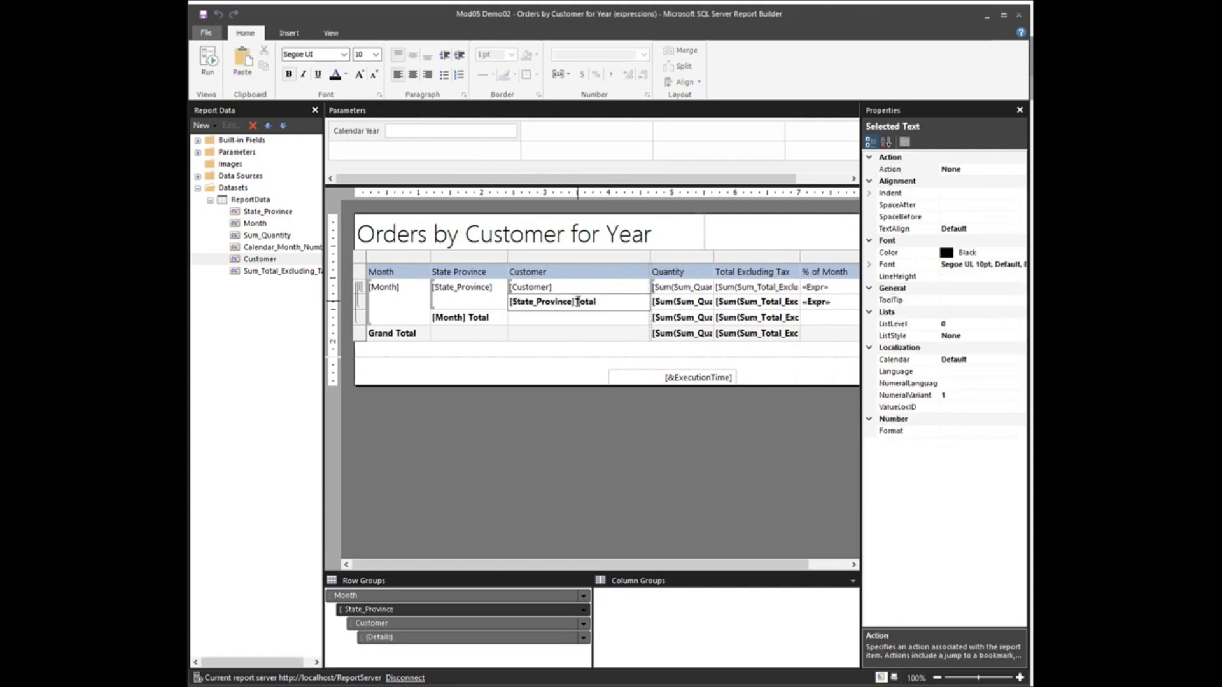
click(575, 301)
Step: Adjust the Customer column's width to just fit the [State_Province] Total label, and move the execution time text box further right in the footer
drag(647, 258, 595, 266)
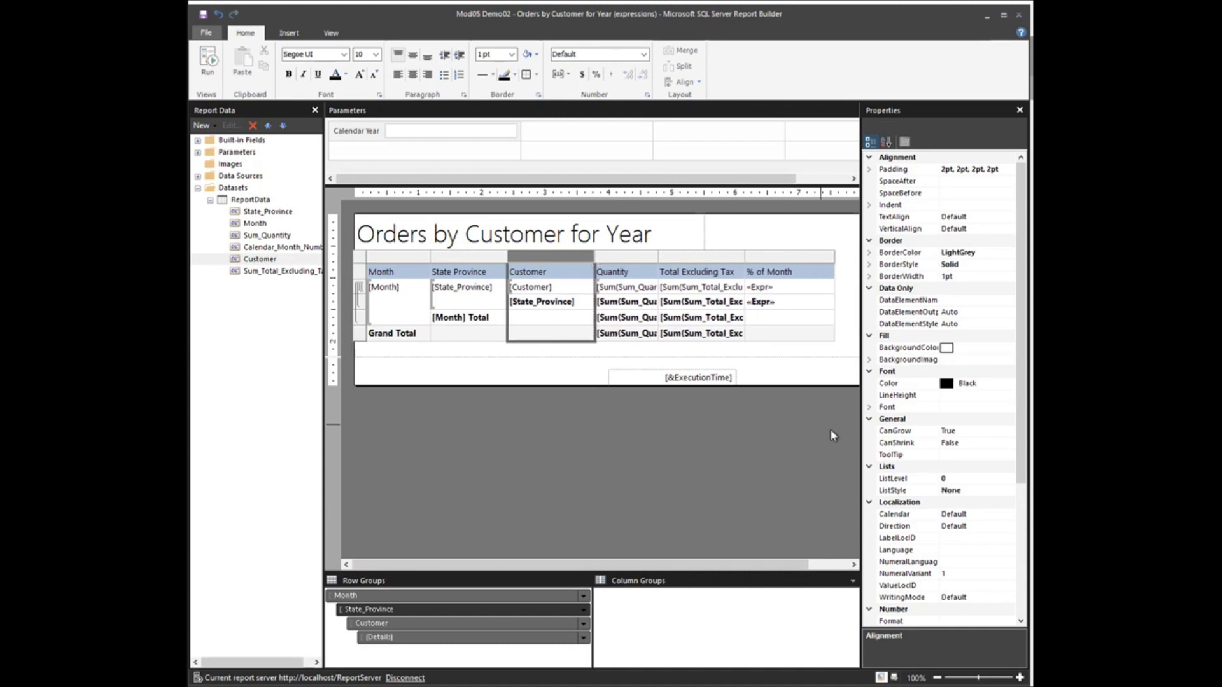
mouse_move(858, 352)
mouse_down()
mouse_move(830, 351)
mouse_move(842, 351)
mouse_up()
drag(596, 258, 609, 258)
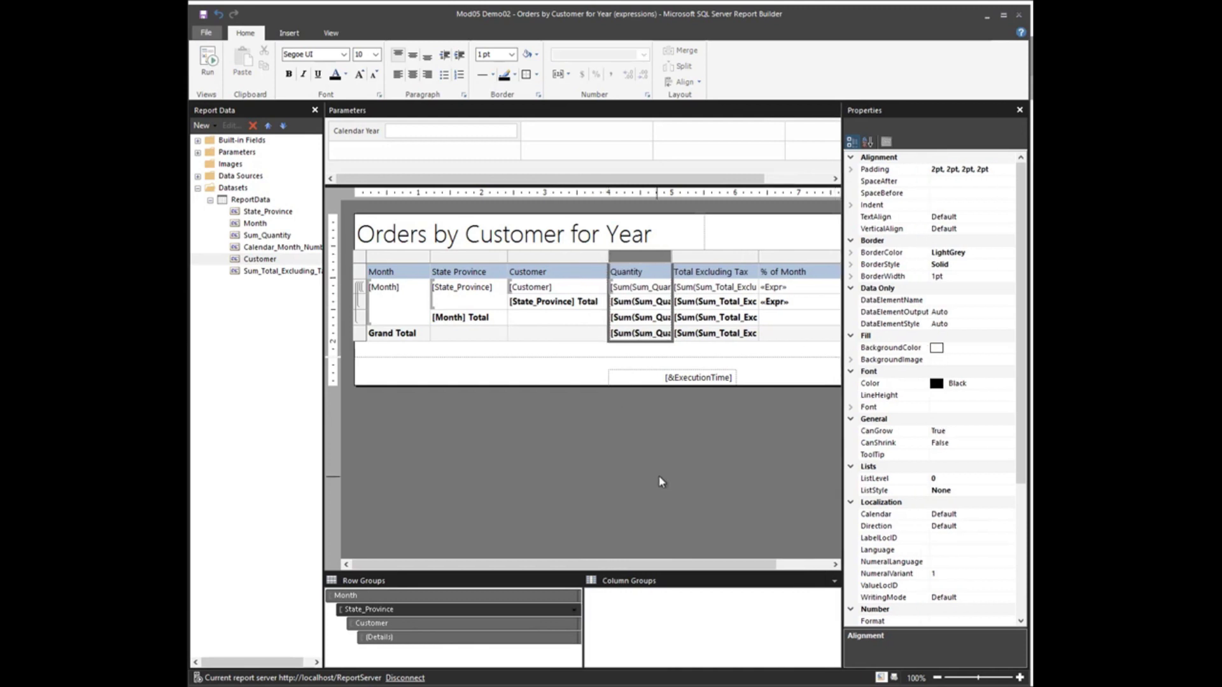
click(693, 411)
click(649, 384)
drag(618, 370, 714, 369)
click(709, 439)
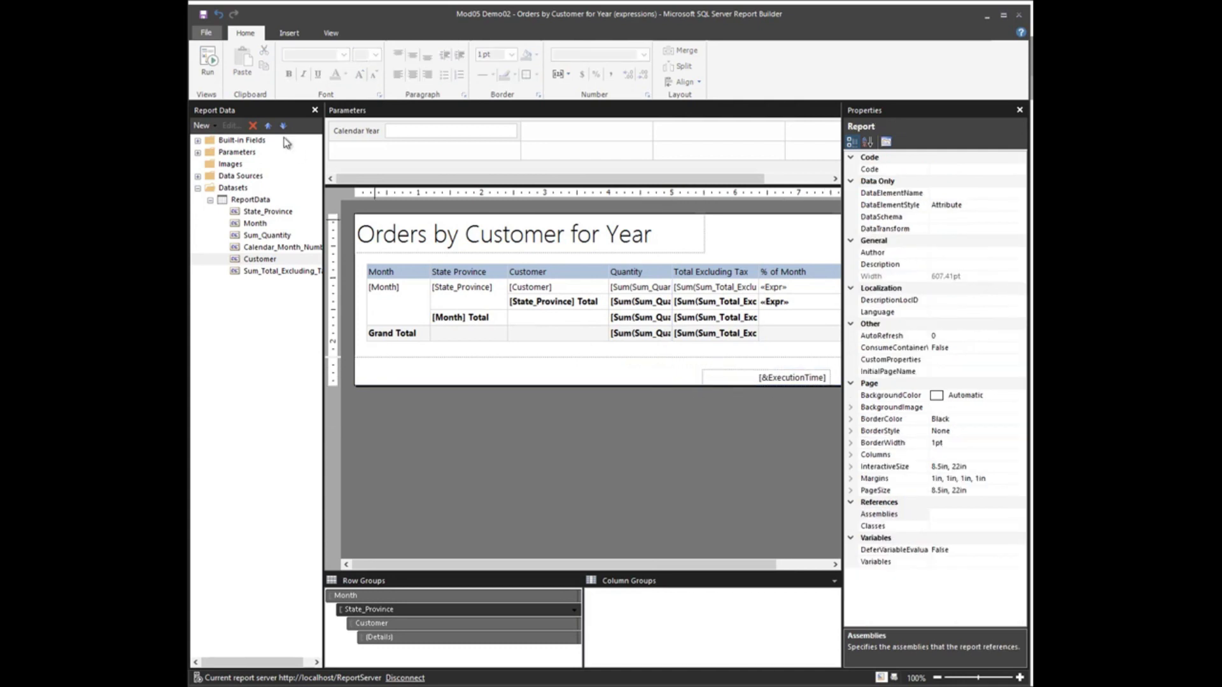
Step: Preview the report for 2016 and check the total labels by expanding January and then expanding and collapsing Alabama's customers
click(218, 64)
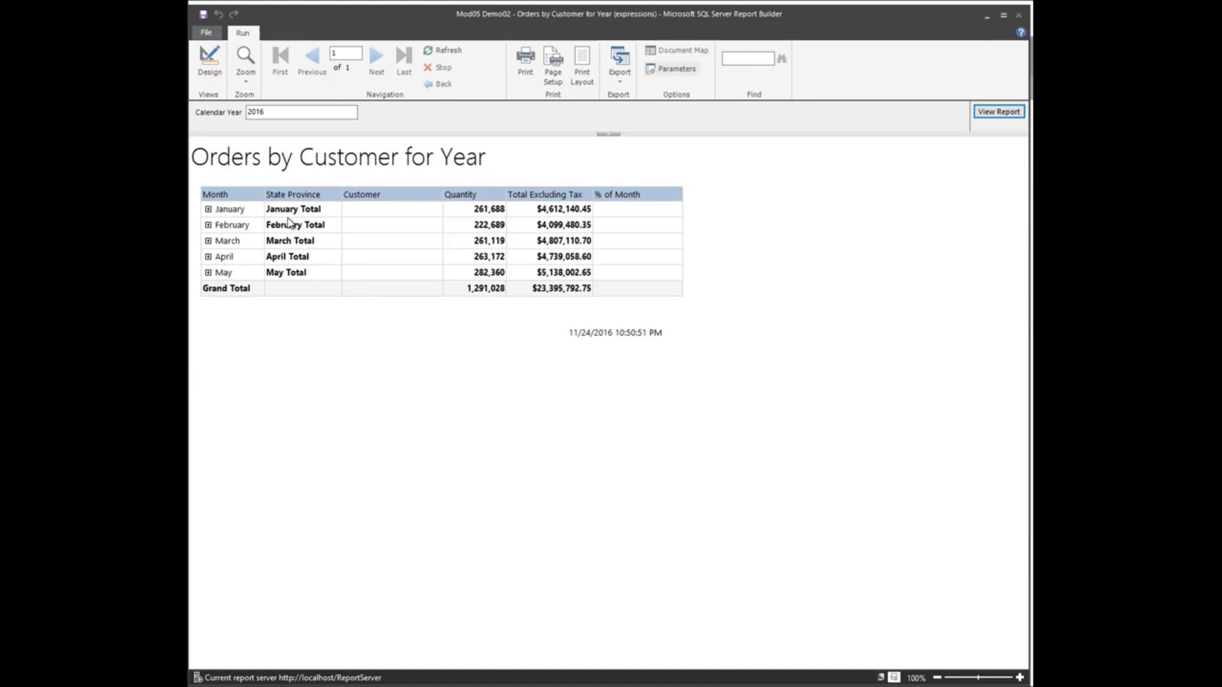
click(208, 209)
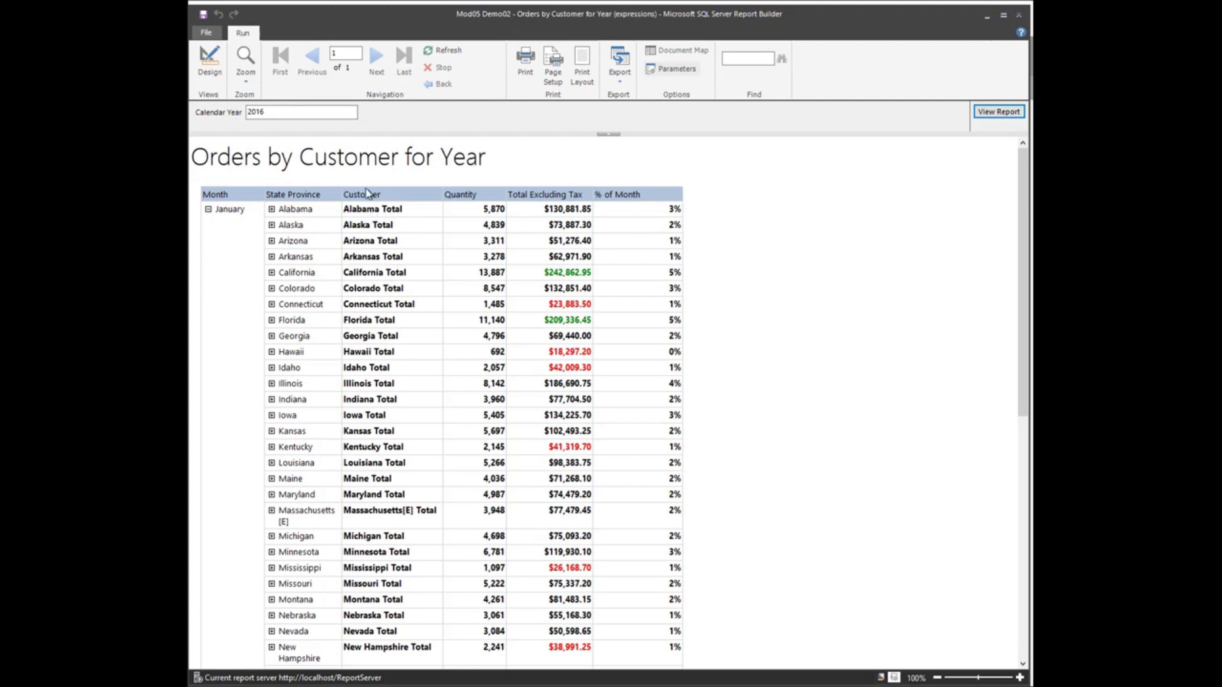
click(271, 210)
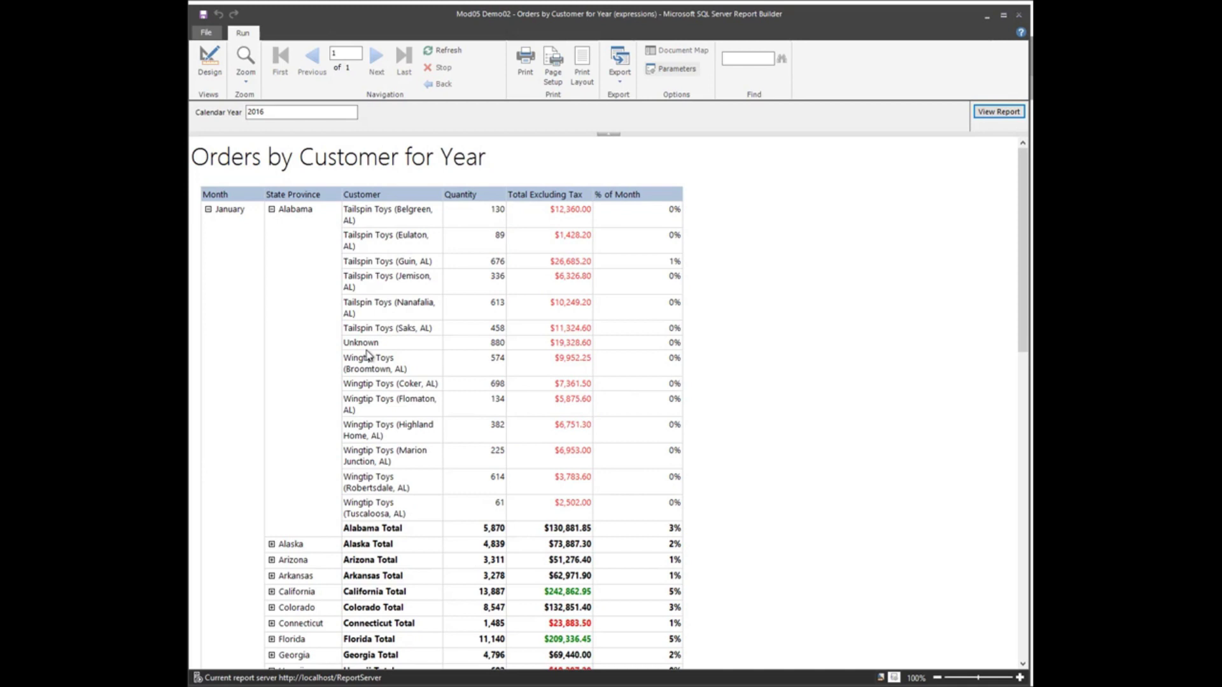
click(273, 211)
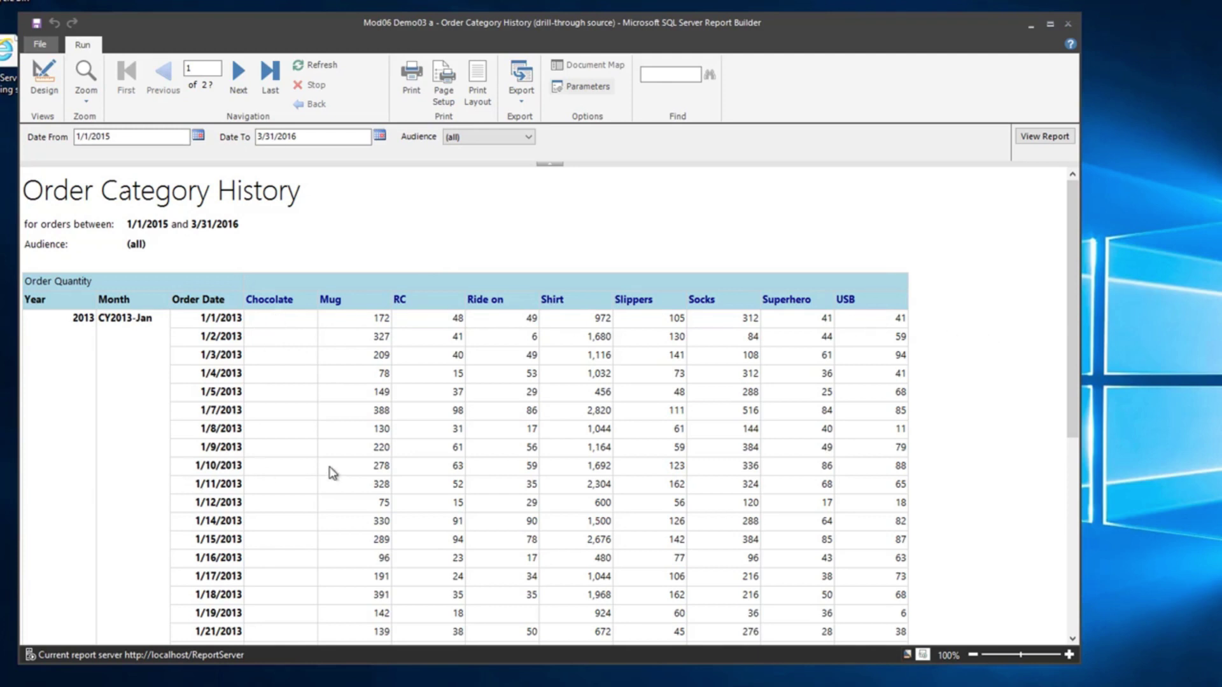
Step: View the Order Category History report for the DBA audience and drill through from the Mug category to its stock details
click(528, 139)
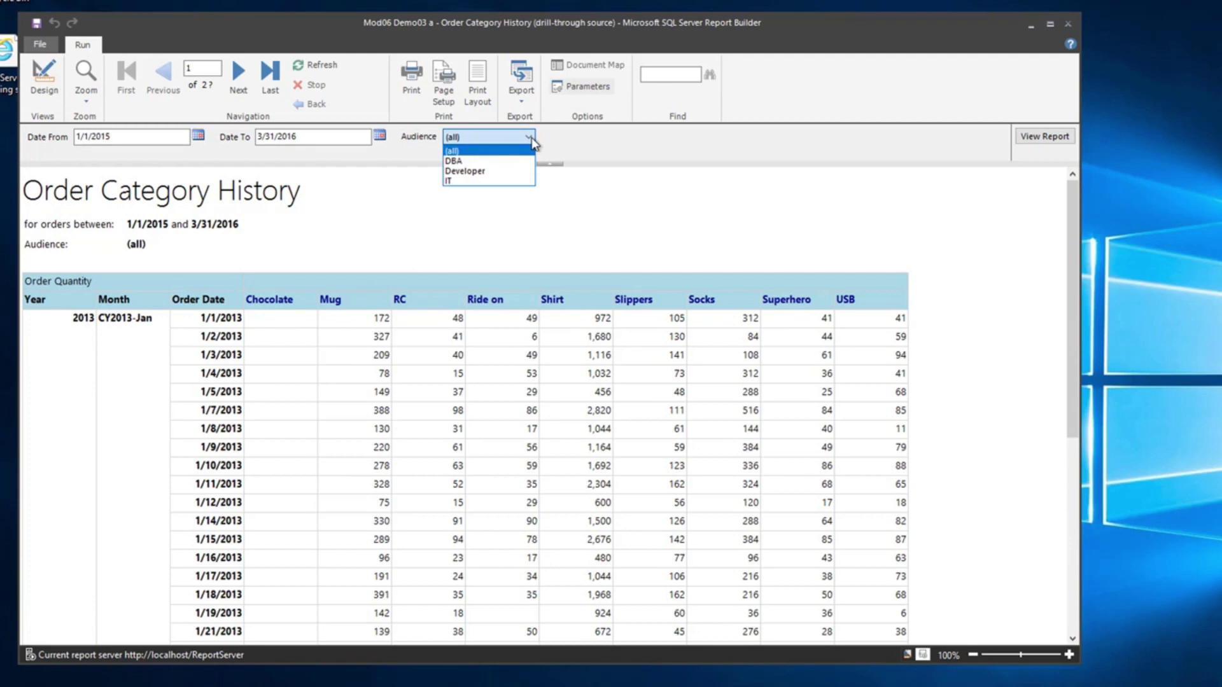
click(470, 161)
click(1044, 137)
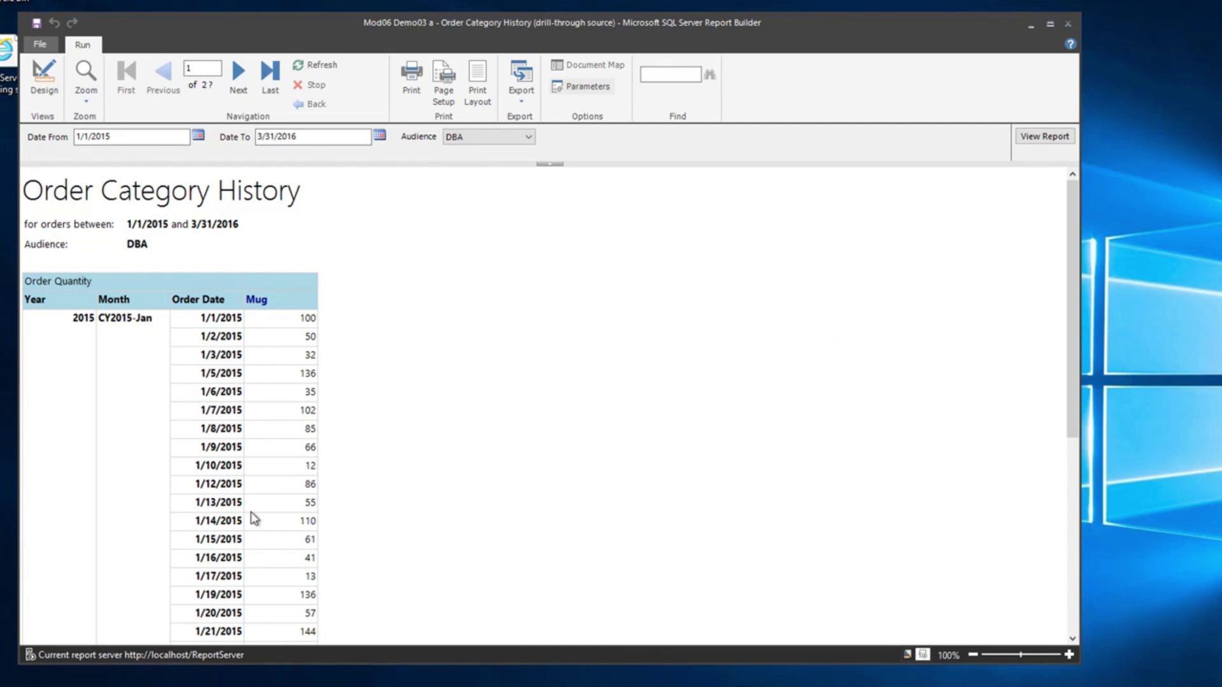
click(257, 301)
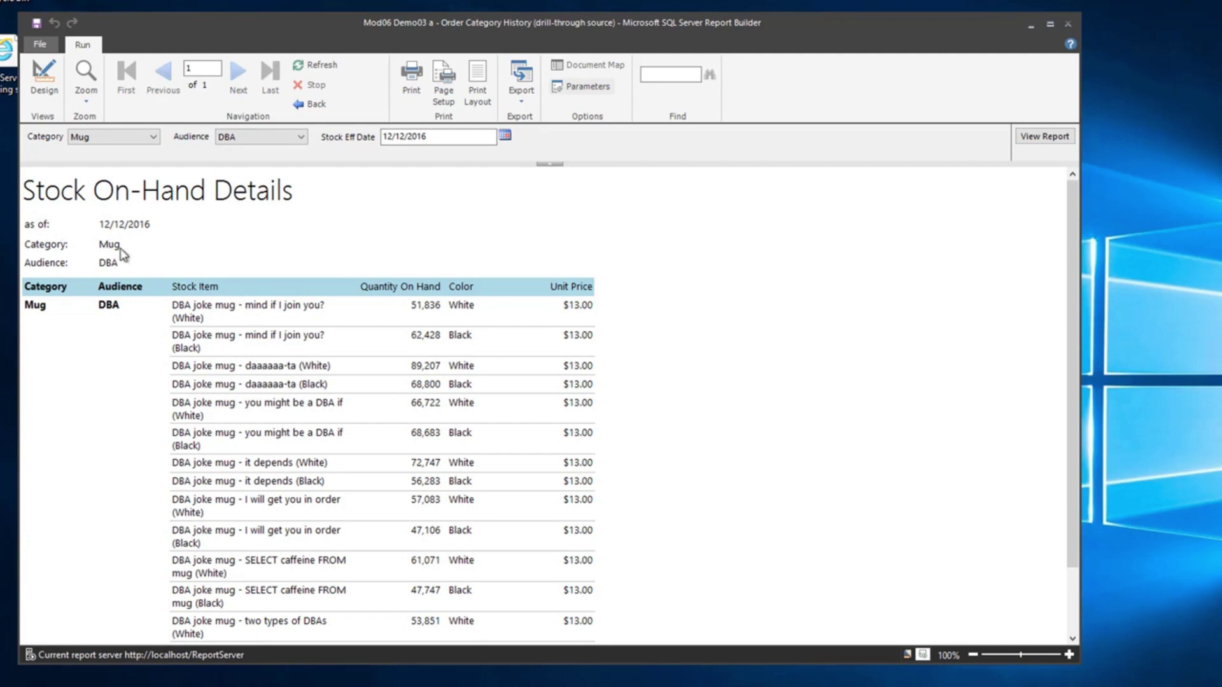
Step: Return Order Category History to design view, then switch to the Stock On-hand Details report and list its parameters
click(40, 81)
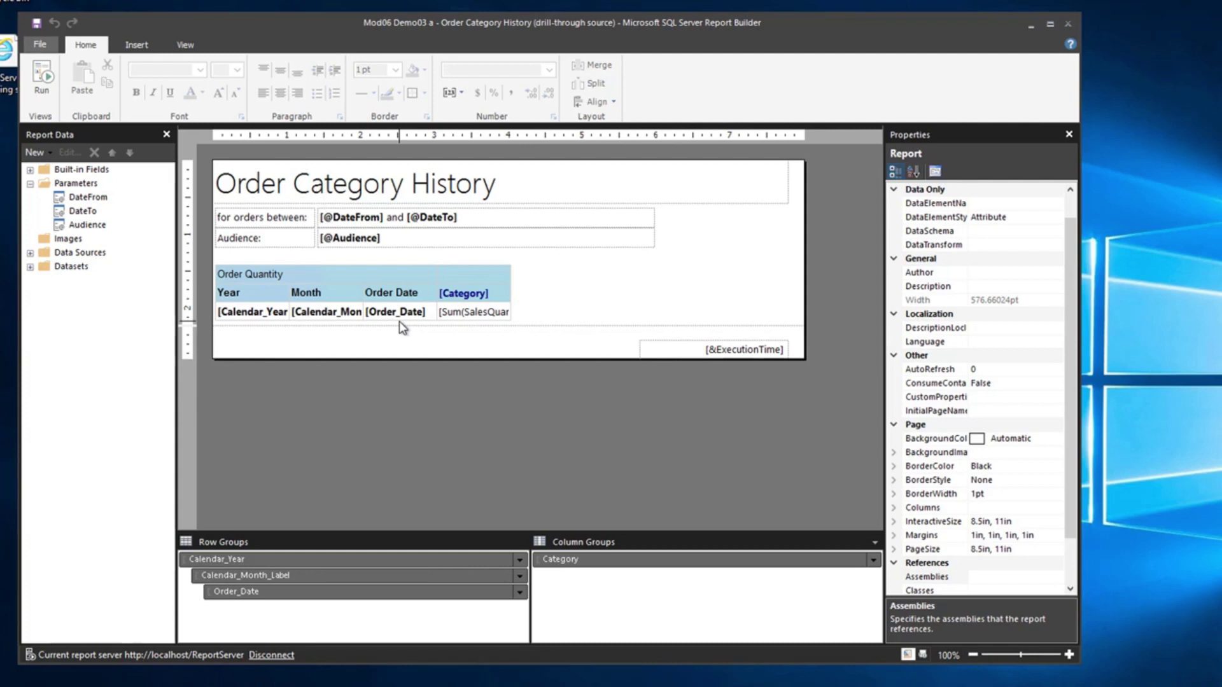
click(463, 293)
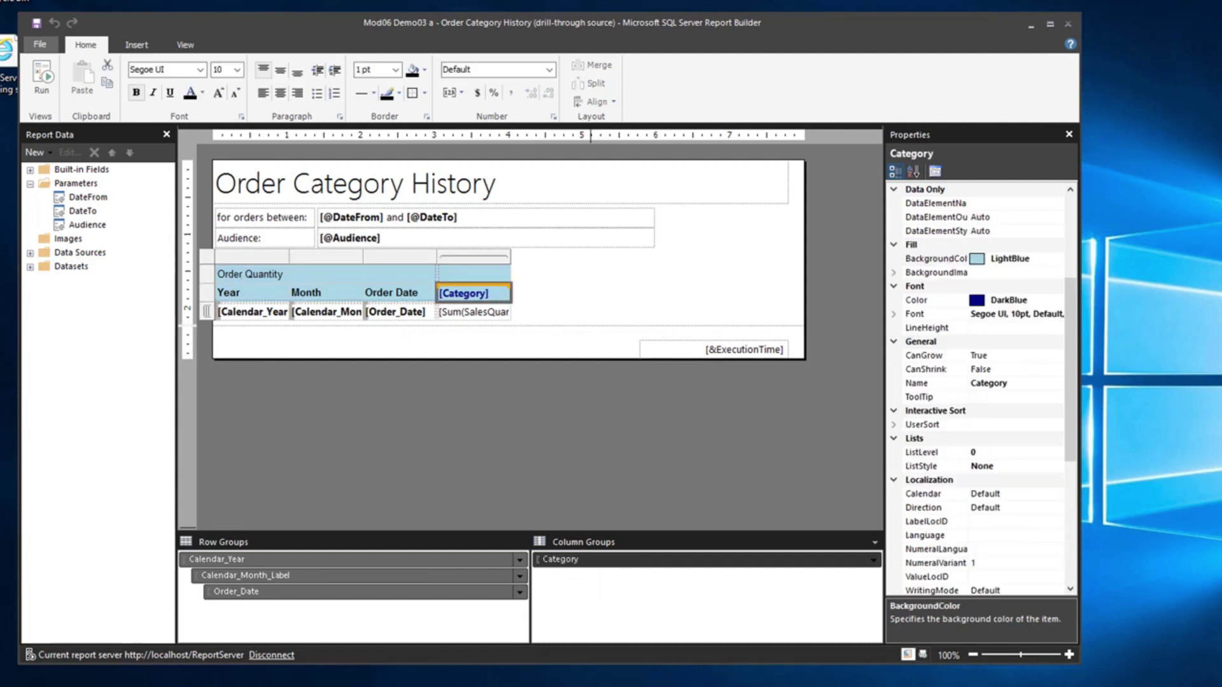
click(296, 681)
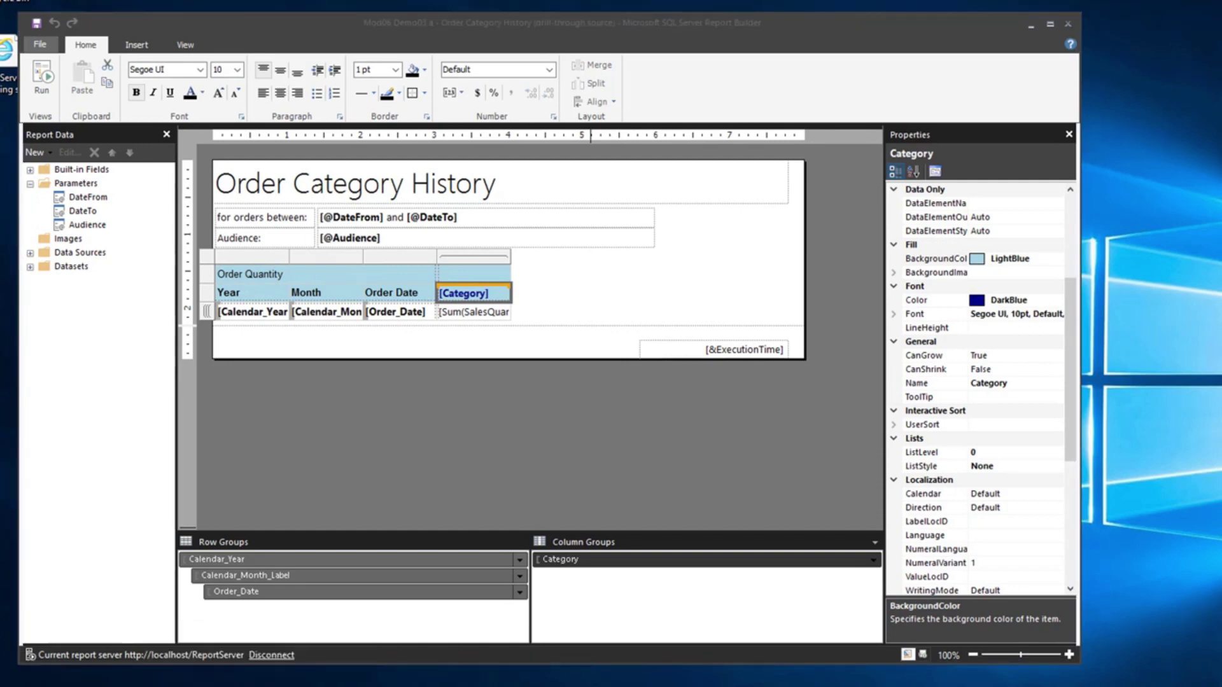
key(alt+Tab)
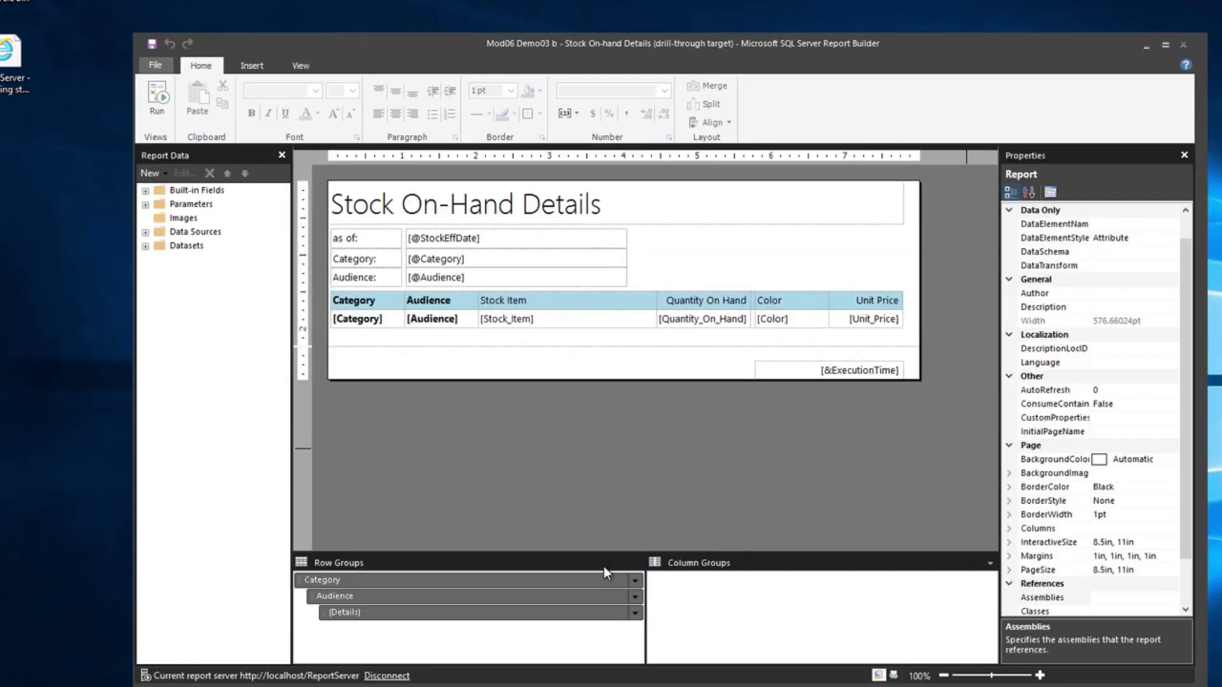
click(145, 204)
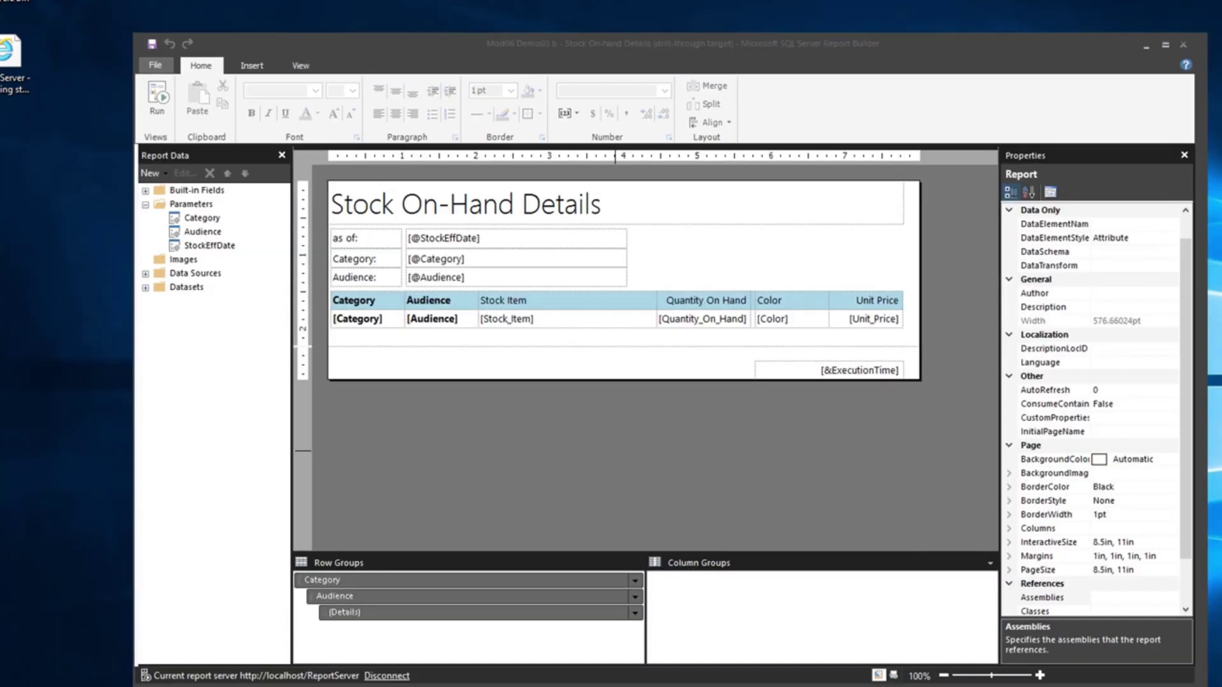
Step: Back in Order Category History, examine the Category text box's Go to report action, including the value choices for the Category parameter
click(188, 665)
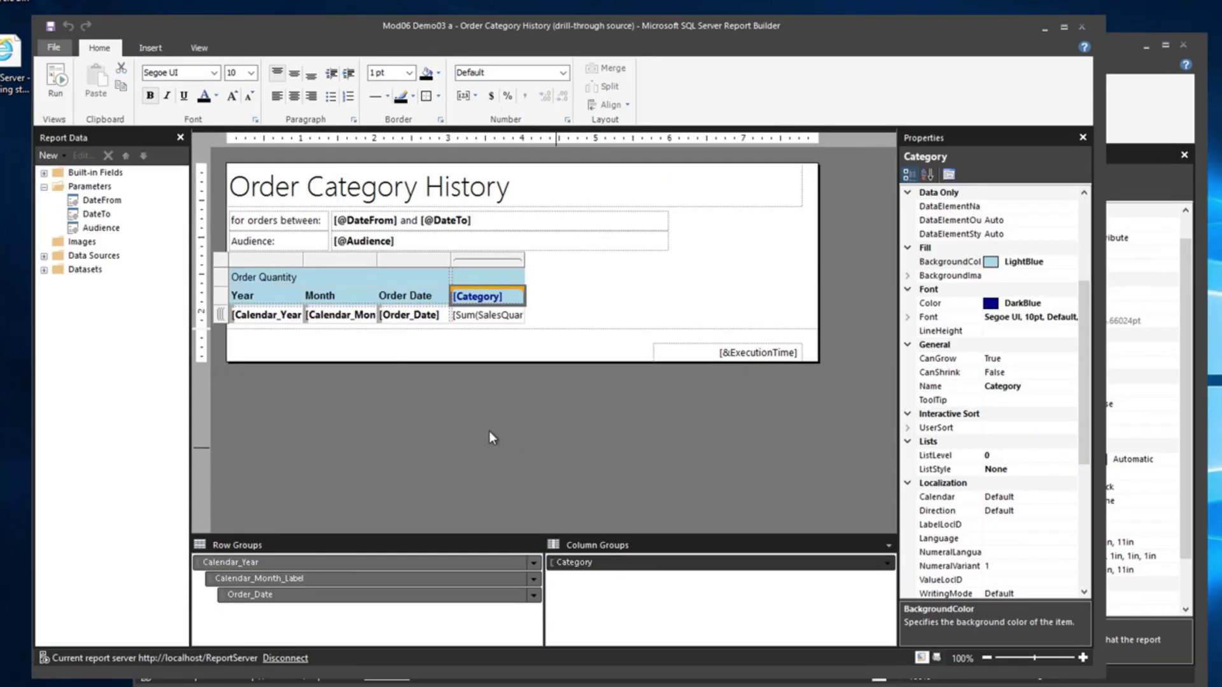
right_click(509, 299)
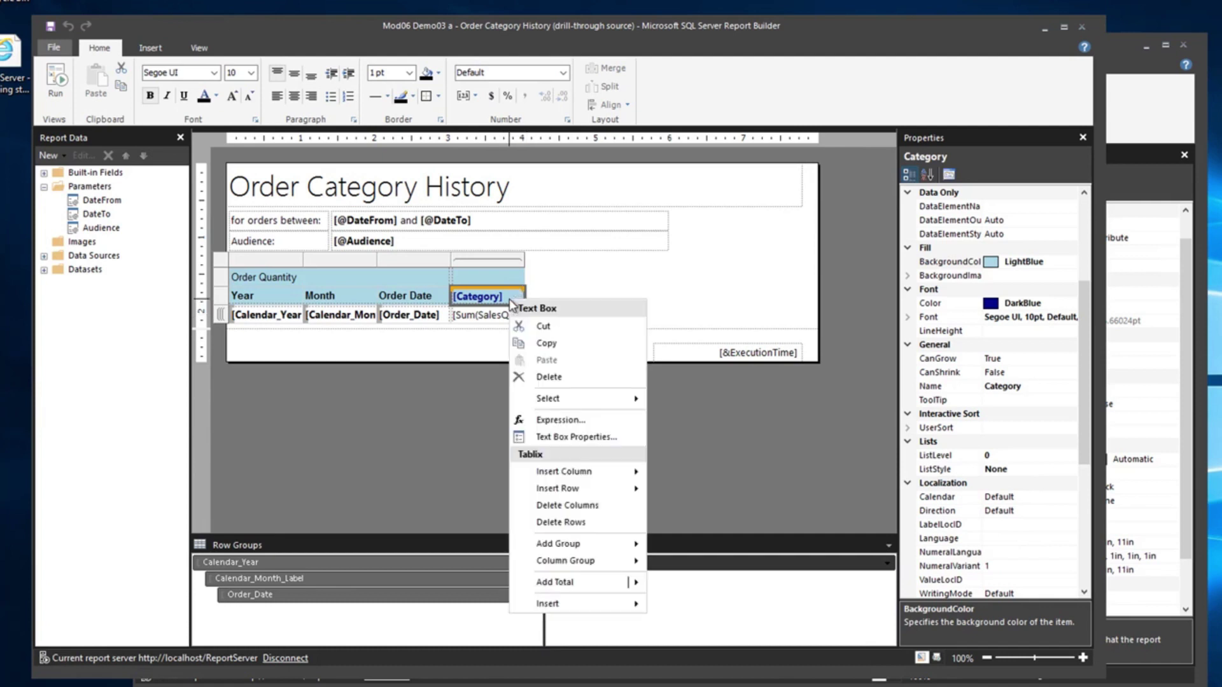
click(579, 437)
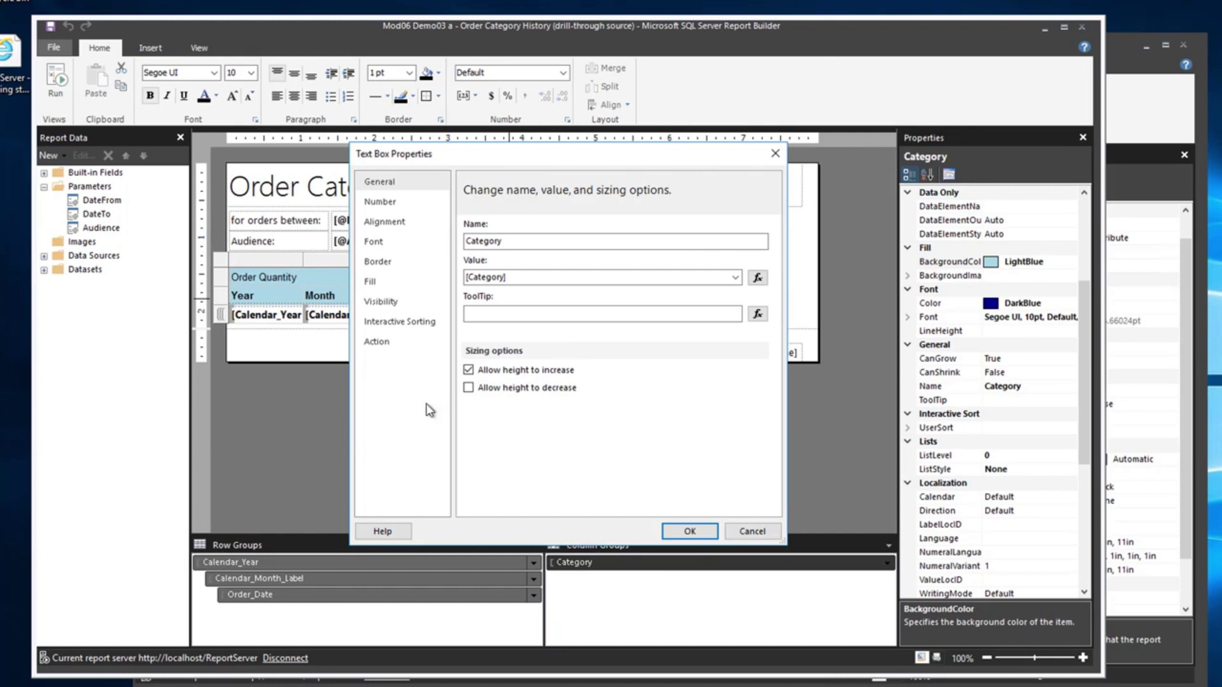
click(388, 342)
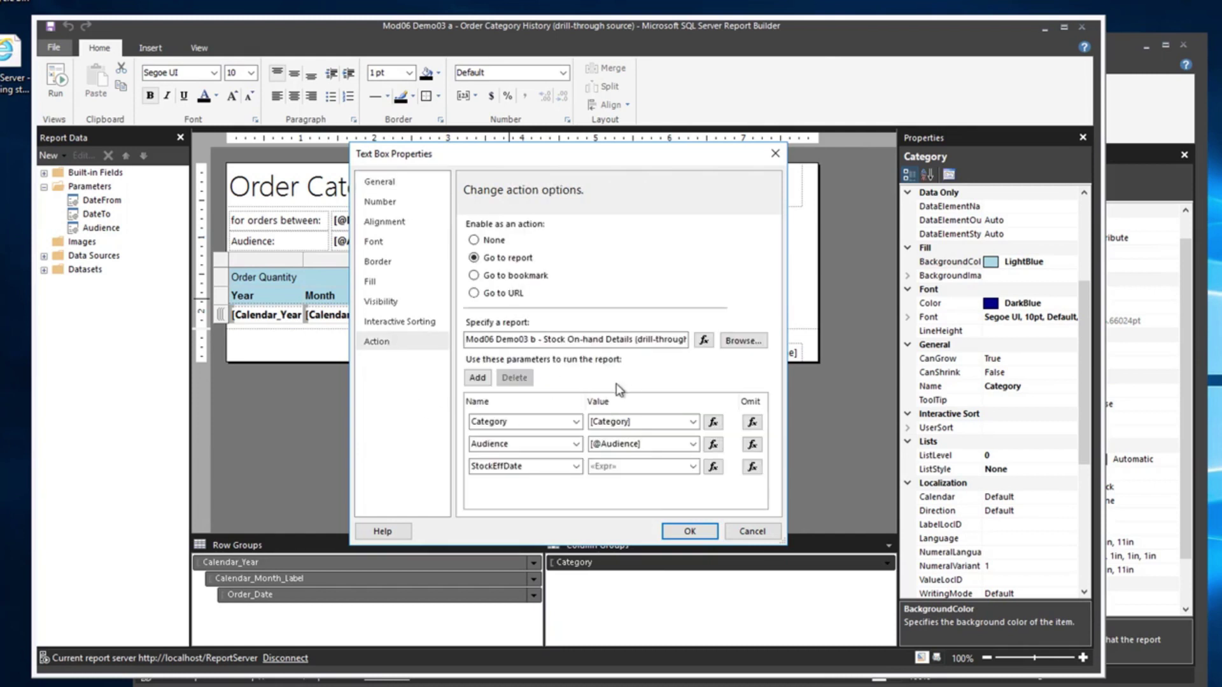
click(484, 342)
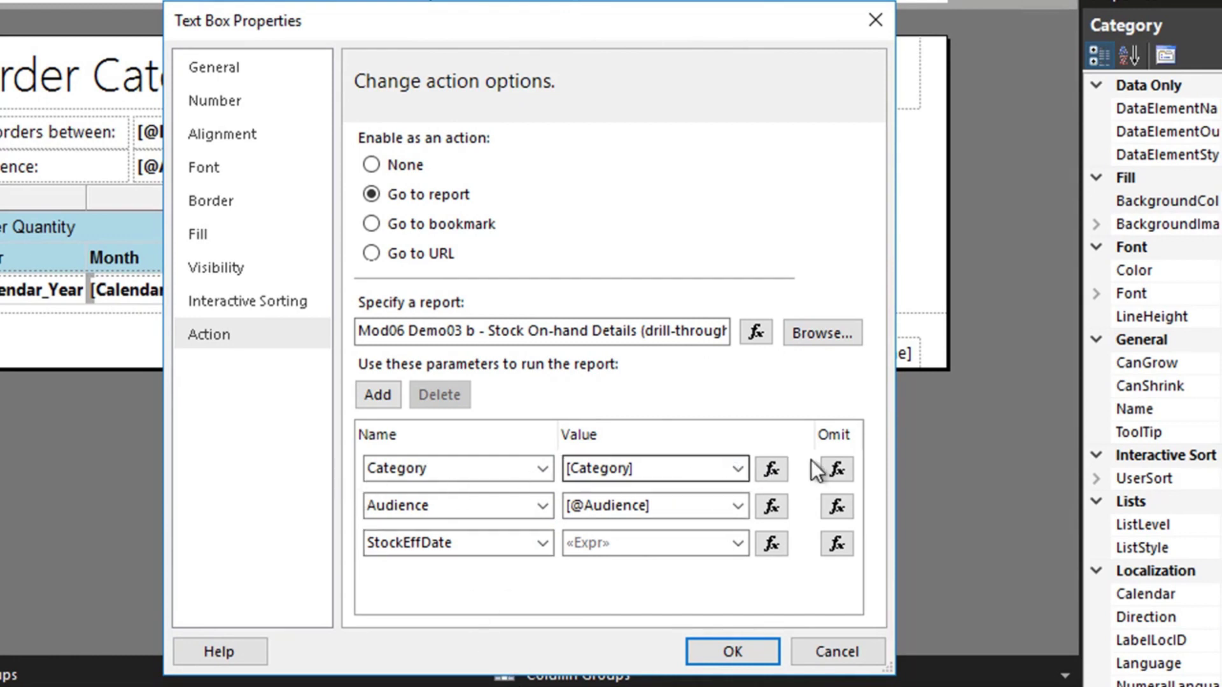
click(735, 469)
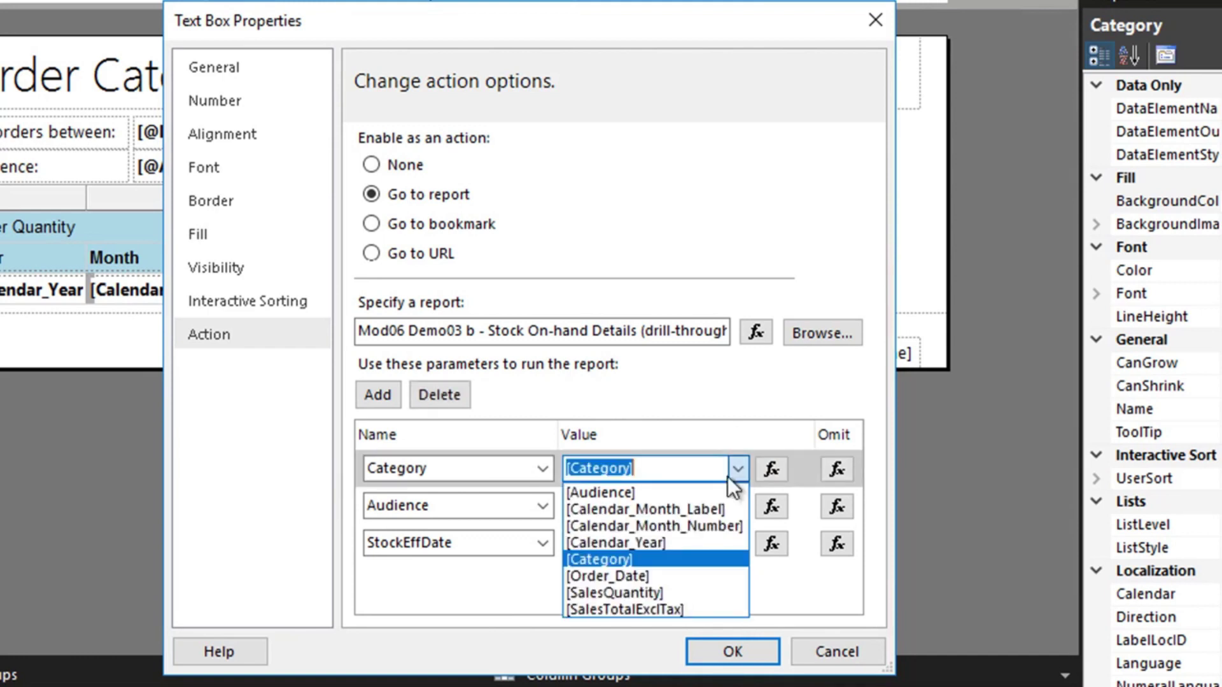
click(636, 559)
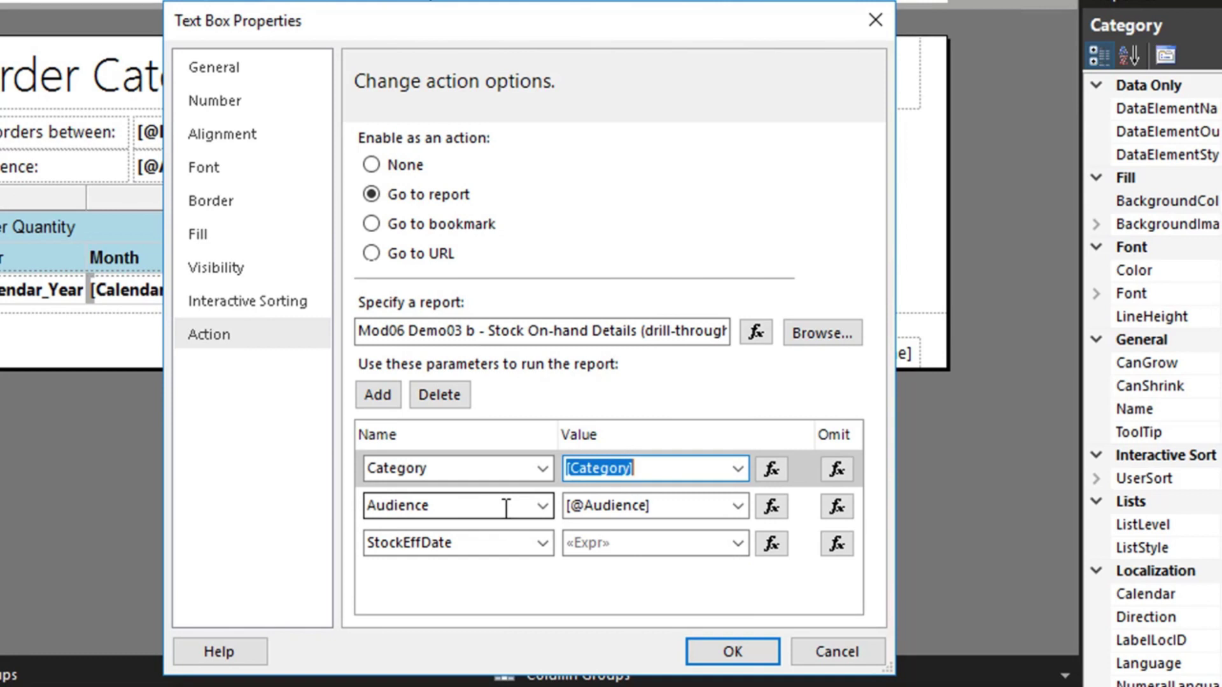
Step: Examine the expression that feeds the Audience parameter and the report parameters available for it, leaving it without changes
click(735, 507)
click(735, 506)
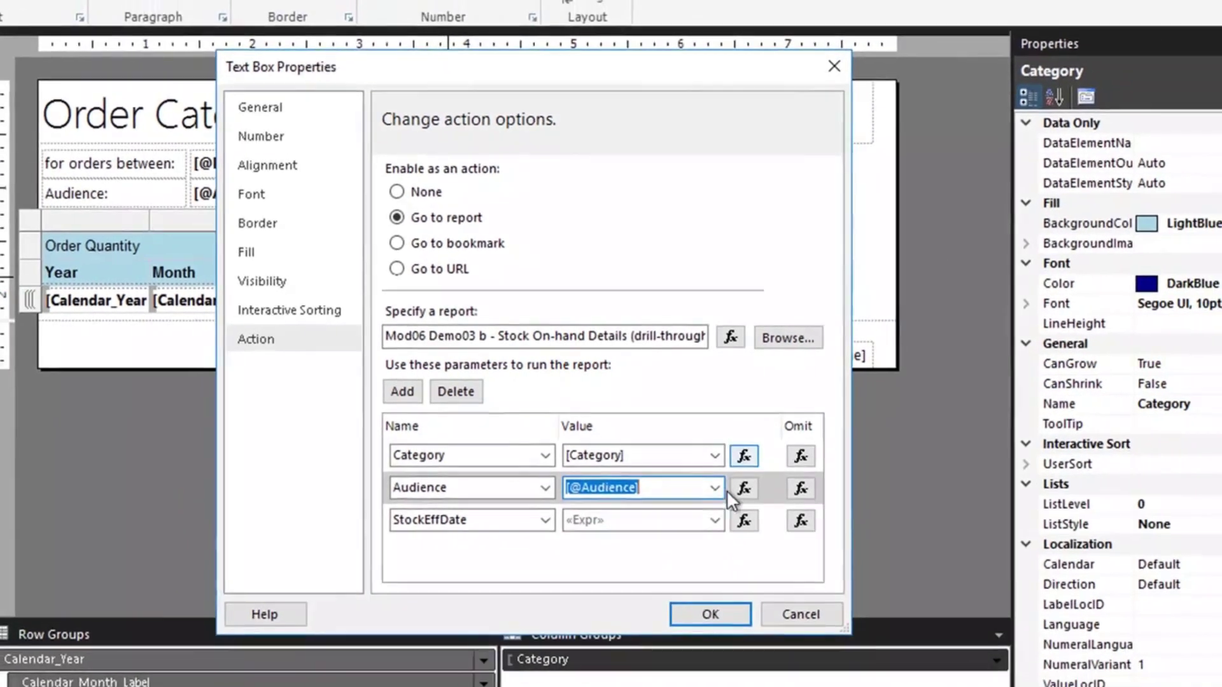
click(743, 488)
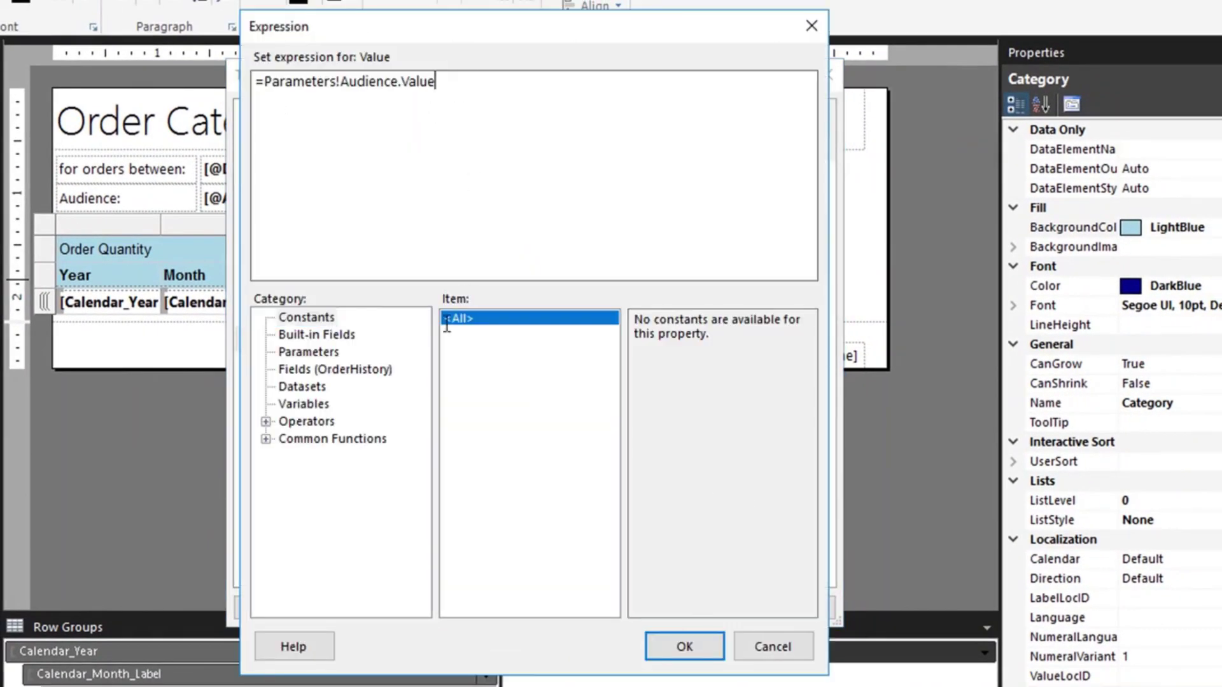
click(318, 353)
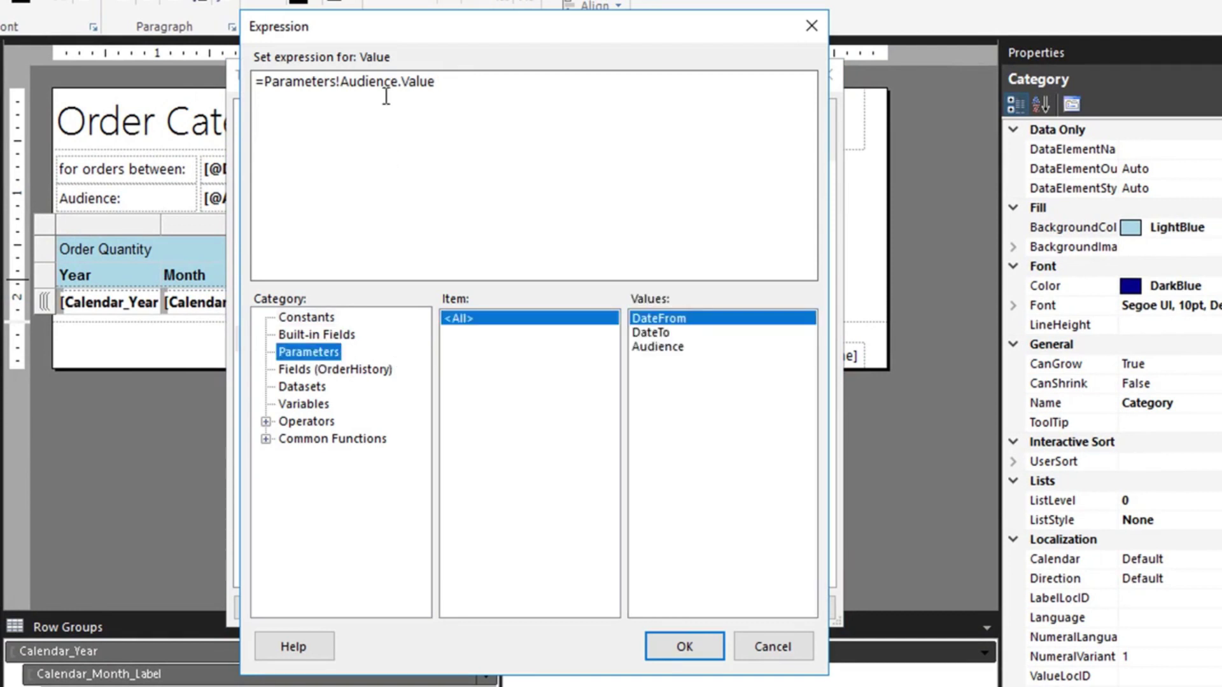
click(681, 347)
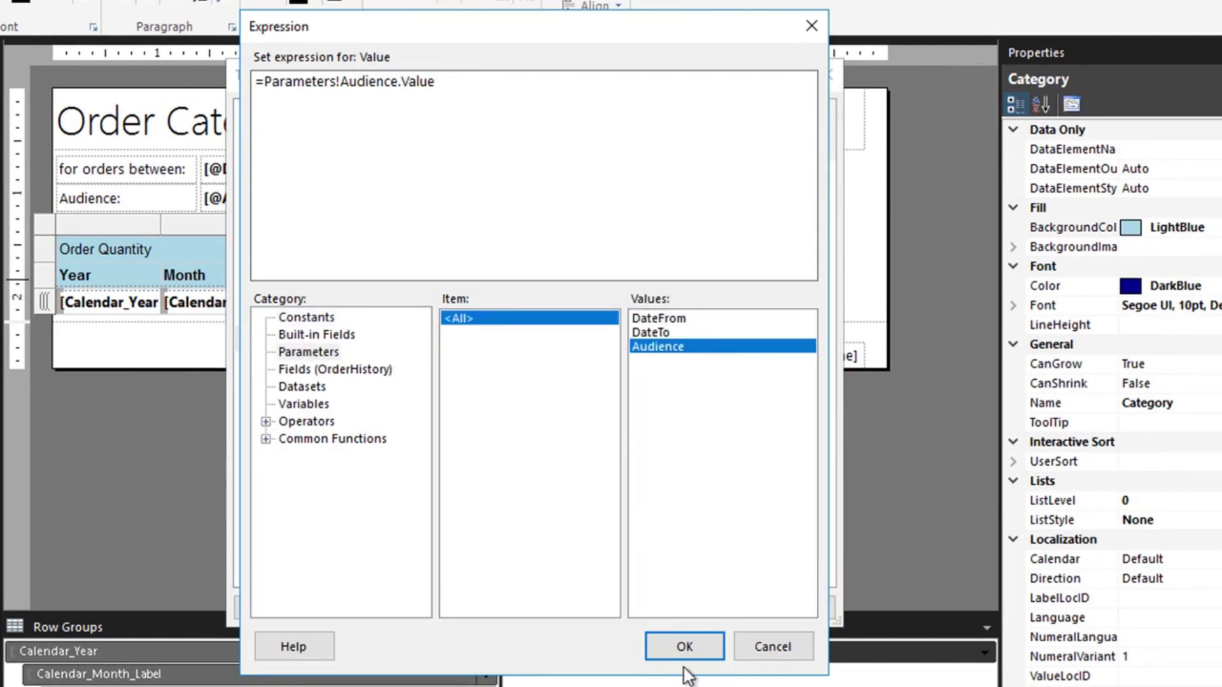
click(802, 647)
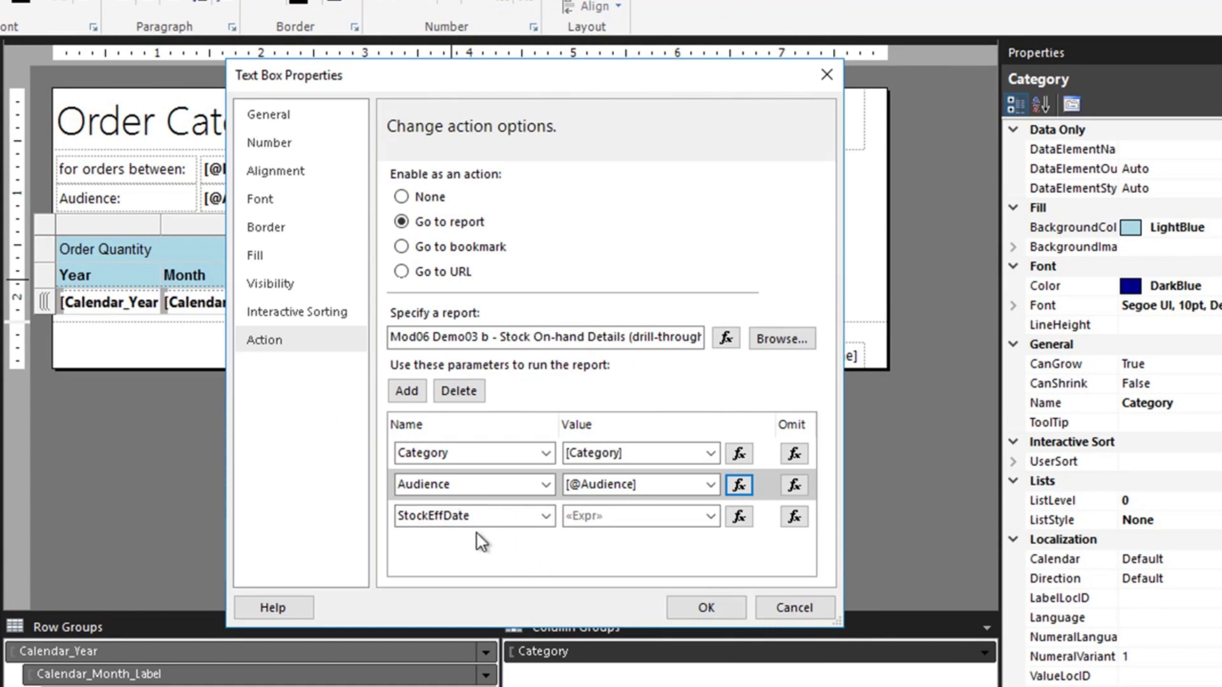
Step: Examine the expression behind the StockEffDate parameter value, and close the text box properties
click(738, 516)
click(336, 80)
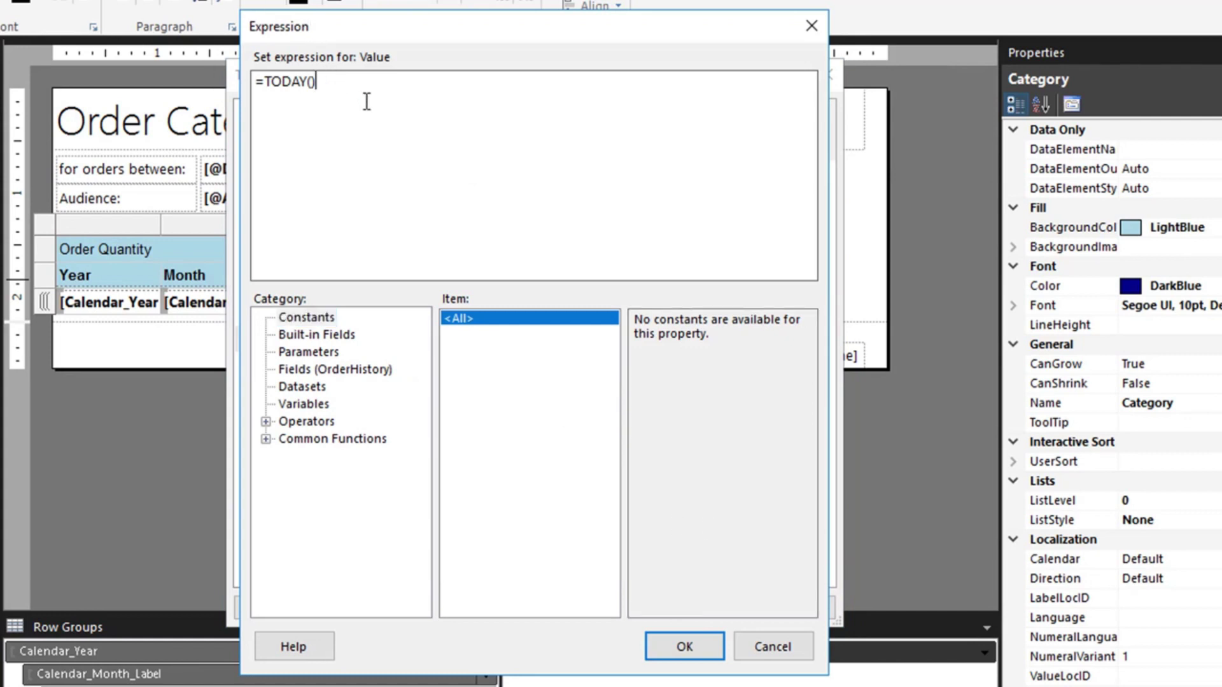
click(693, 645)
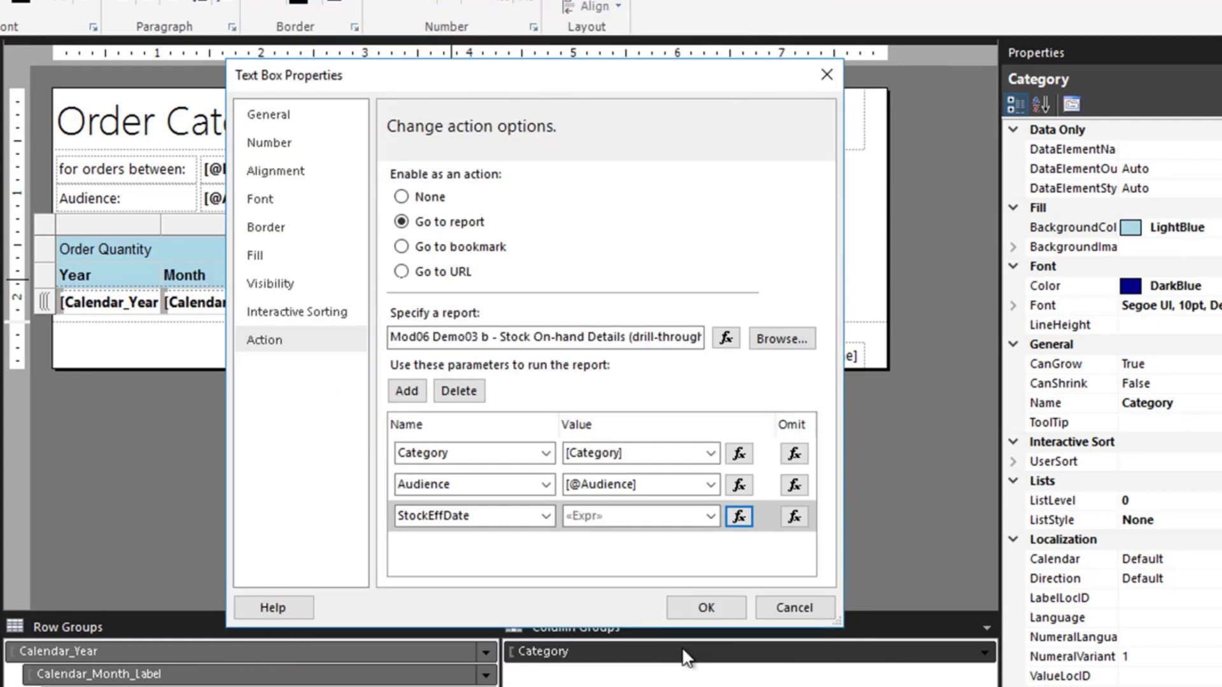
click(707, 608)
click(735, 535)
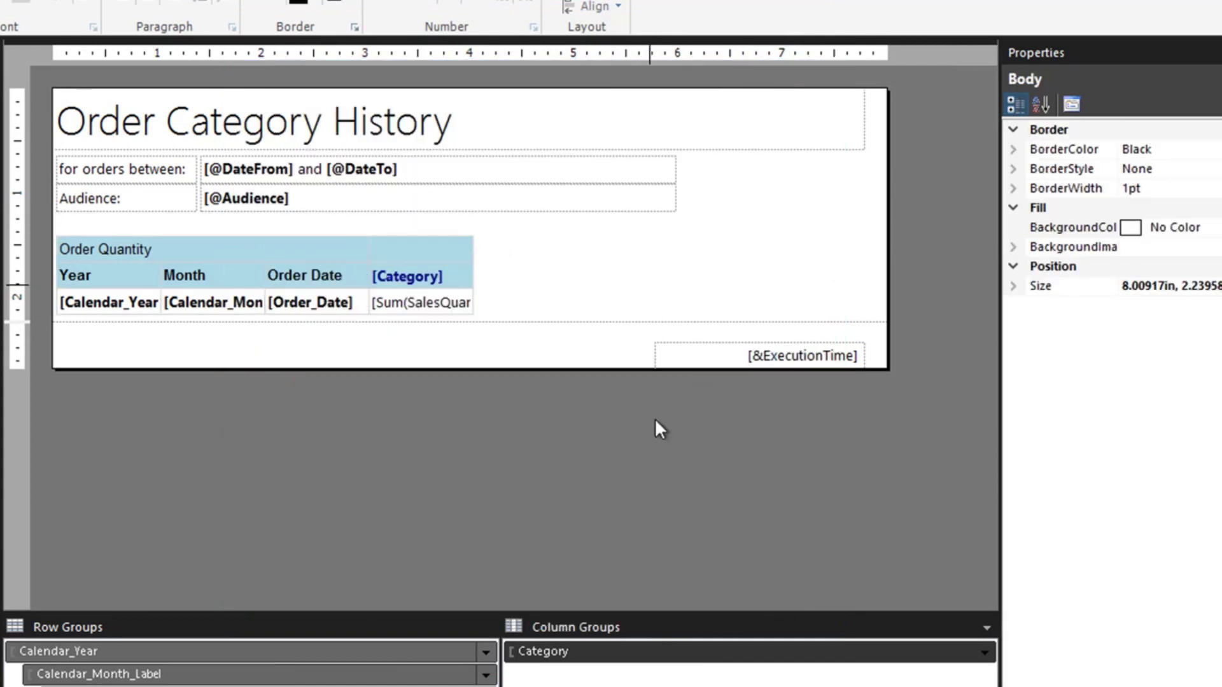
Step: Select the Category header text box and run the Order Category History report
click(457, 273)
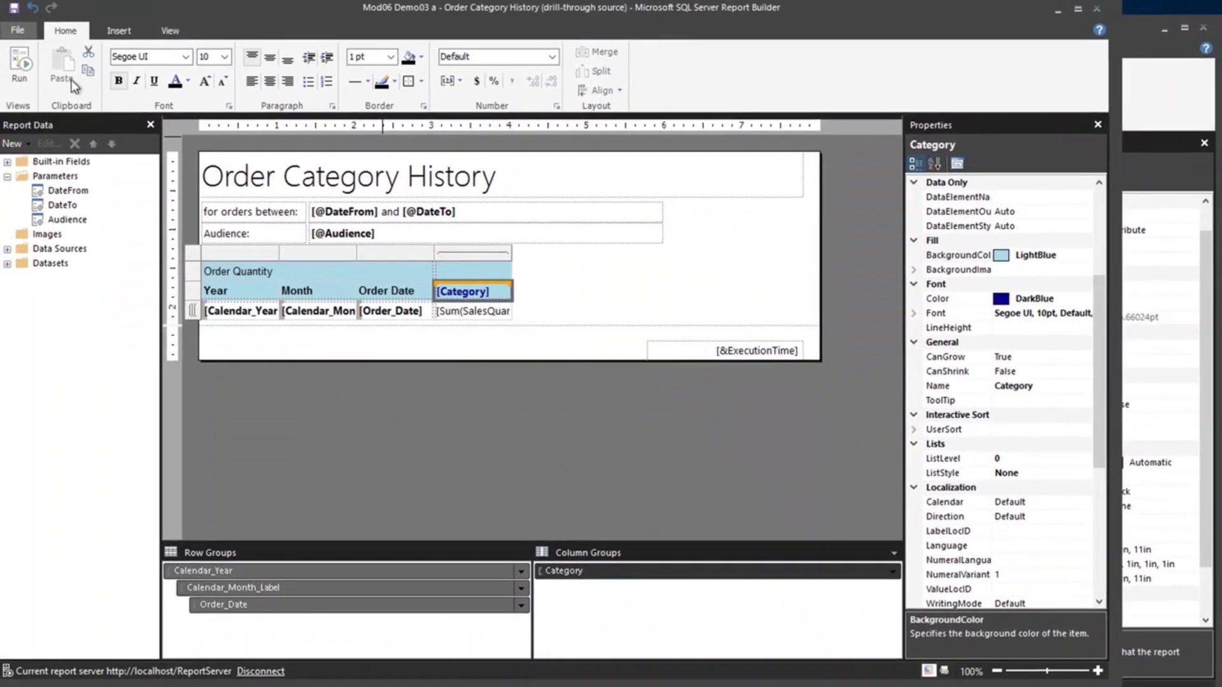
click(19, 67)
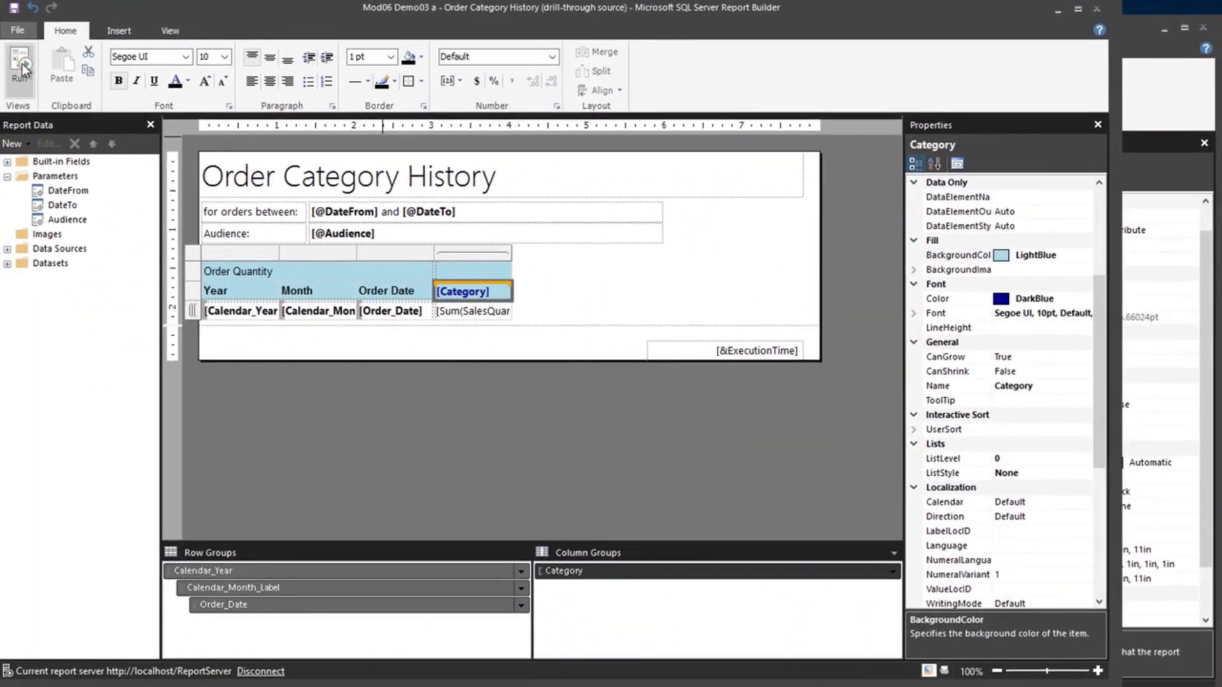